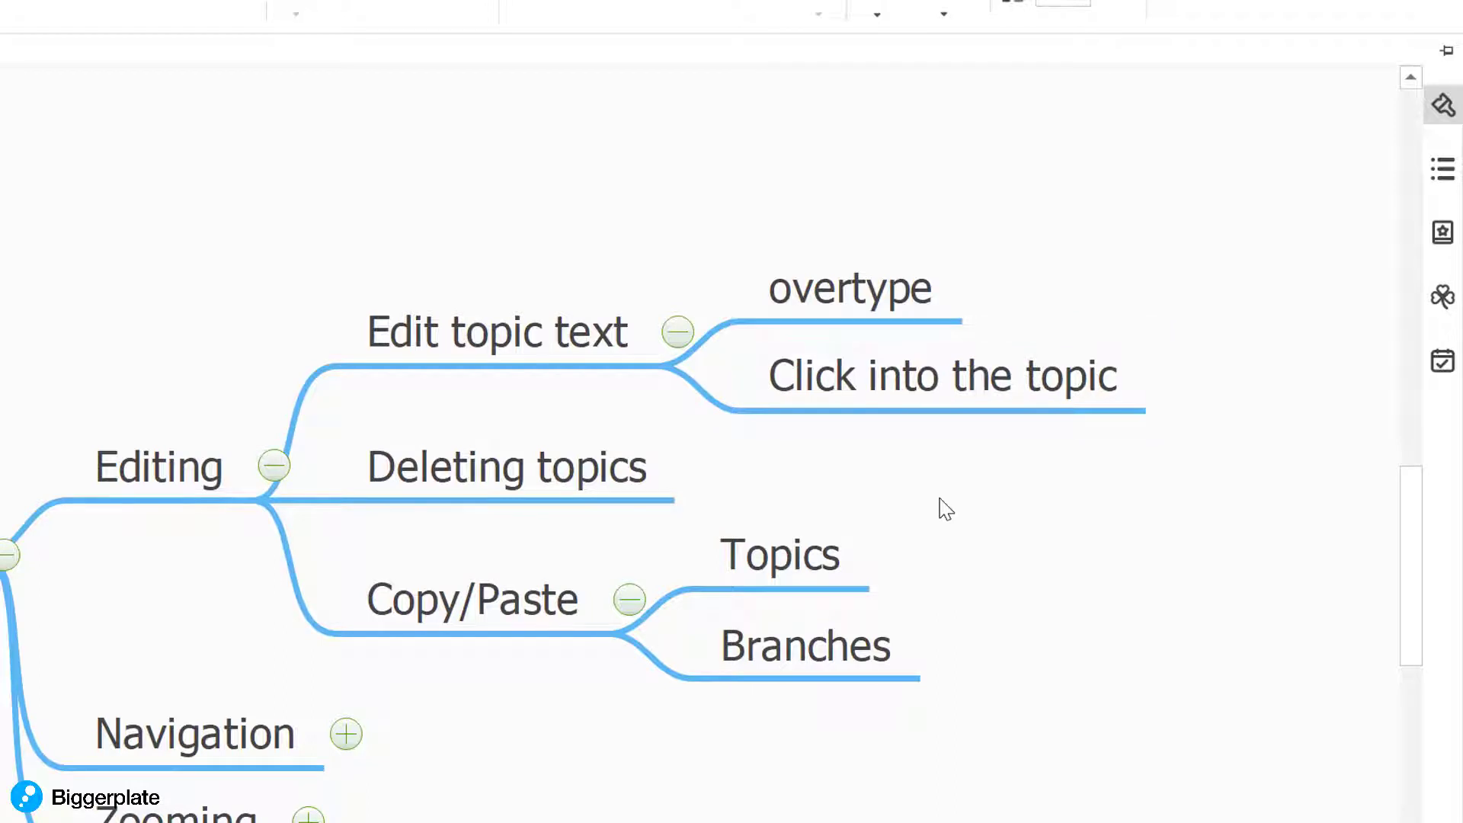
Delete the "Deleting topics" topic under Editing and undo the deletion.
left_click(494, 471)
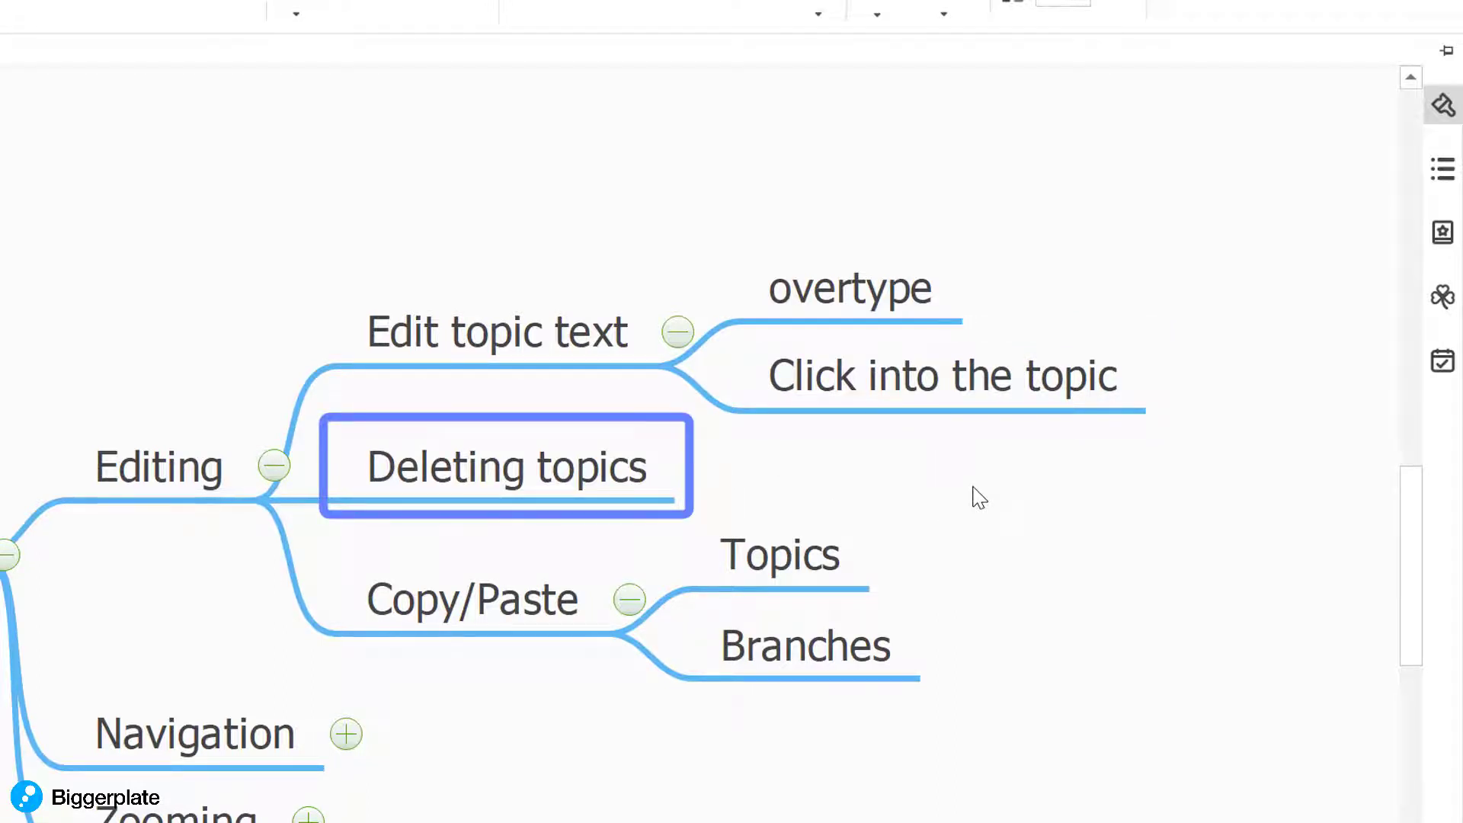
key("Delete")
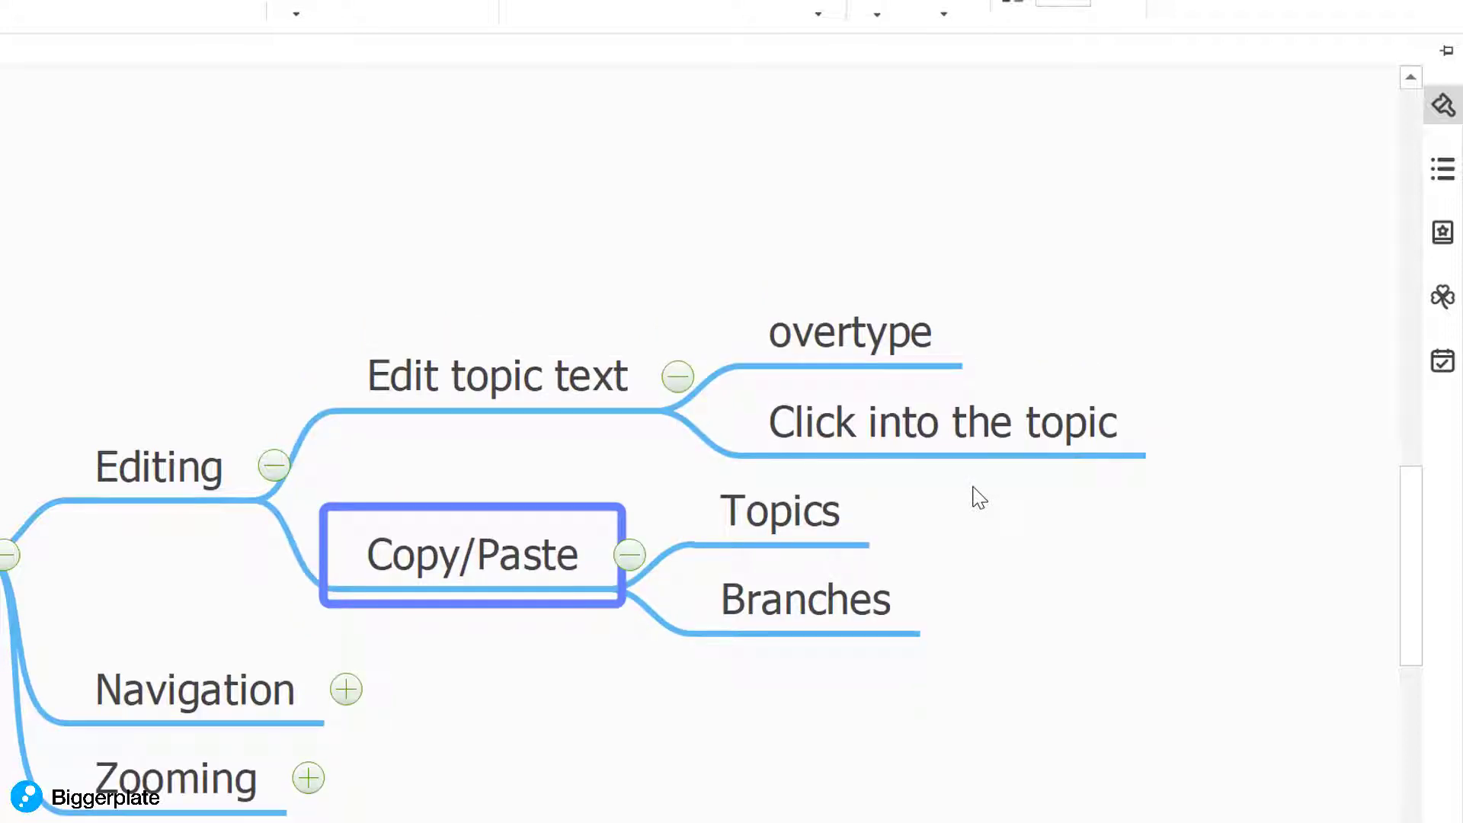
key("ctrl+z")
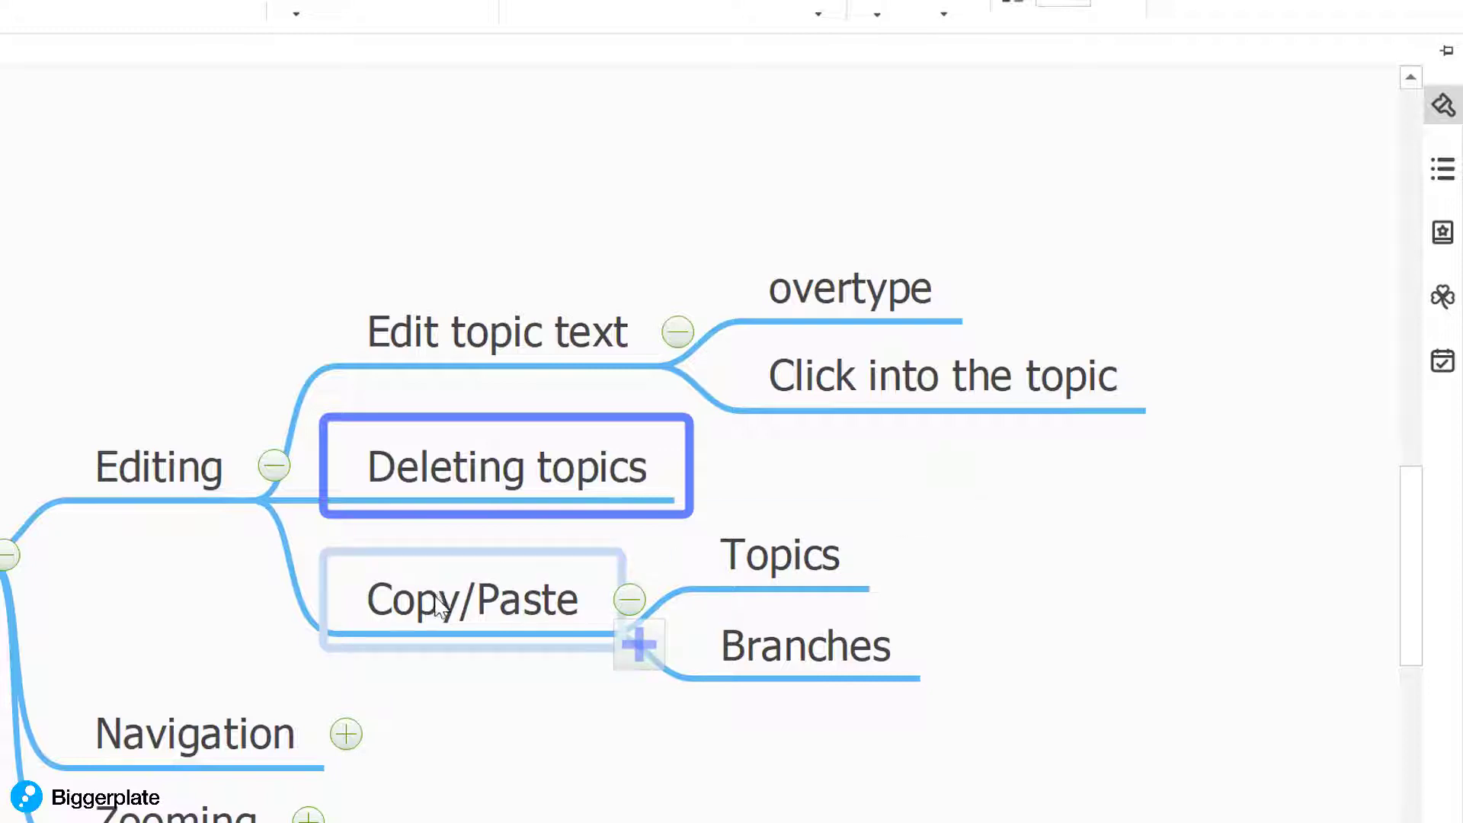
Copy the "Topics" subtopic of Copy/Paste and paste it under "Deleting topics".
left_click(475, 616)
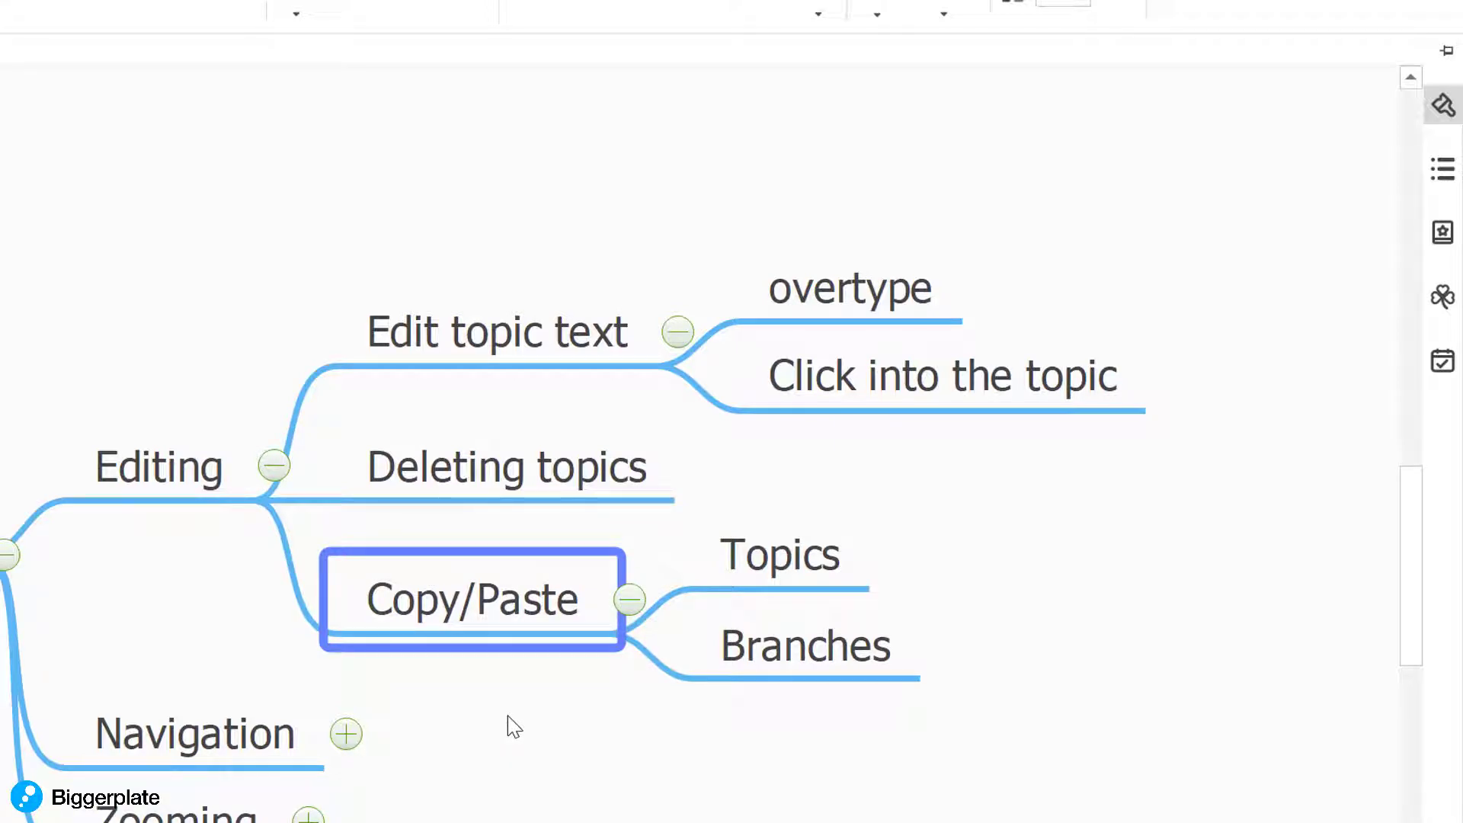
left_click(839, 550)
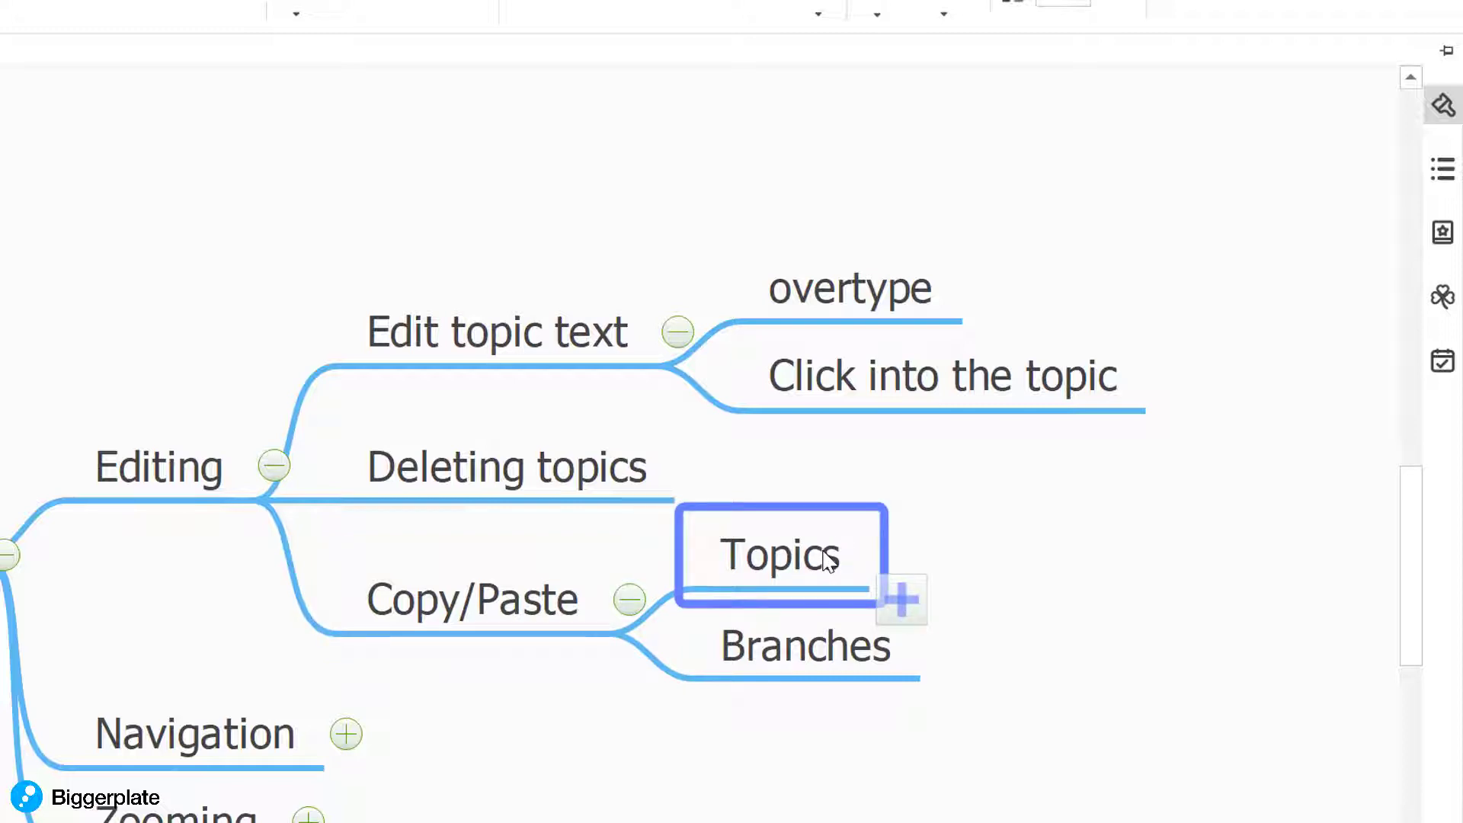
left_click(582, 462)
key("ctrl+v")
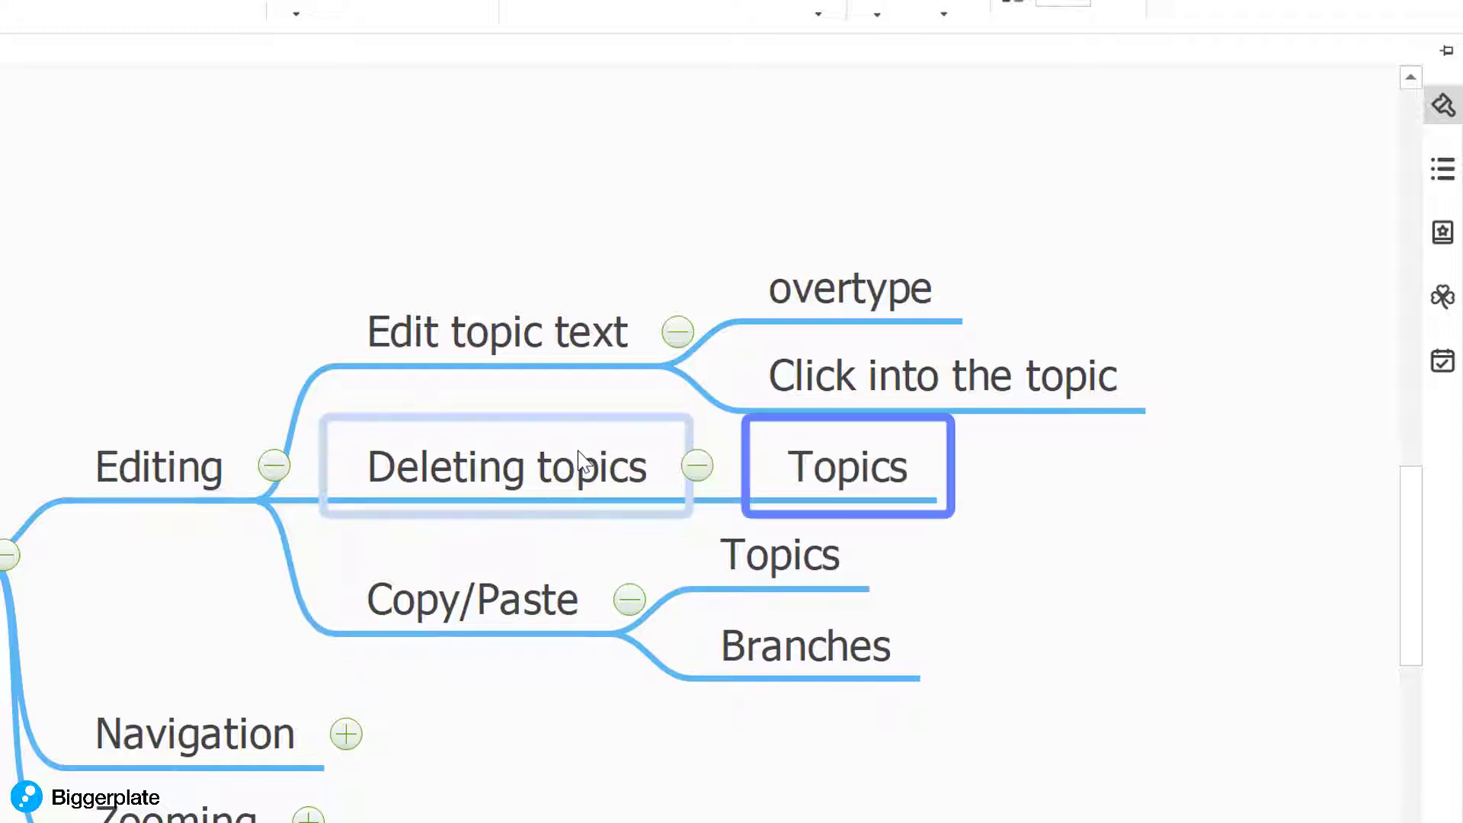
Paste a copy of the whole Editing branch under "Editing & Navigation" and delete the pasted branch.
left_click(789, 650)
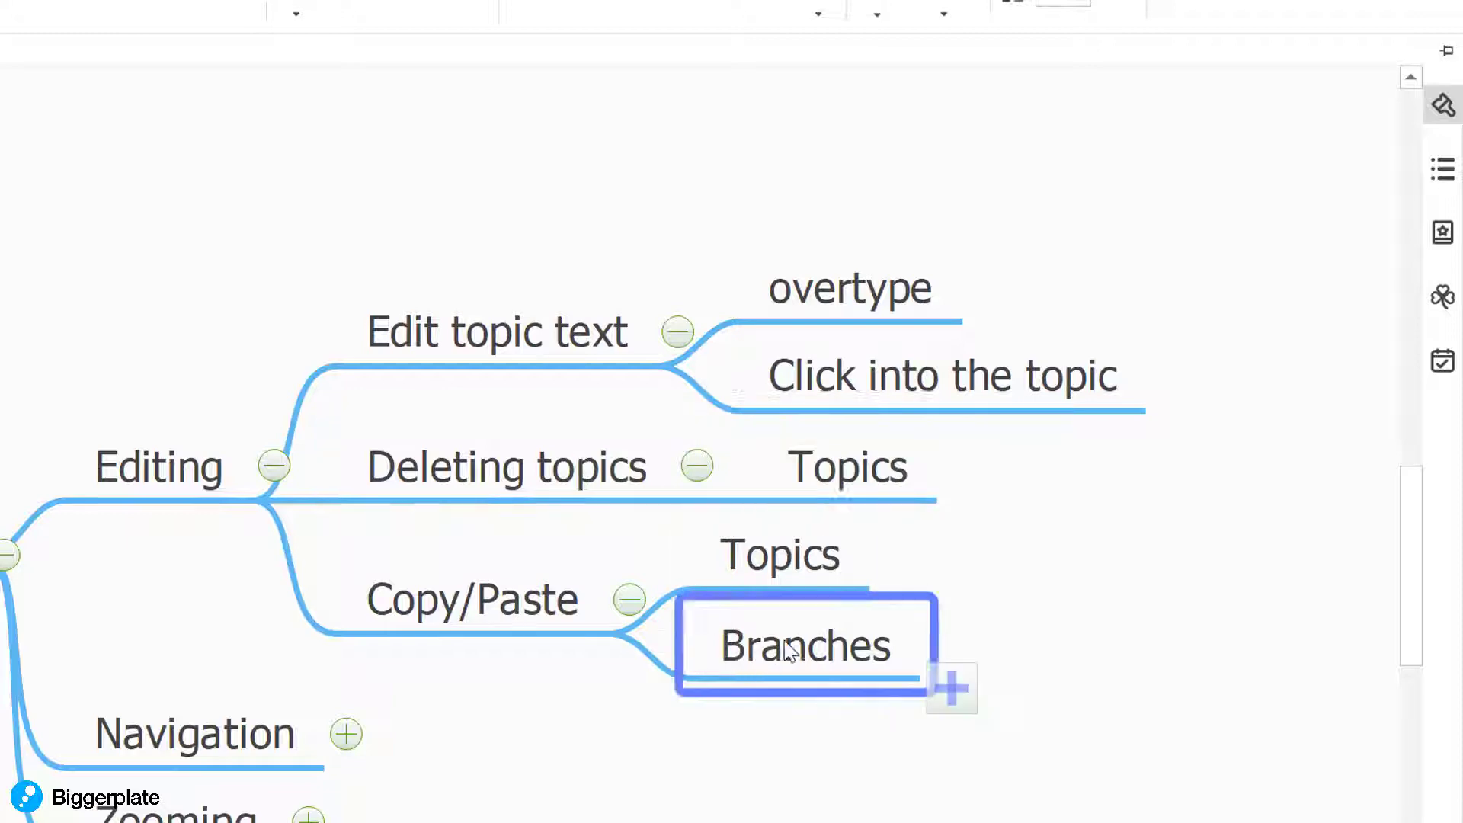
left_click(446, 608)
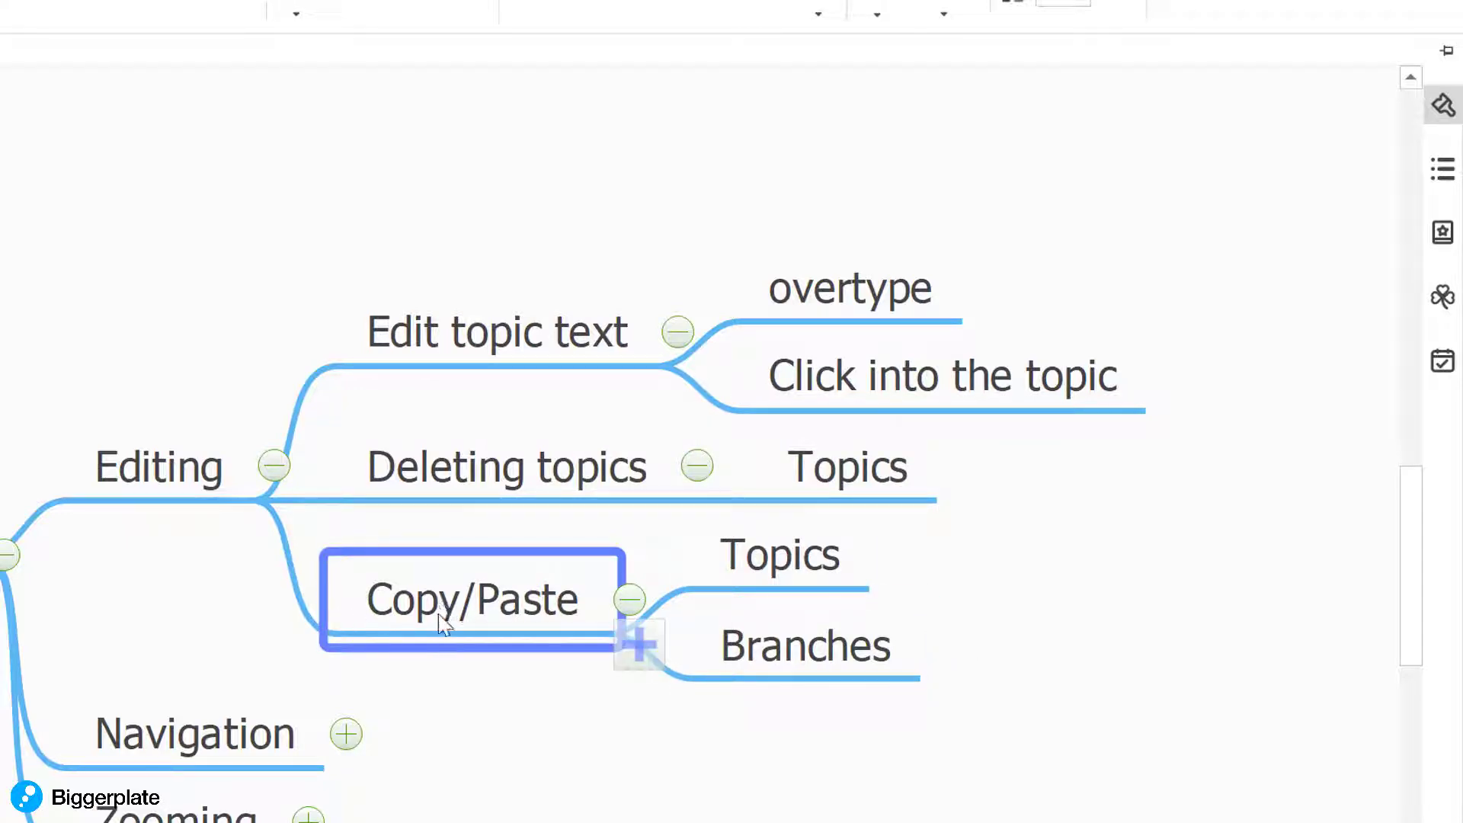
left_click(156, 467)
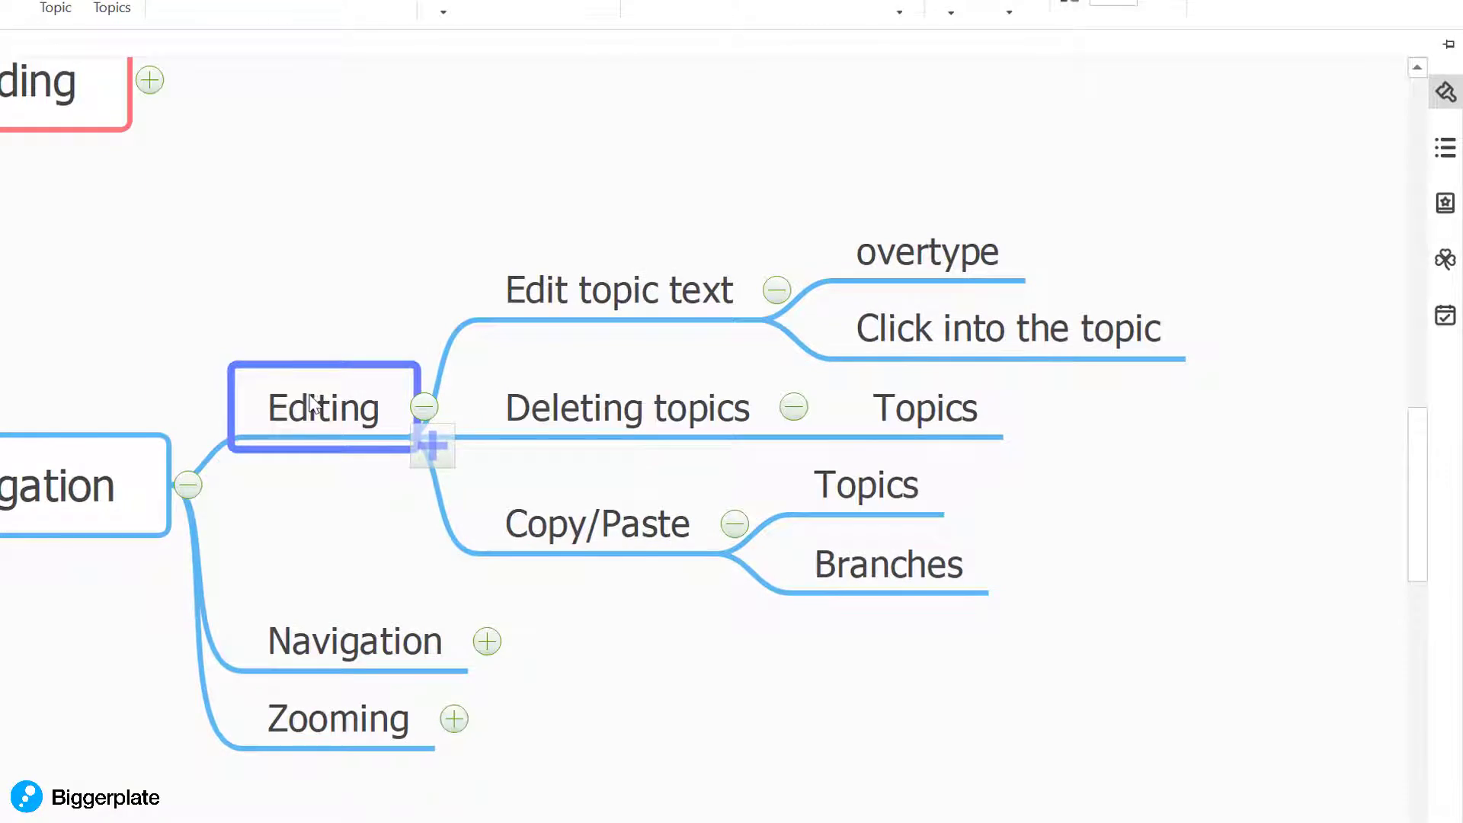
left_click(16, 516)
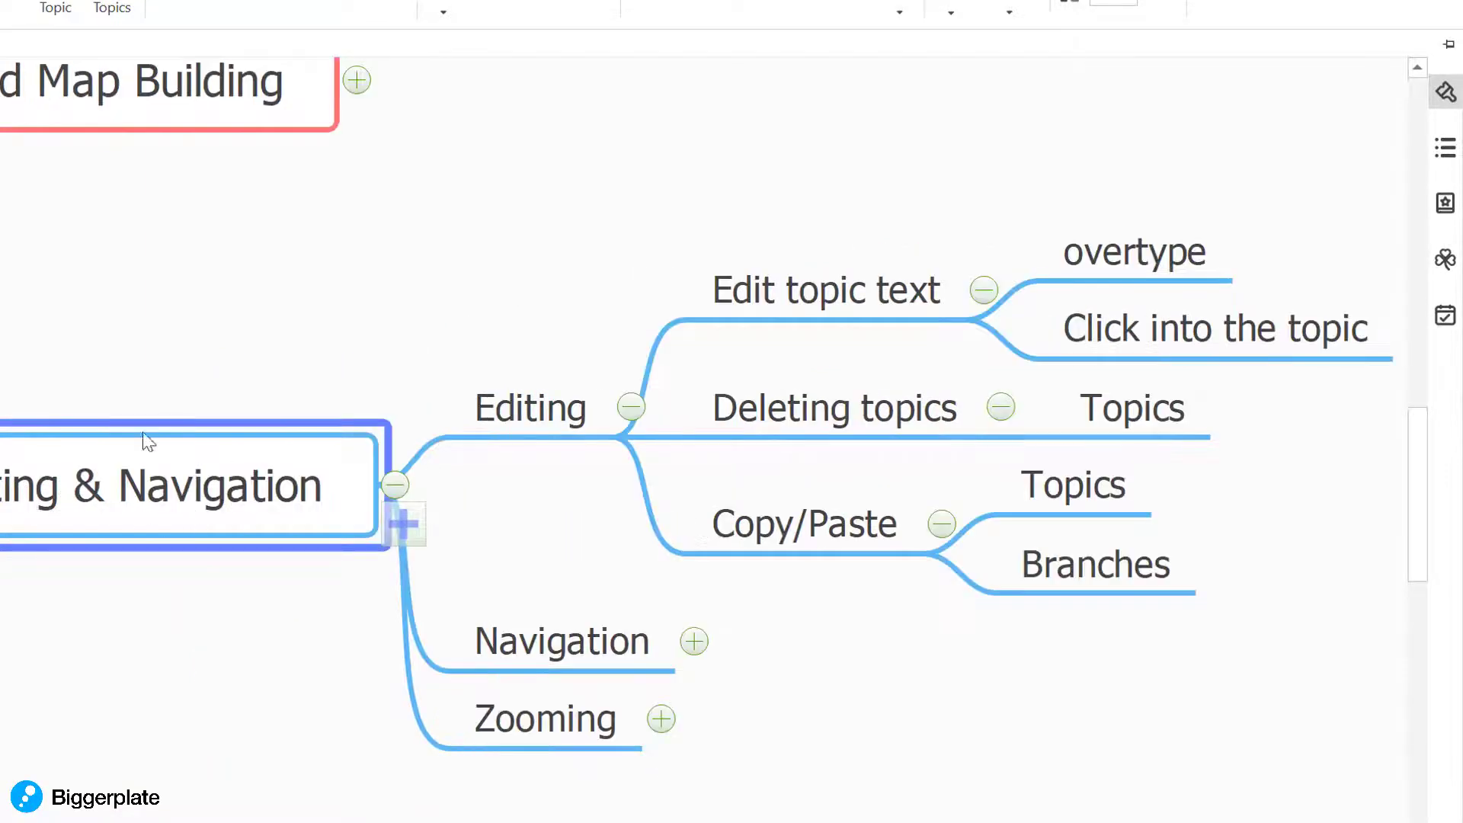
key("ctrl+v")
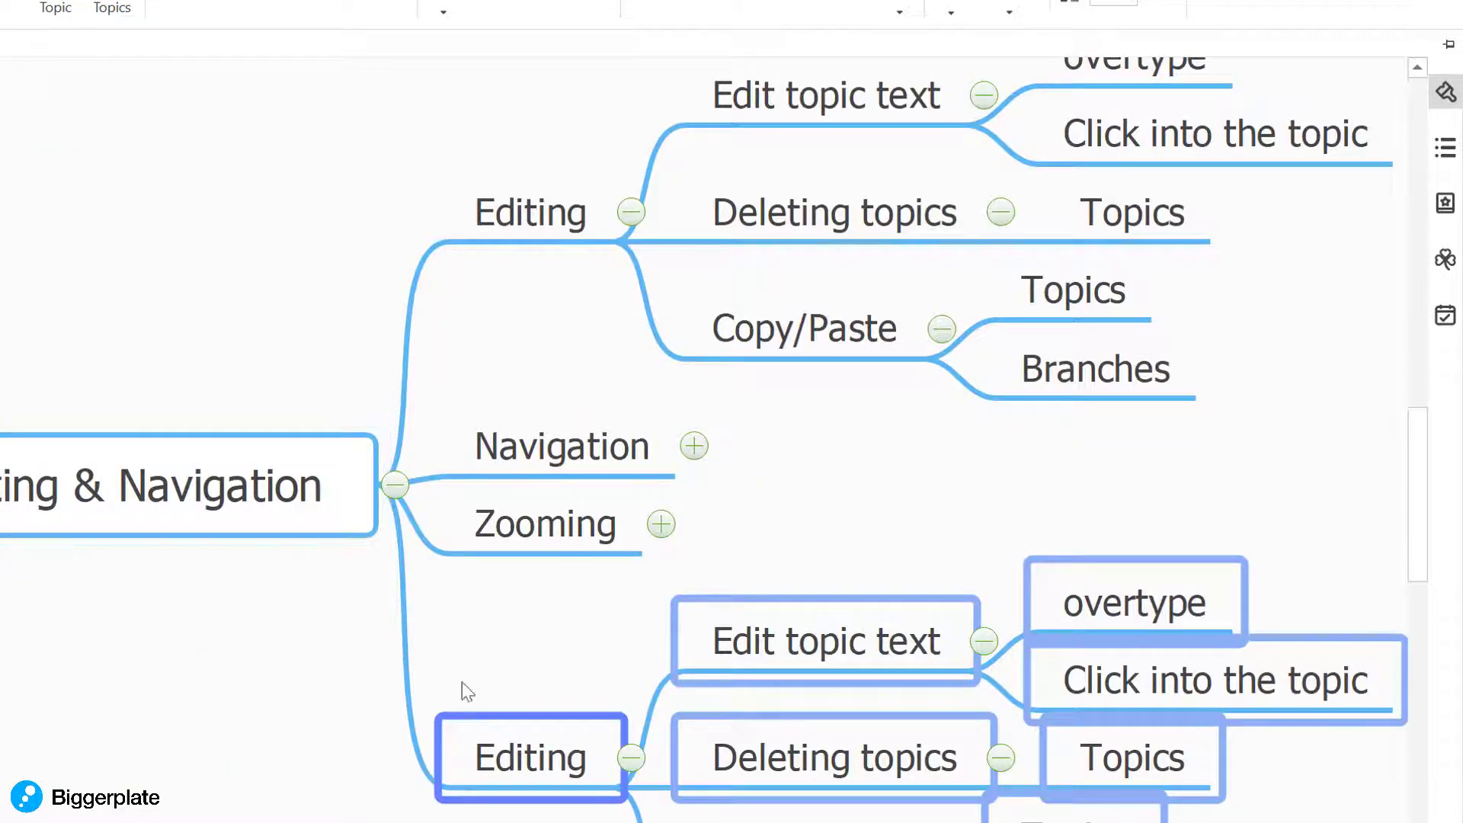
left_click_drag(483, 647, 130, 654)
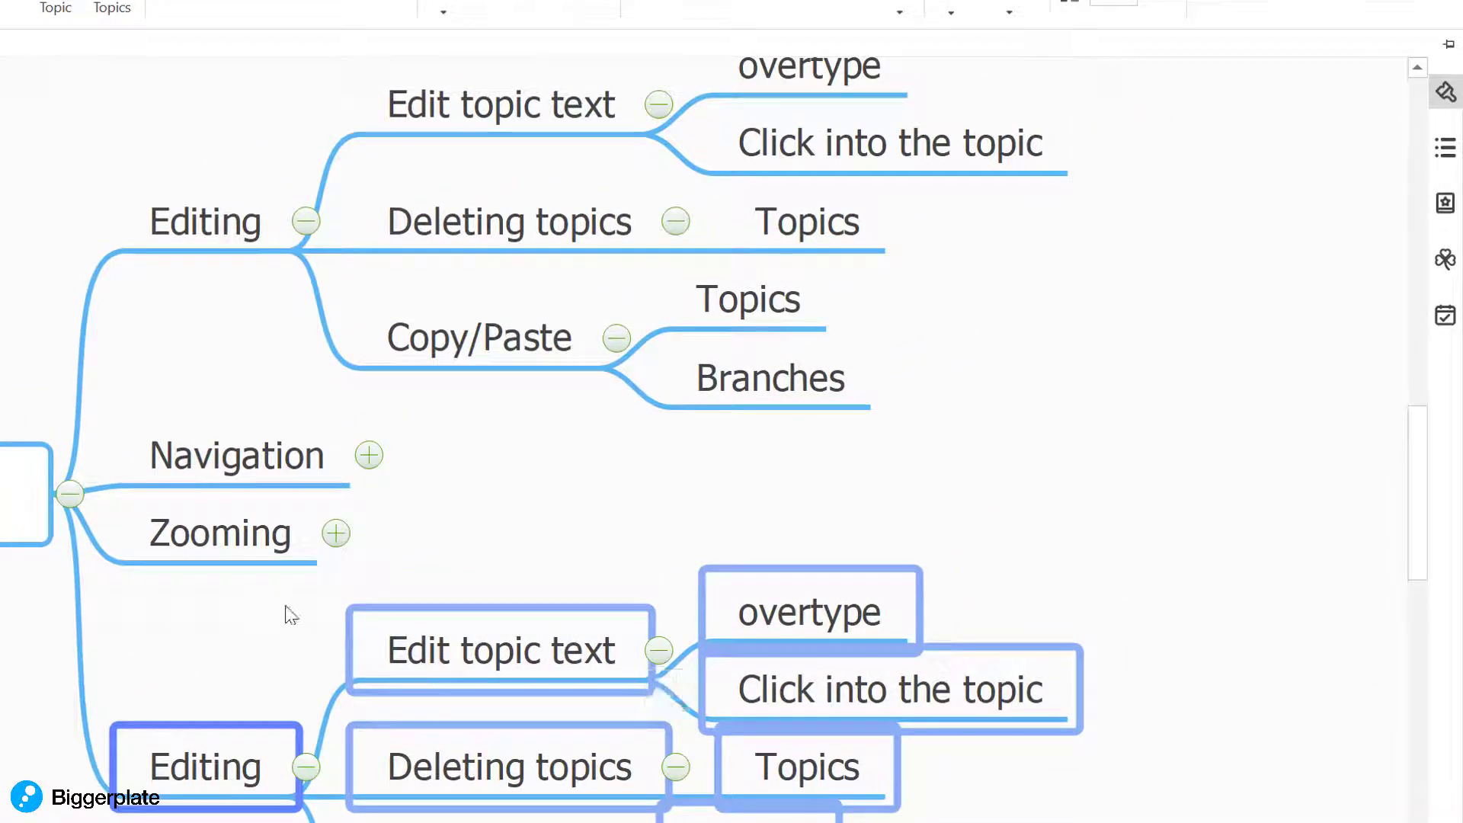
key("Delete")
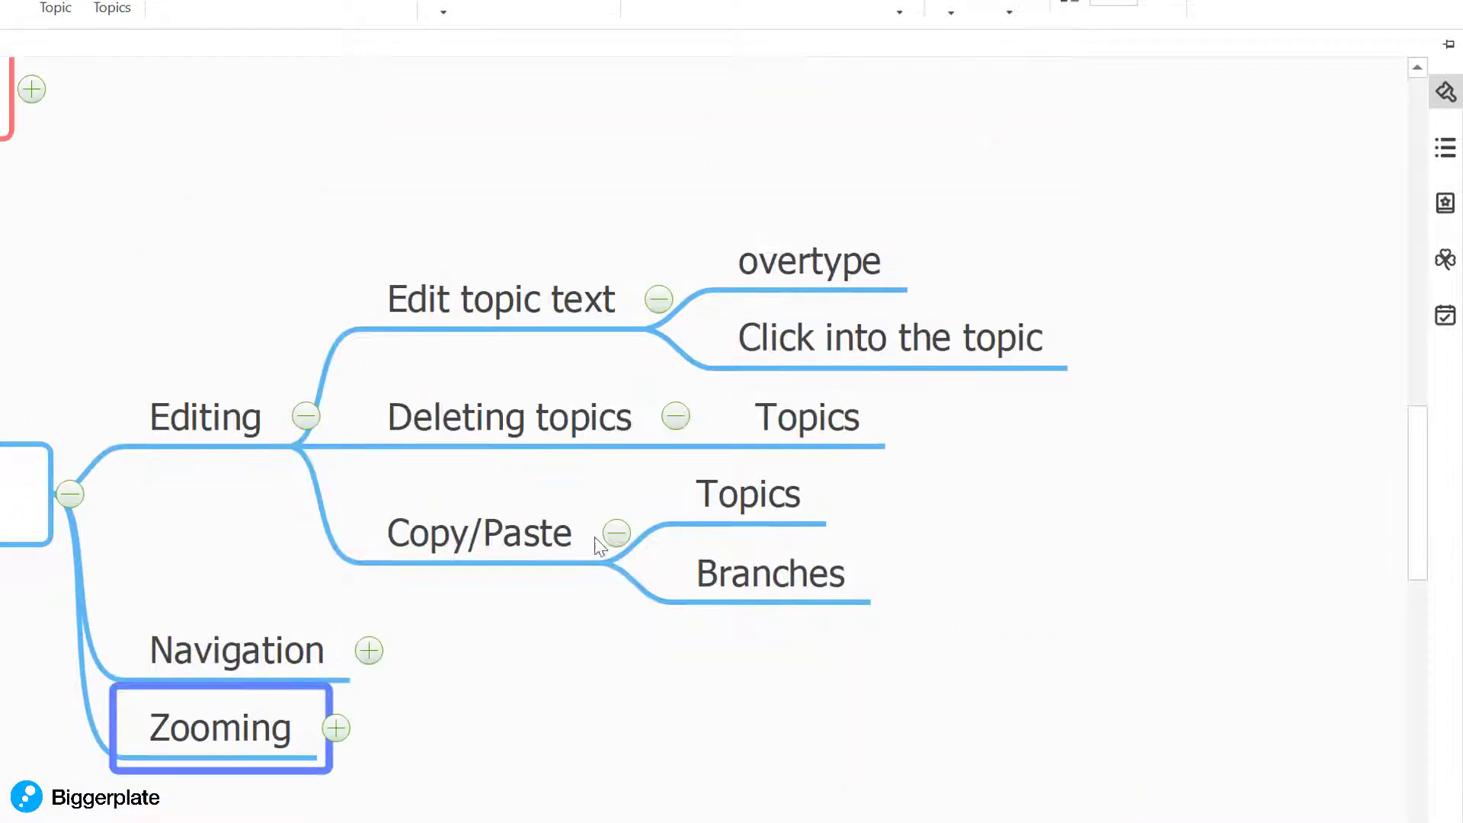
Collapse the Editing branch and expand the Navigation branch under "Editing & Navigation".
left_click(480, 509)
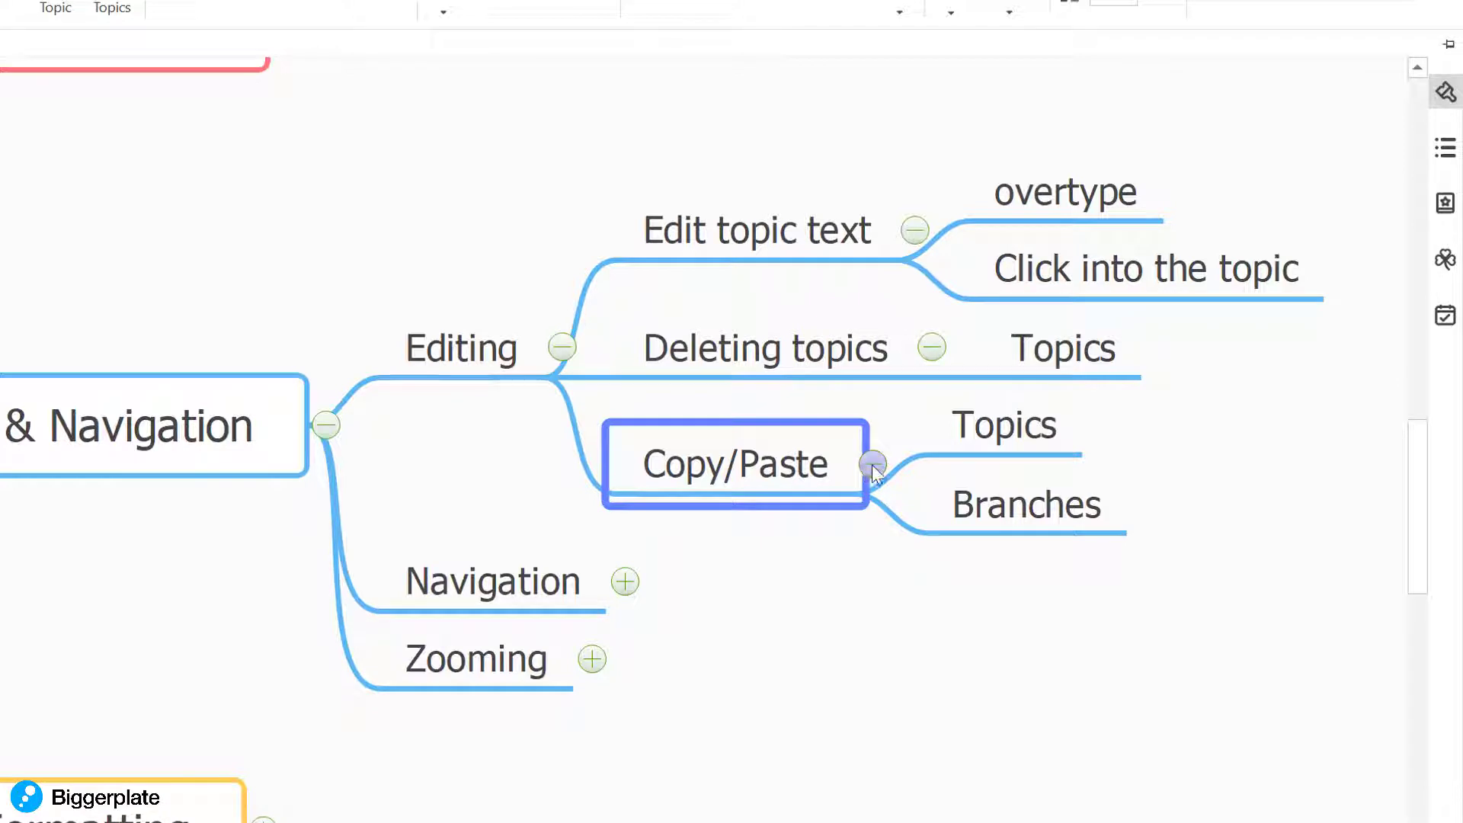
left_click(1007, 434)
left_click(1005, 511)
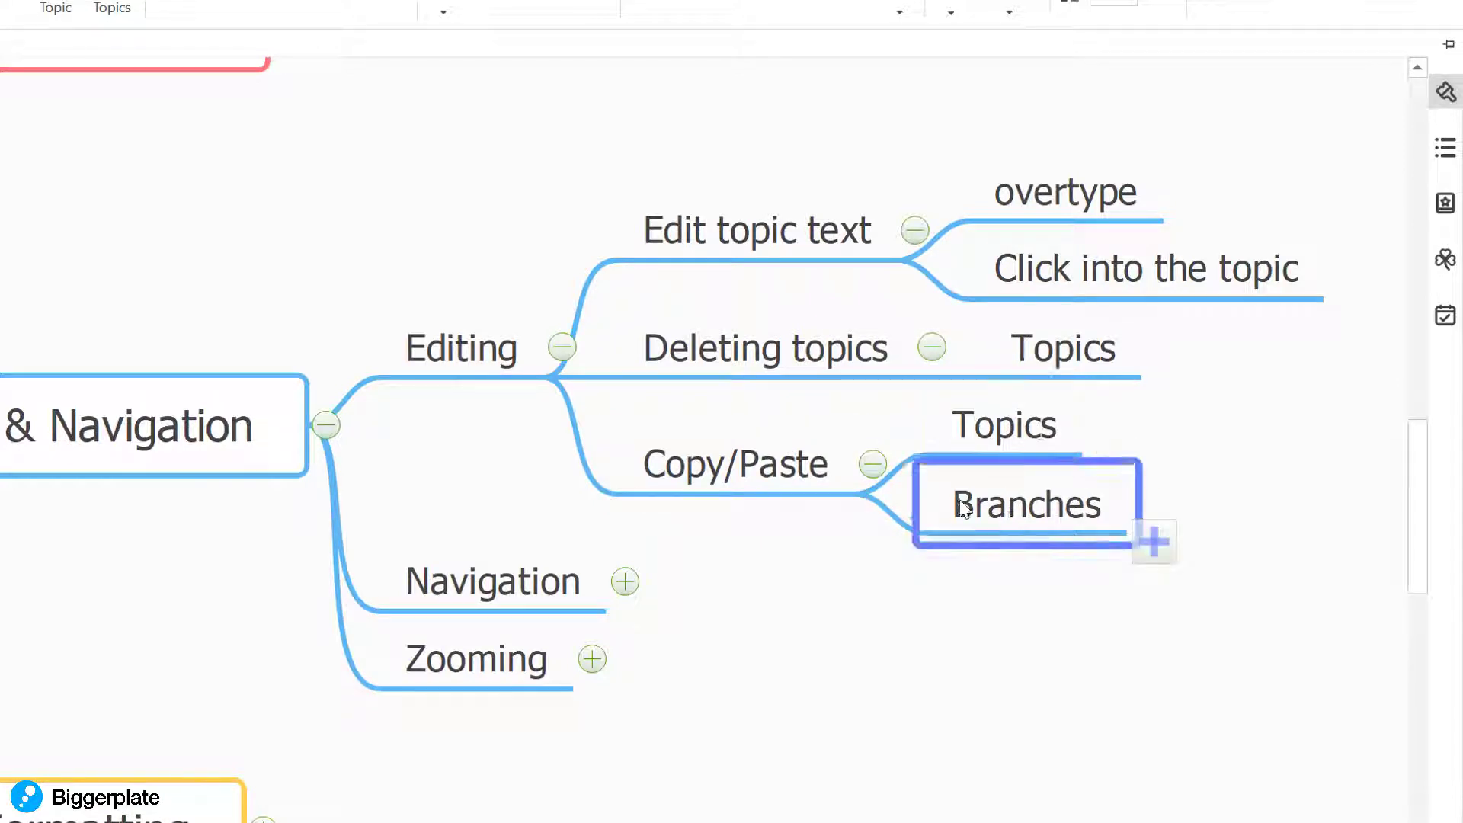
left_click(896, 670)
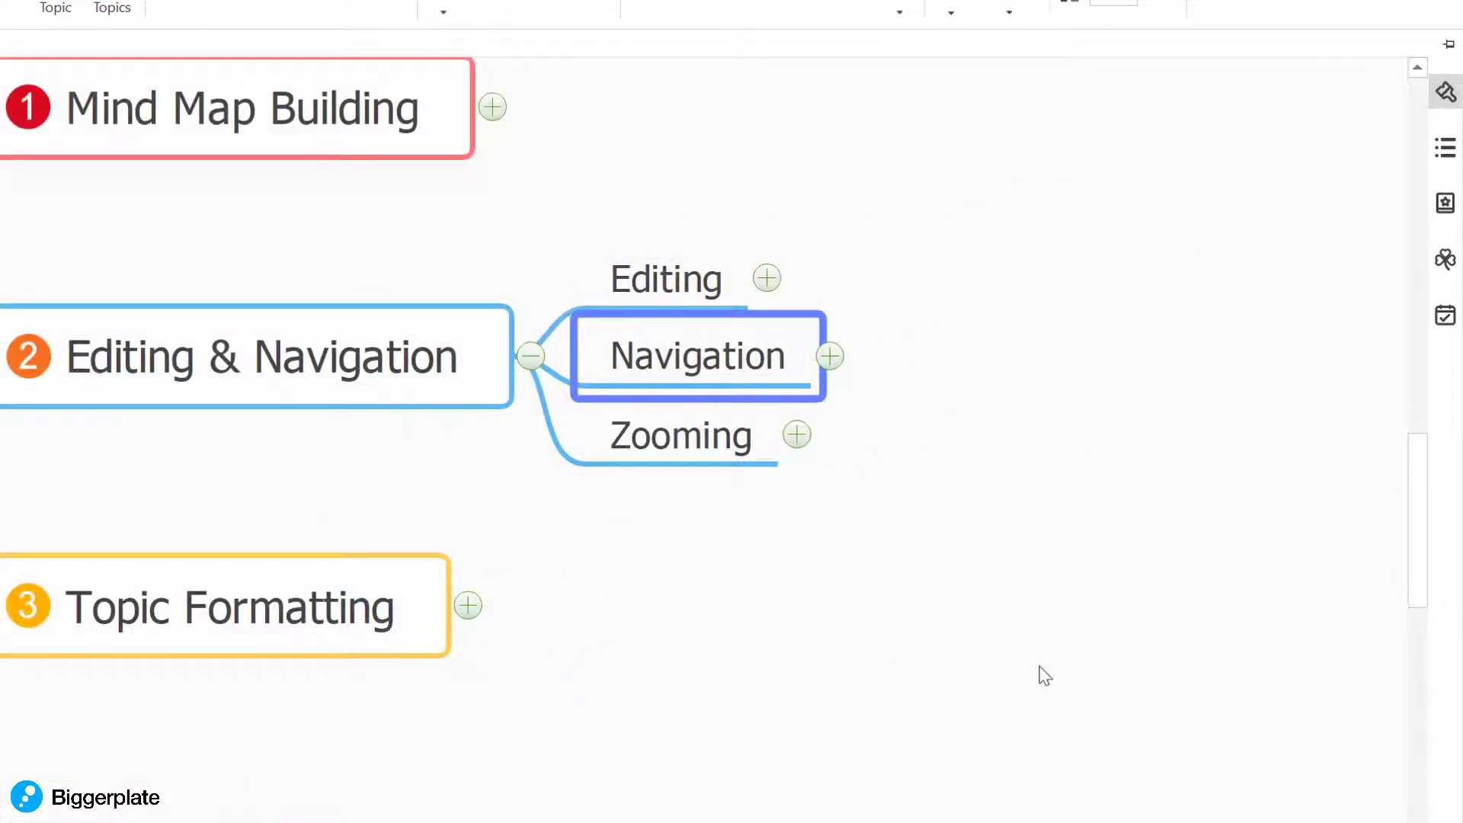
left_click(831, 355)
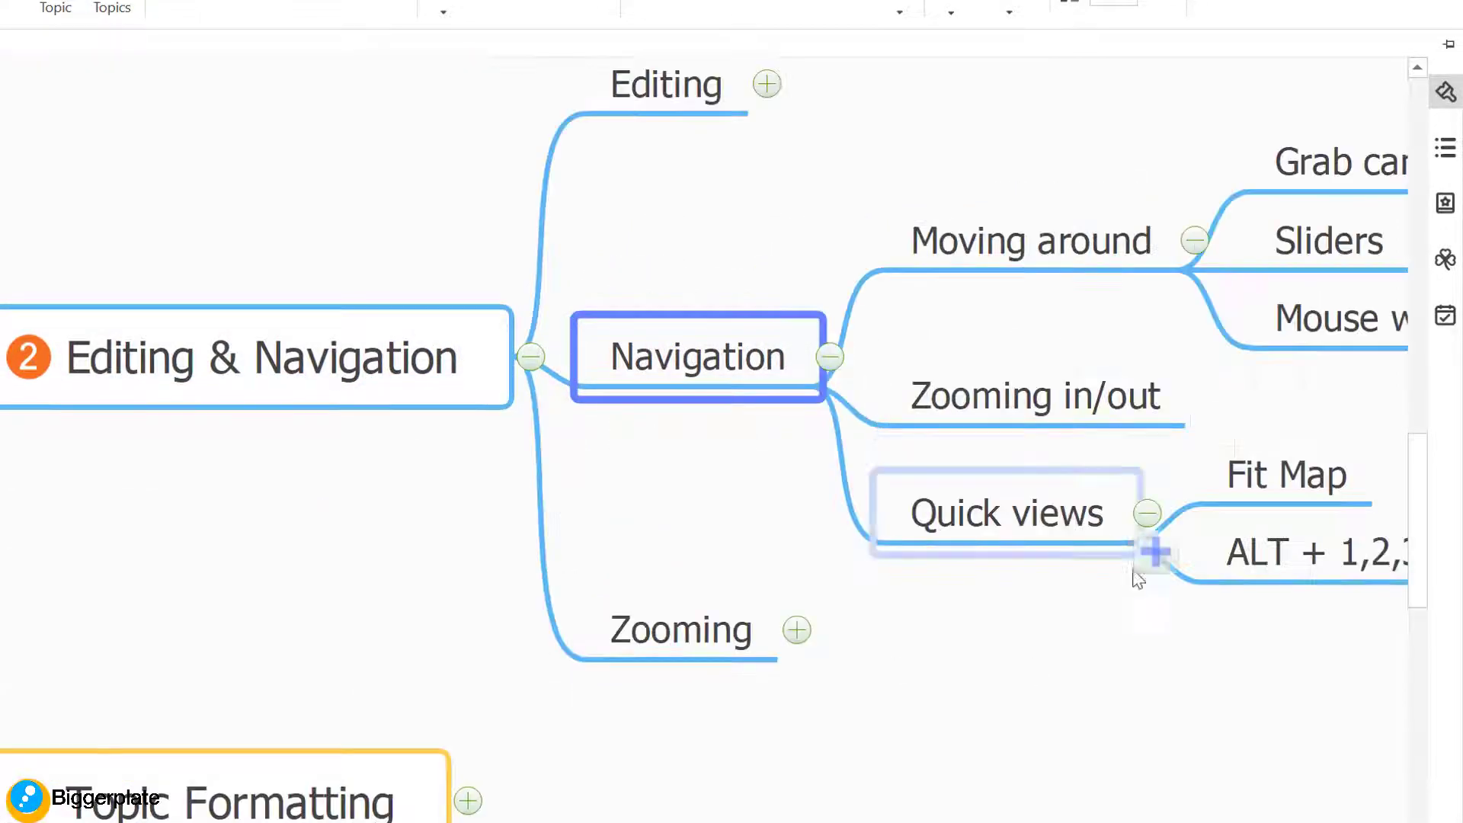
Pan around the map between the Navigation branch and "Topic Formatting" to examine the "Moving around" and "Sliders" topics.
left_click_drag(1124, 679, 721, 703)
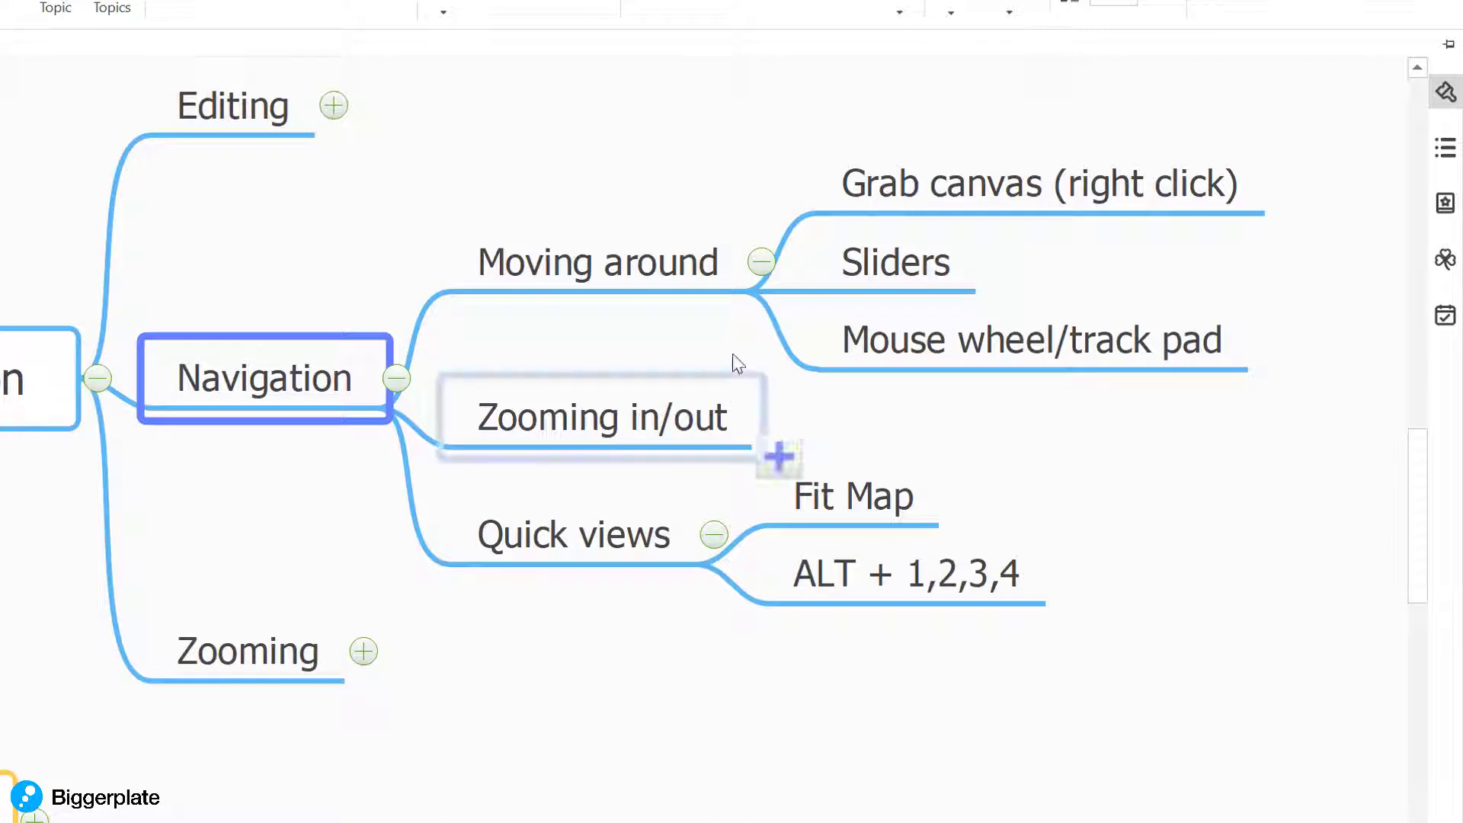
left_click(665, 267)
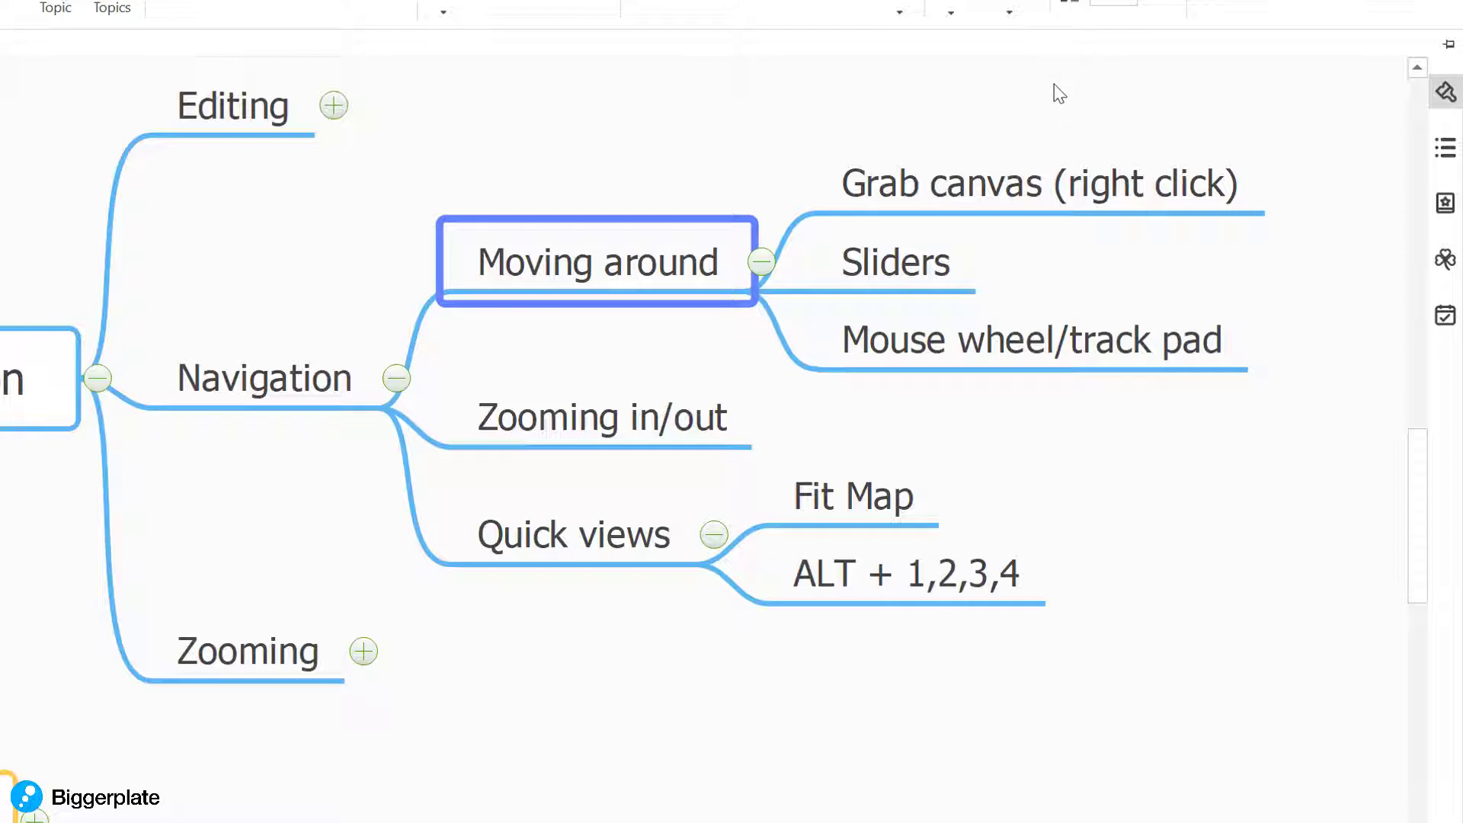
left_click_drag(1053, 85, 931, 144)
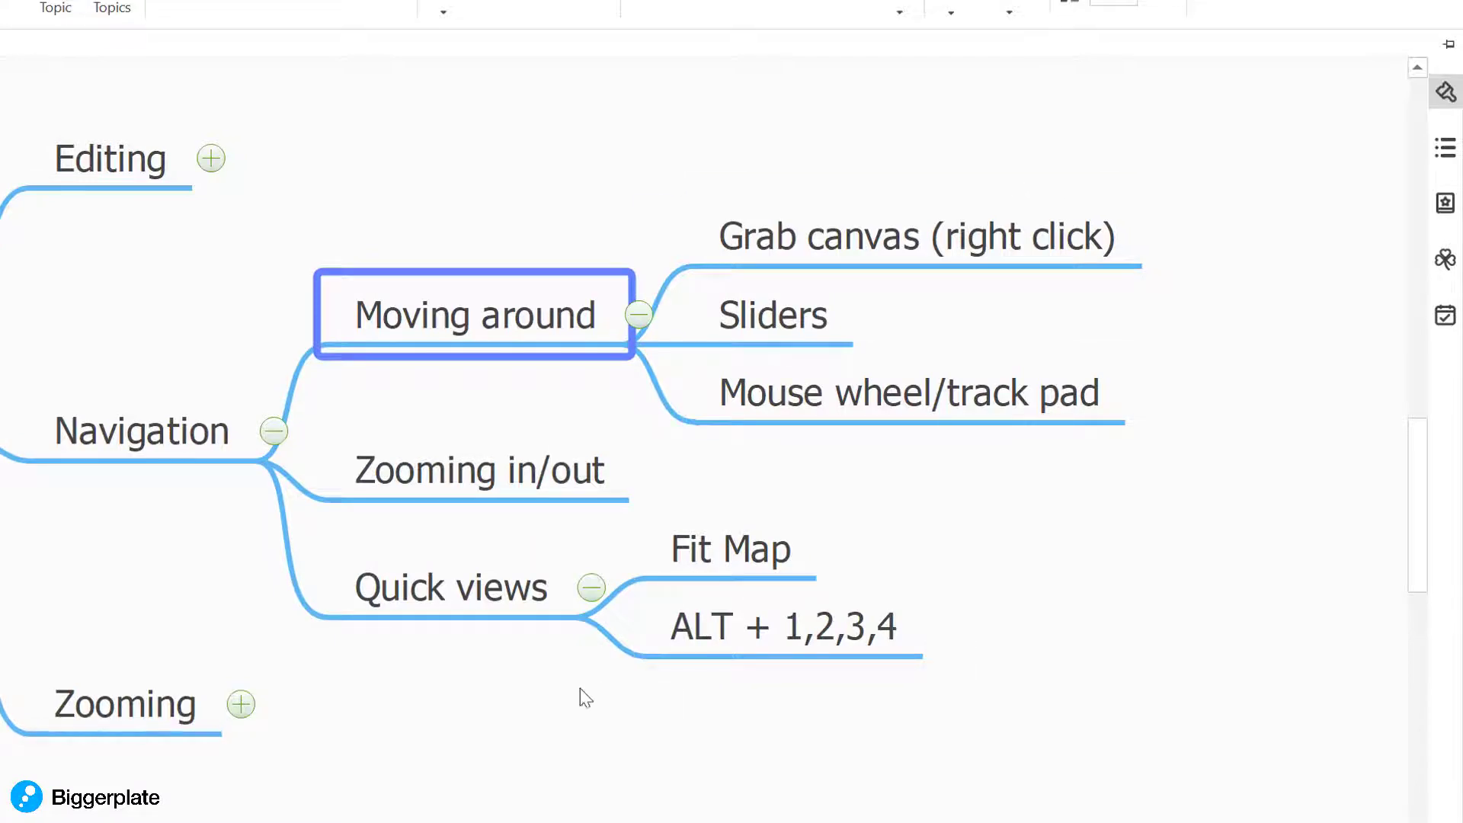
left_click_drag(293, 767, 843, 477)
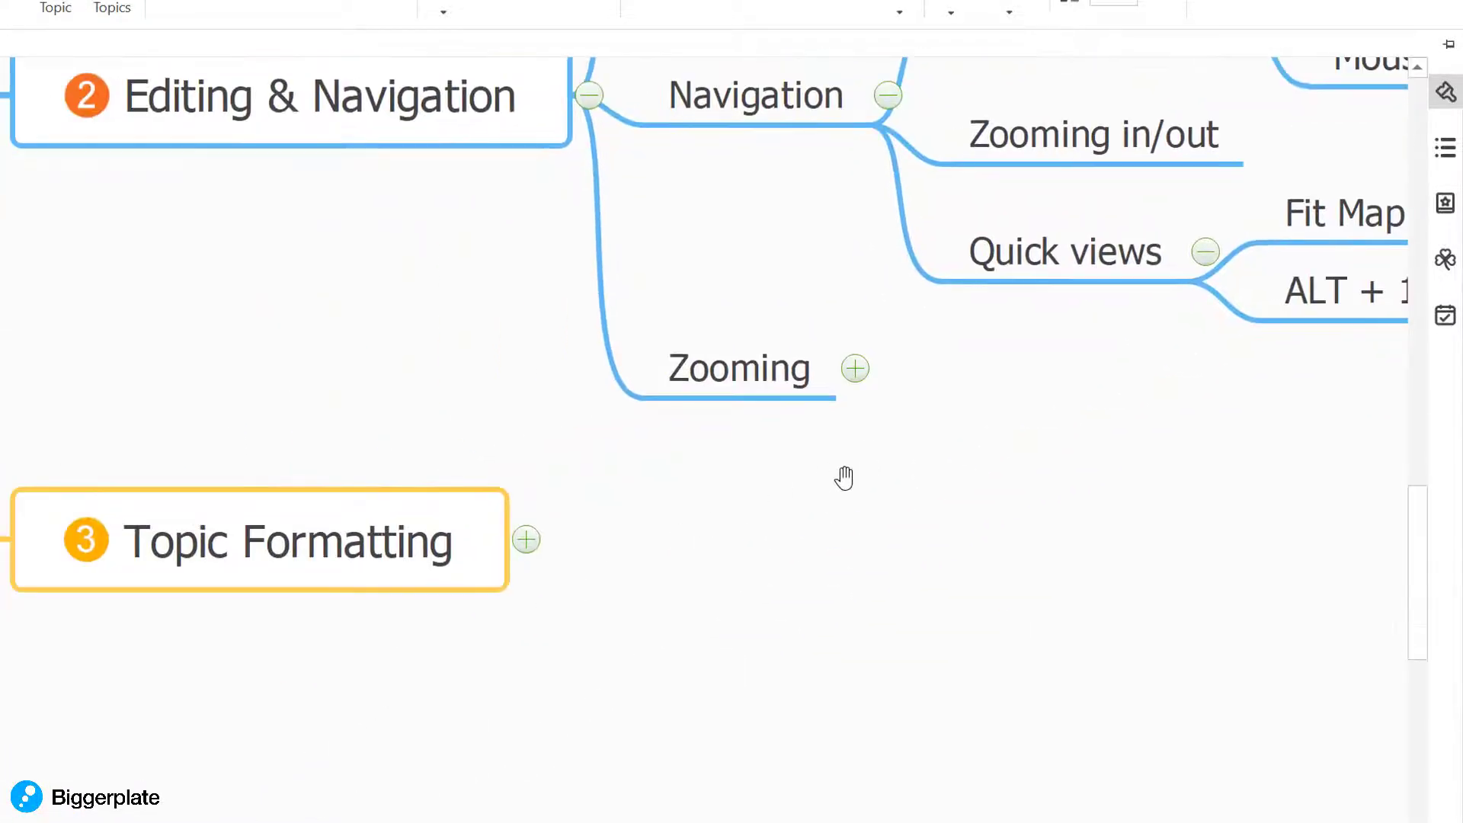
left_click_drag(349, 741, 152, 806)
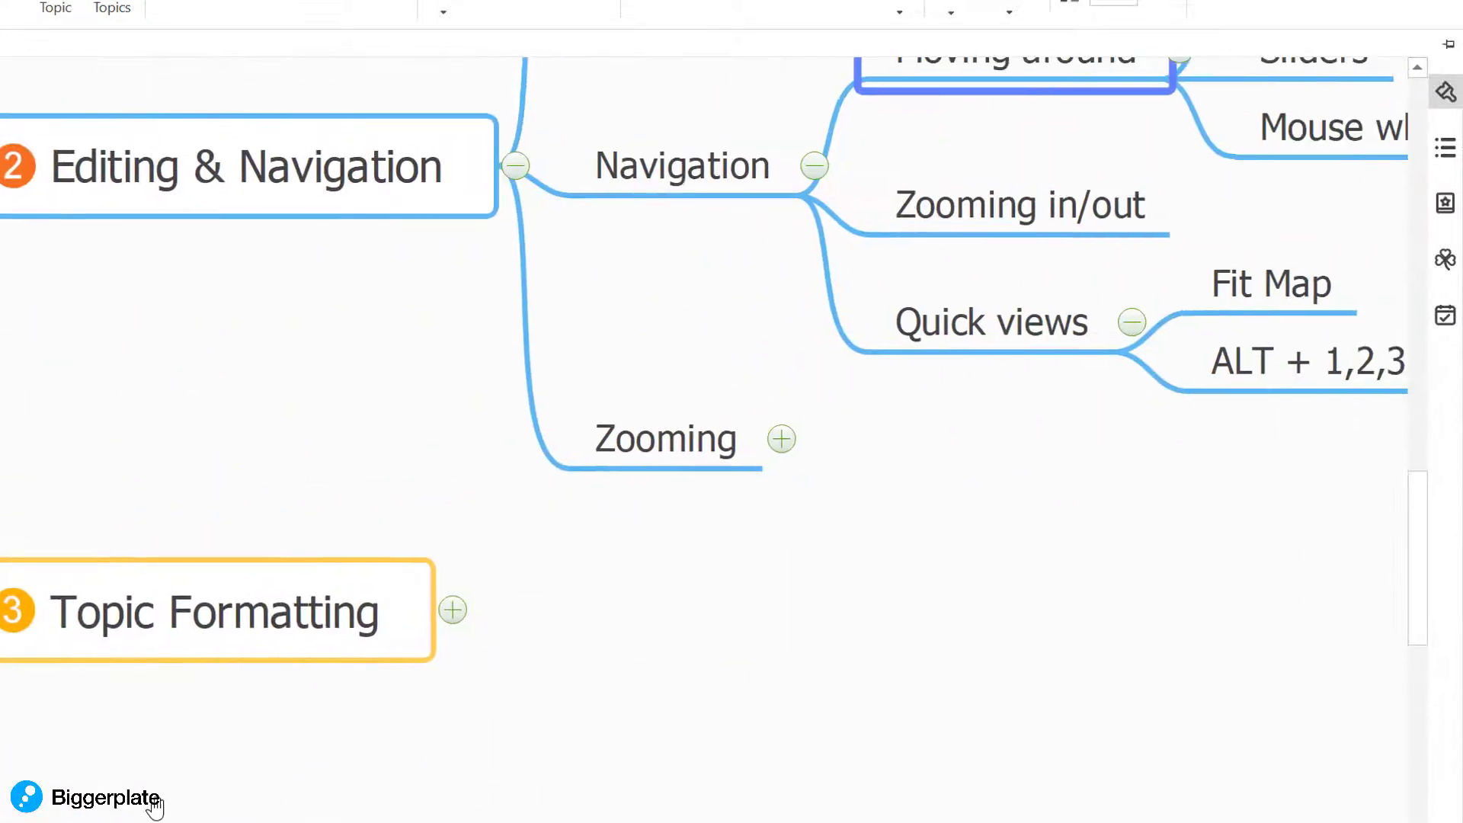
left_click_drag(1126, 671, 630, 822)
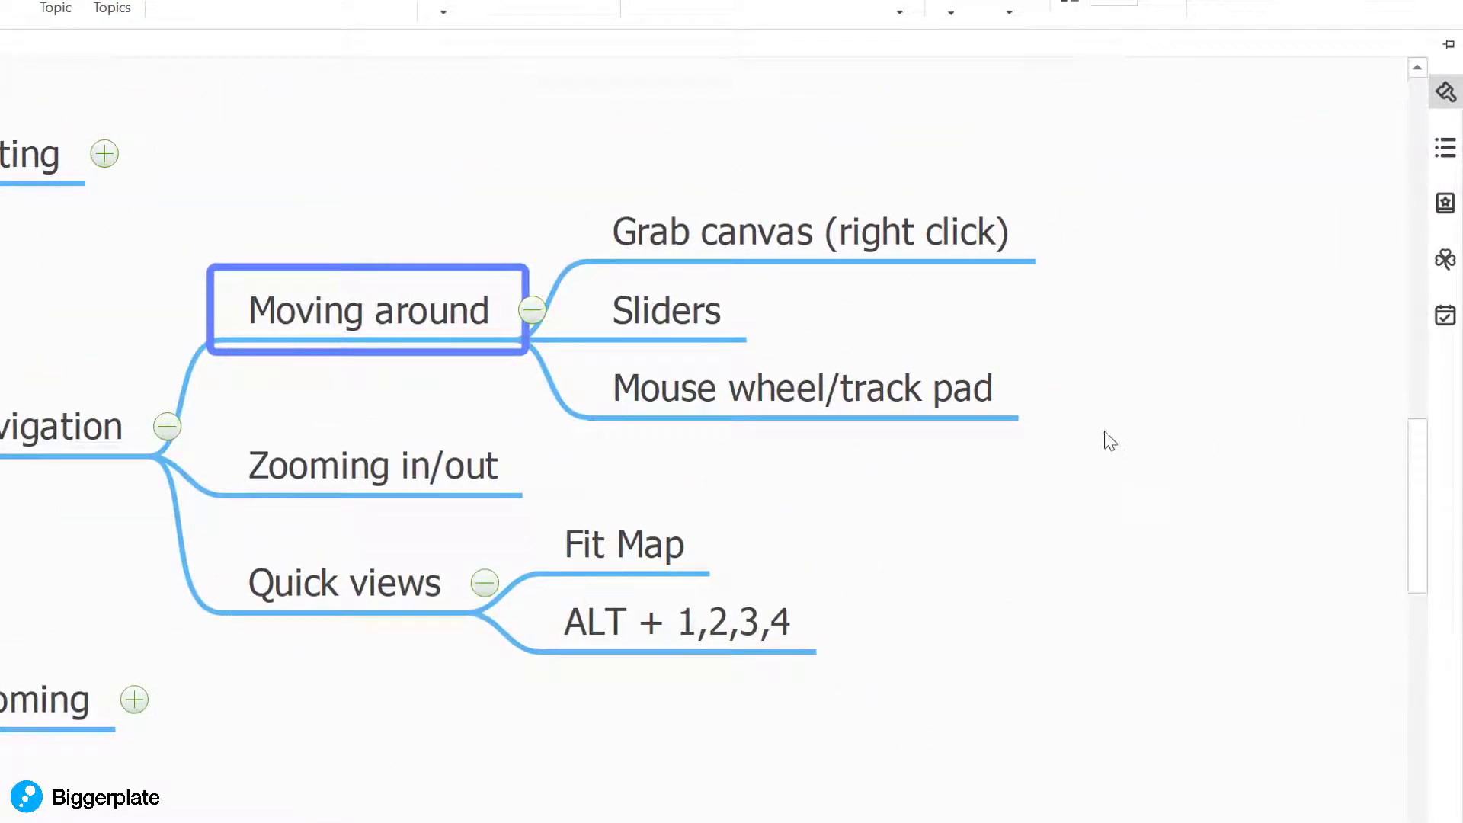
left_click(681, 324)
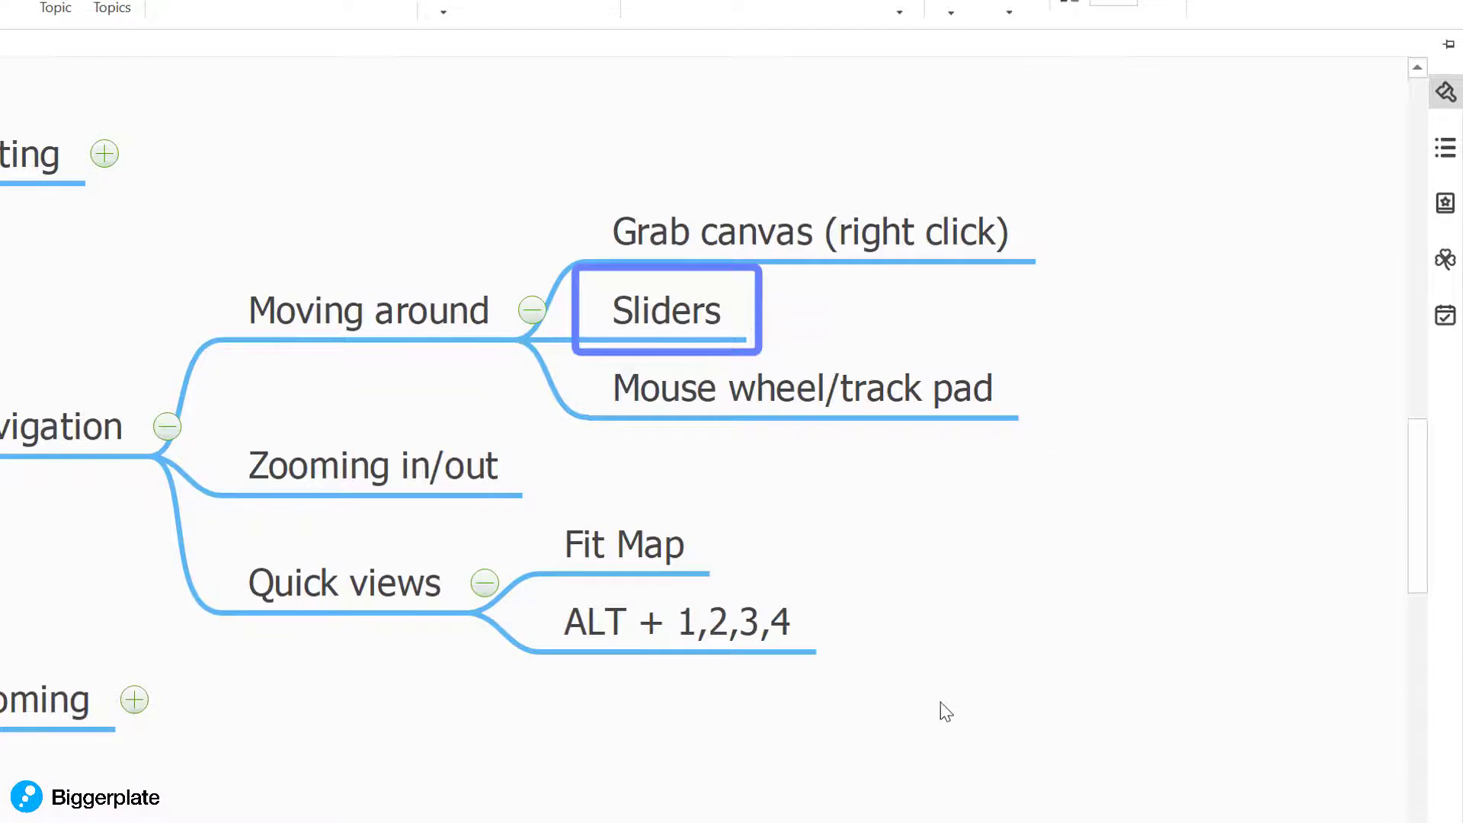
left_click_drag(900, 786, 940, 770)
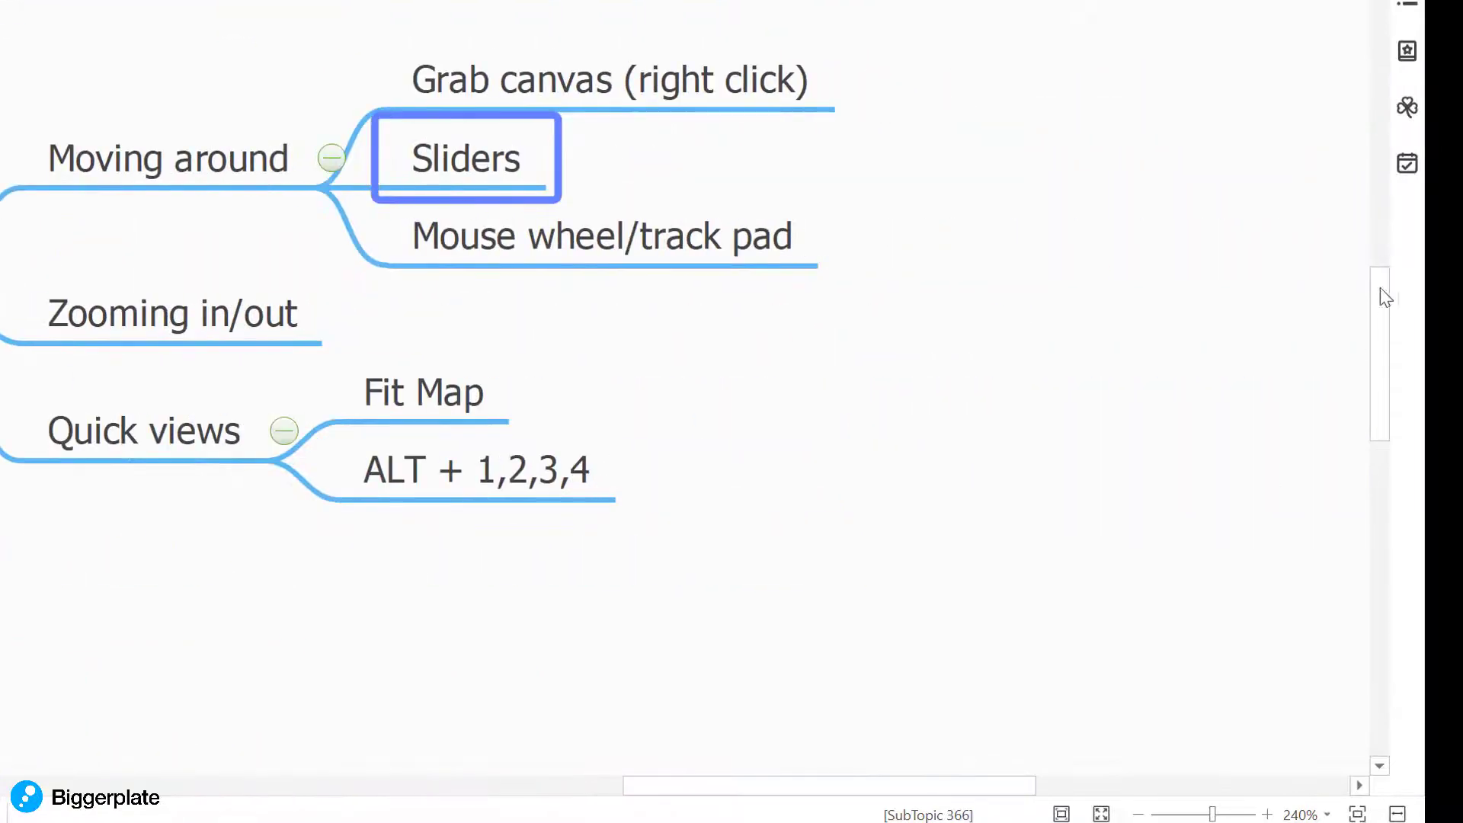
mouse_move(1381, 301)
left_mouse_down()
mouse_move(1381, 250)
mouse_move(1396, 317)
mouse_move(1398, 287)
left_mouse_up()
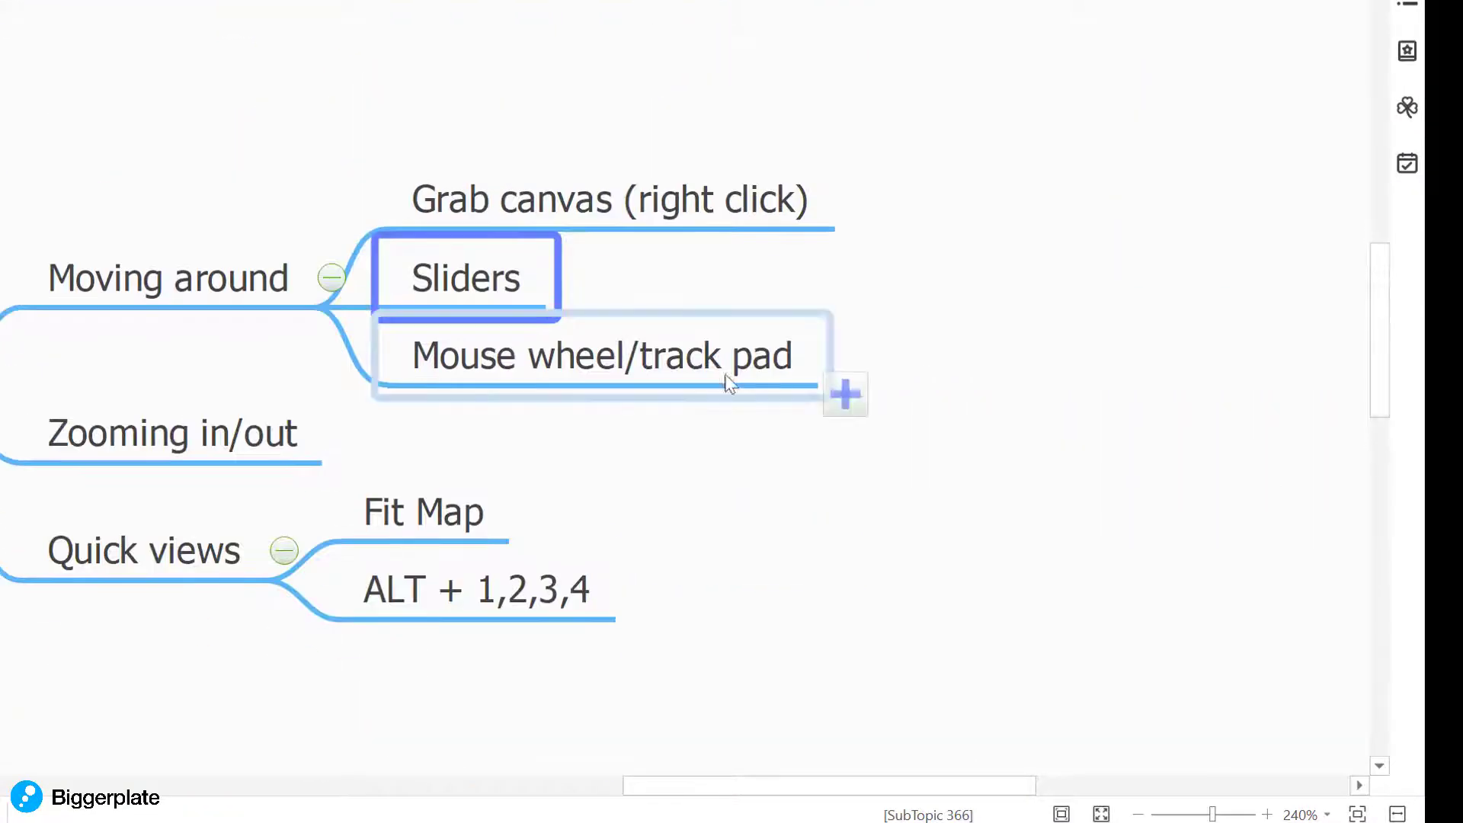
Zoom the map to 285% and scroll vertically and horizontally around the "Mouse wheel/track pad" topic.
left_click(660, 380)
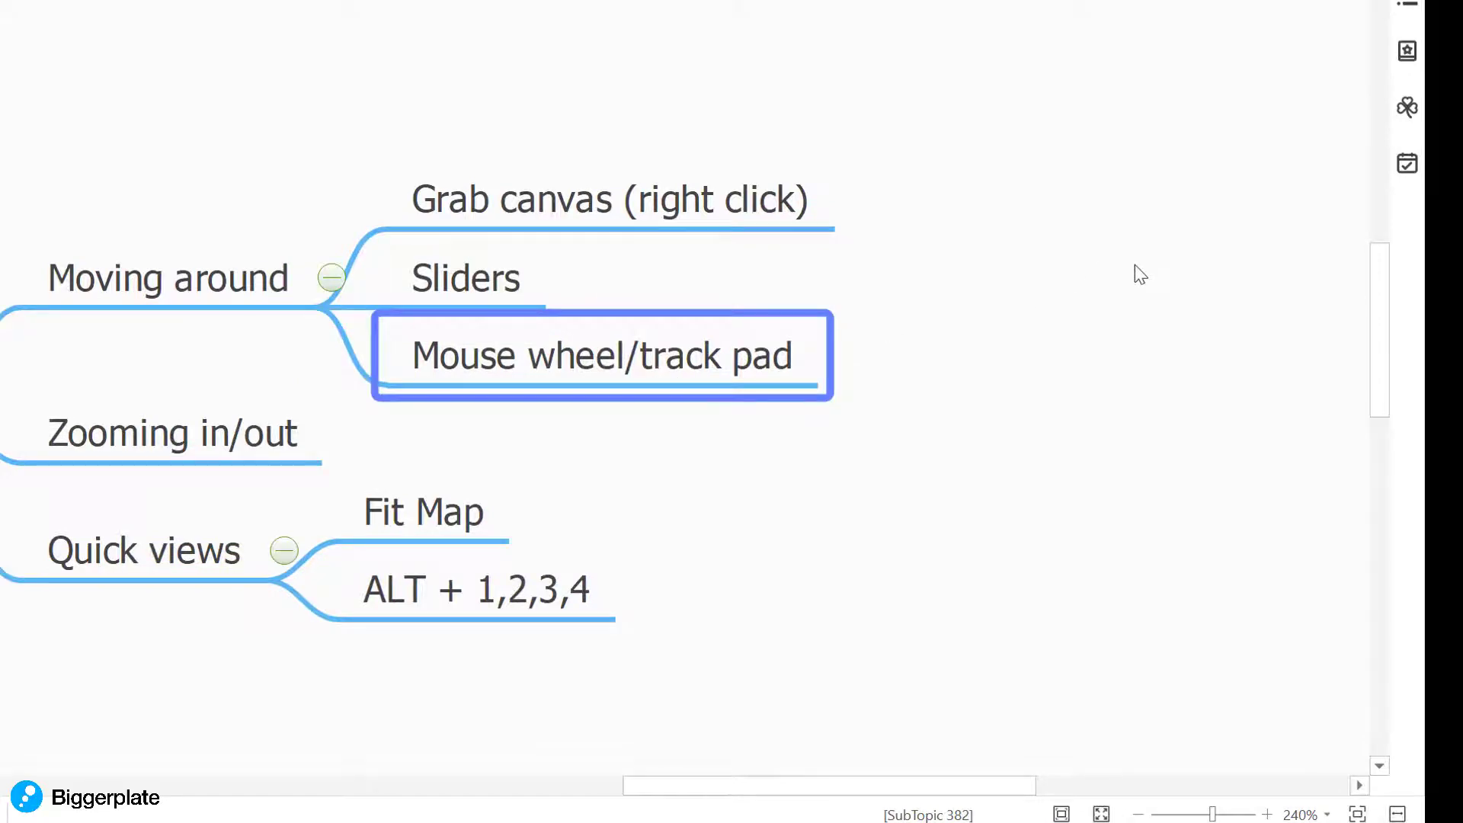
scroll(1135, 265, "down", 3)
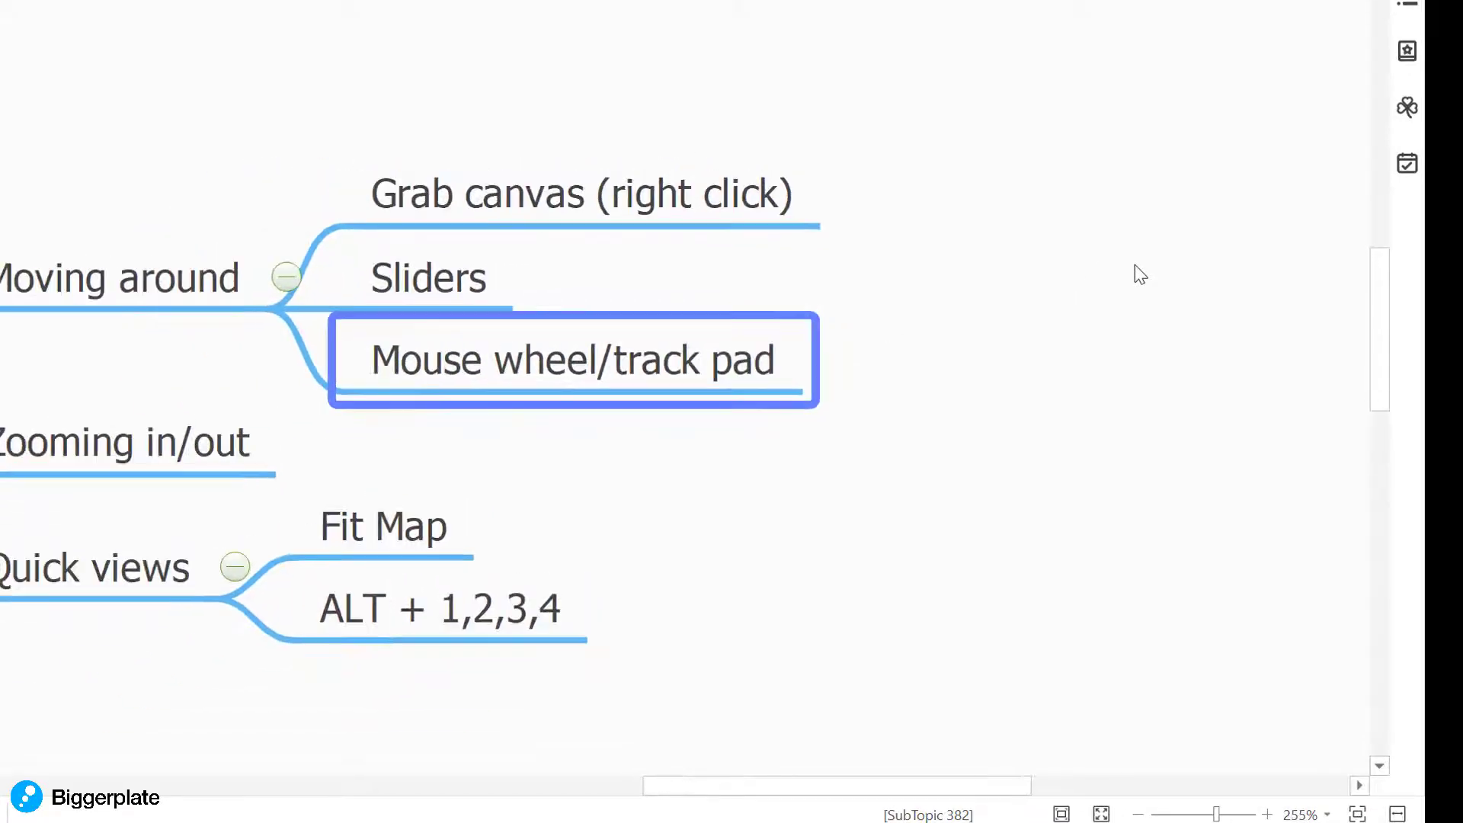
scroll(1140, 275, "up", 5)
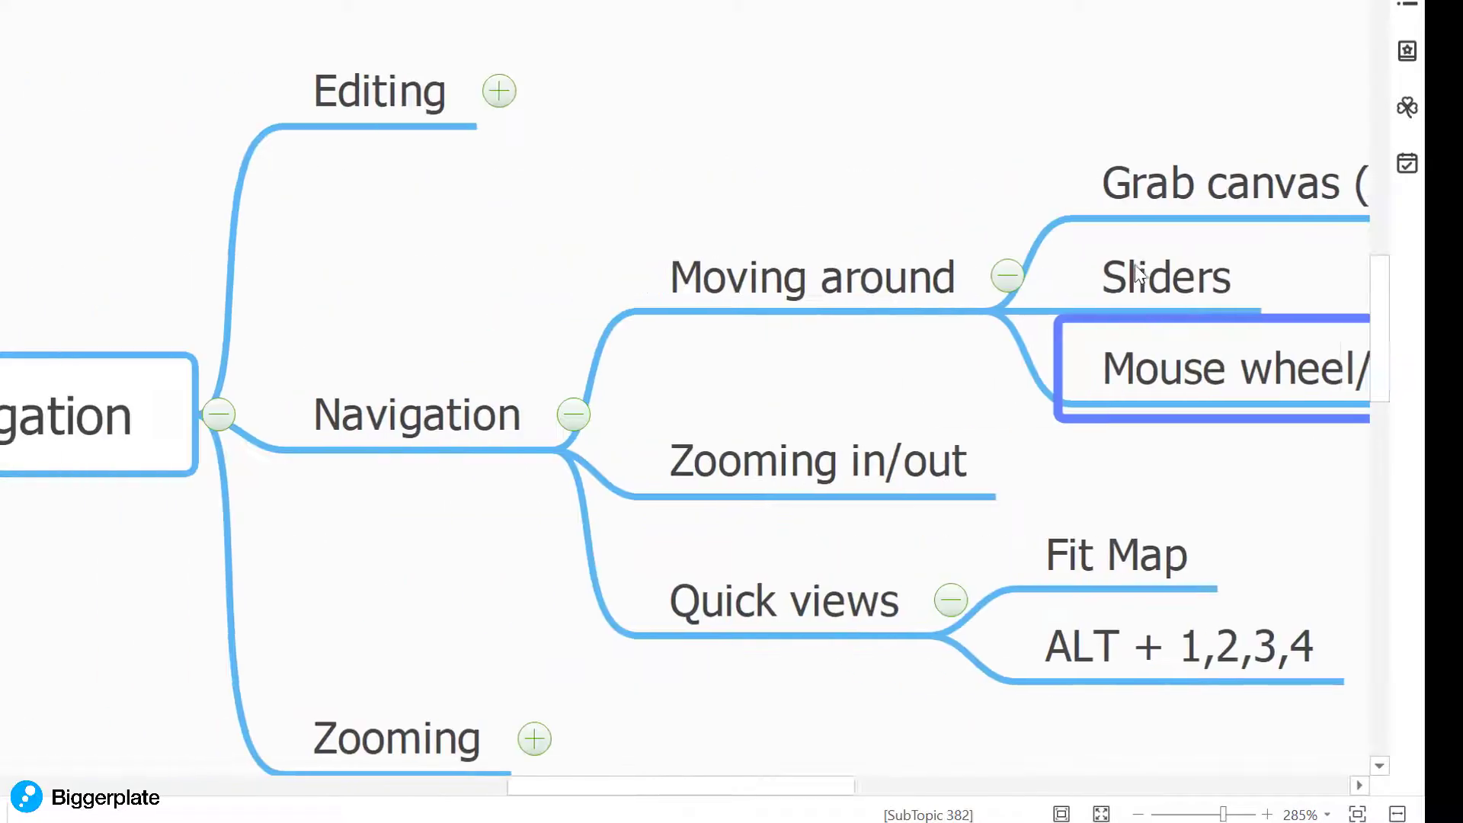
scroll(1135, 264, "right", 5)
scroll(1136, 264, "up", 2)
scroll(1135, 265, "down", 4)
scroll(1140, 274, "up", 2)
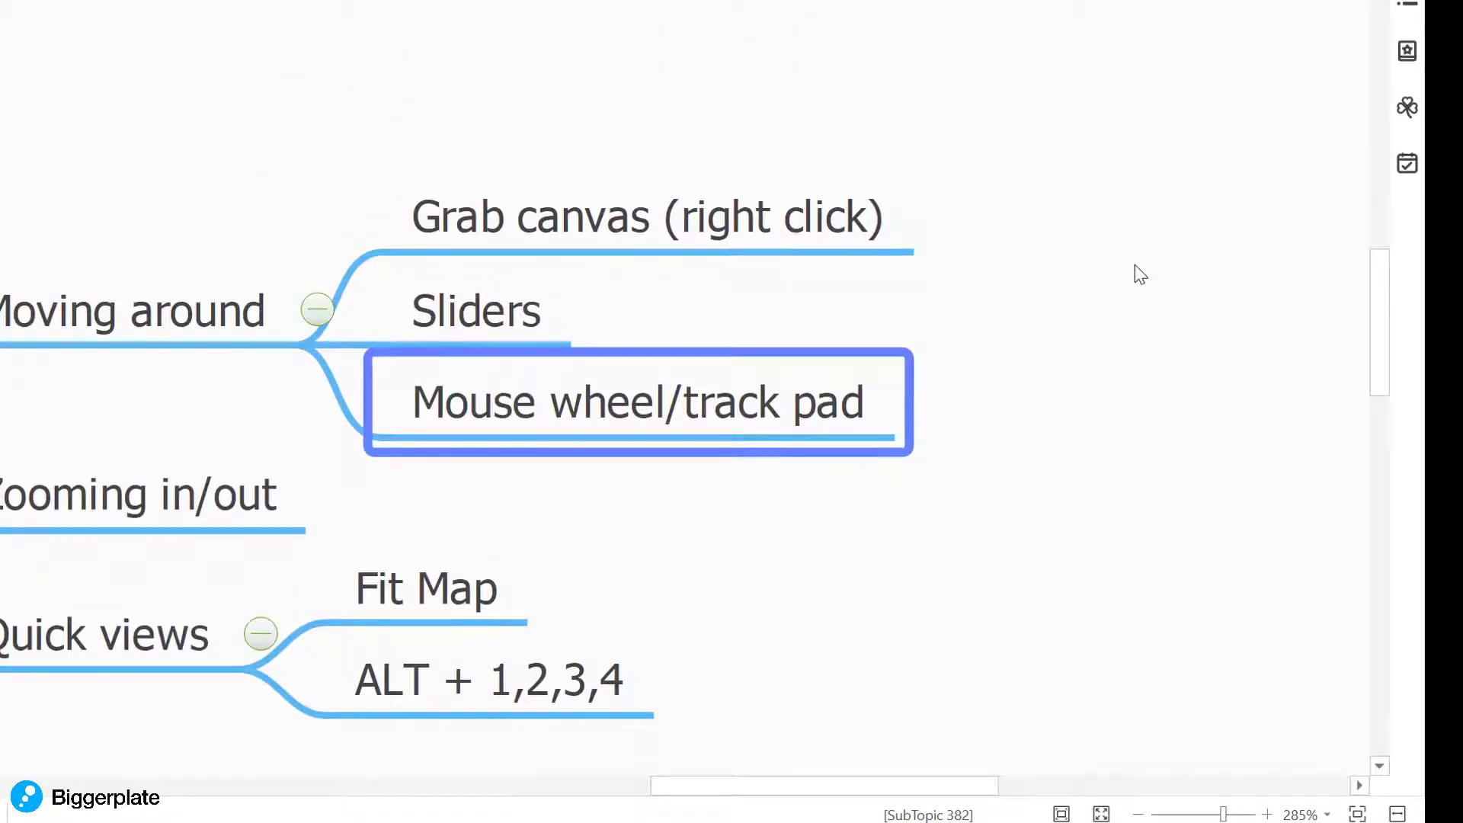
scroll(1135, 267, "left", 3)
scroll(1135, 267, "right", 6)
scroll(1135, 267, "down", 1)
scroll(1137, 263, "down", 1)
scroll(1137, 263, "up", 2)
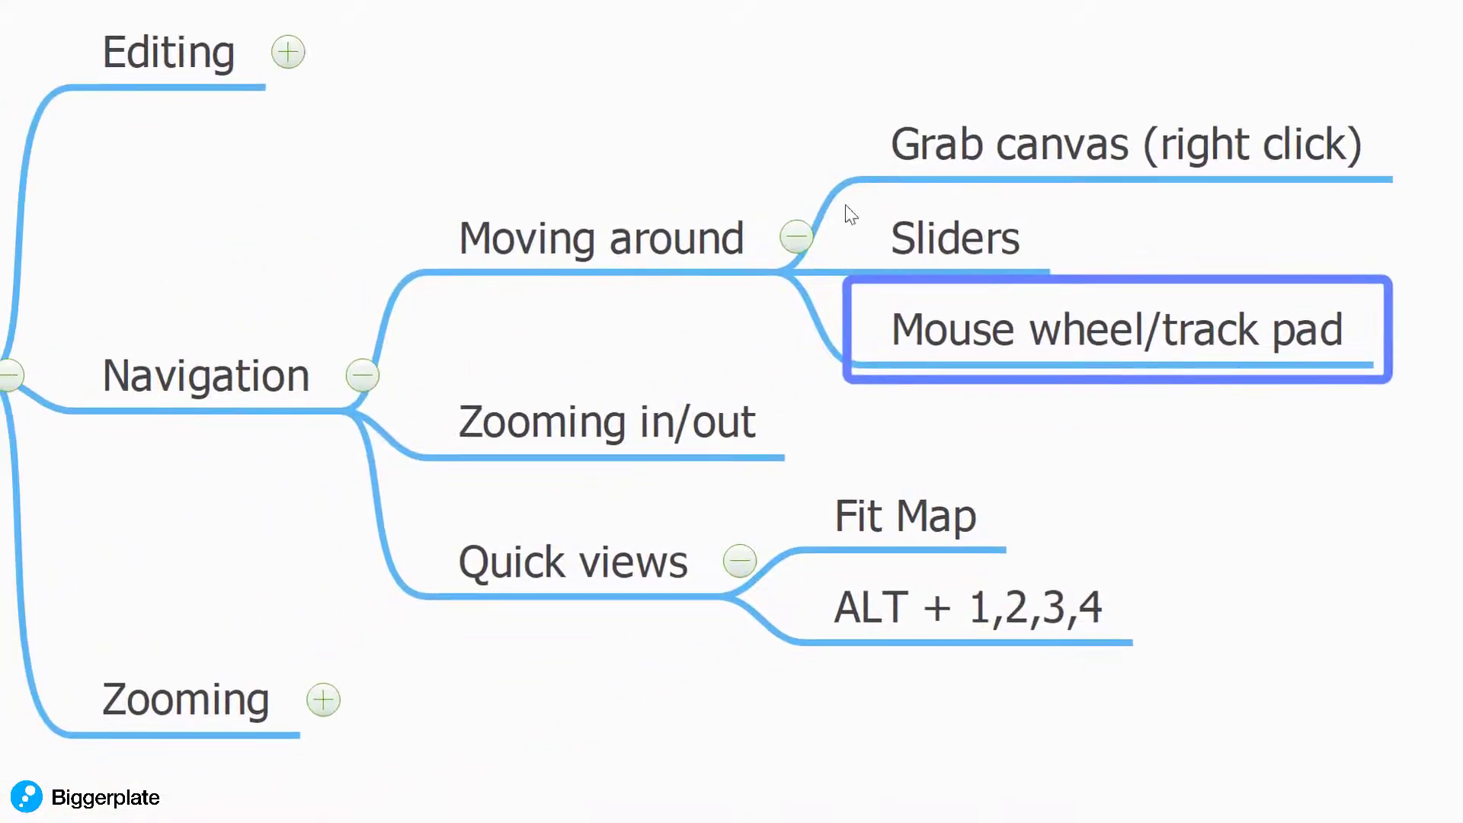
Add a subtopic reading "CTRL +/-" under "Zooming in/out" in the Navigation branch.
left_click(553, 450)
left_click_drag(1232, 476, 1355, 389)
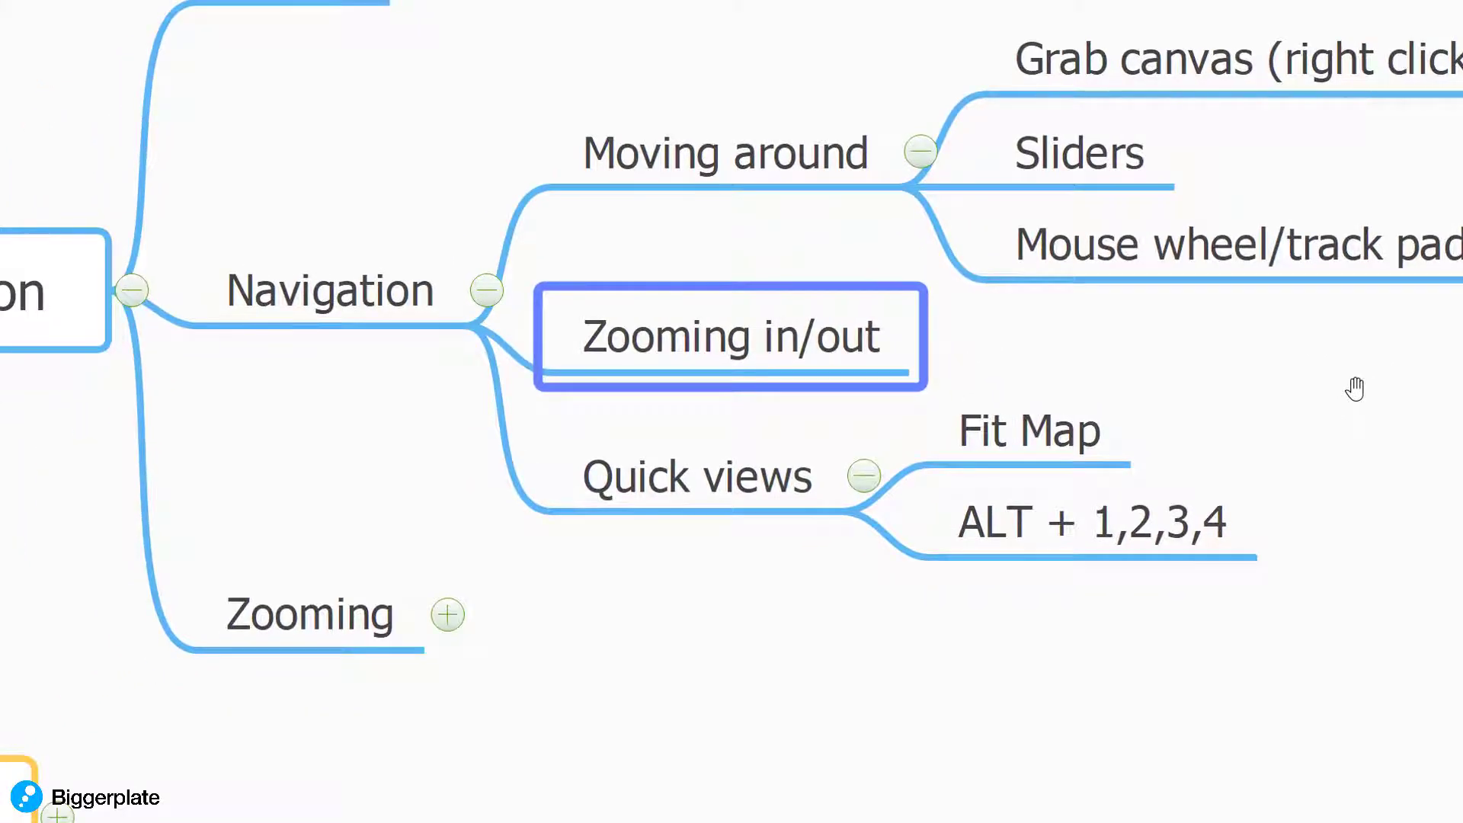
key("Insert")
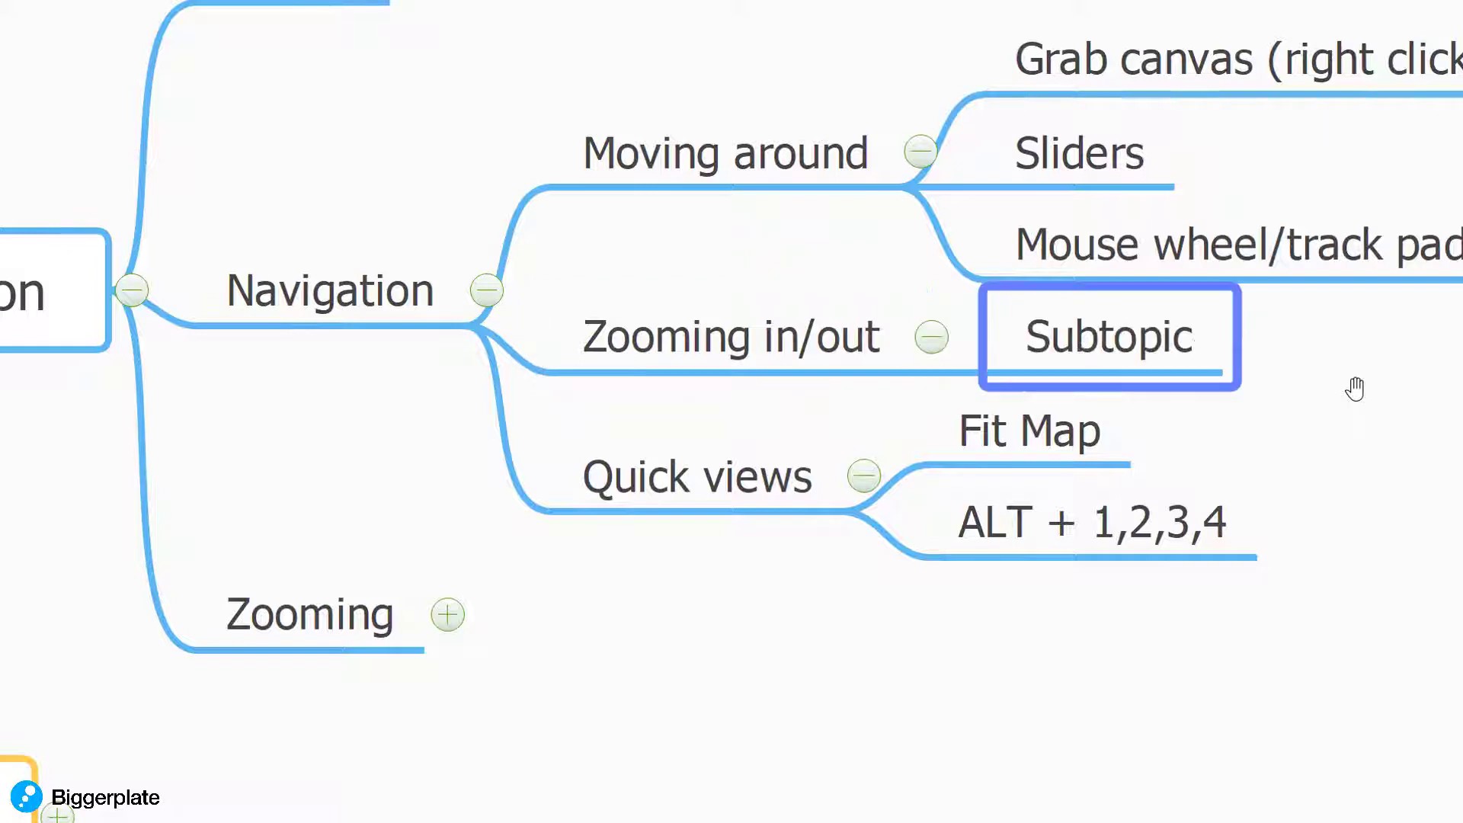
type("CTRL +")
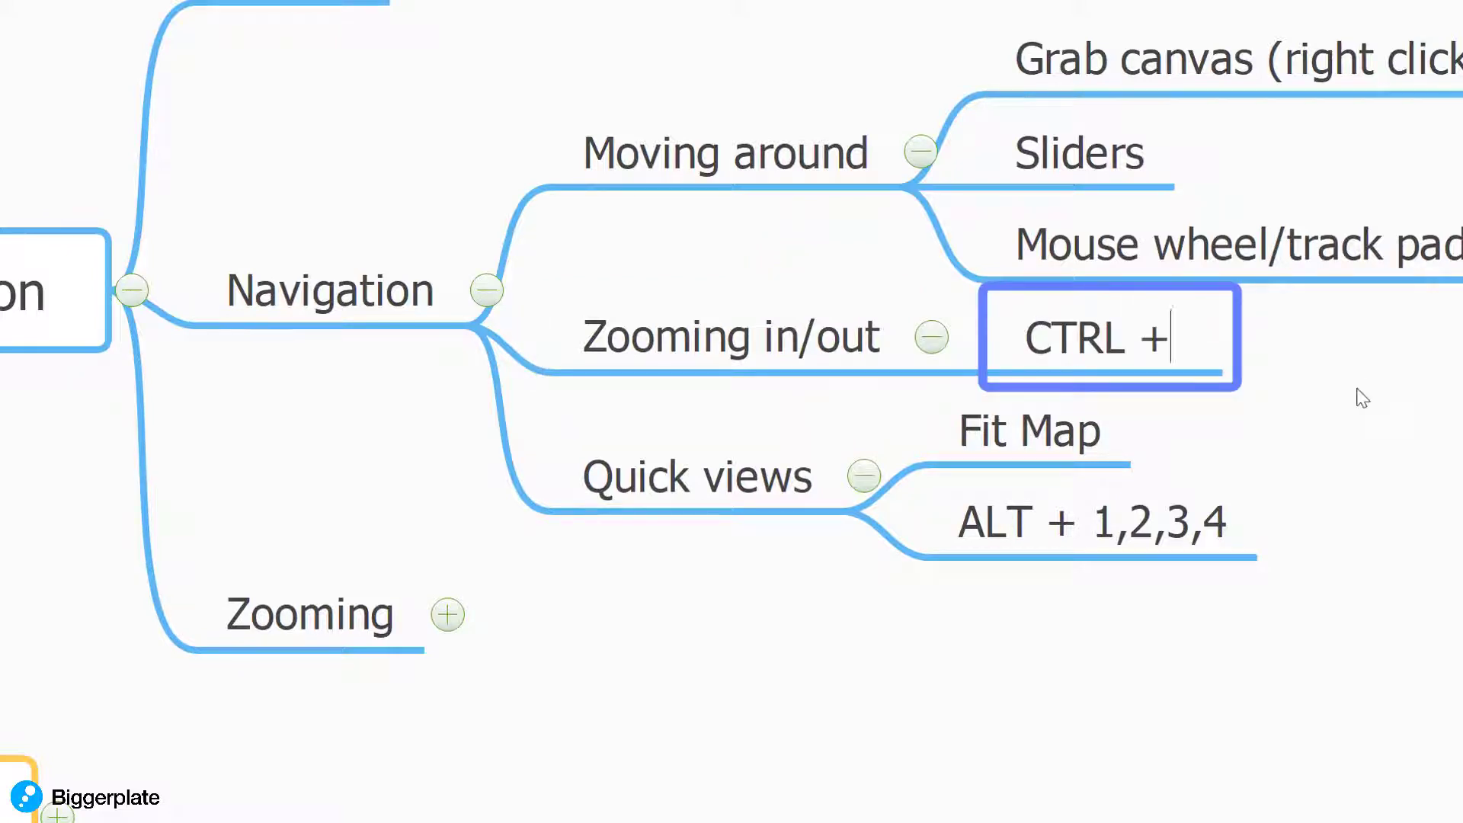
type("/-")
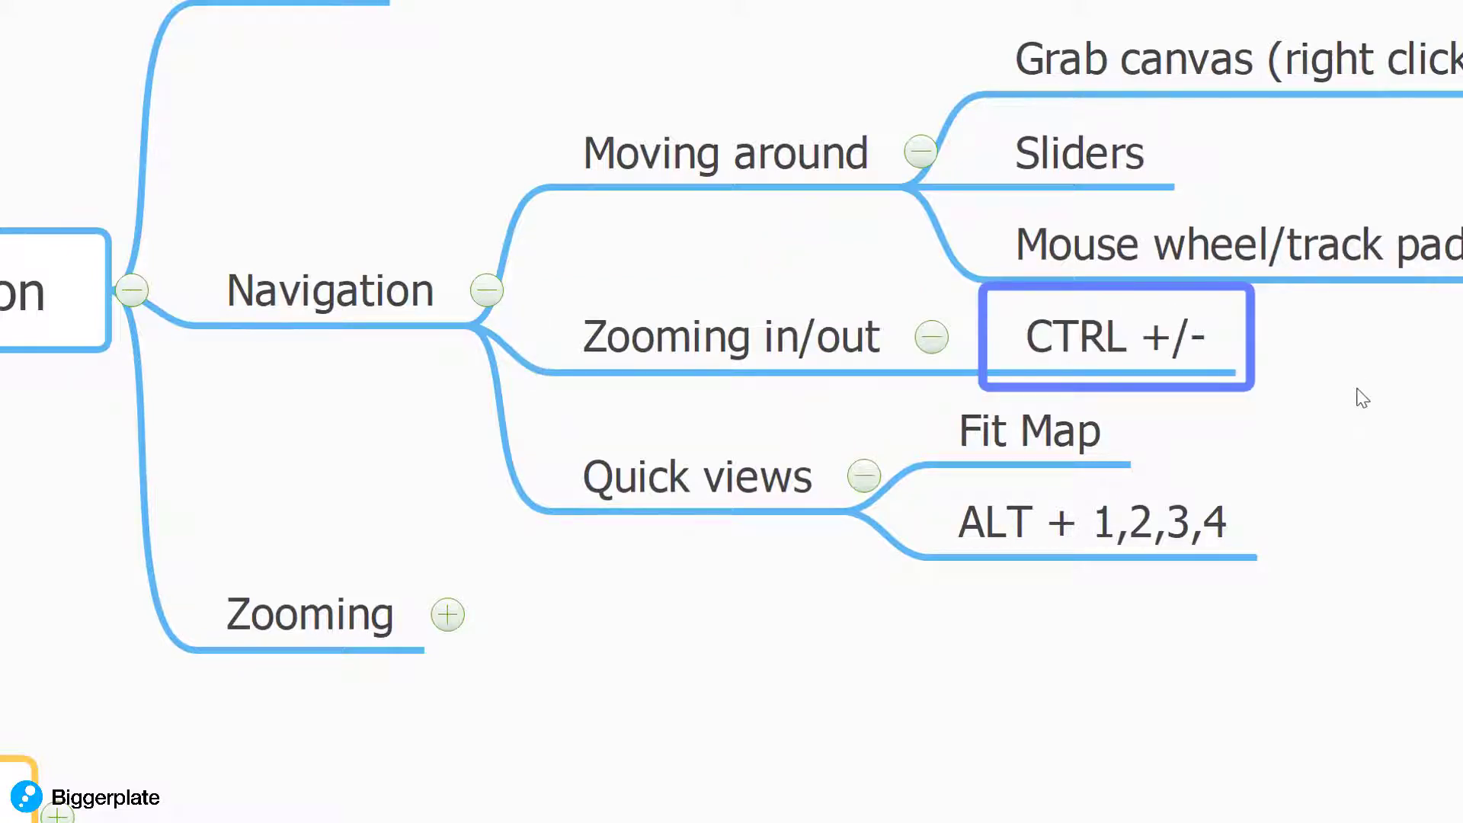
Zoom the map out and back in around "CTRL +/-", and collapse the "Moving around" topic in the Navigation branch.
key("ctrl+minus")
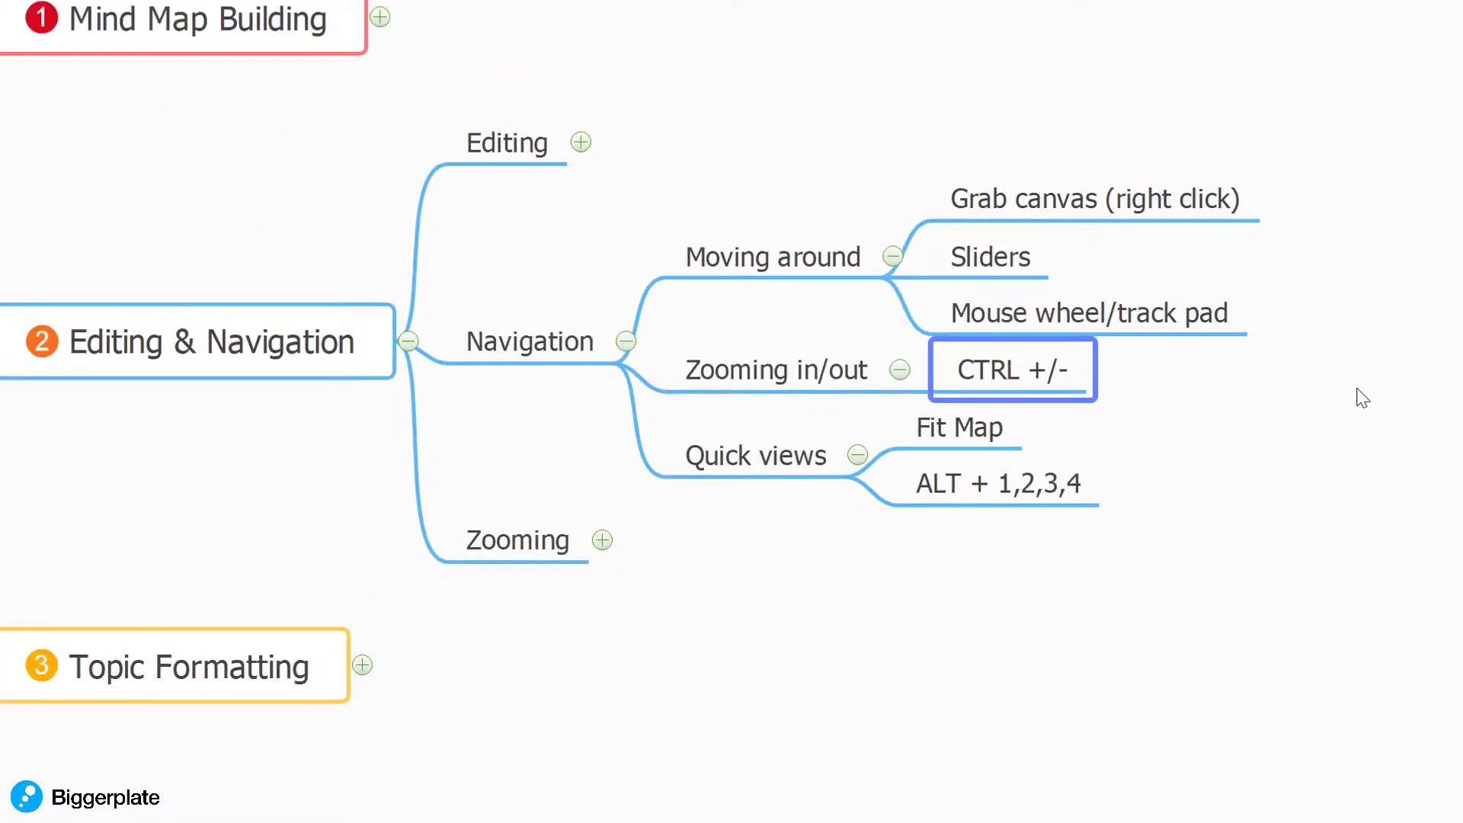
key("ctrl+plus")
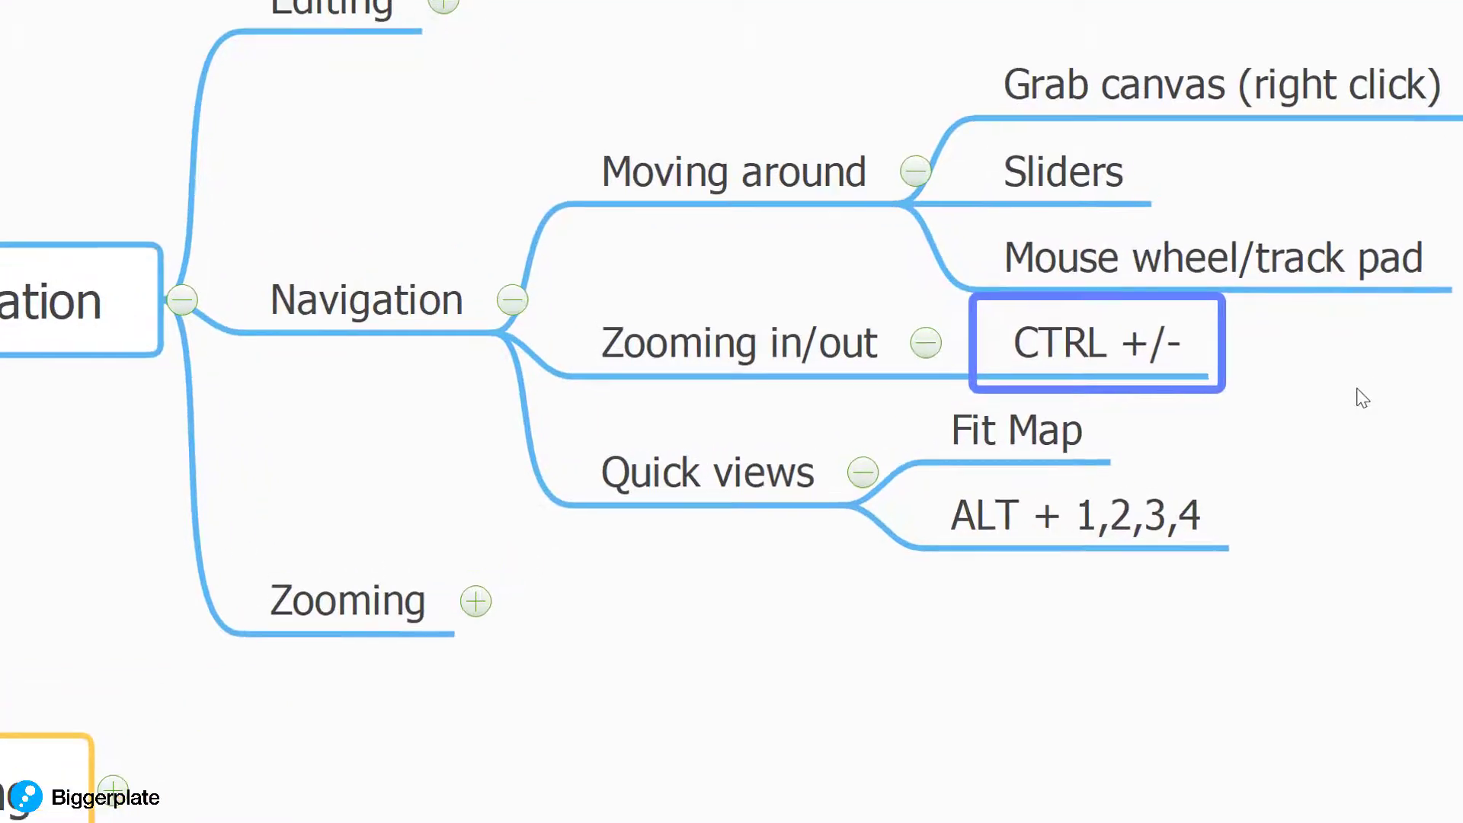
left_click(916, 171)
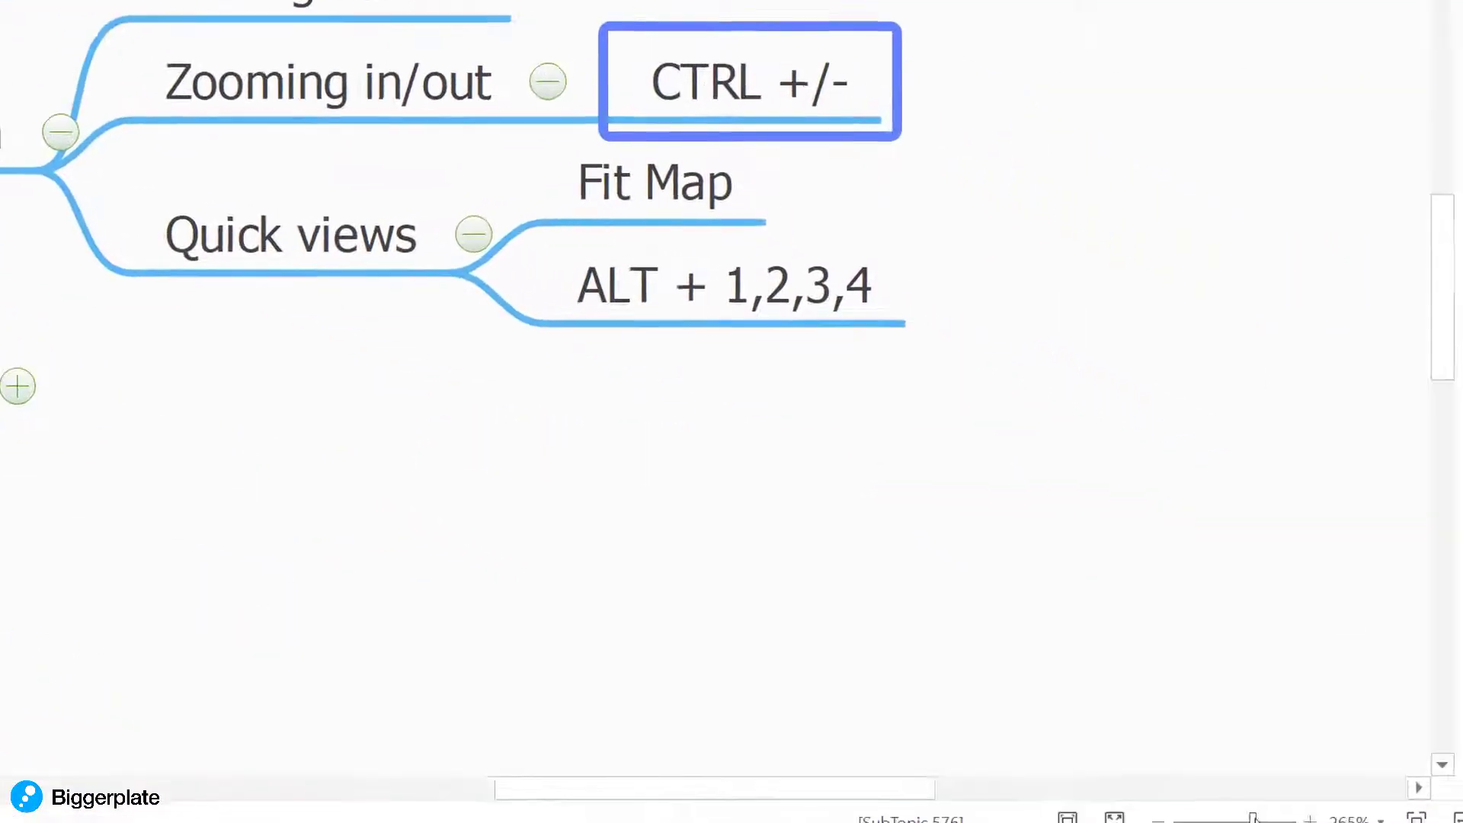
mouse_move(1155, 800)
left_mouse_down()
mouse_move(1114, 800)
mouse_move(1166, 798)
left_mouse_up()
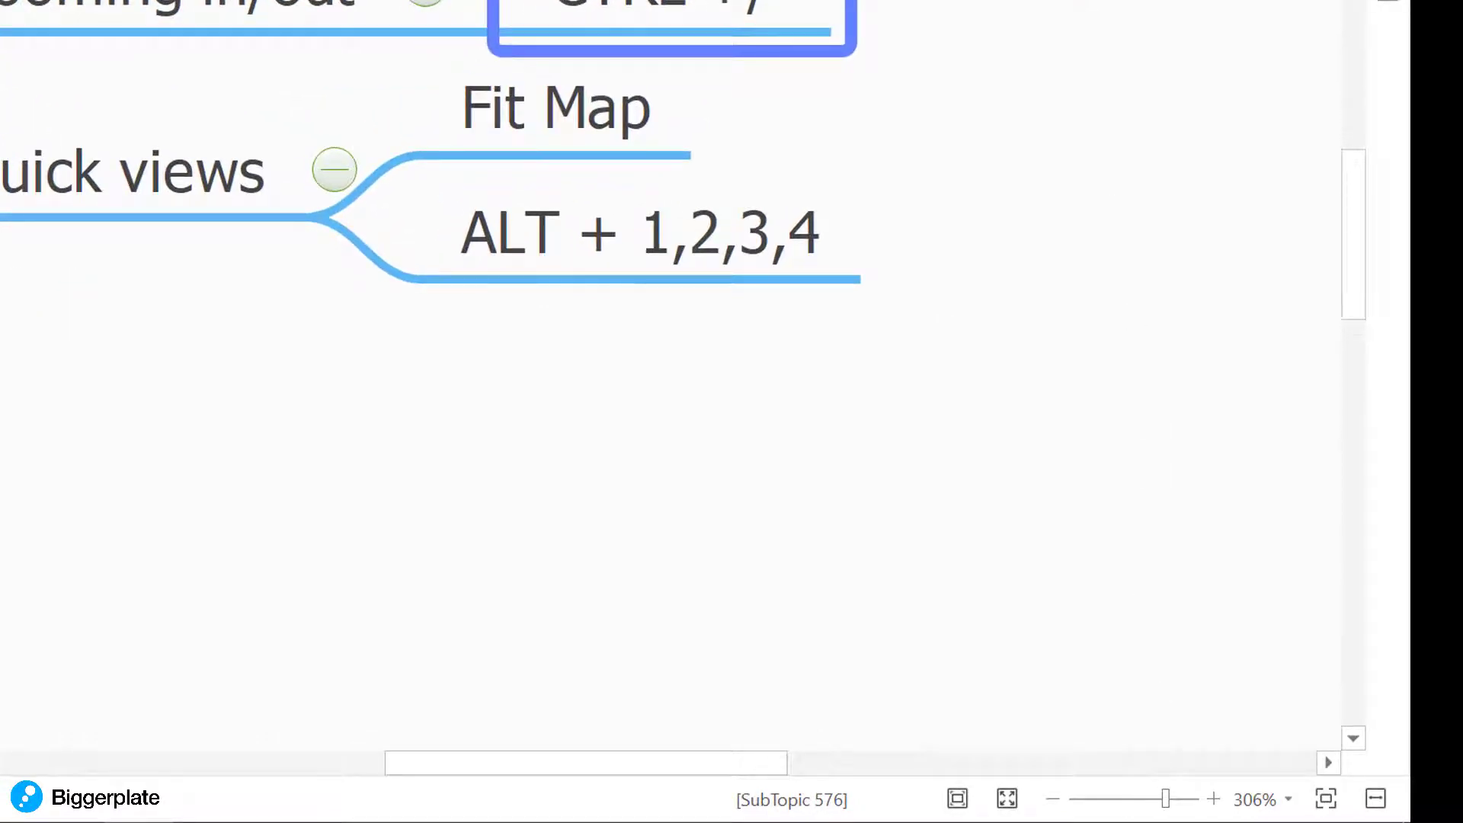
Add a topic reading "Mouse/trackpad" below "CTRL +/-" under "Zooming in/out".
key("Return")
type("mOUSE")
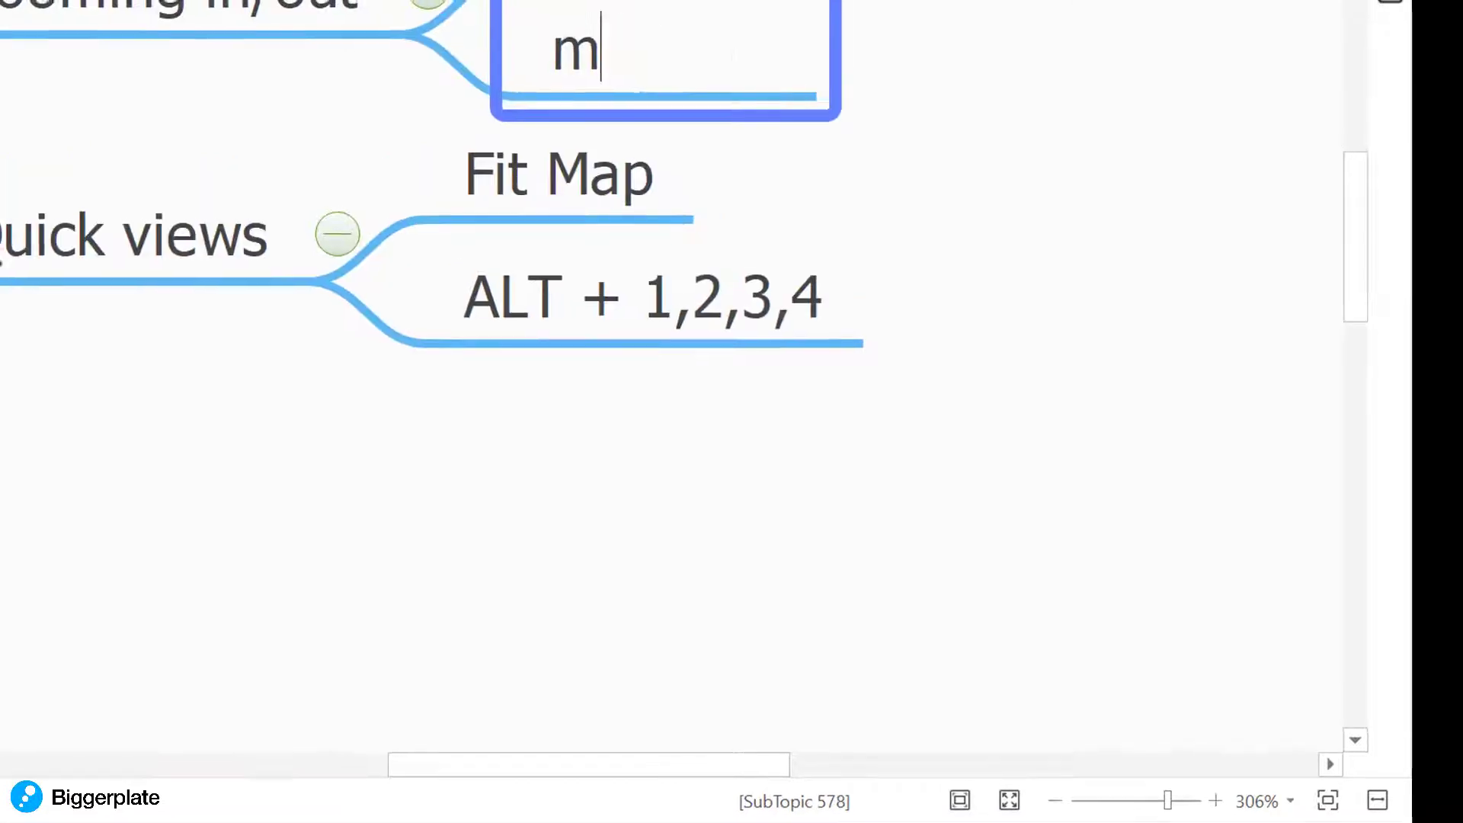
key("BackSpace")
key("BackSpace")
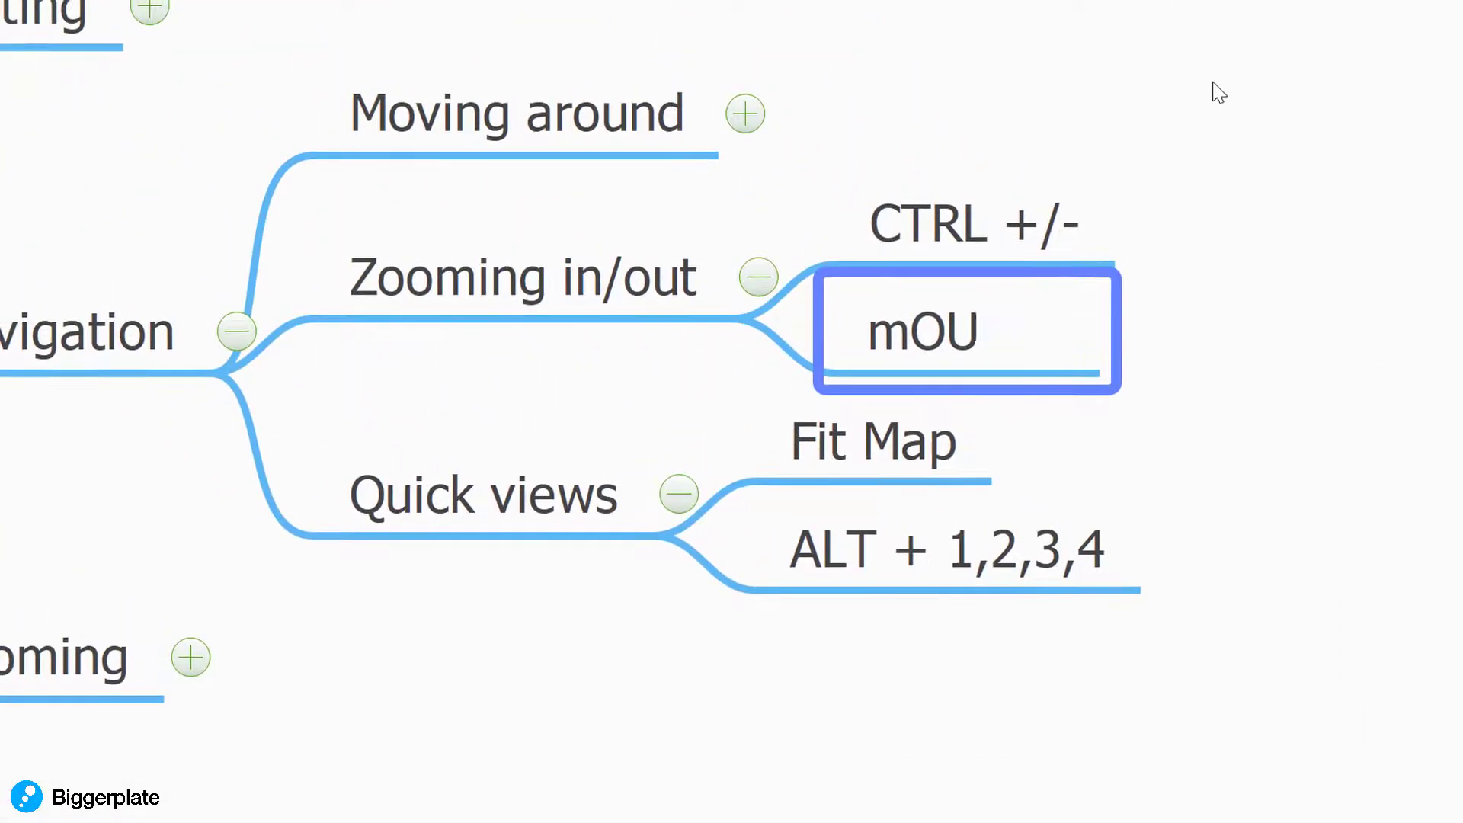
key("BackSpace")
key("BackSpace")
key("BackSpace")
type("Mou")
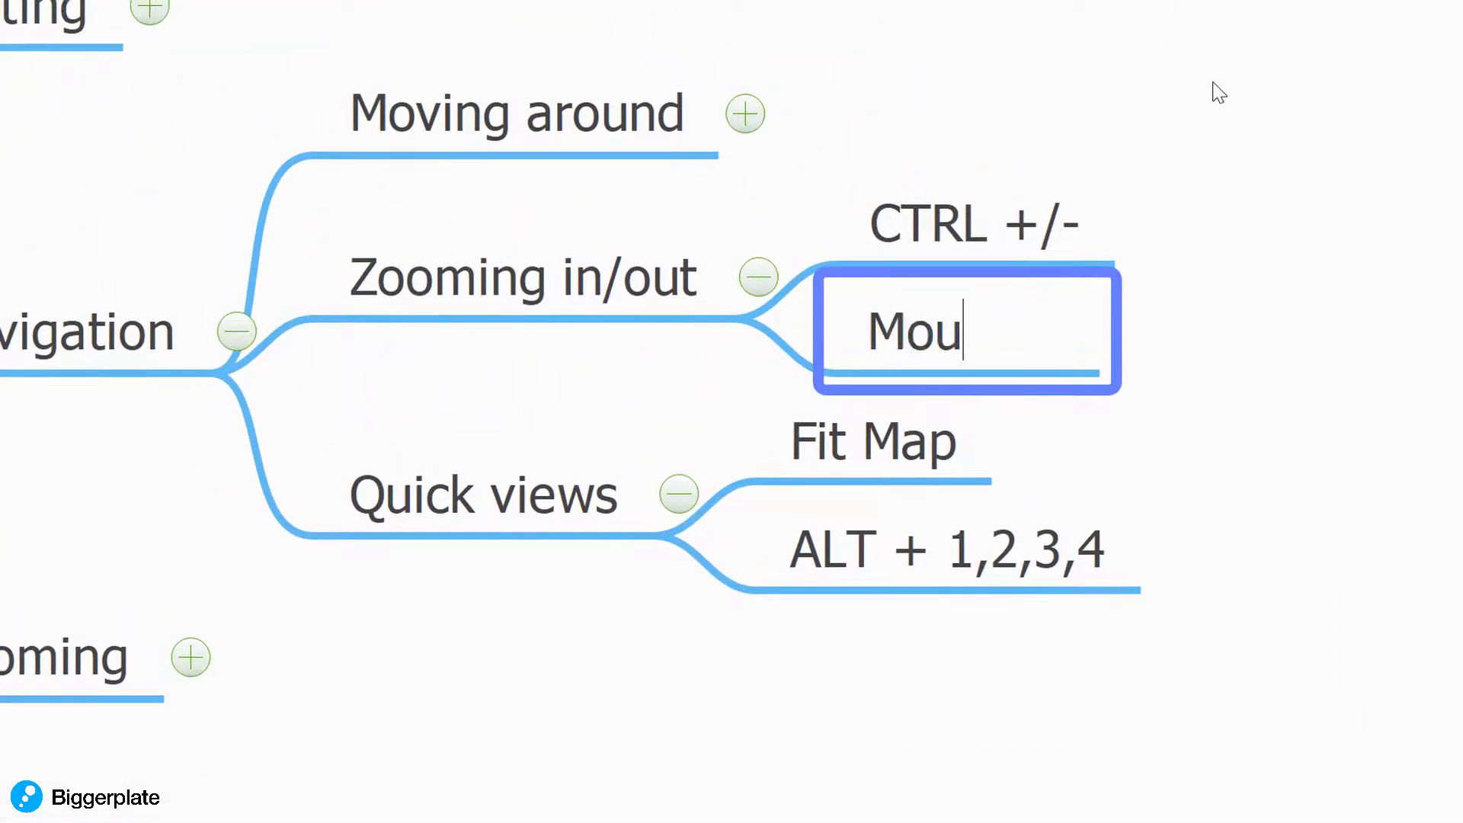
type("se/trackpad")
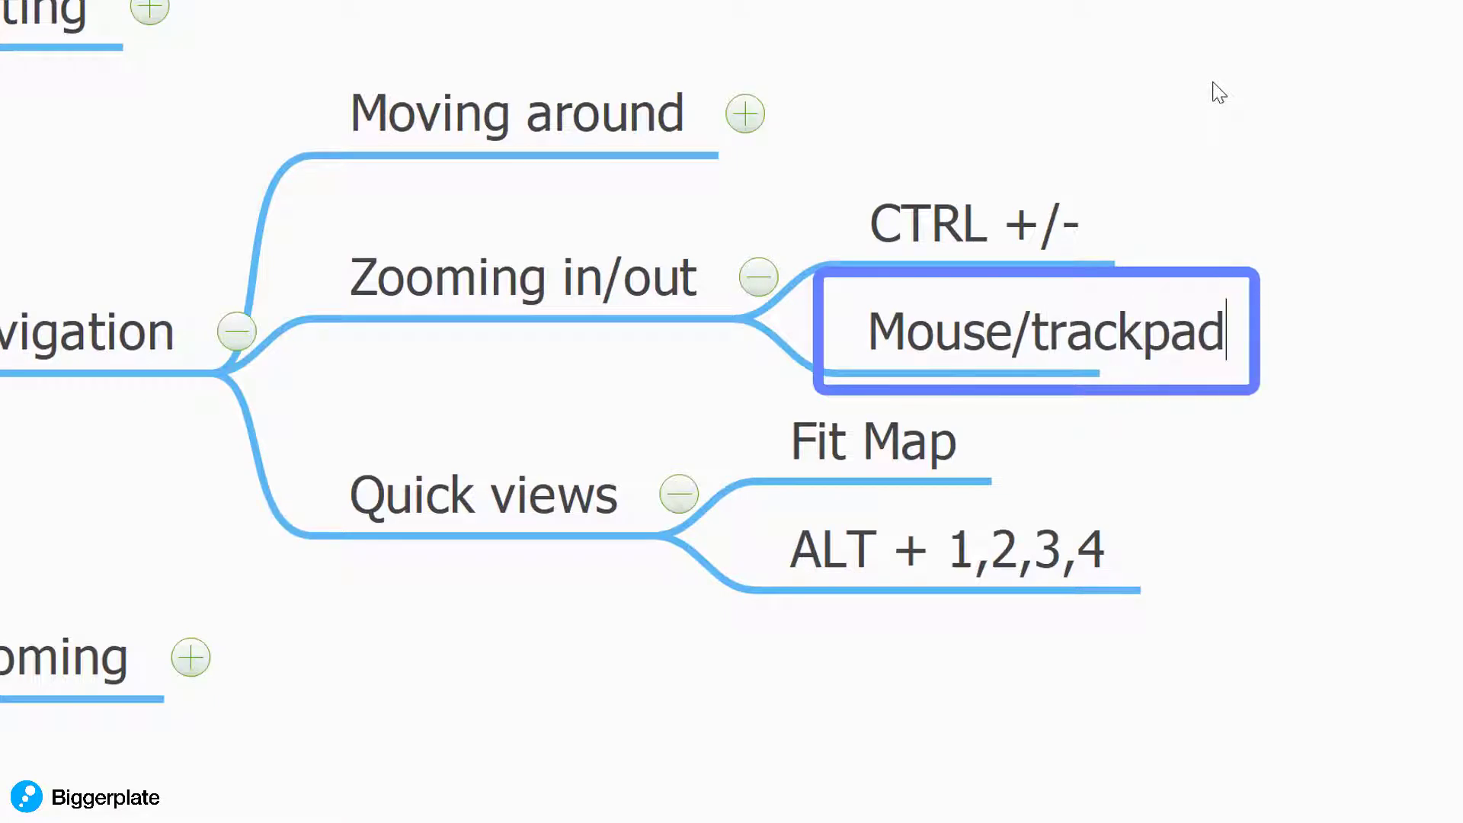
key("Return")
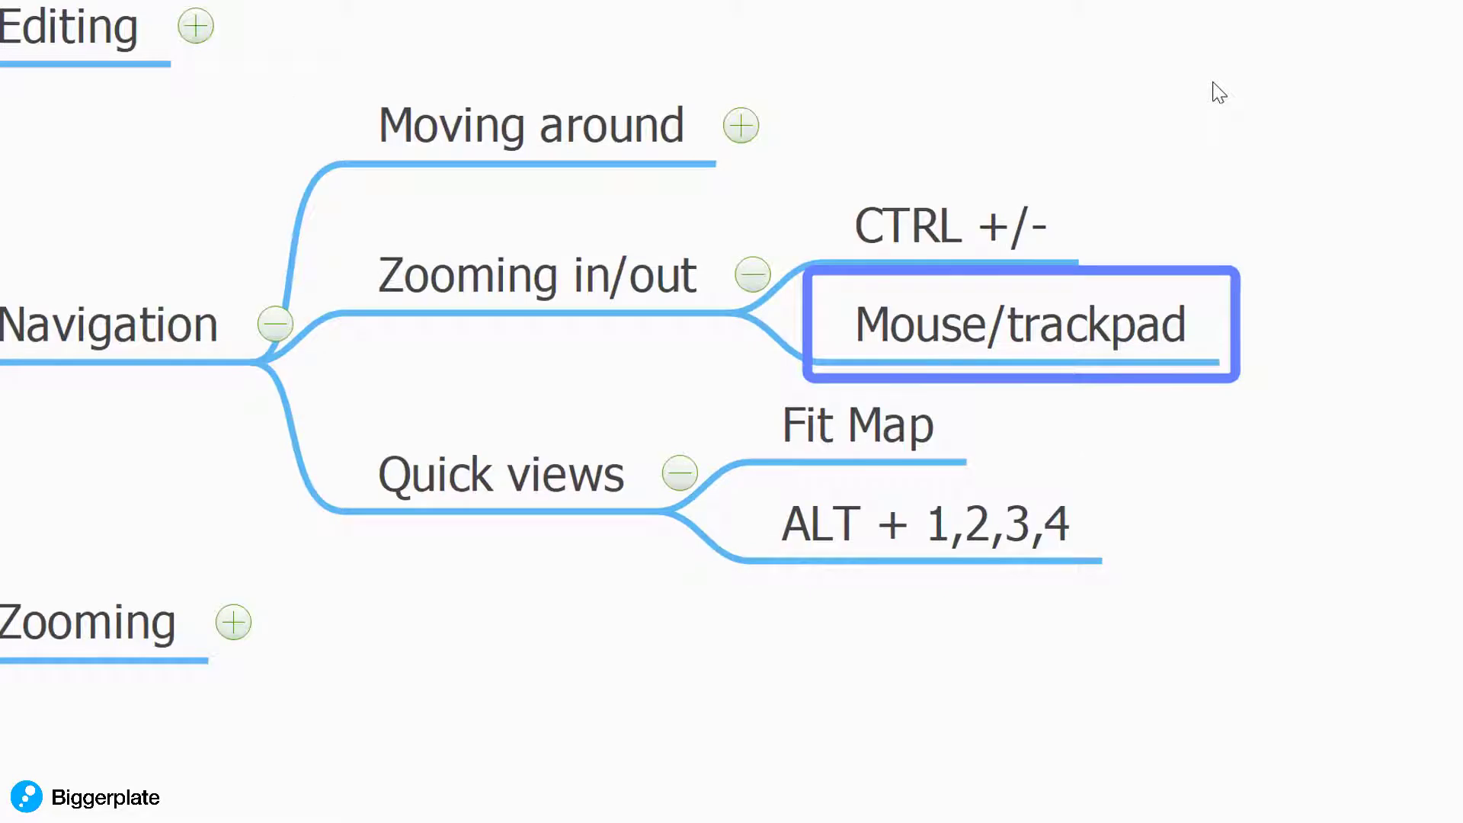
Collapse the "Zooming in/out" topic and fit the whole map in view, zooming in to 275% and fitting it once more.
left_click(753, 274)
left_click(444, 448)
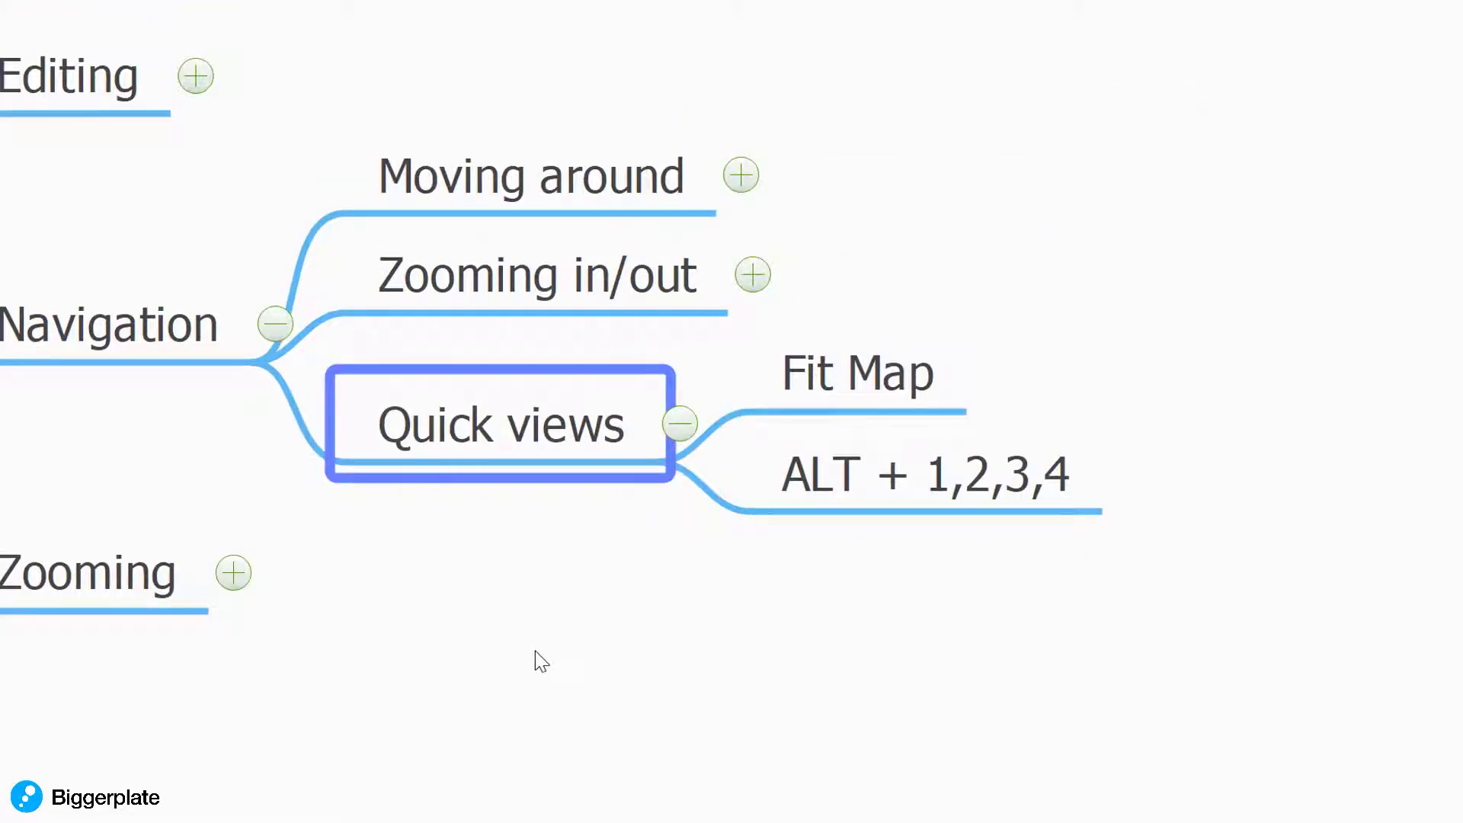
left_click(961, 371)
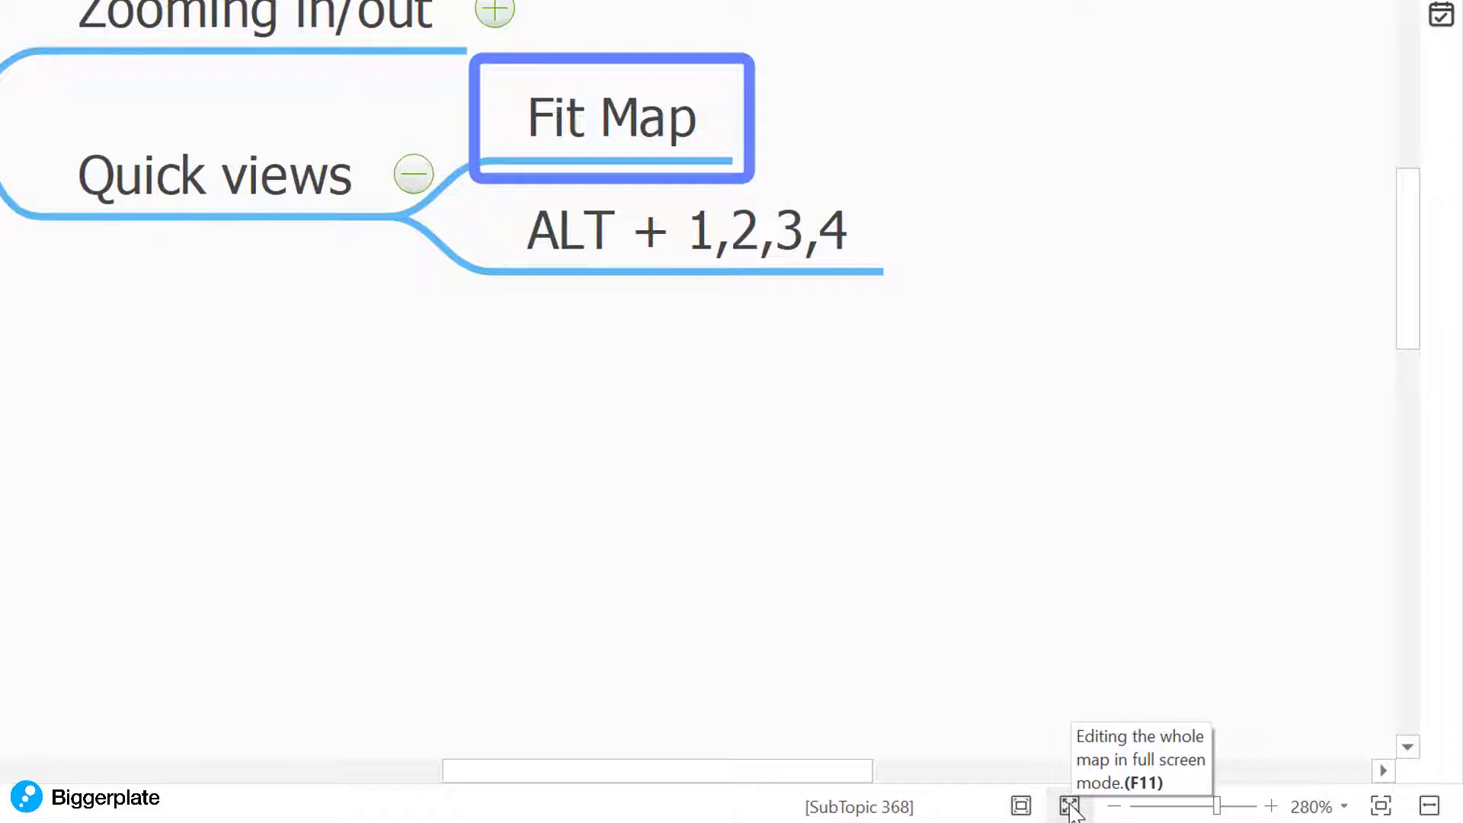
left_click(1381, 806)
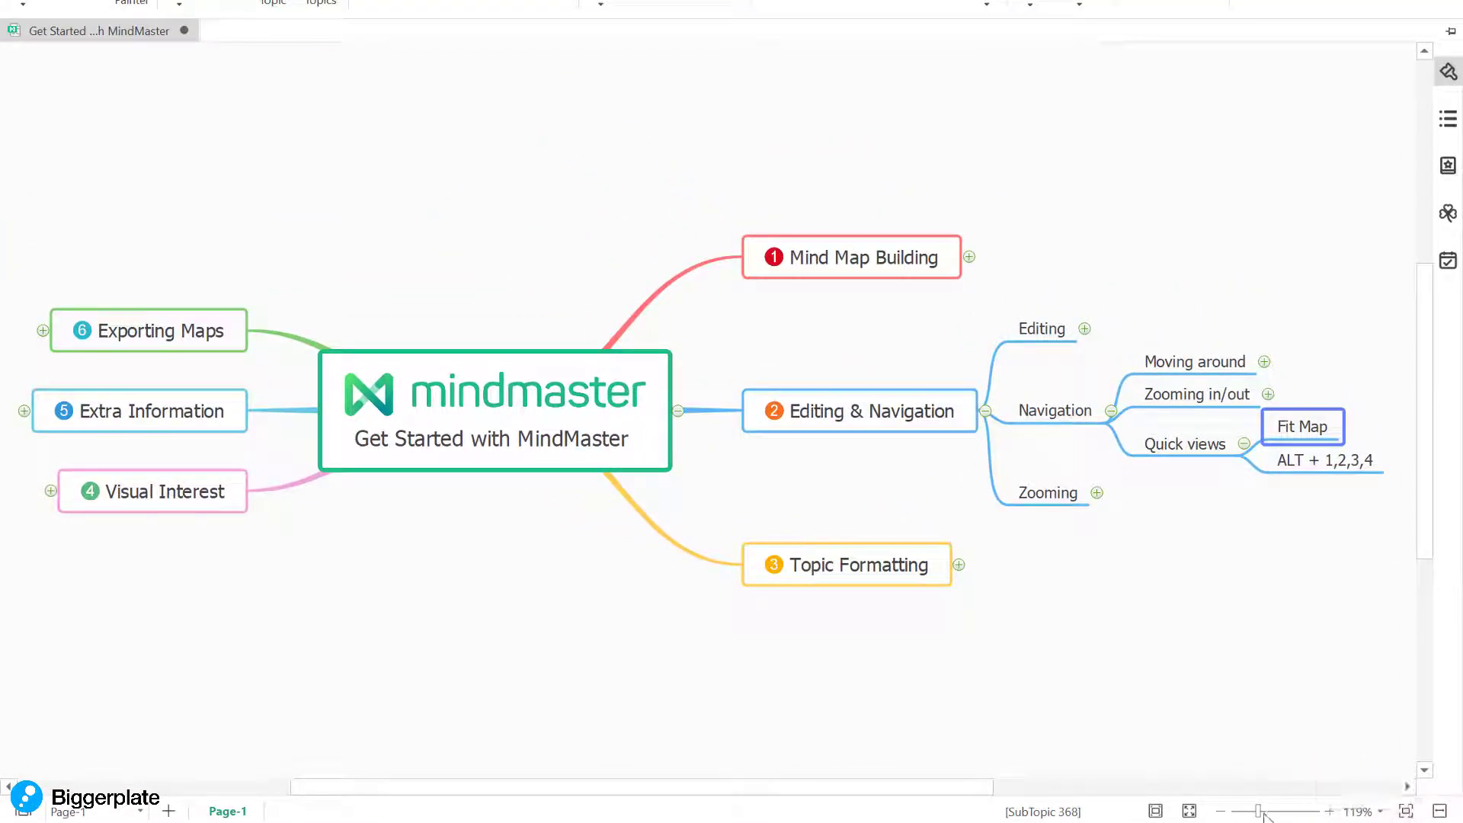
left_click_drag(1259, 812, 1290, 811)
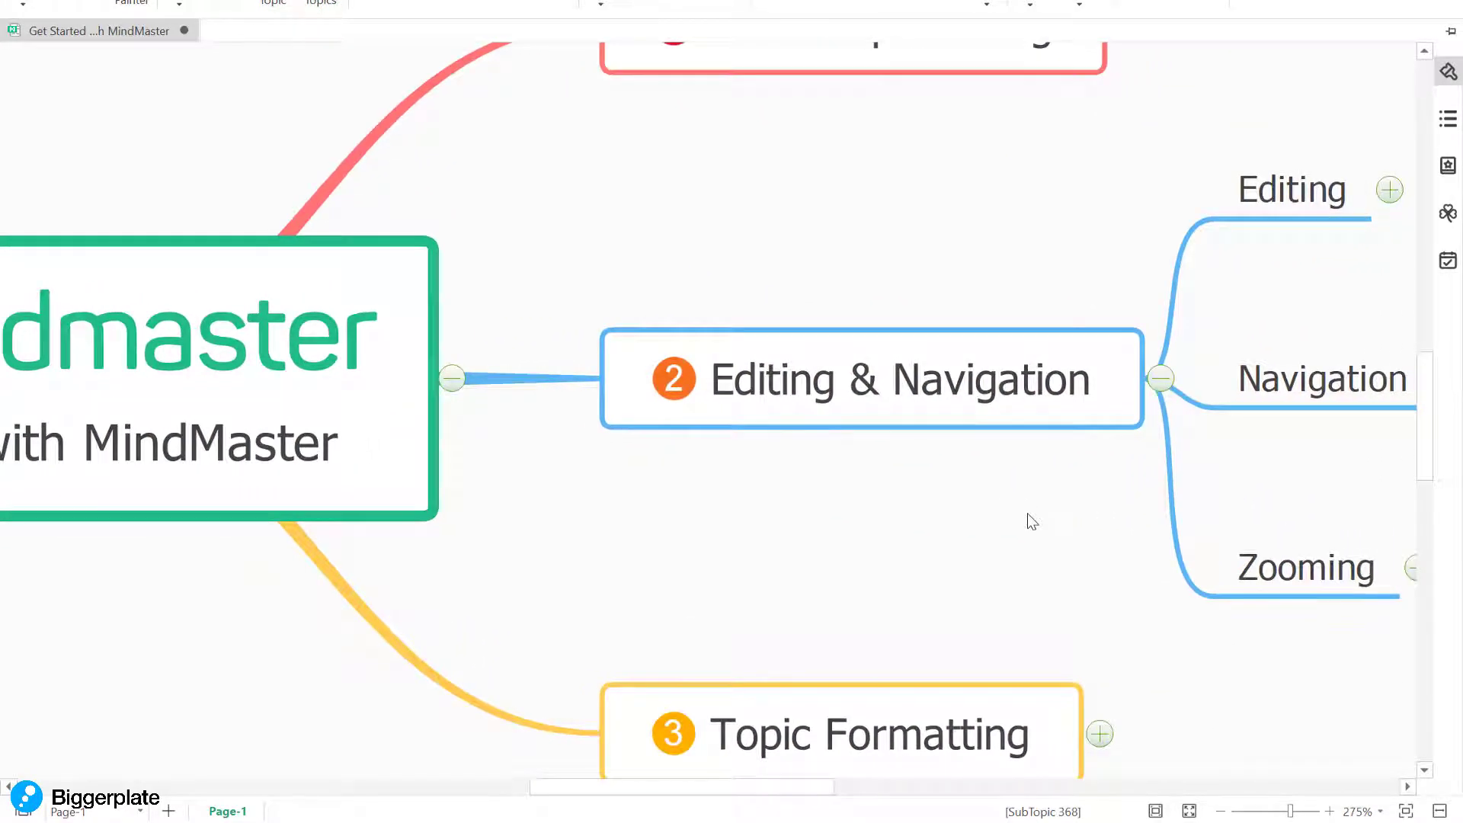
left_click(1404, 811)
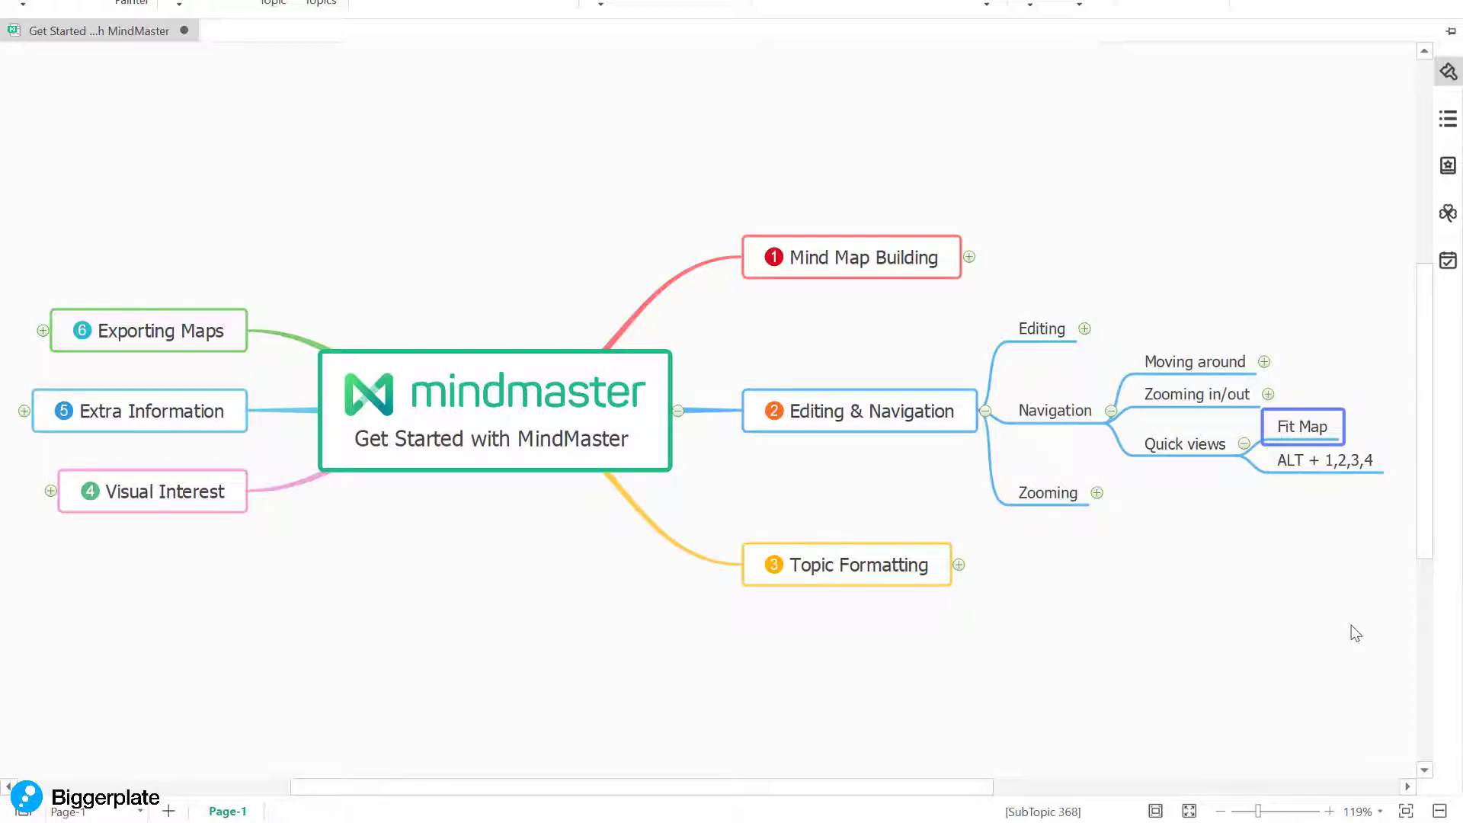
From the central topic, step the map's display from level 1 up to fully expanded, and reduce it to levels 2 and 3.
left_click(1334, 460)
left_click_drag(1306, 575, 1184, 558)
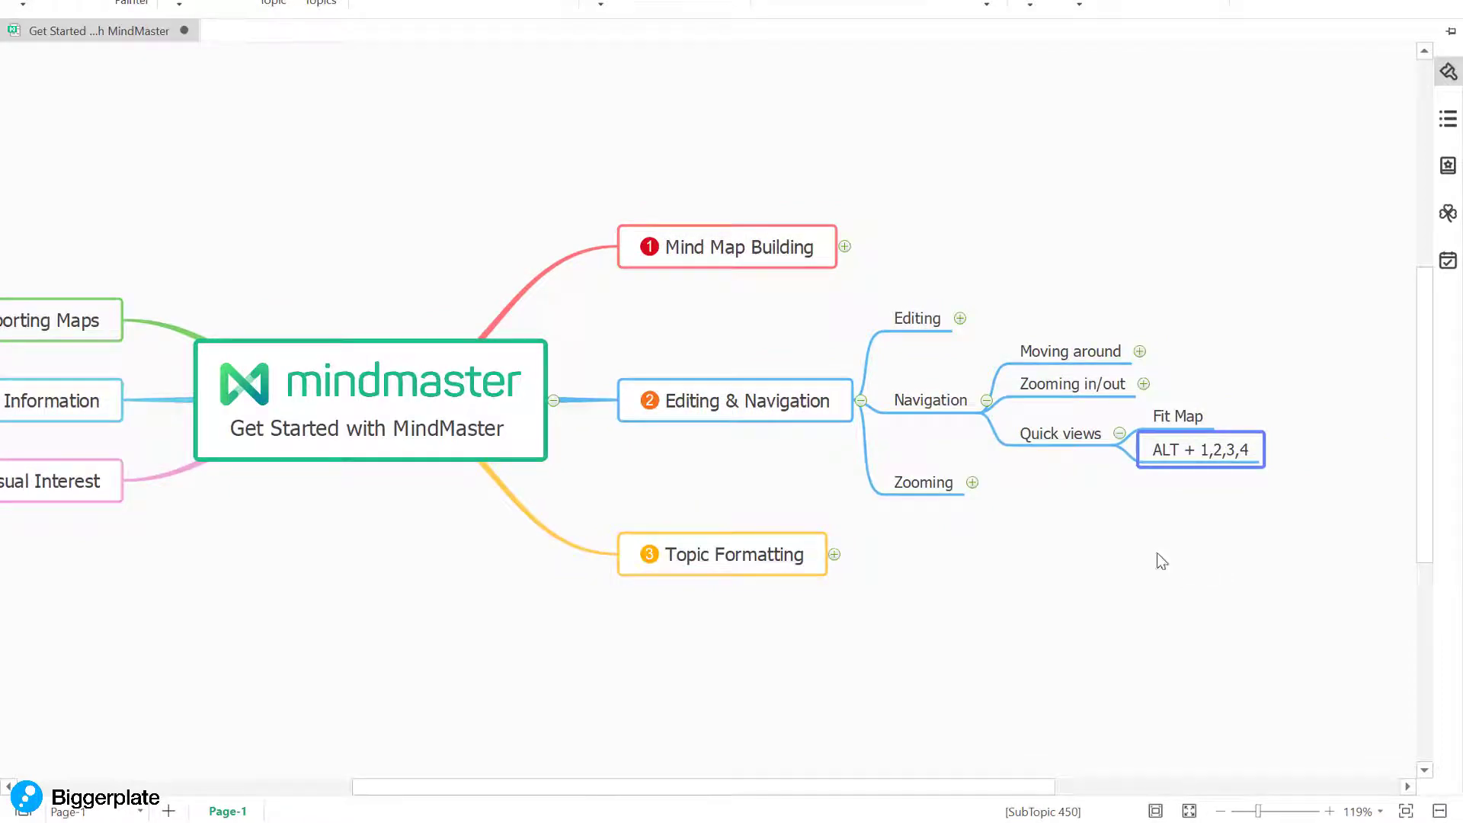
left_click(440, 442)
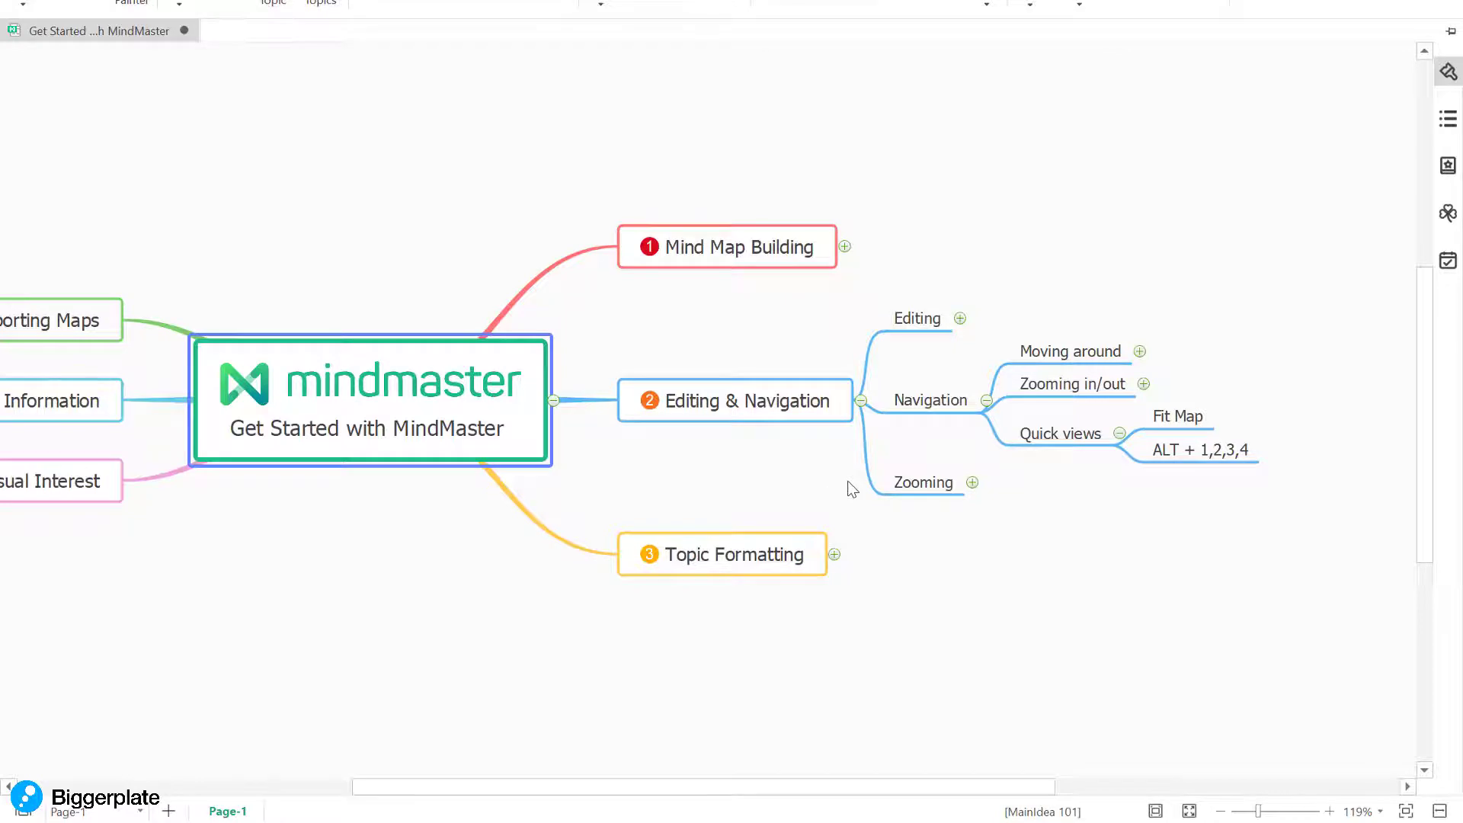
key("alt+1")
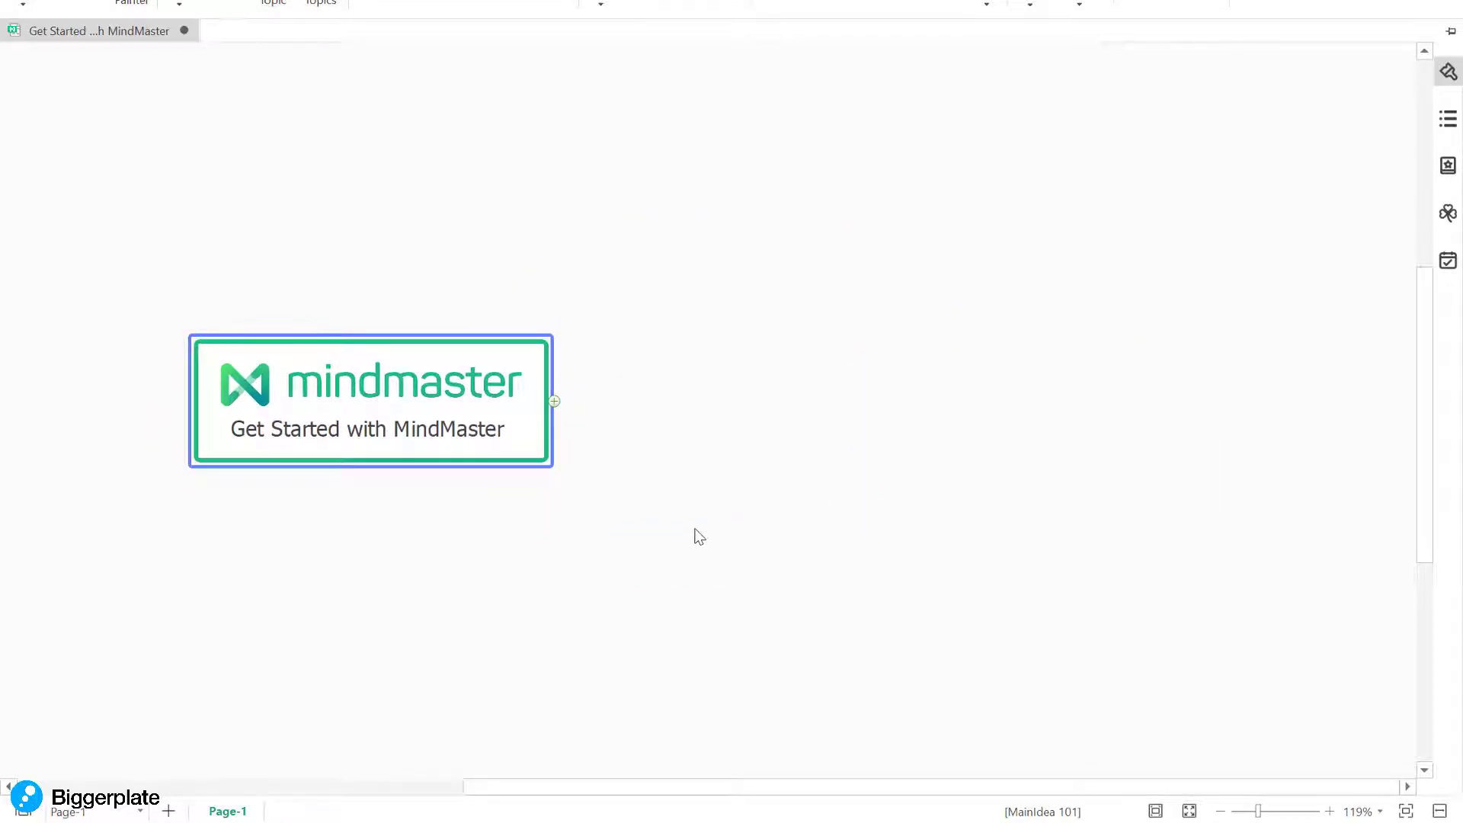
key("alt+2")
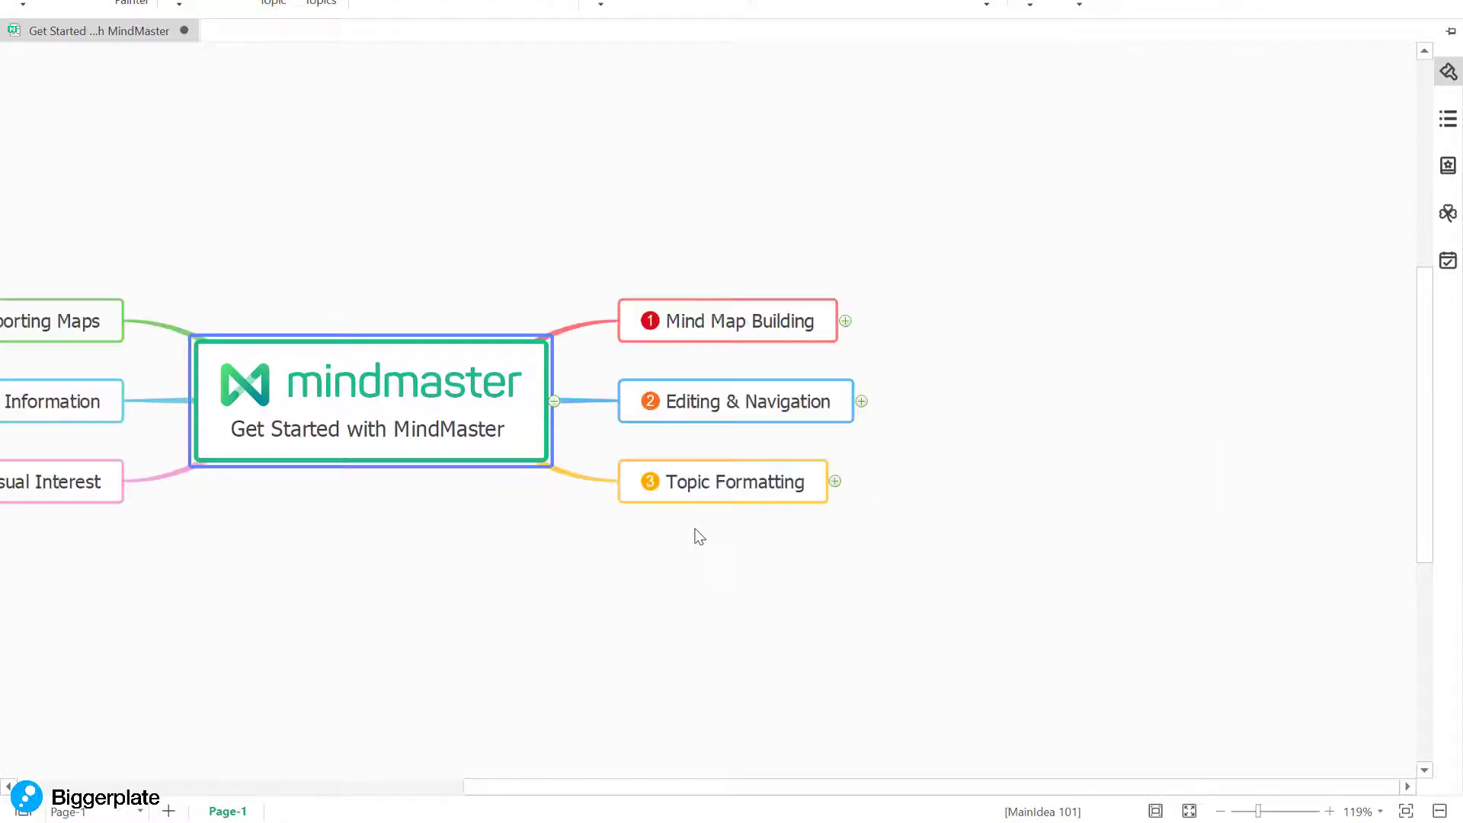
key("alt+3")
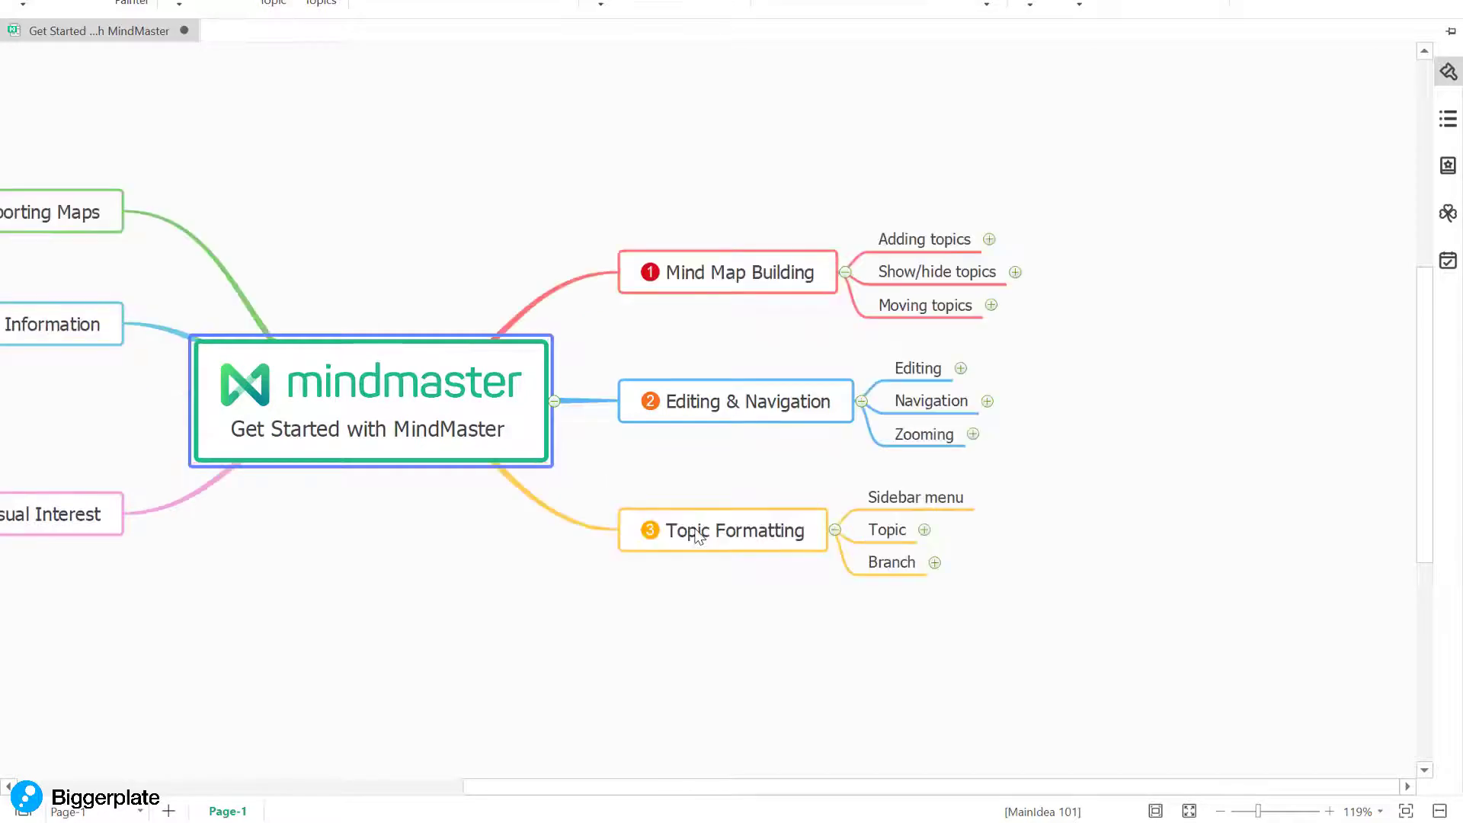
key("alt+4")
key("alt+5")
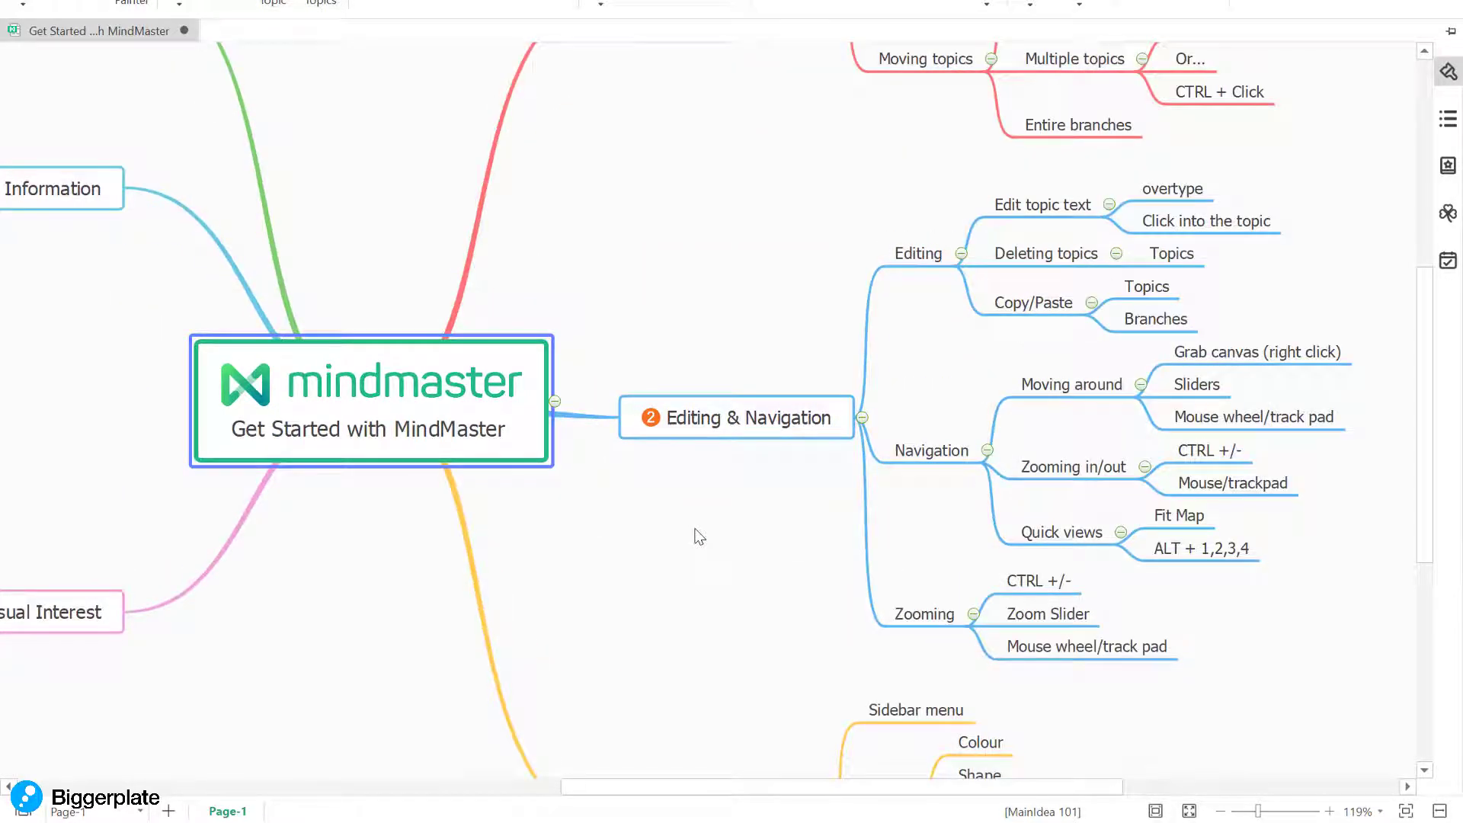
key("alt+2")
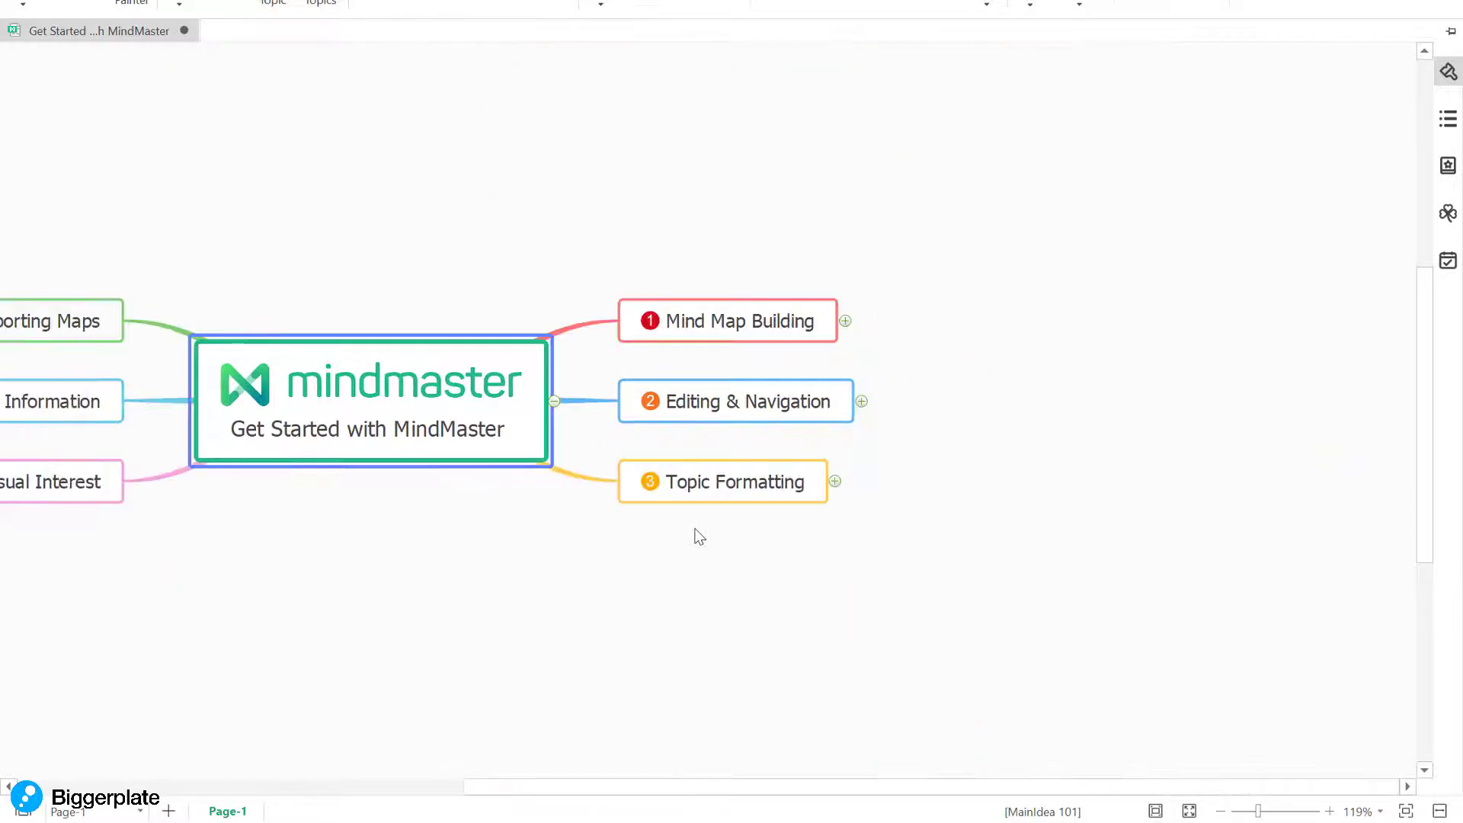
key("alt+3")
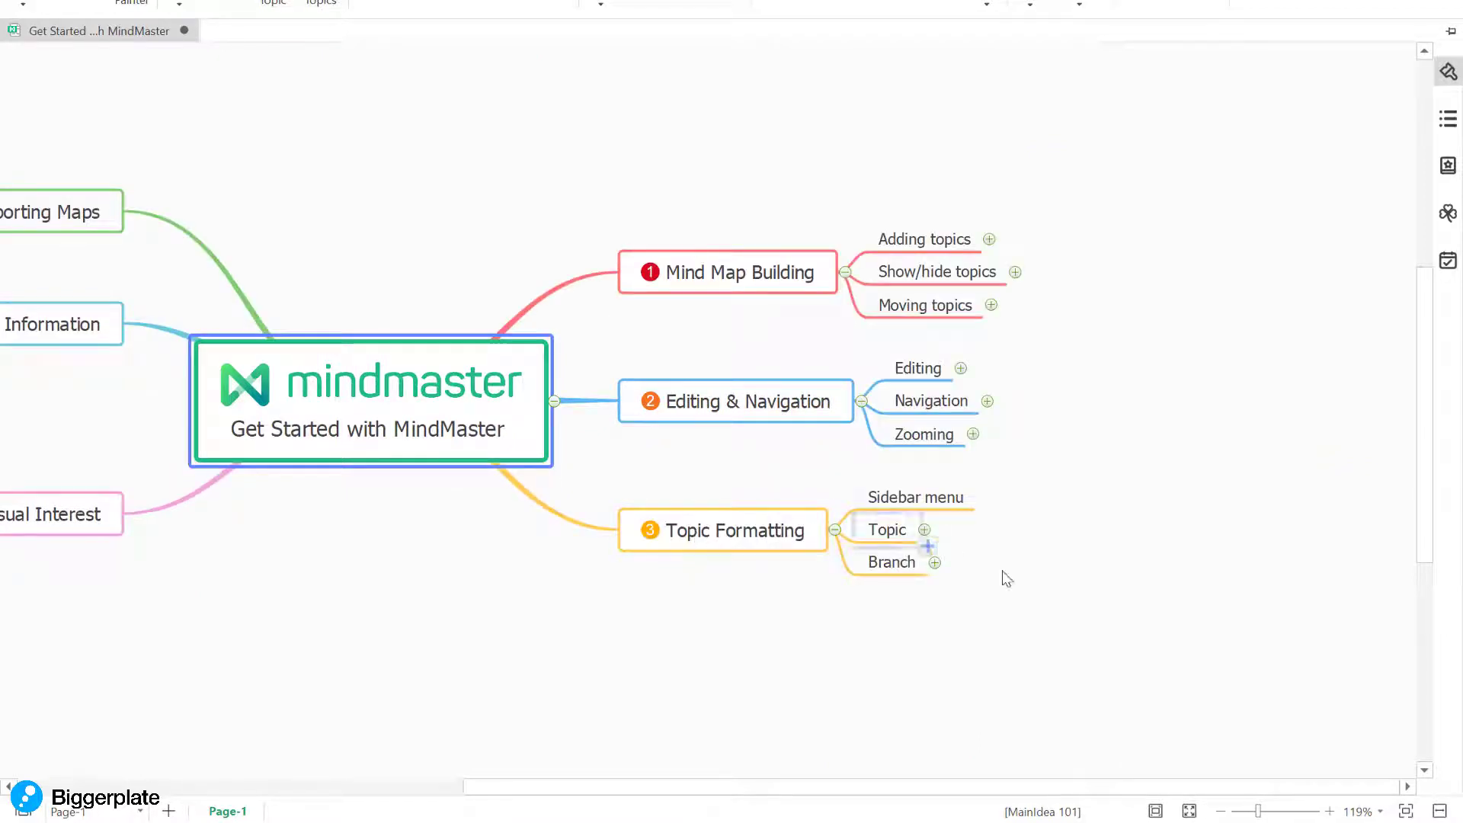
Select the "Zooming" topic under "Editing & Navigation", zoom the map in to 229% and pan across it.
left_click(940, 441)
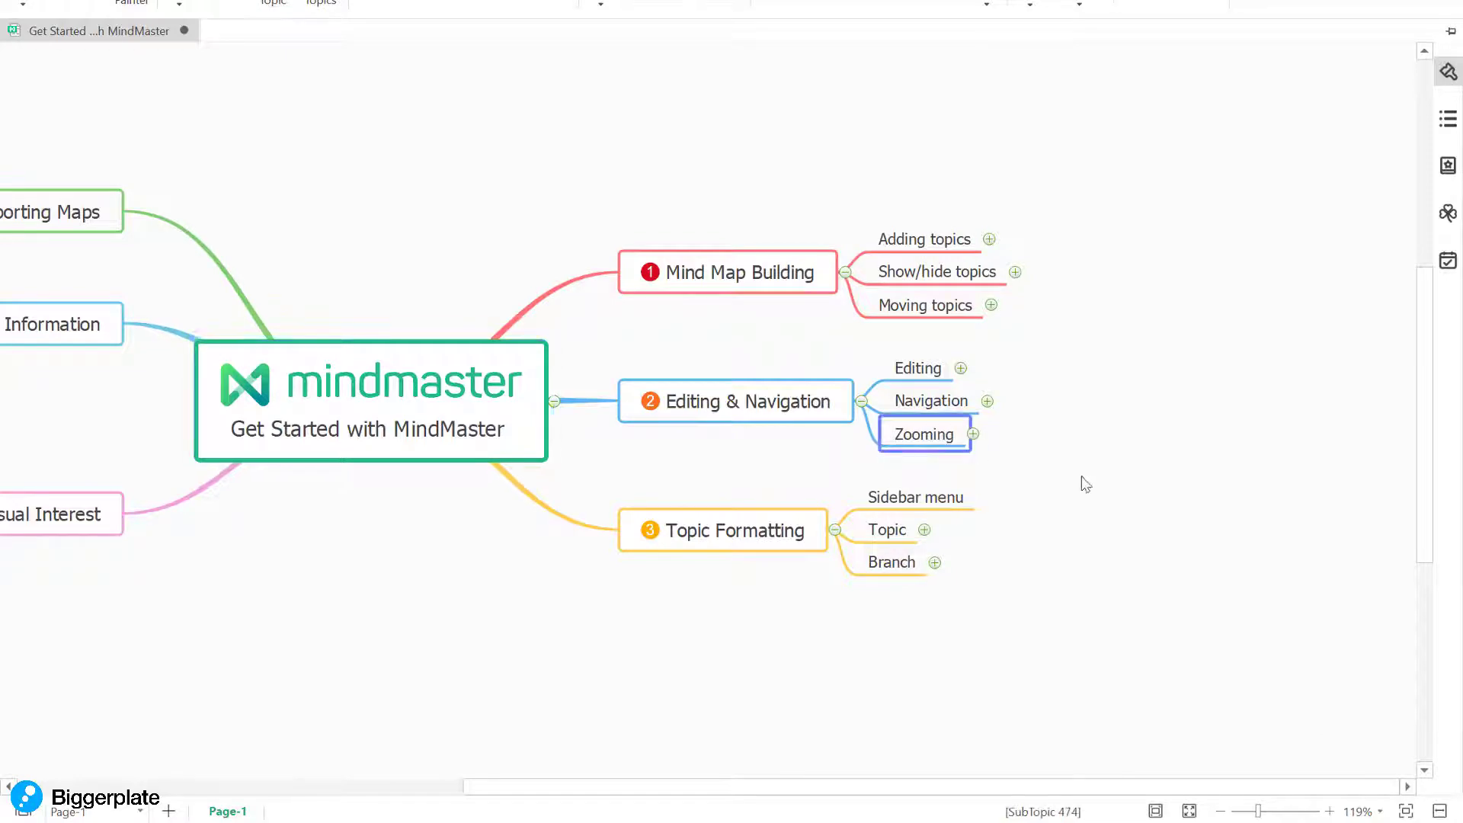
scroll(1192, 578, "up", 10)
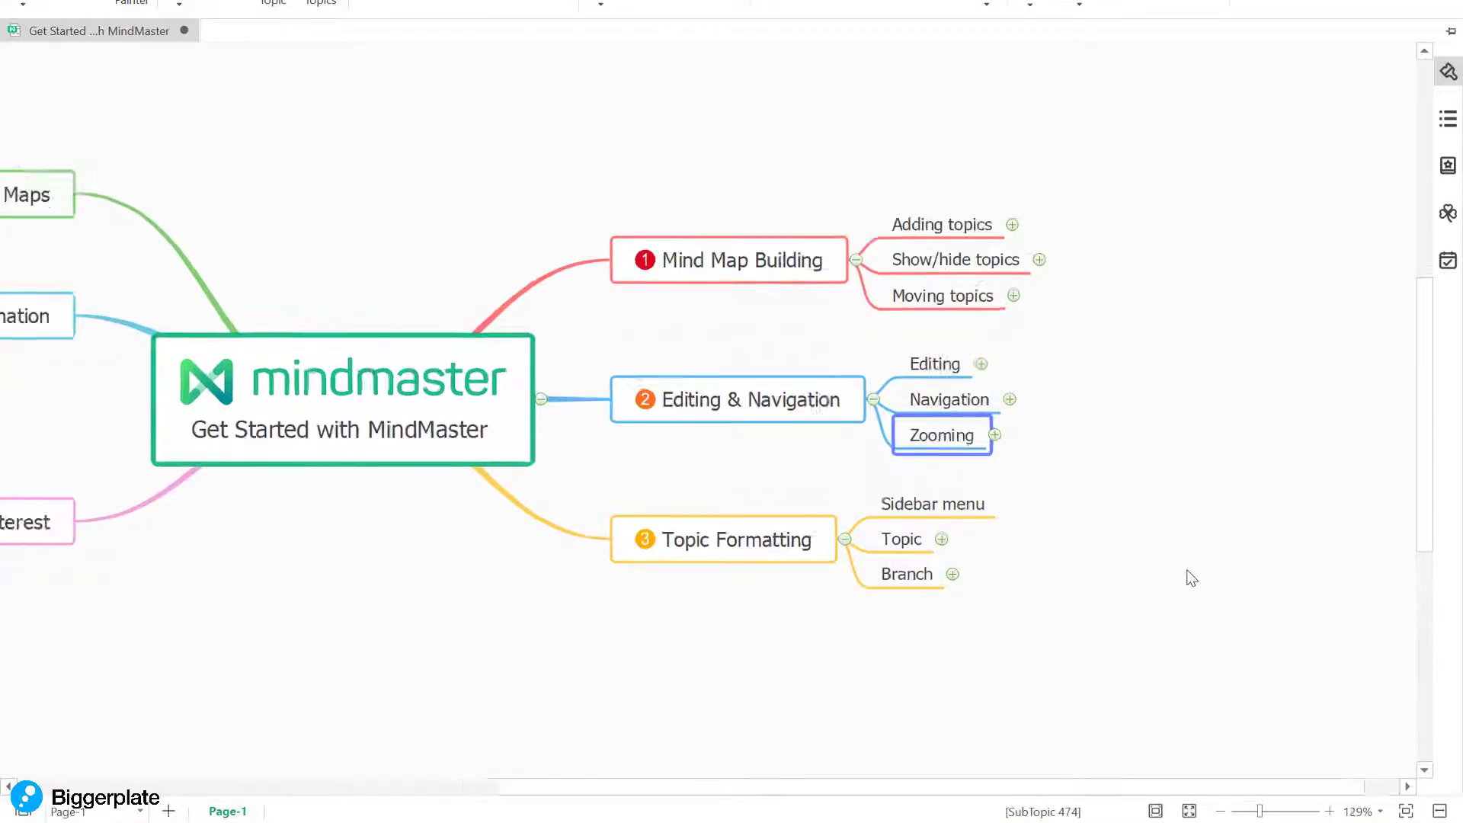
scroll(1192, 579, "up", 1)
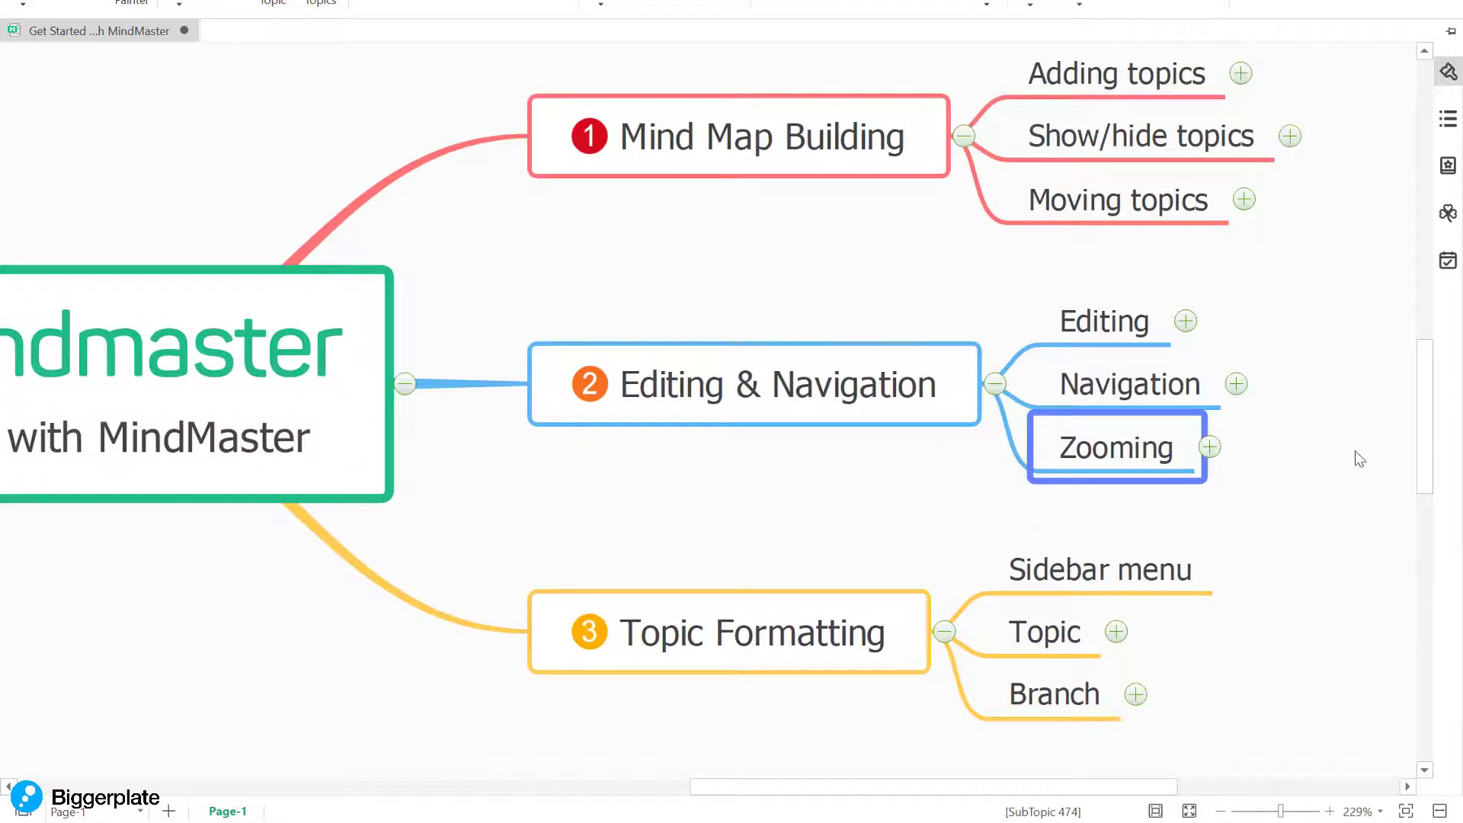
left_click_drag(1354, 499, 1013, 468)
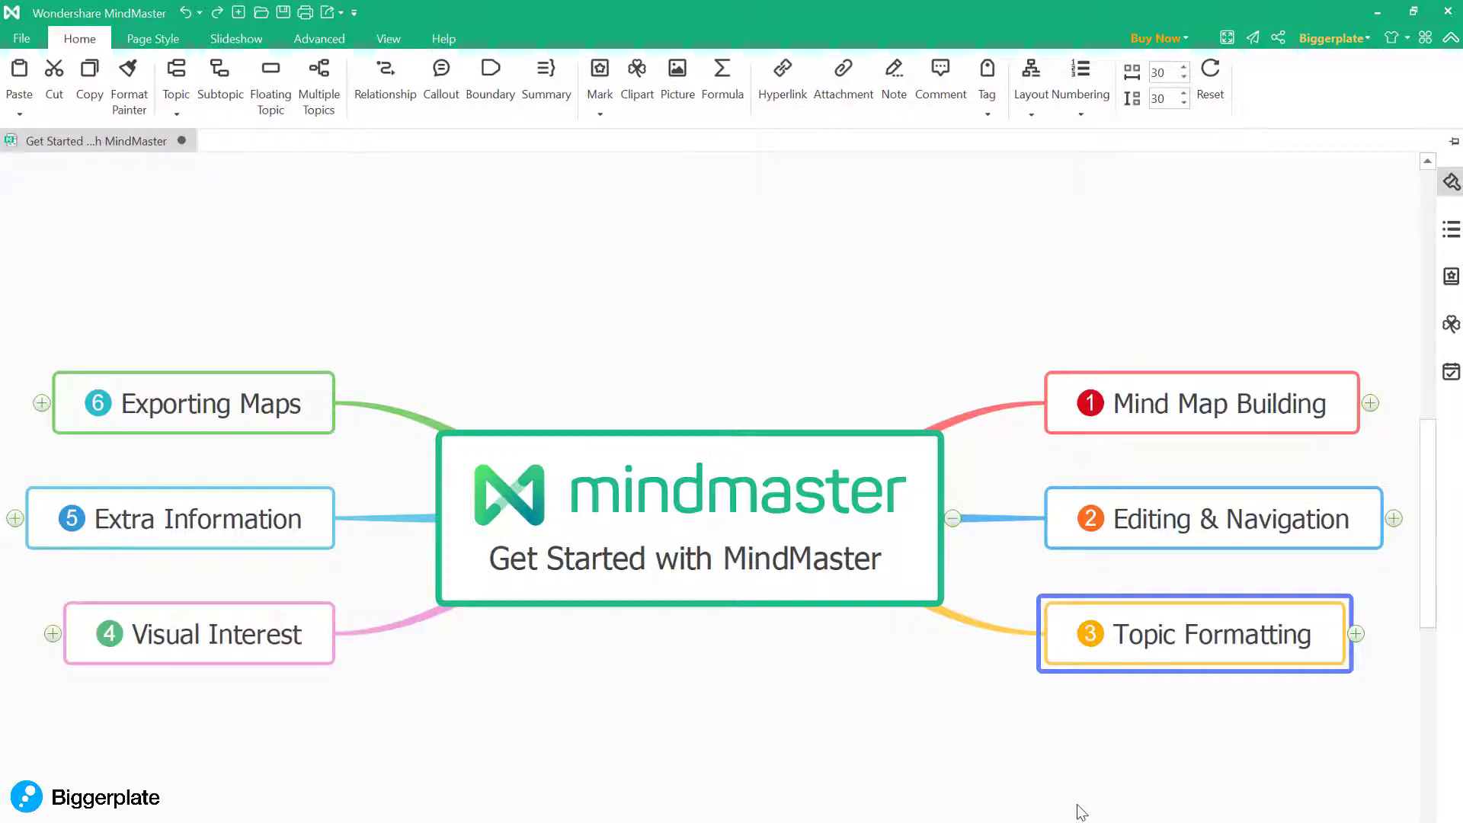
Expand the "Topic Formatting" branch and open the Topic Format sidebar with "Sidebar menu" selected.
left_click_drag(1056, 777, 739, 667)
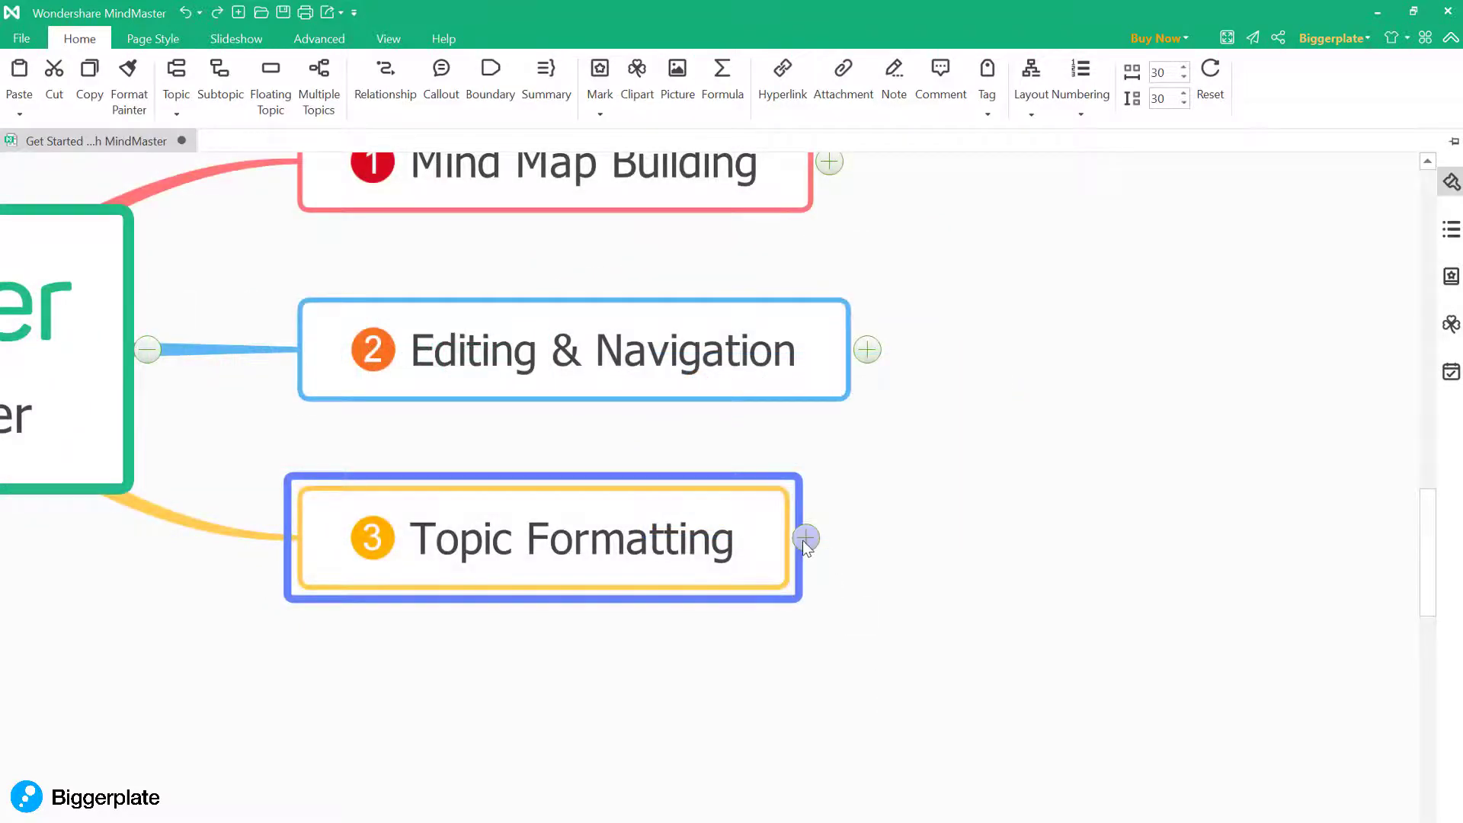
left_click(805, 538)
left_click(1139, 490)
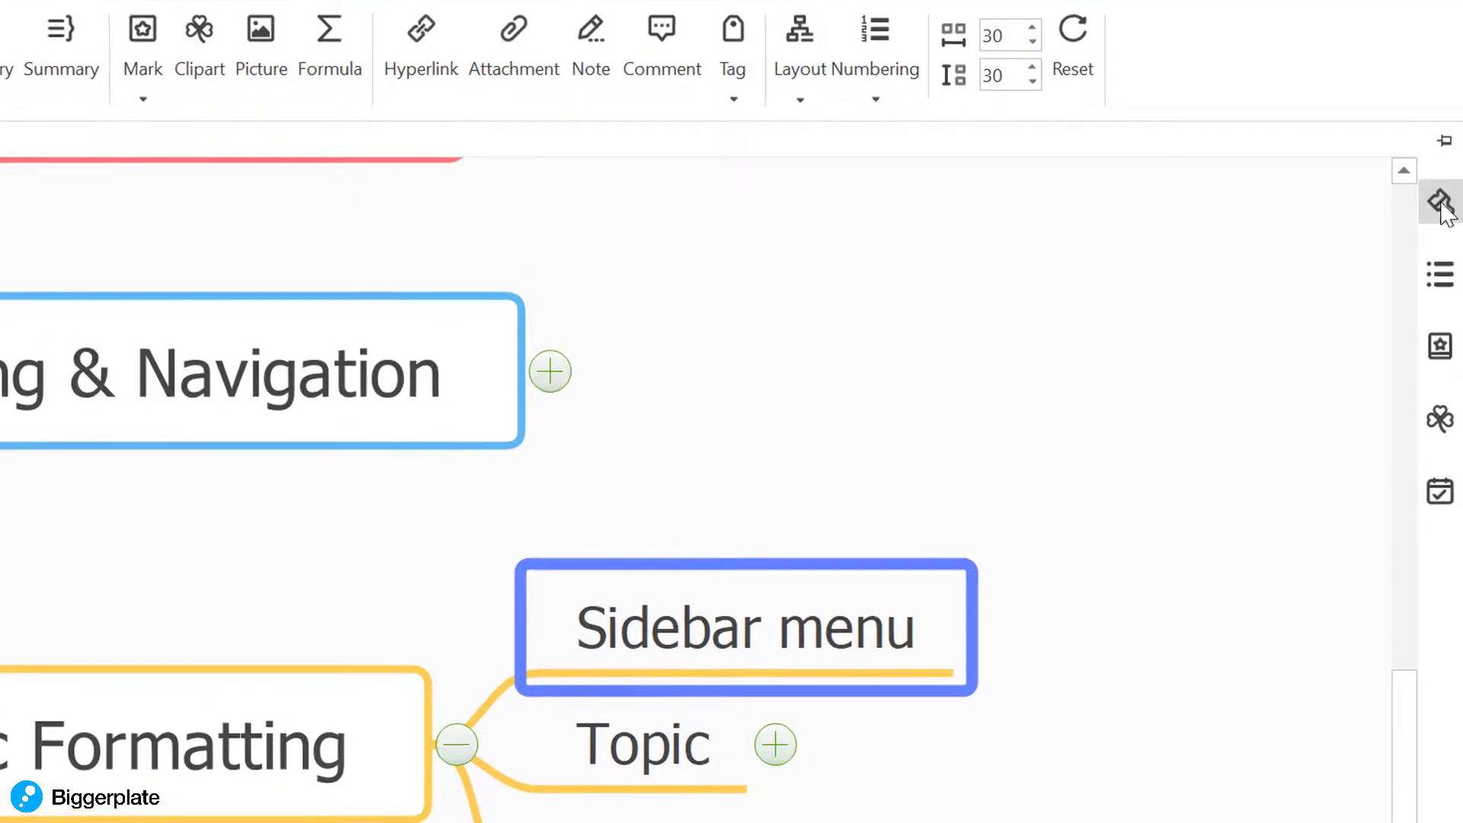
left_click(1441, 203)
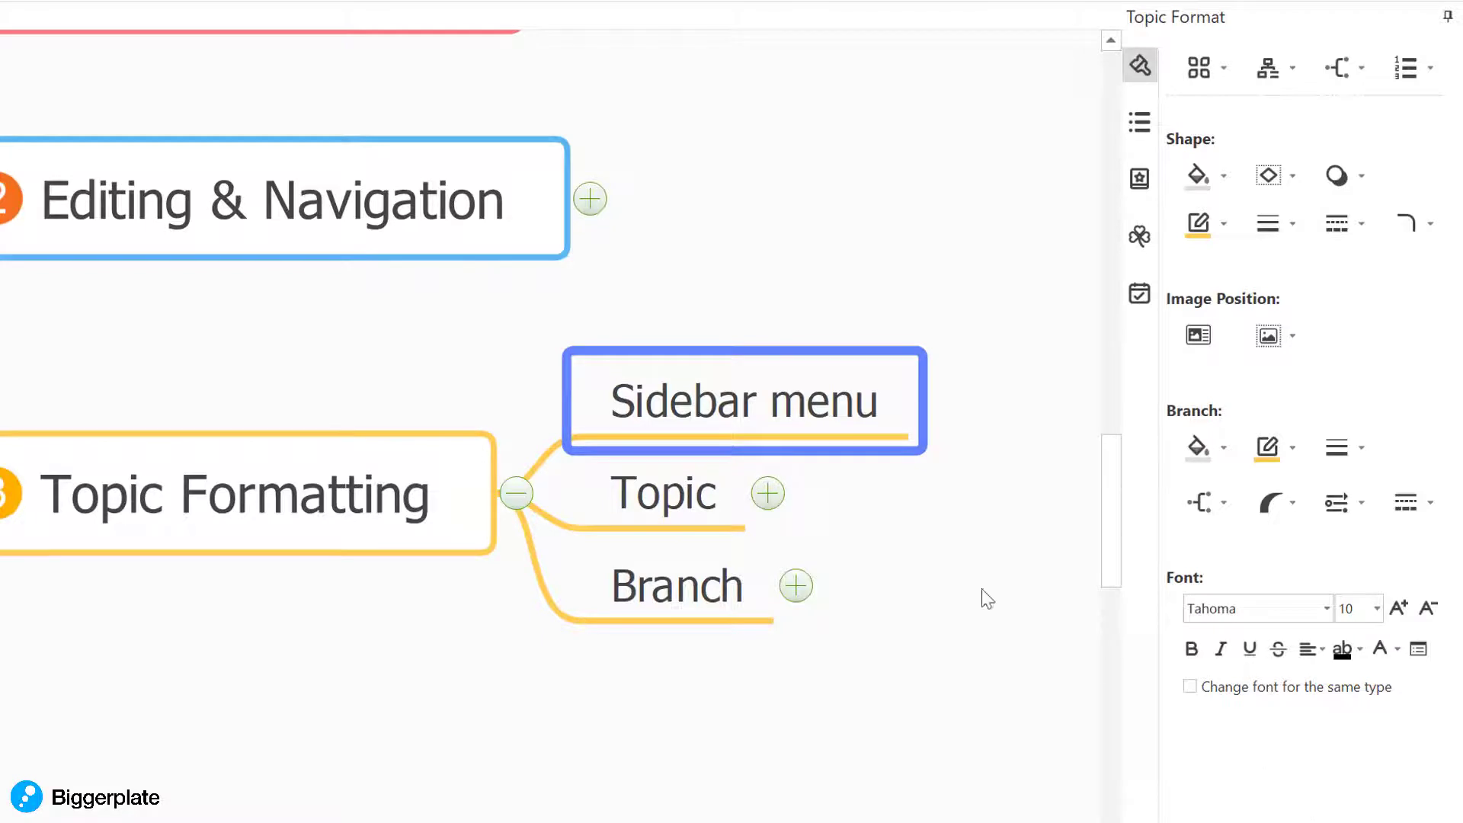
Expand "Topic" under "Topic Formatting" and give its "Colour" subtopic a light red fill and a scalloped circle shape.
left_click(767, 494)
left_click(767, 494)
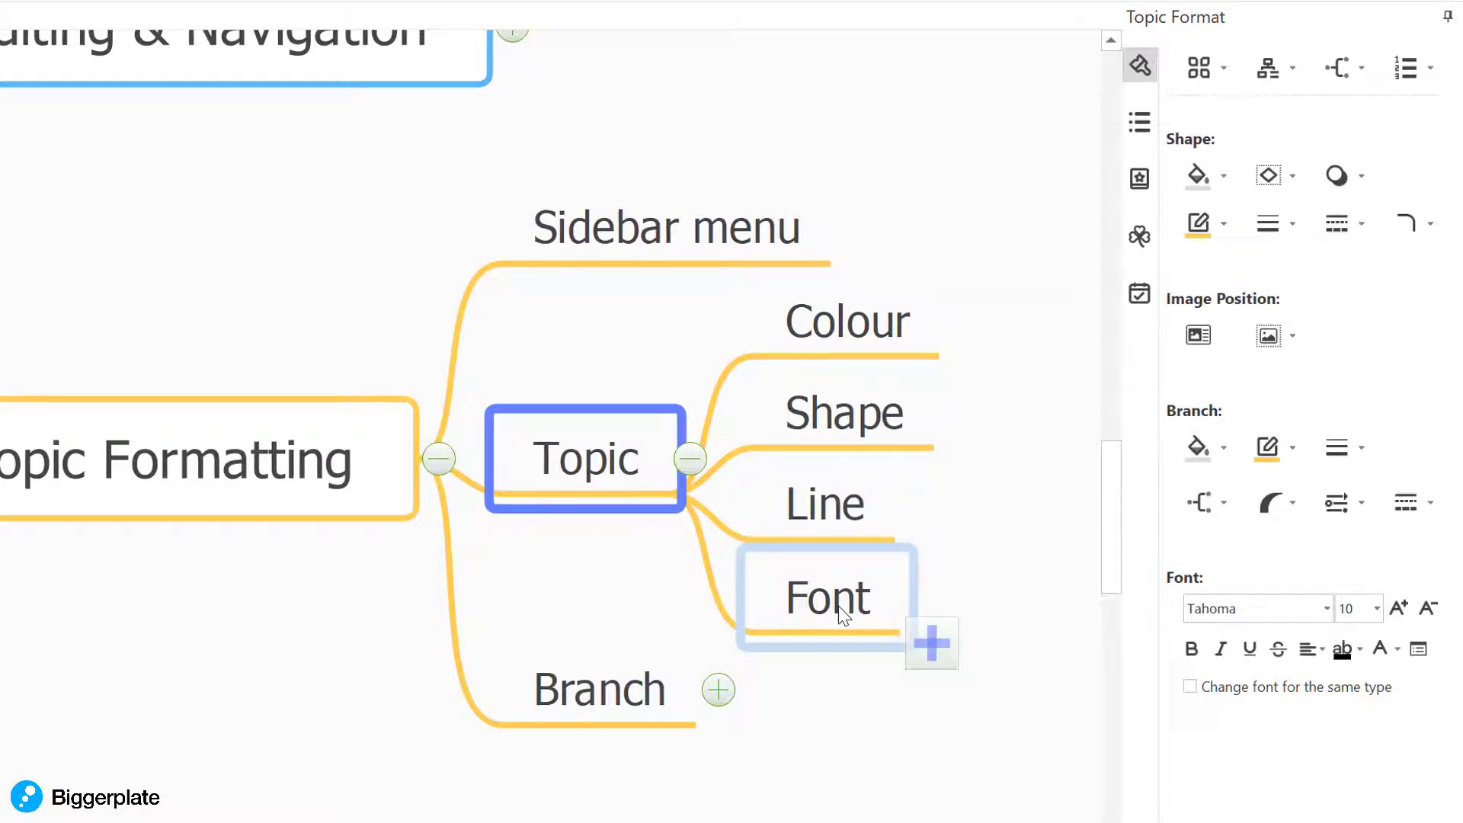
left_click(861, 332)
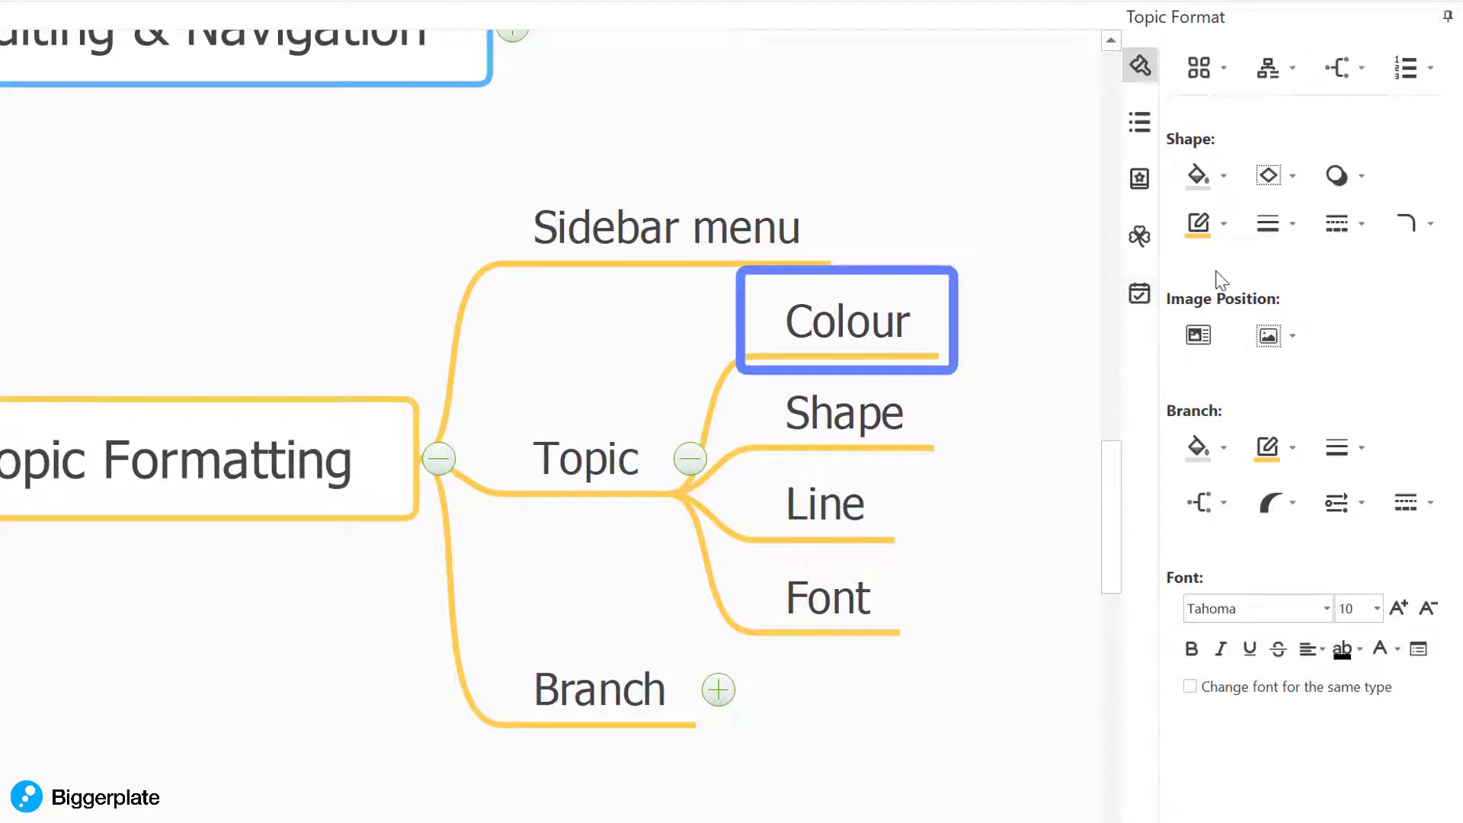
left_click(1223, 178)
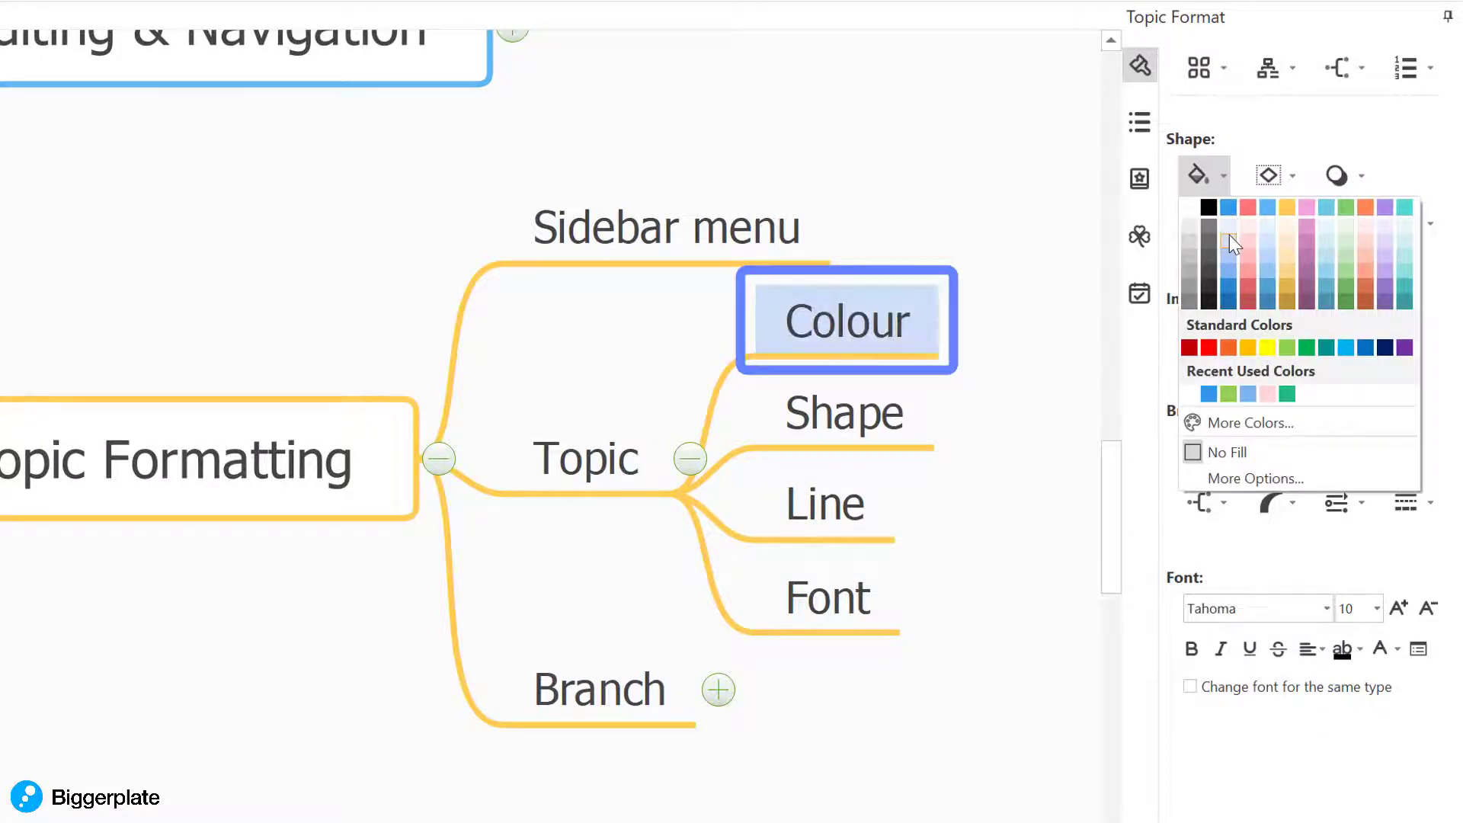
left_click(1254, 210)
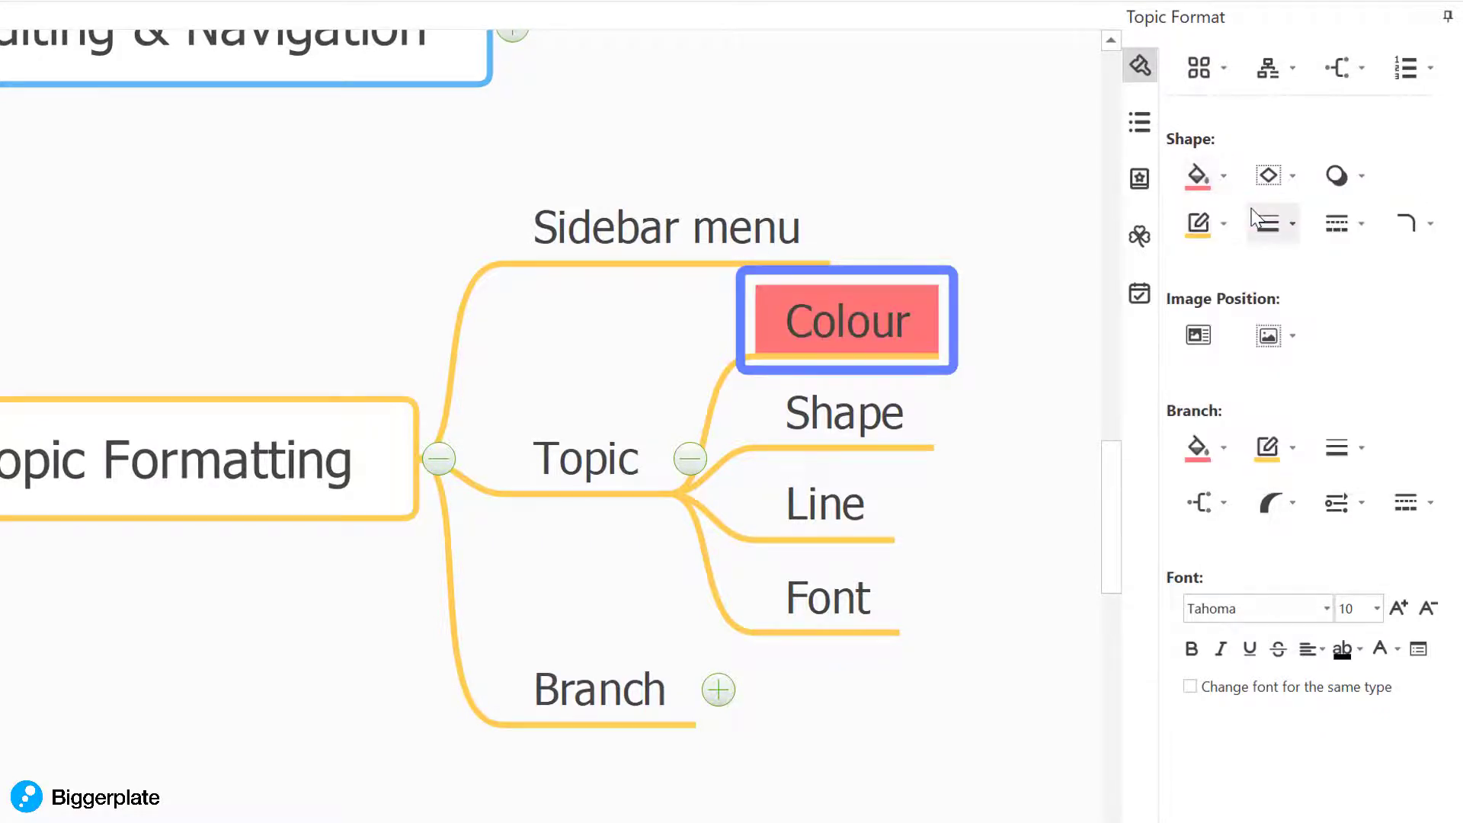
left_click(1293, 178)
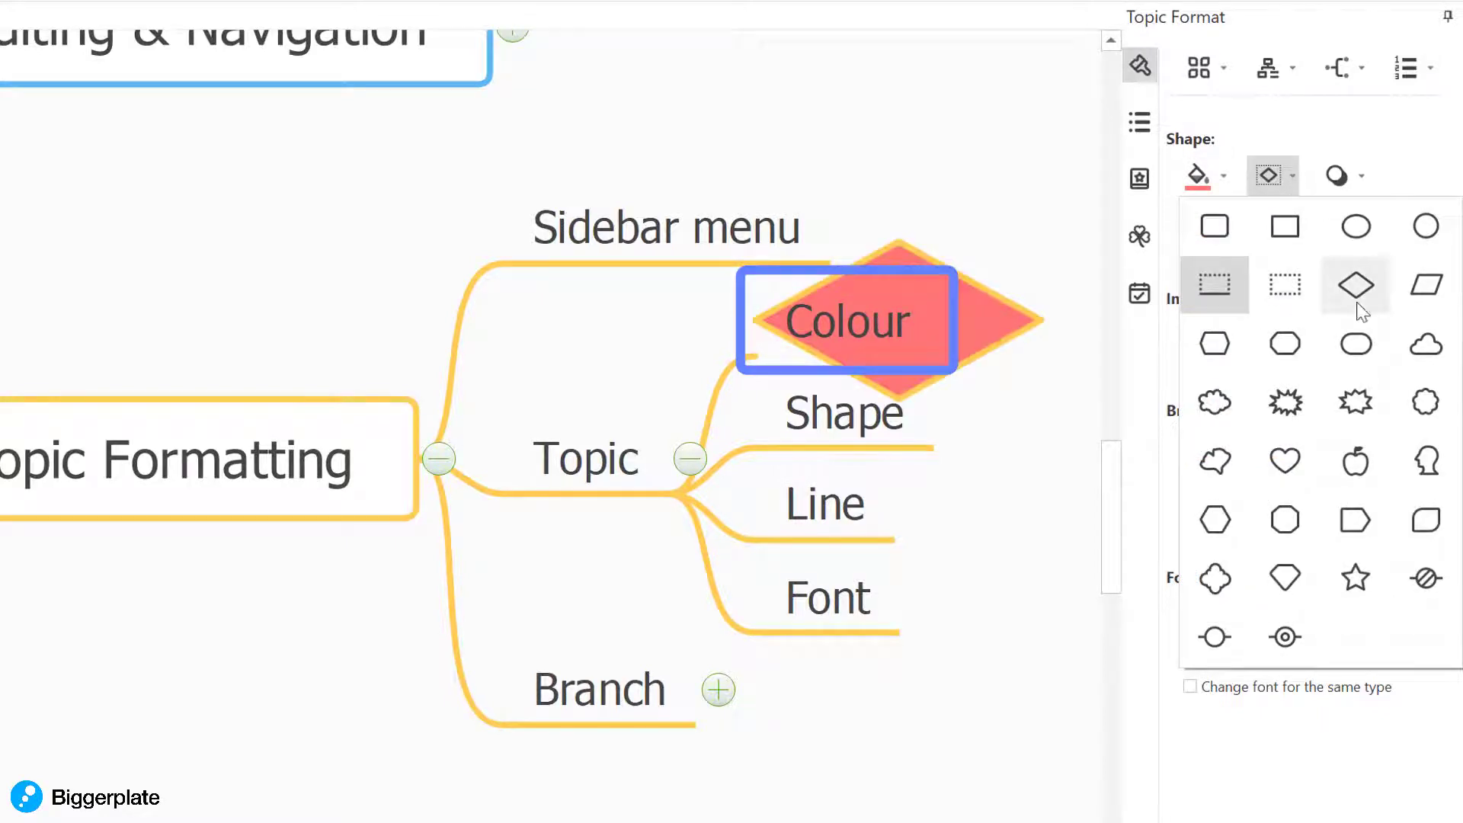
left_click(1425, 404)
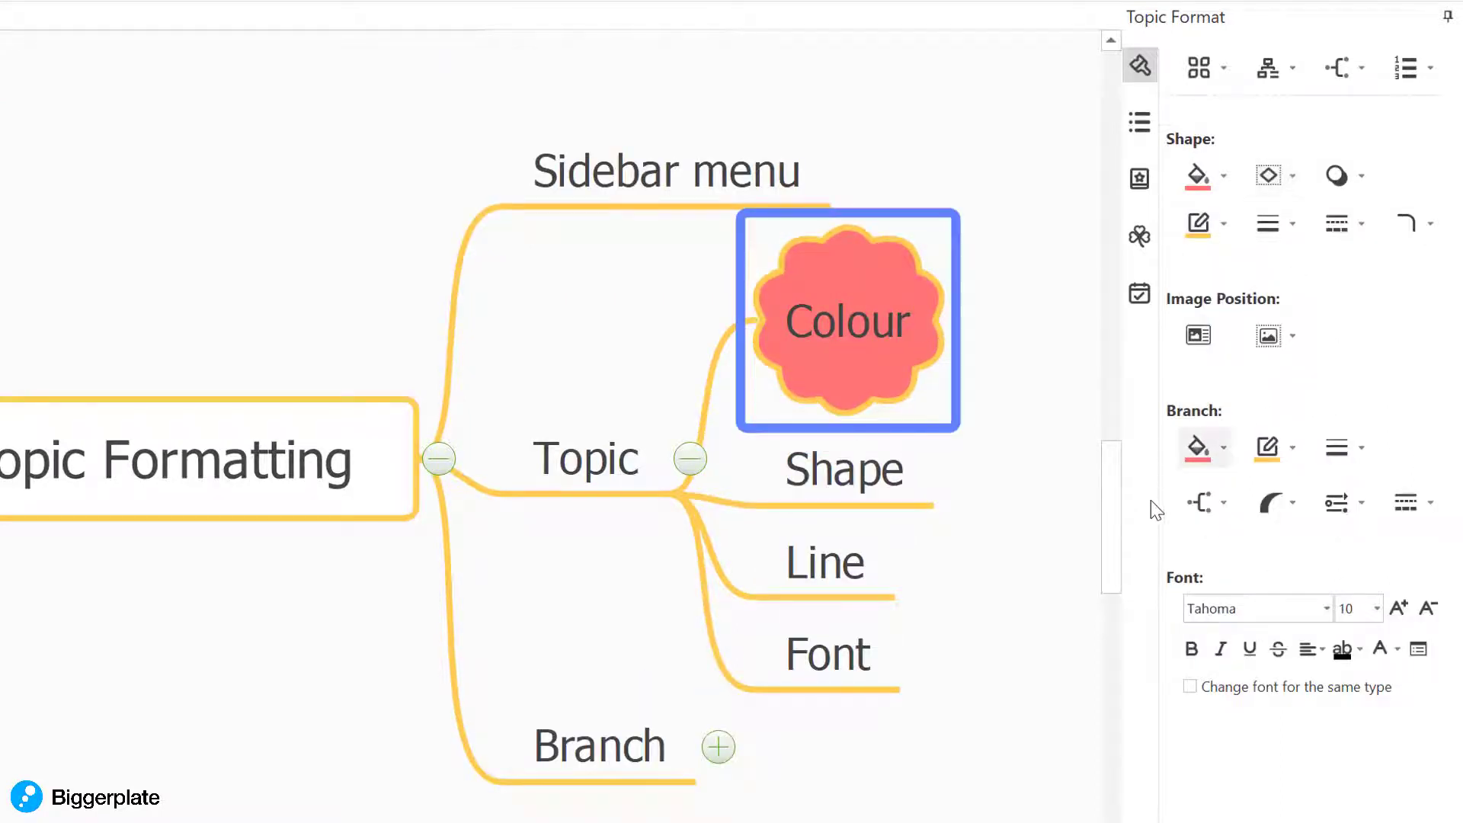
Give the "Line" subtopic under "Topic" a green shape line with a weight of 4.
left_click(824, 492)
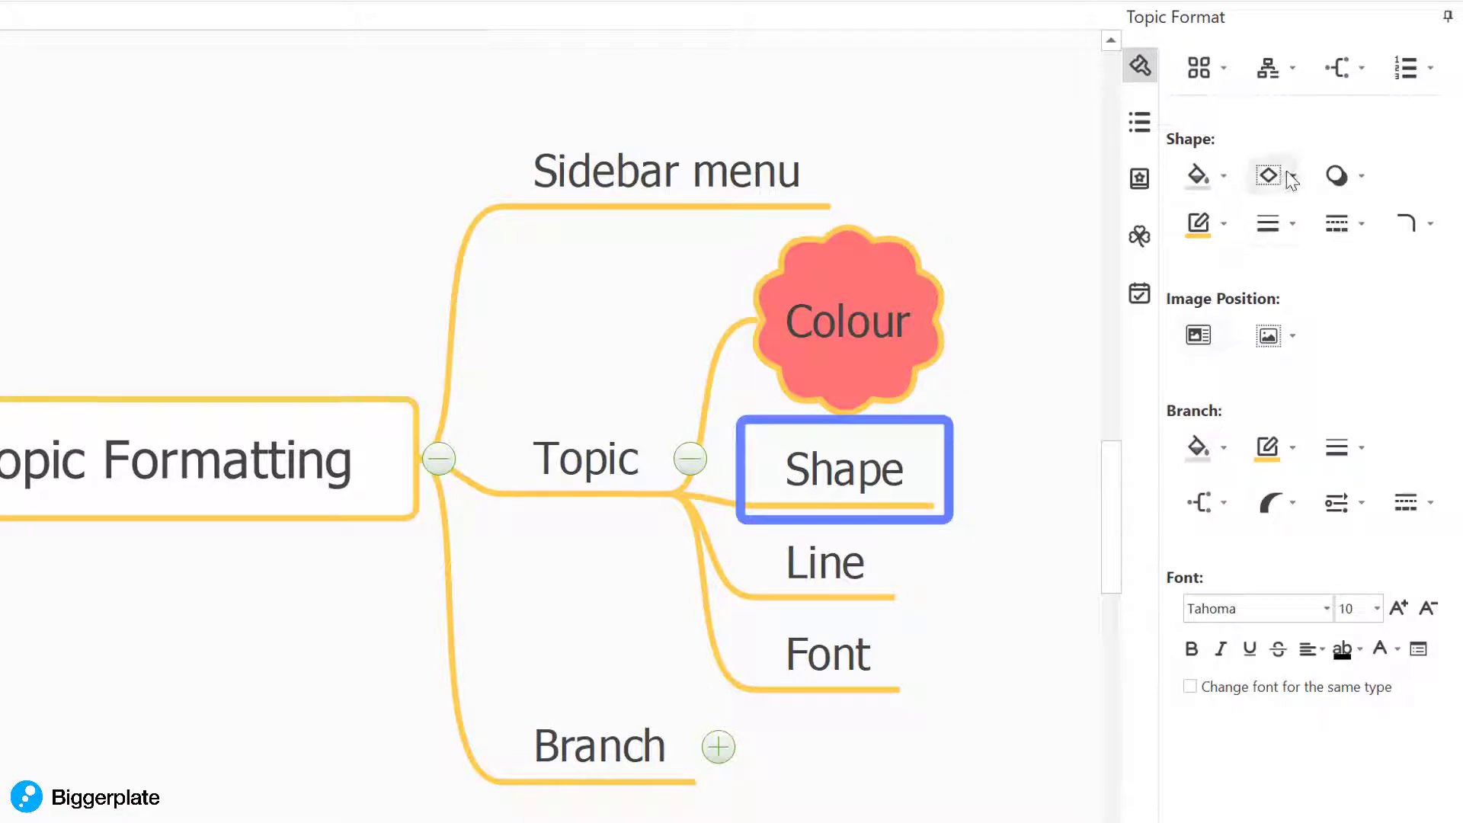
left_click(842, 562)
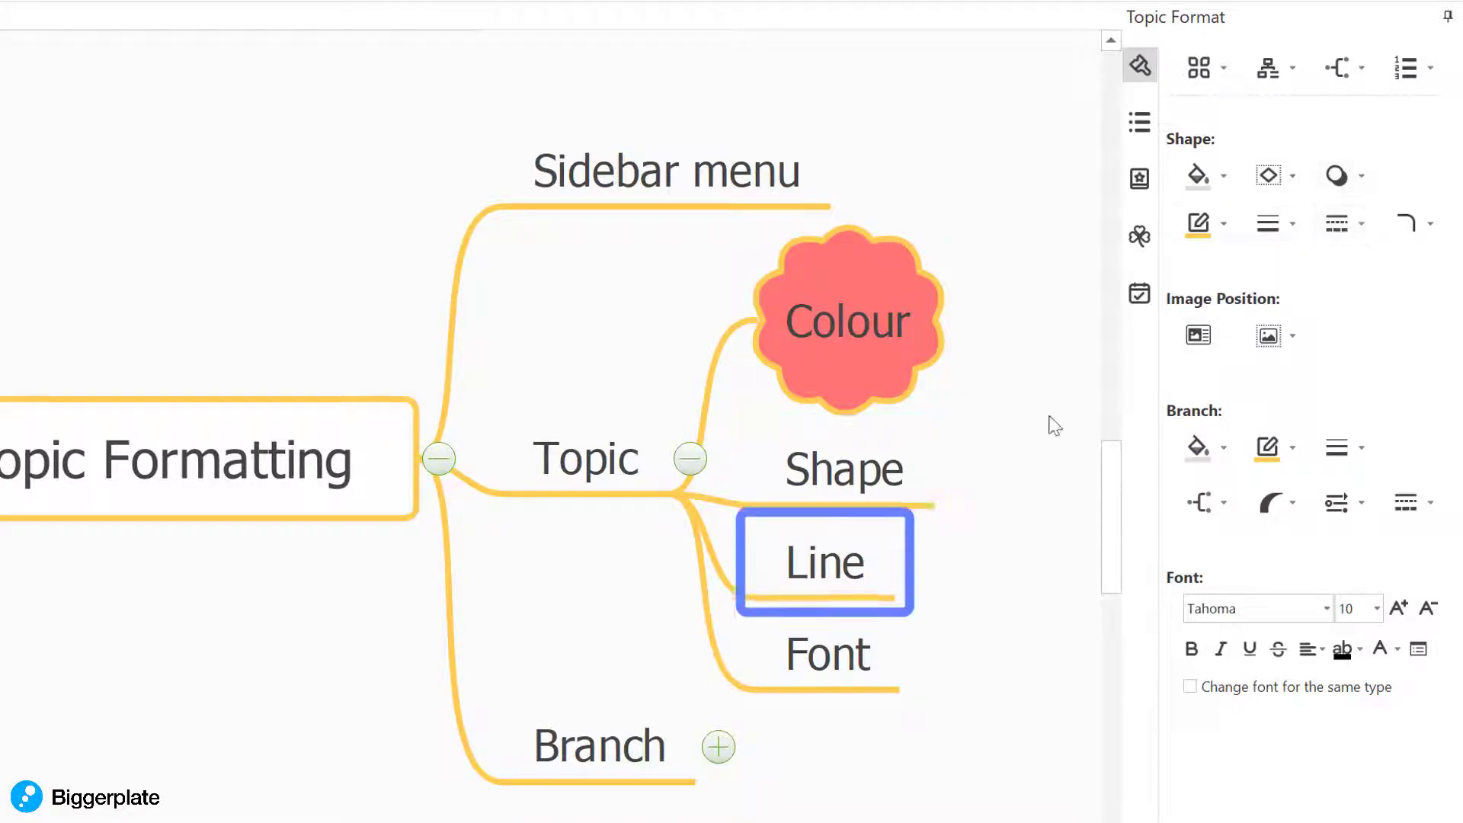
left_click(1224, 222)
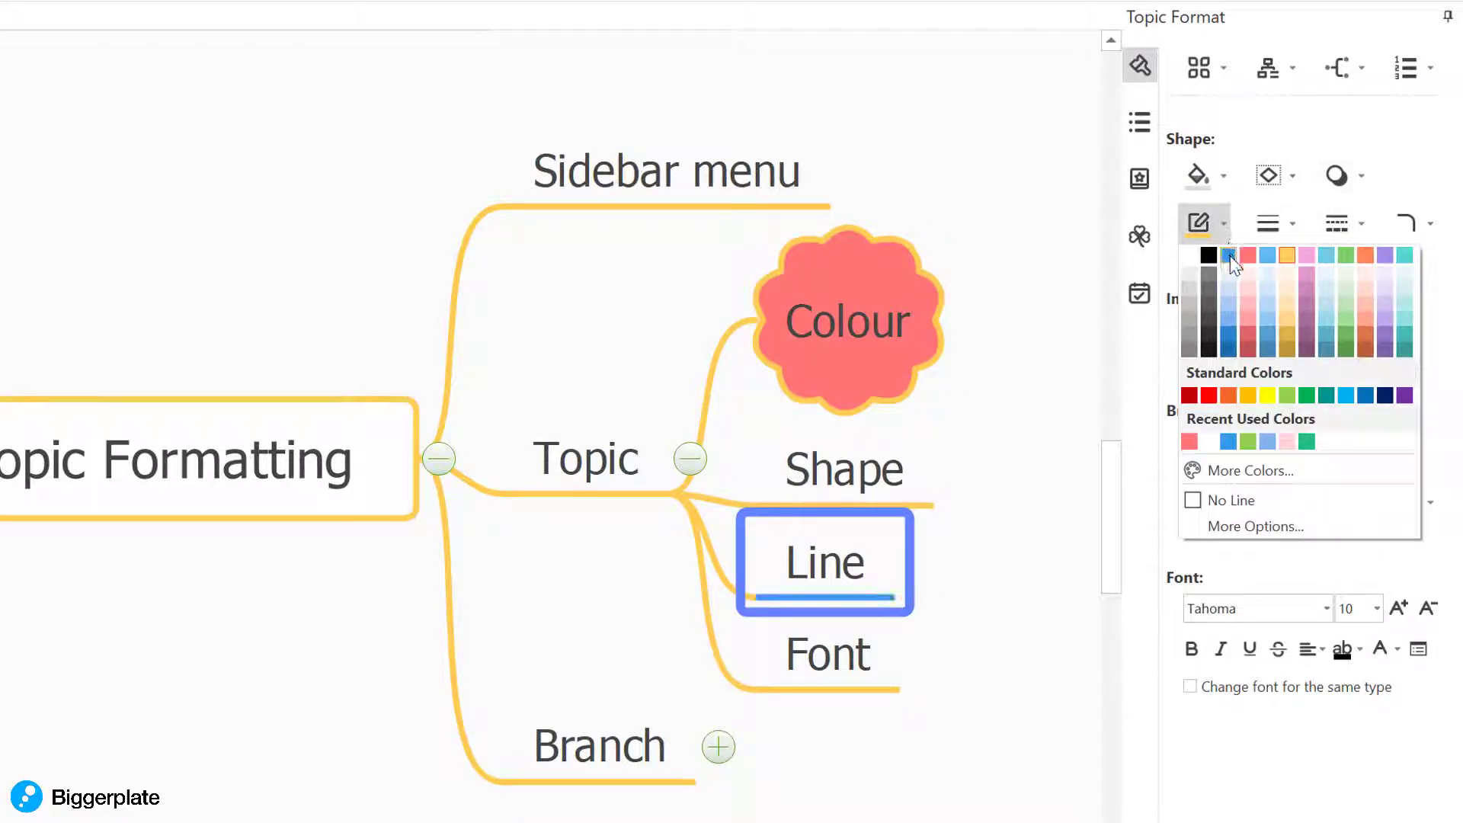
left_click(1347, 342)
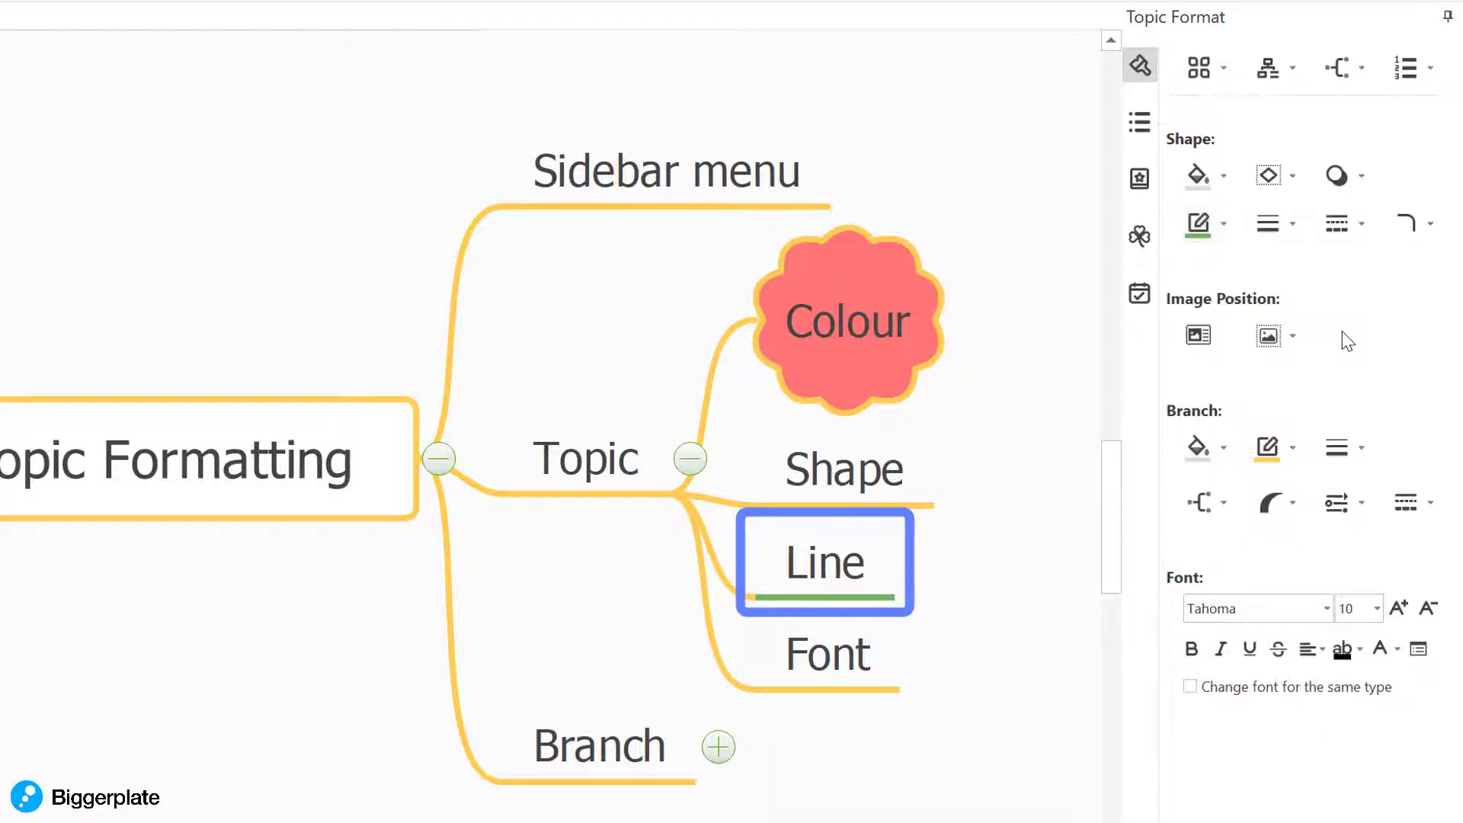
left_click(1268, 235)
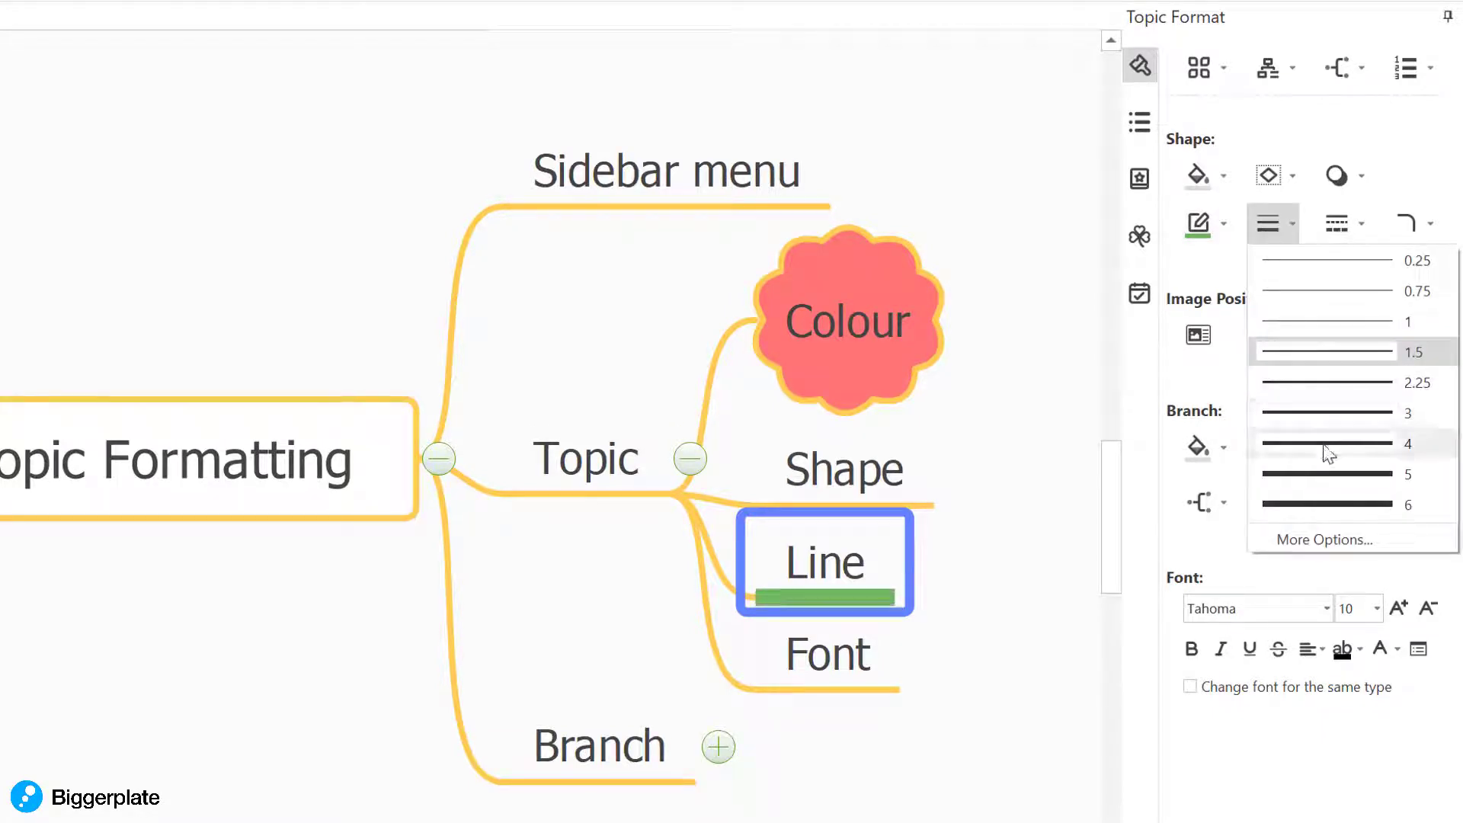
left_click(1330, 454)
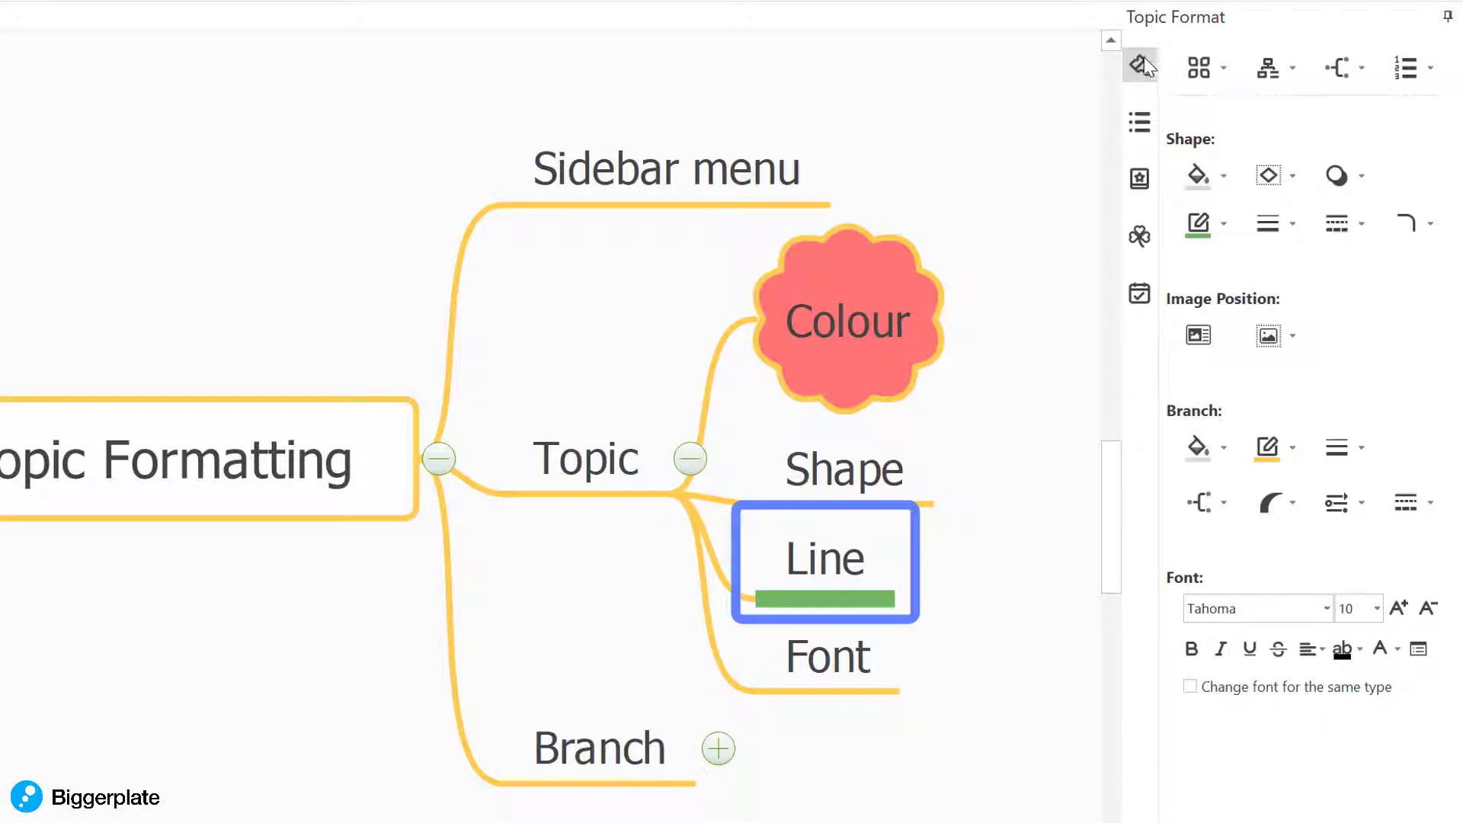
Set the "Font" subtopic's text to Snap ITC and enlarge it to size 14.
left_click_drag(812, 586, 899, 657)
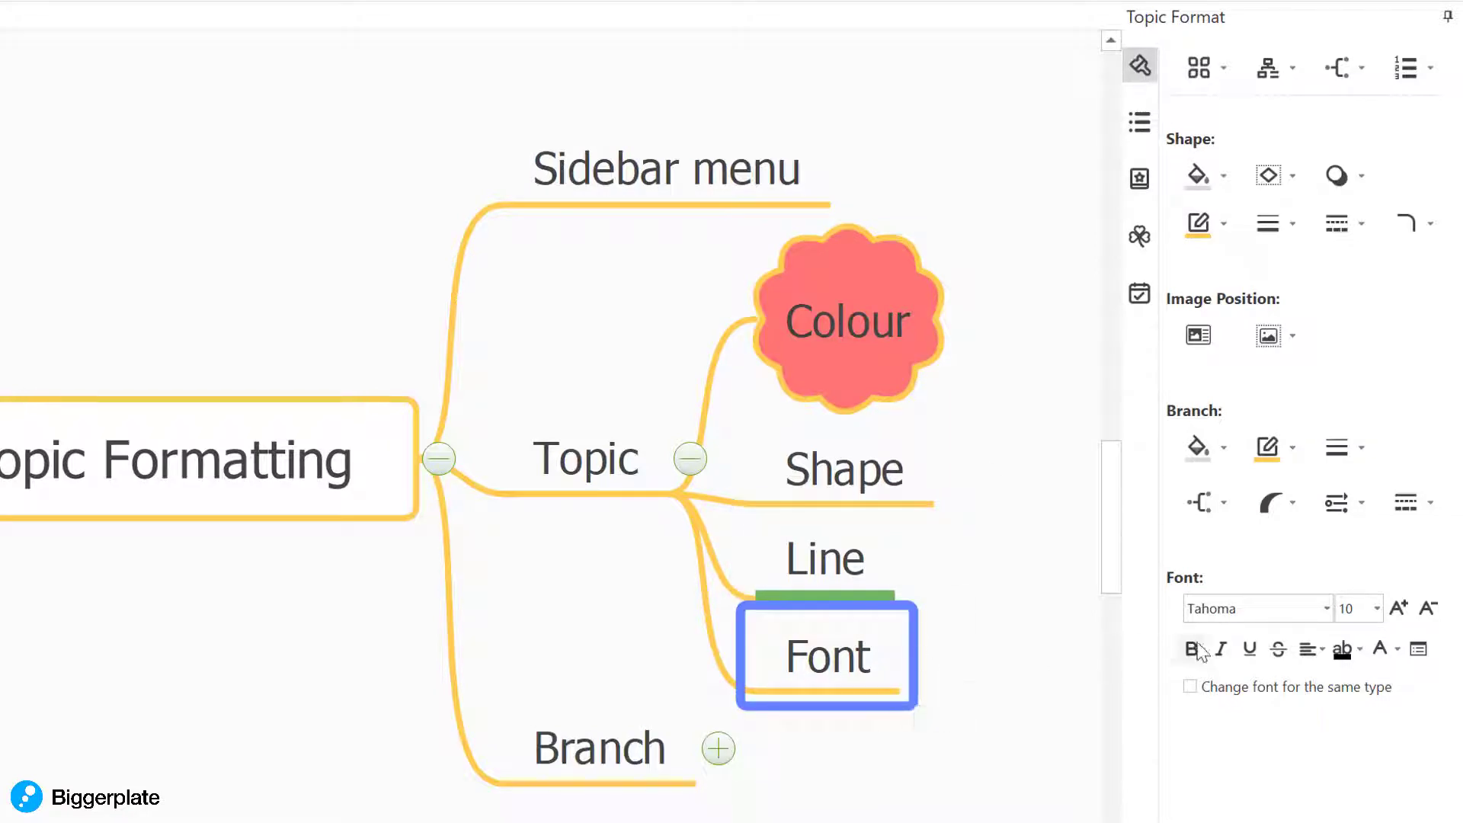
left_click(1326, 608)
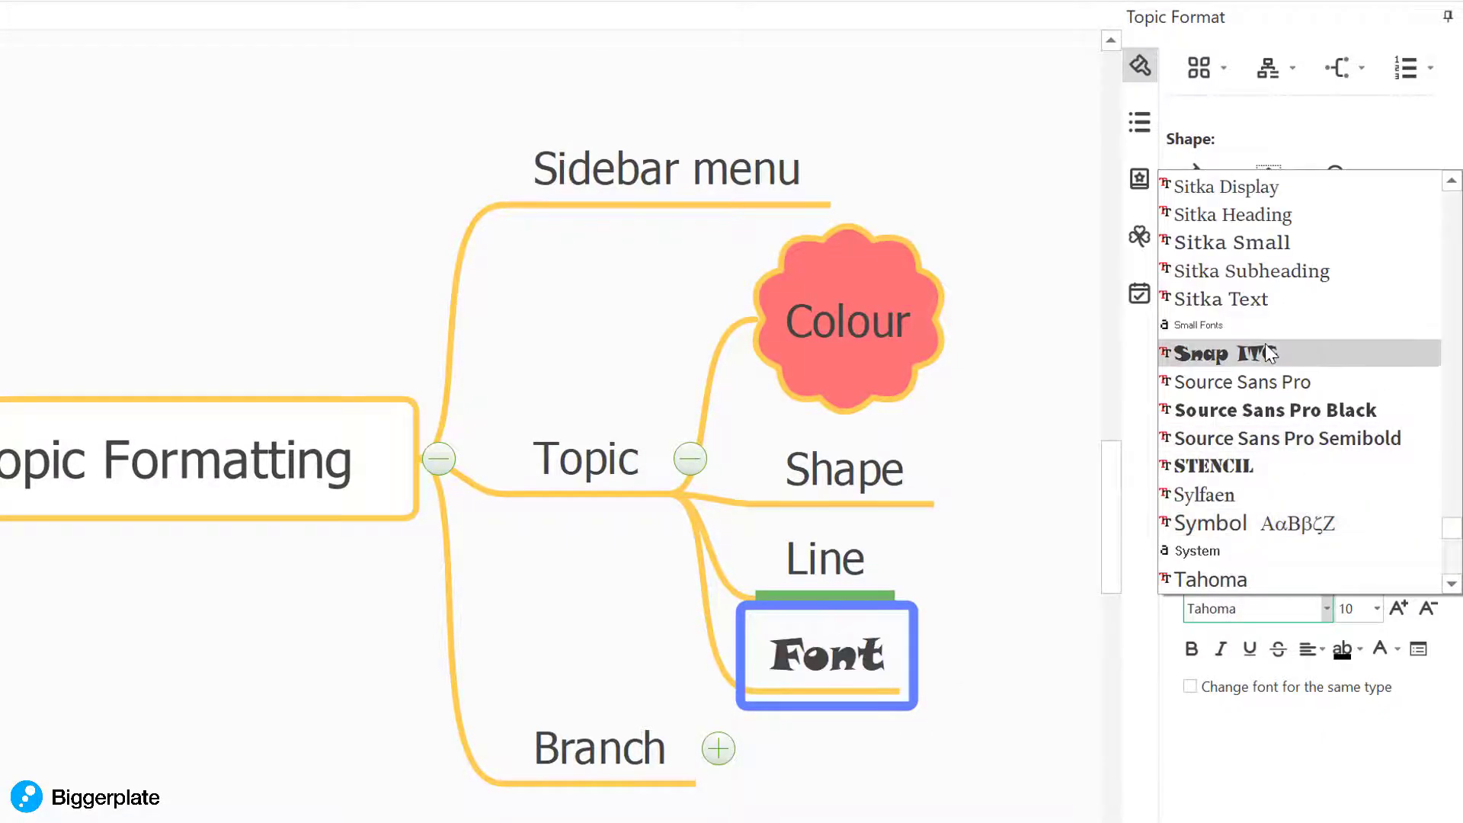
left_click(1225, 353)
left_click(1399, 608)
left_click(1399, 608)
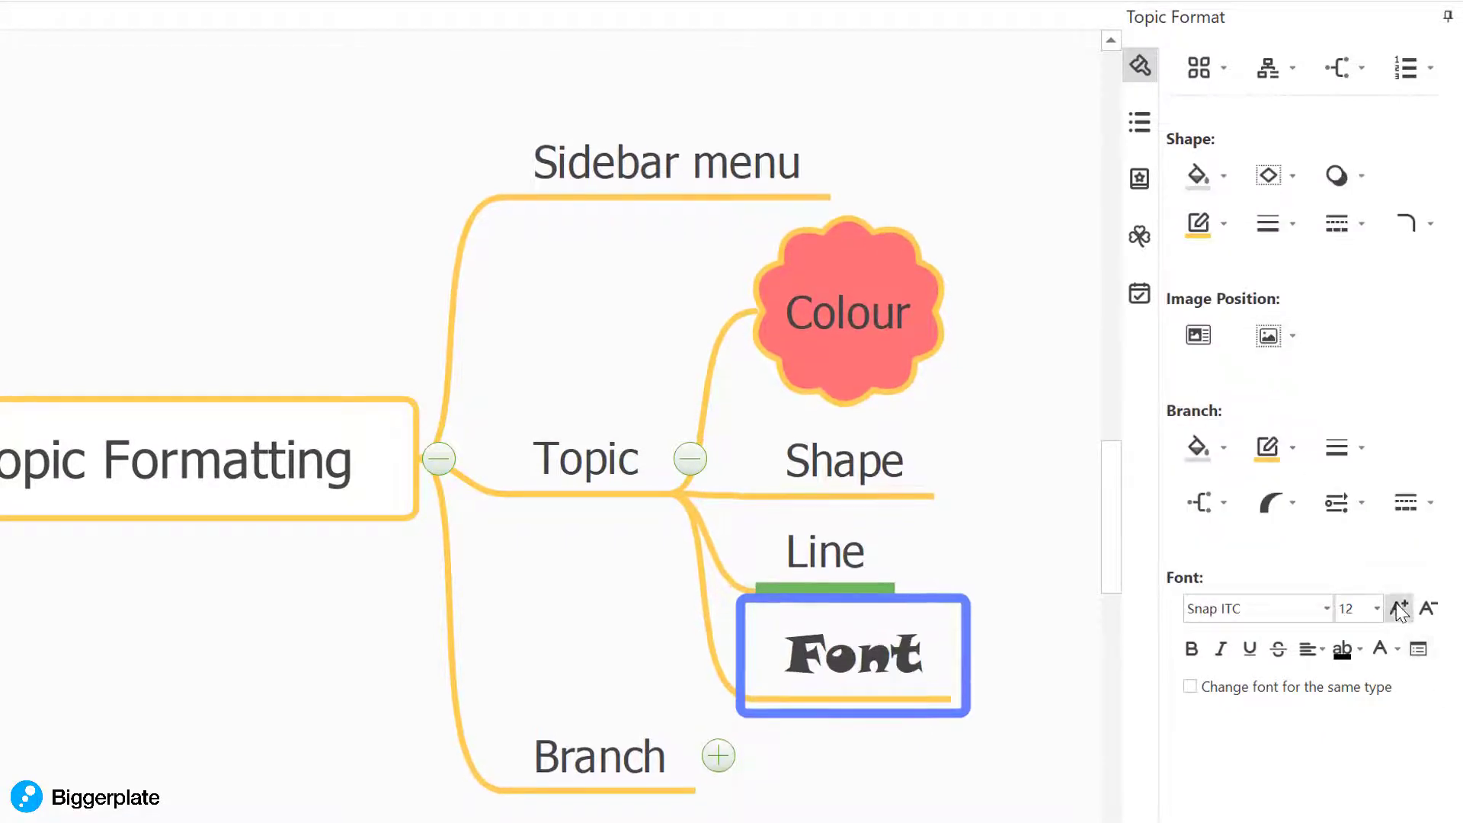
left_click(1399, 608)
Colour the "Font" subtopic's text light green without a highlight, and select the "Topic" topic.
left_click(1360, 648)
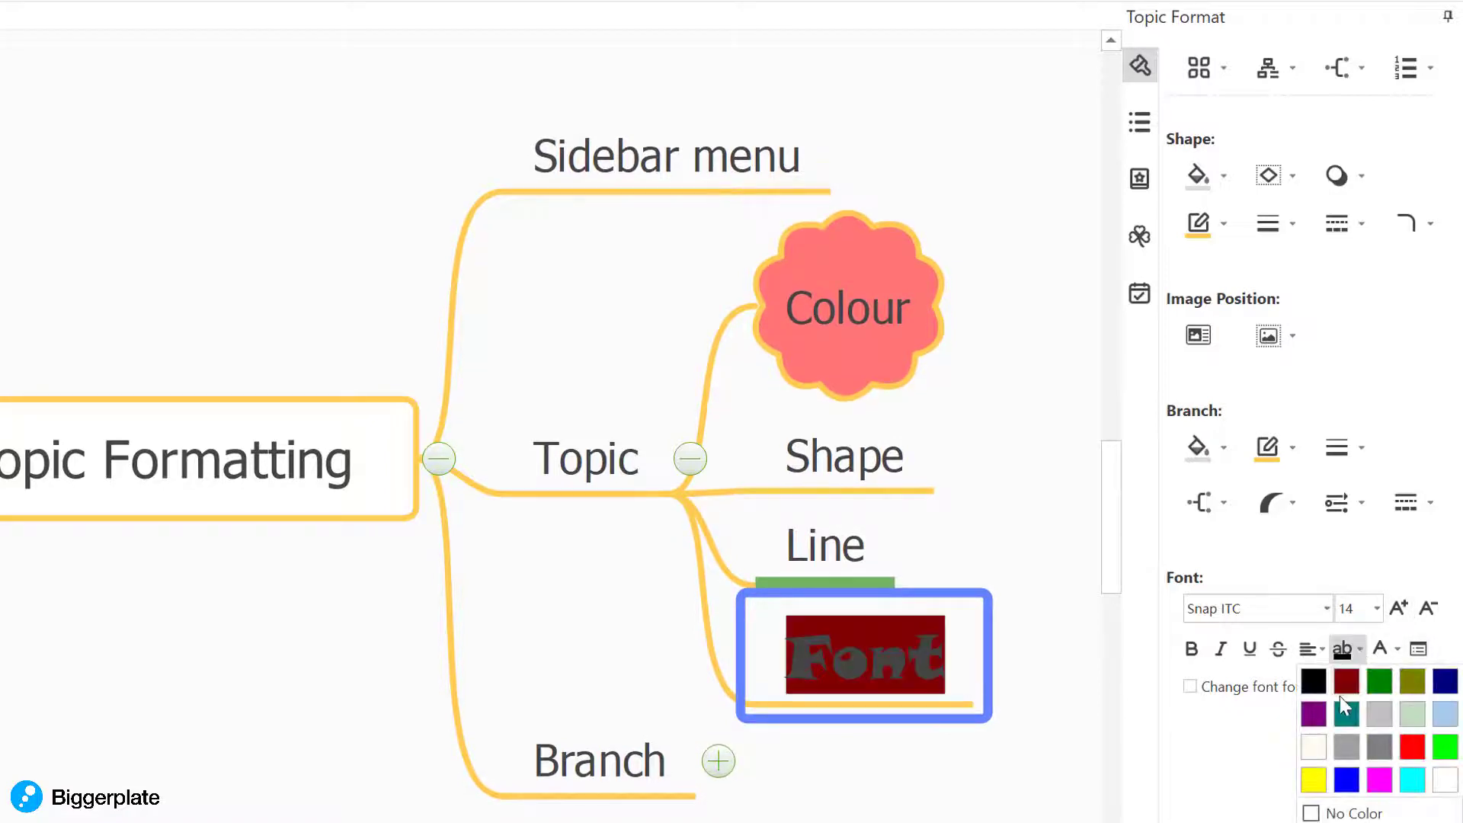
left_click(1398, 650)
left_click(1398, 651)
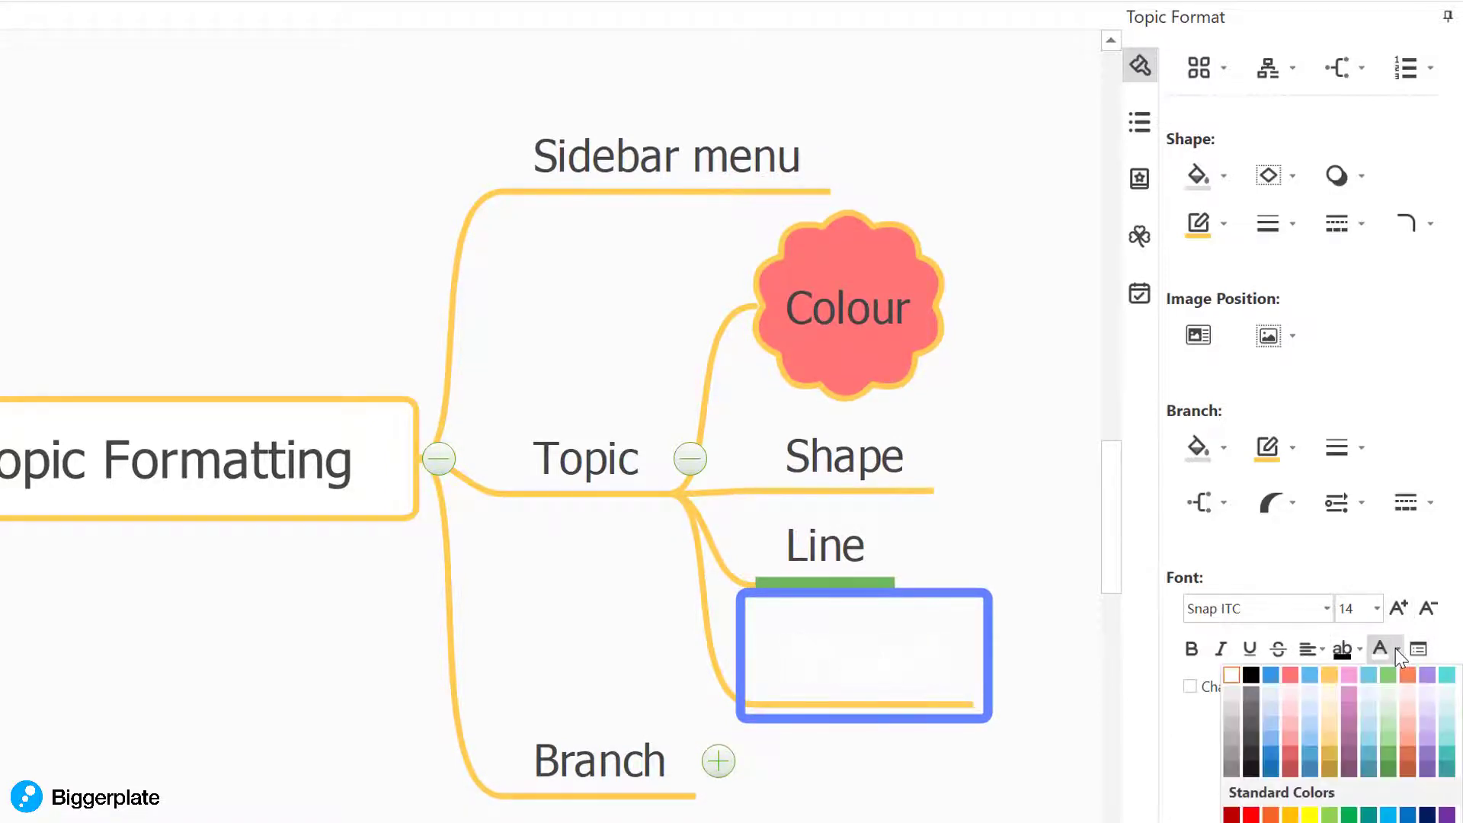
left_click(1376, 682)
left_click(587, 457)
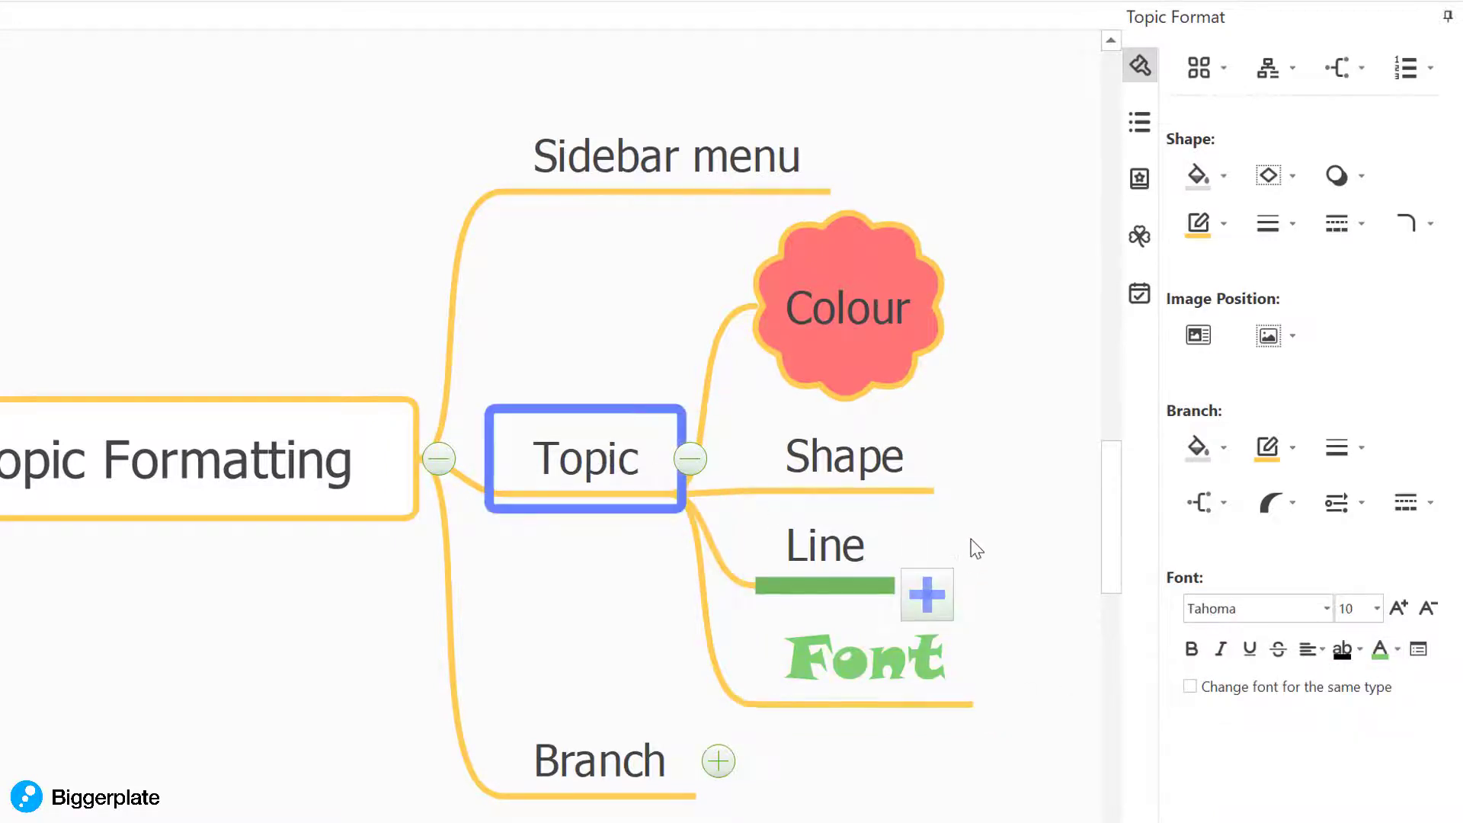
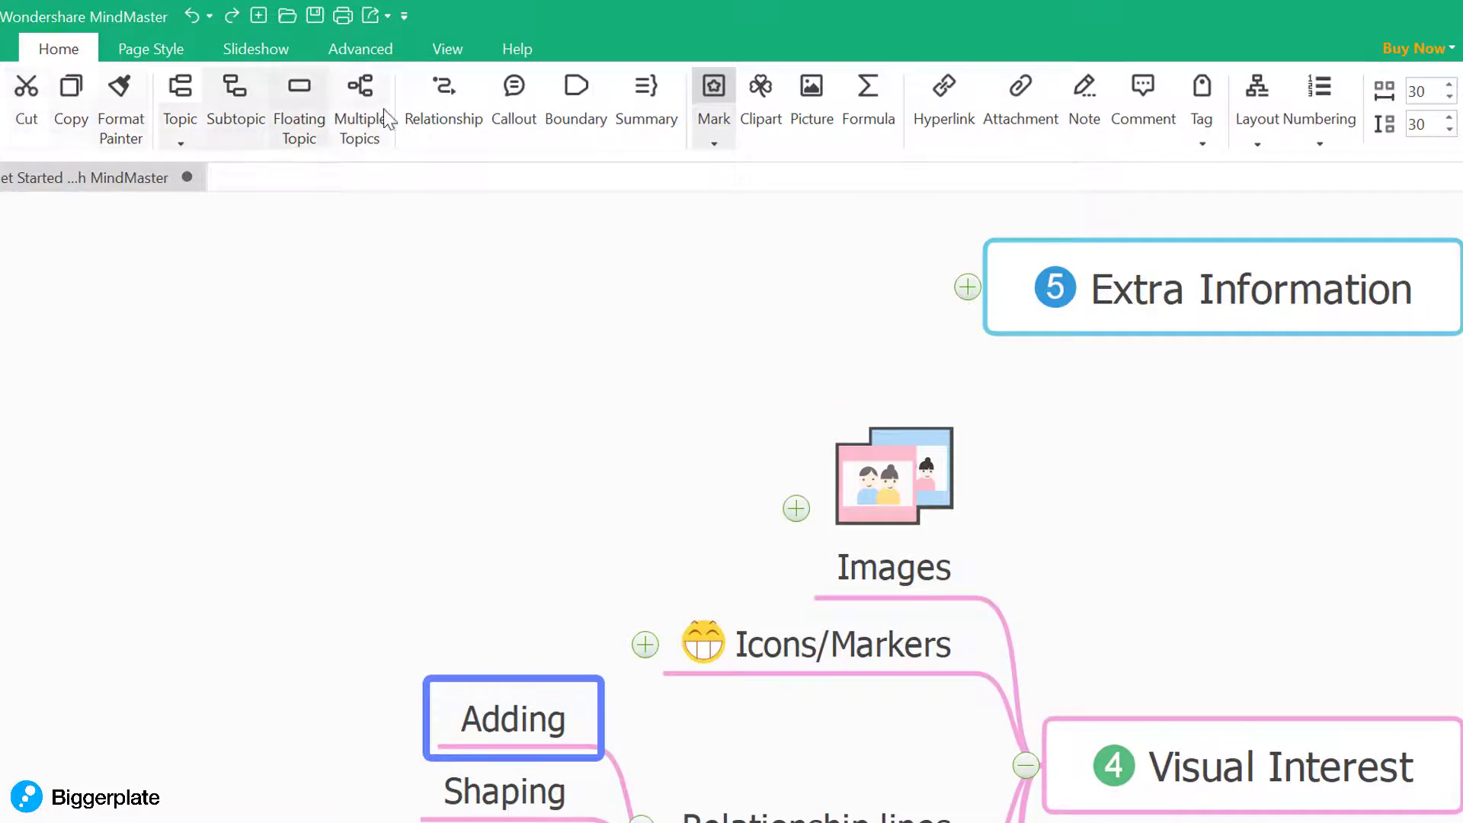
Add a relationship line from the "Adding" subtopic to "Extra Information" and collapse the format sidebar.
left_click(441, 116)
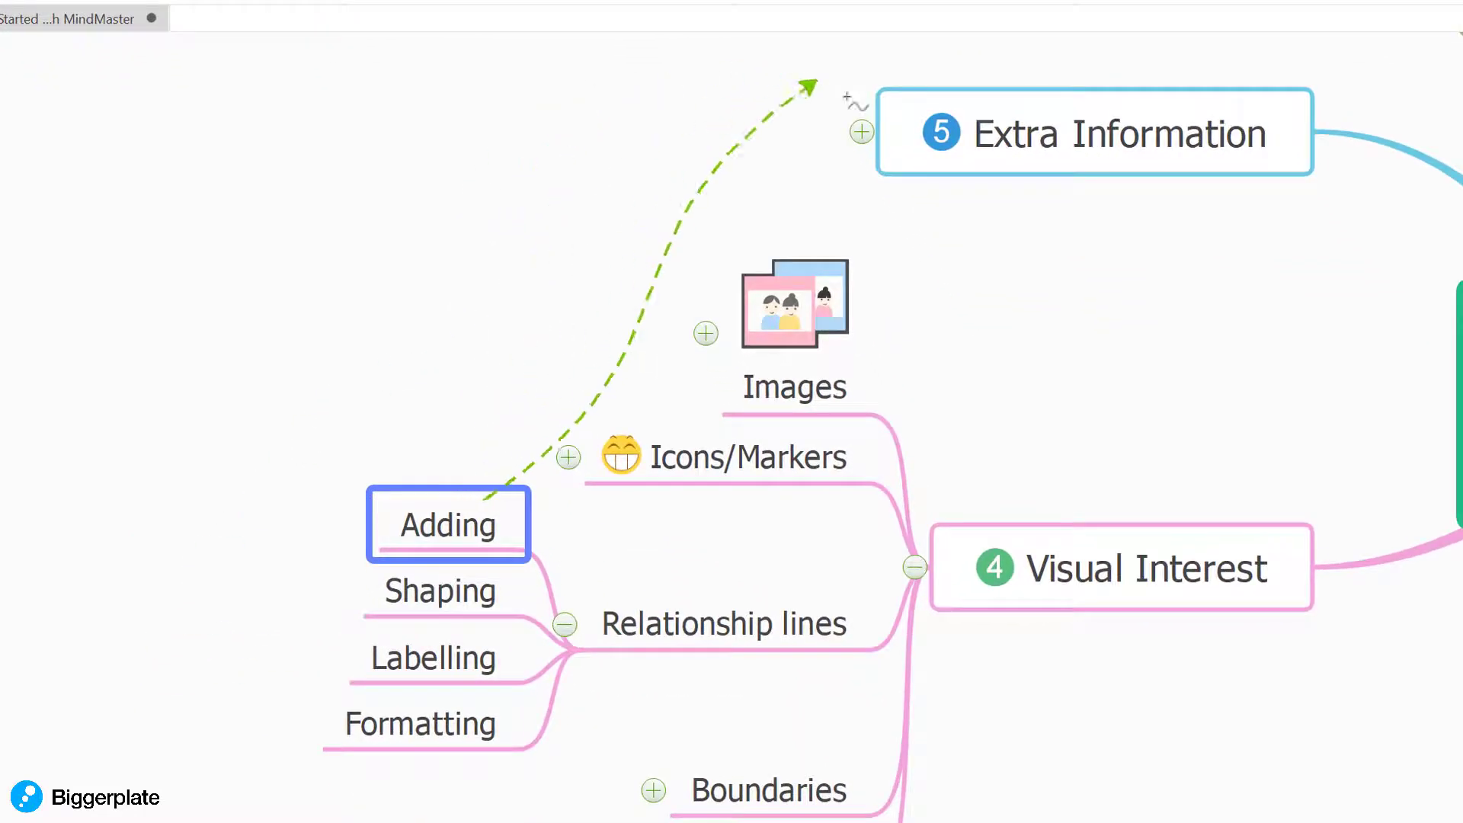
left_click(922, 153)
left_click(852, 337)
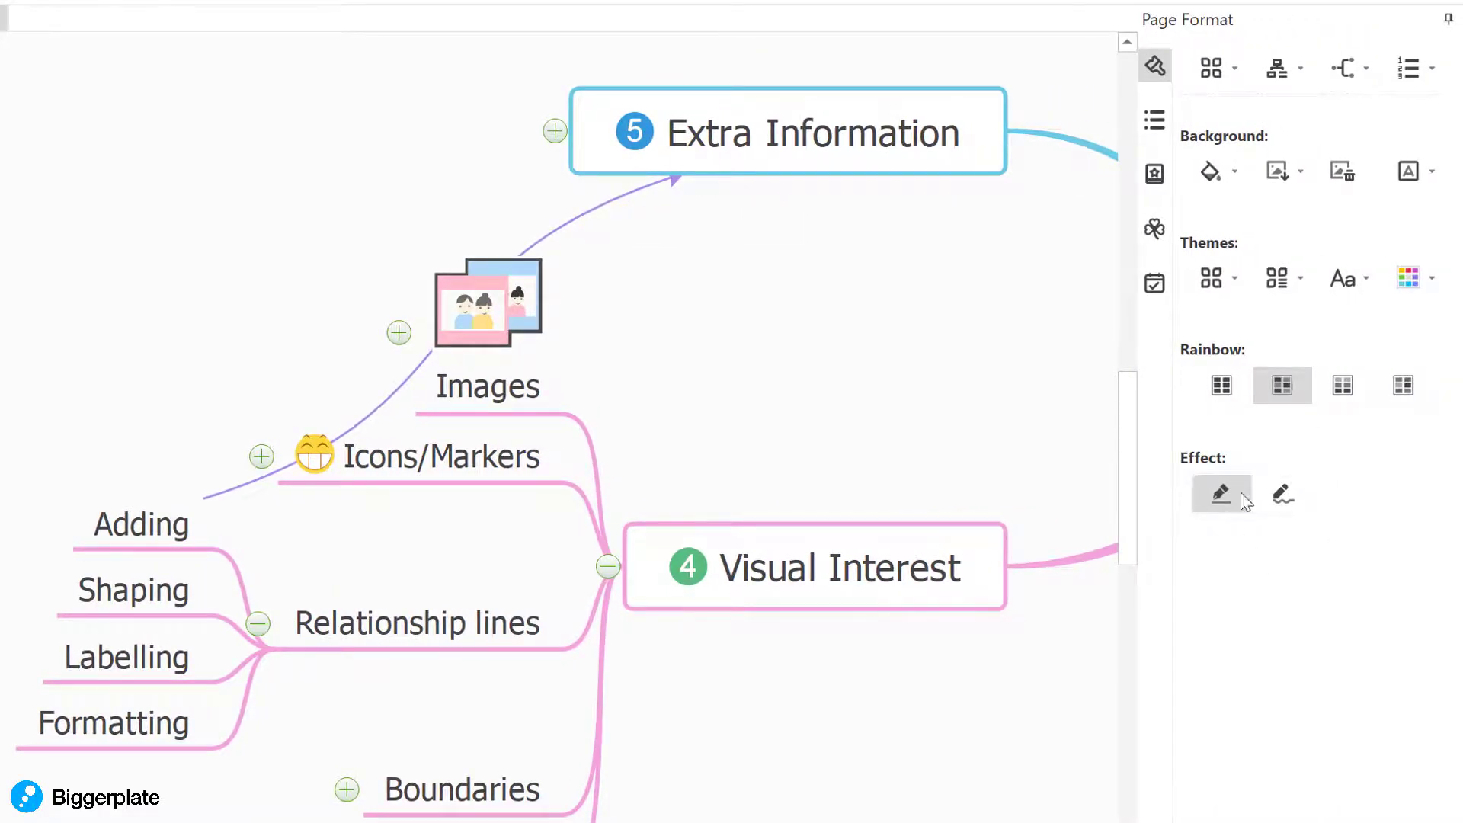
left_click(1451, 21)
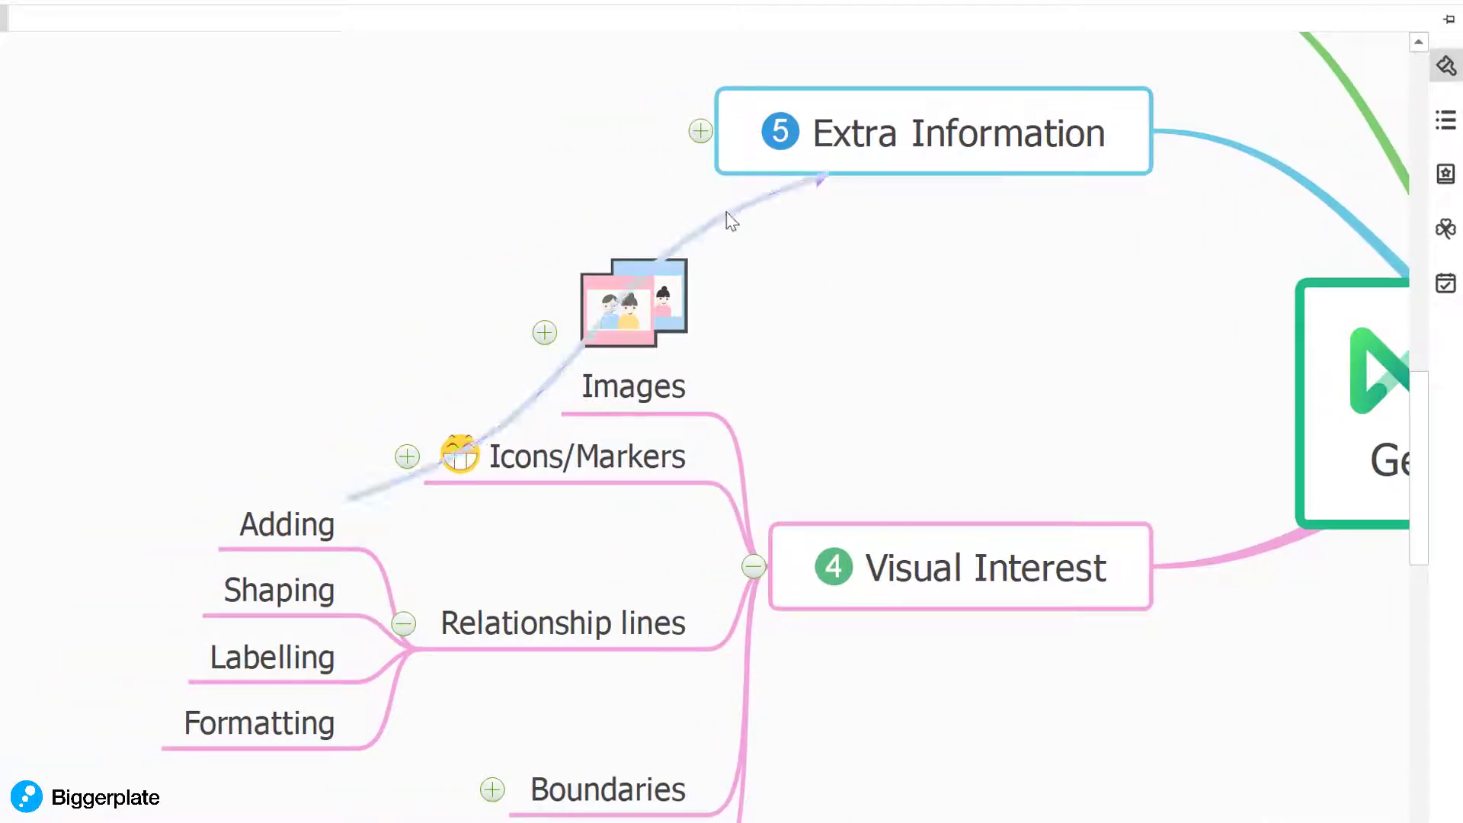
Reshape the relationship line with its curve handles so it bows outward around the "Images" and "Icons/Markers" topics.
left_click(731, 221)
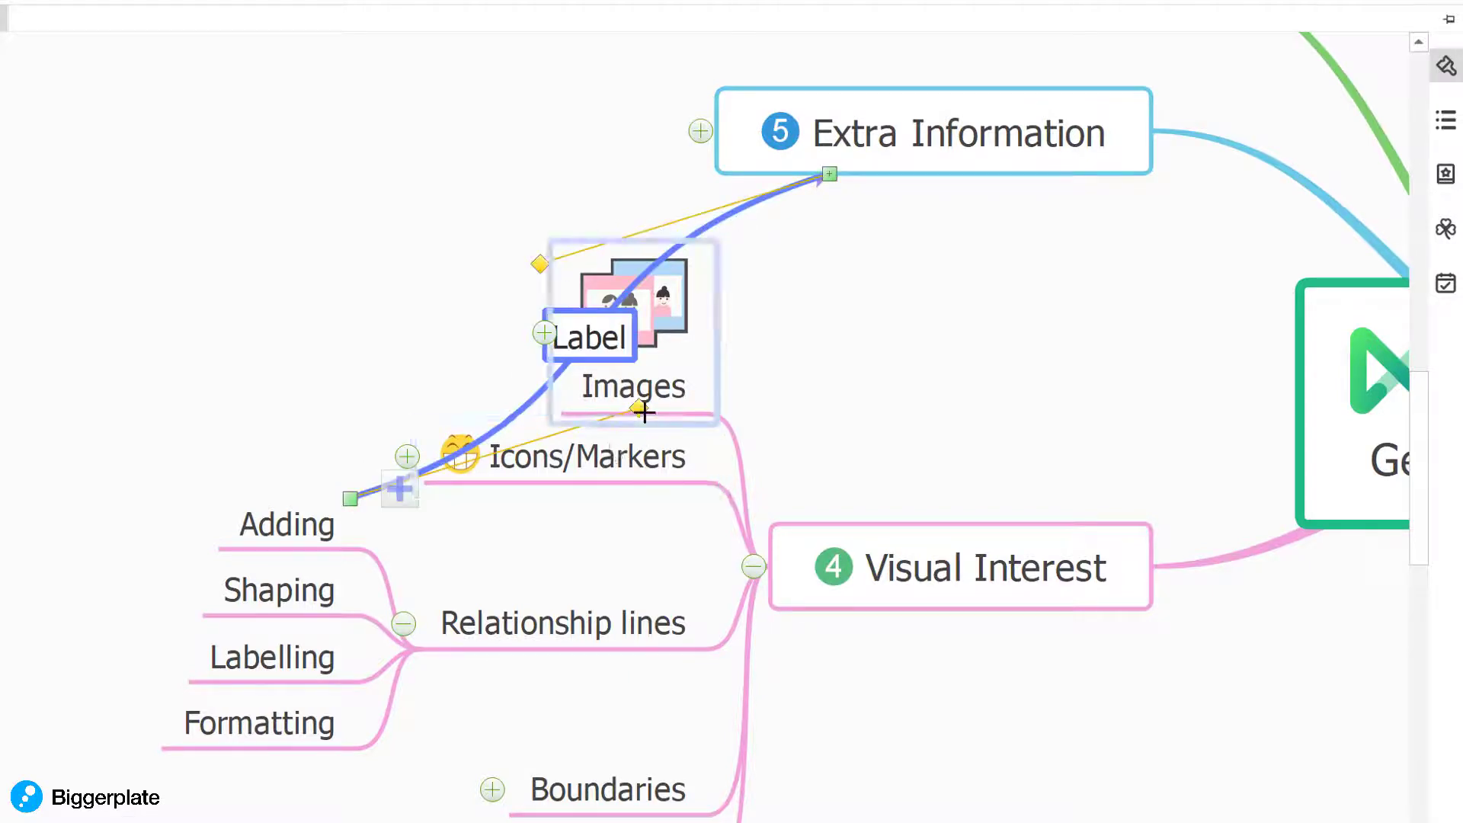
left_click(826, 228)
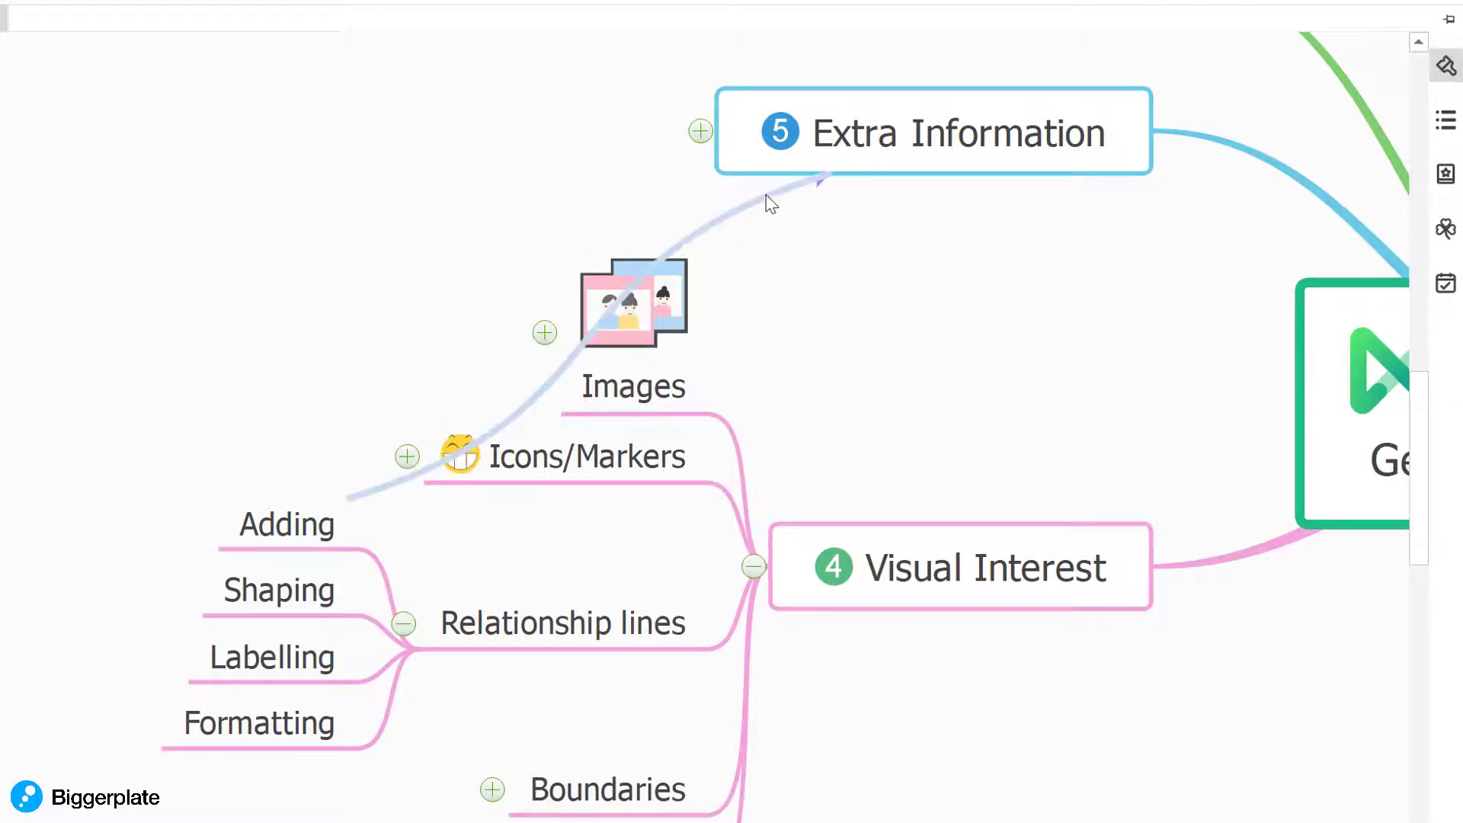
left_click(771, 203)
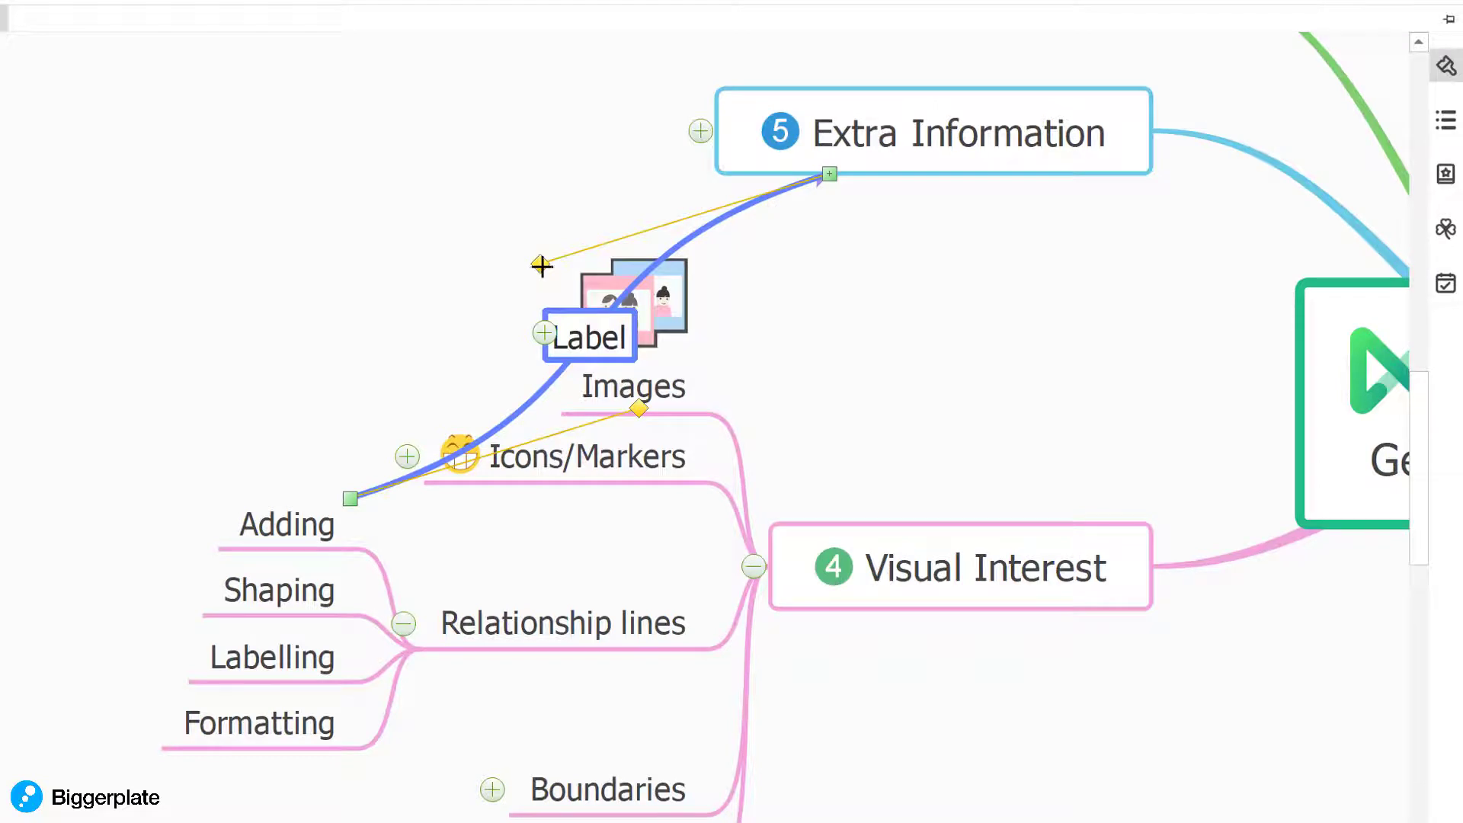
left_click_drag(541, 264, 54, 186)
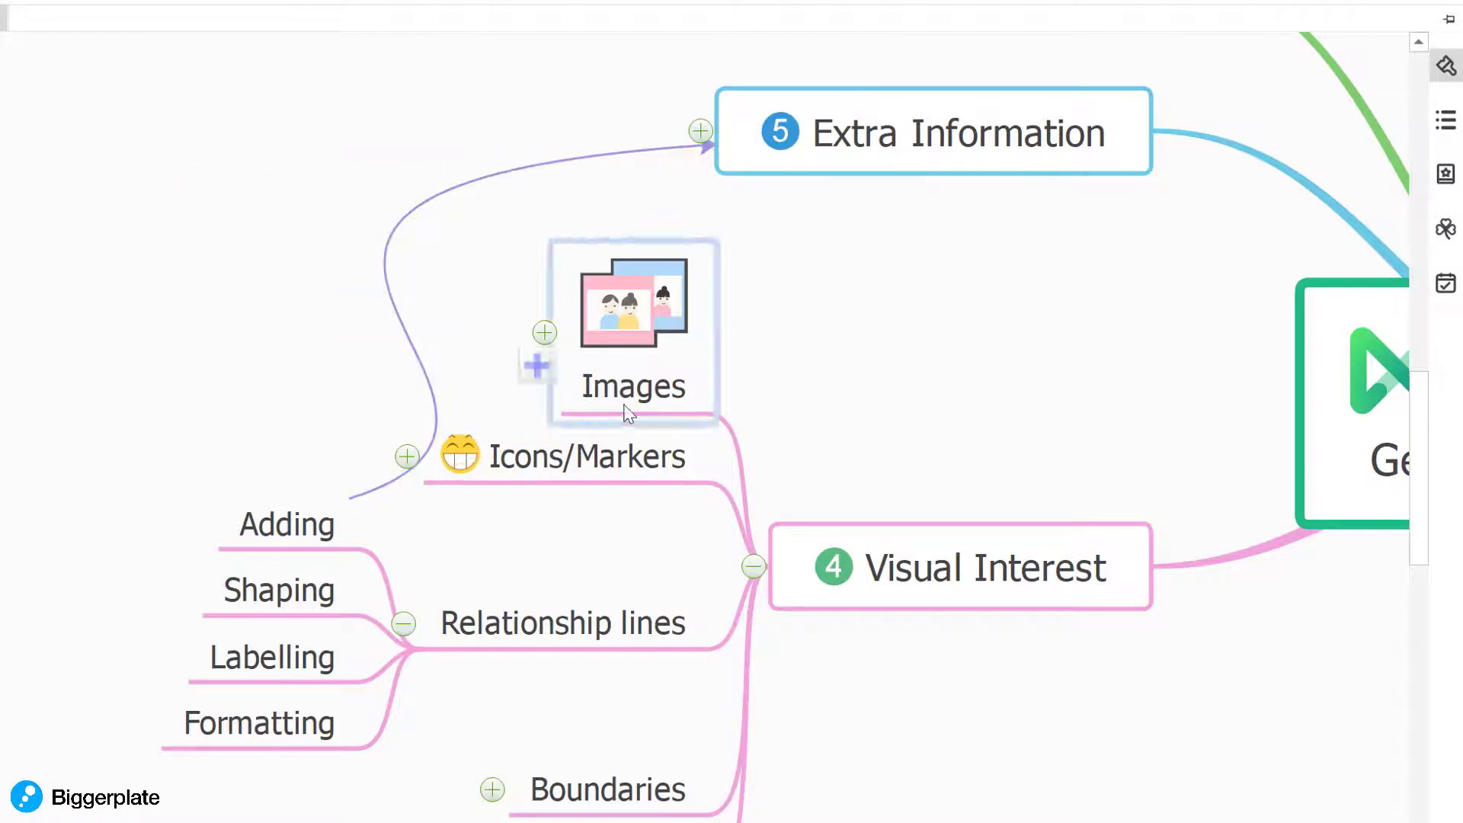
left_click_drag(639, 409, 72, 436)
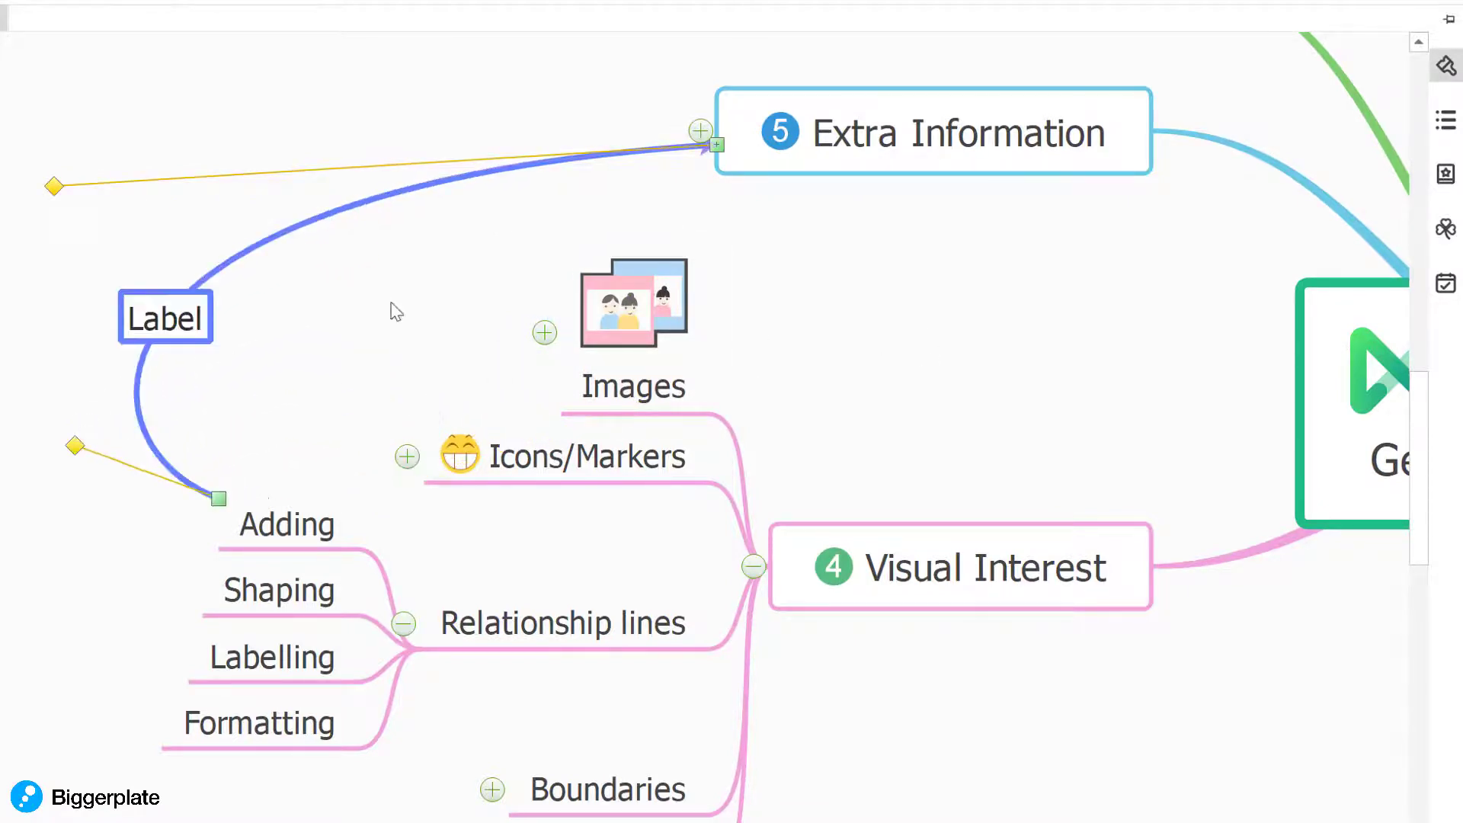
left_click(864, 295)
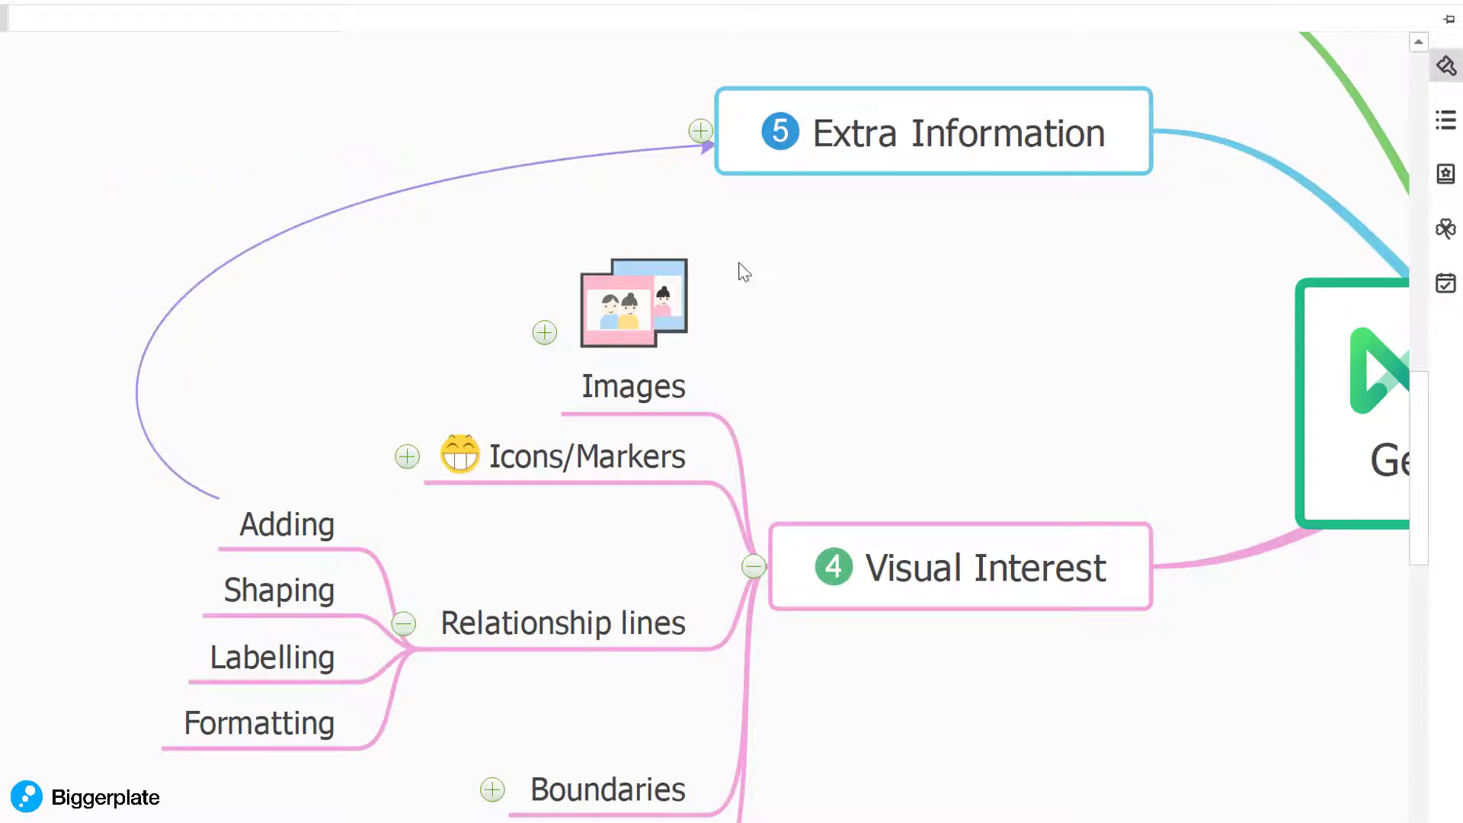
Show the Relationship Format options for the curved relationship line, colour it bright red and make it thicker.
left_click(202, 283)
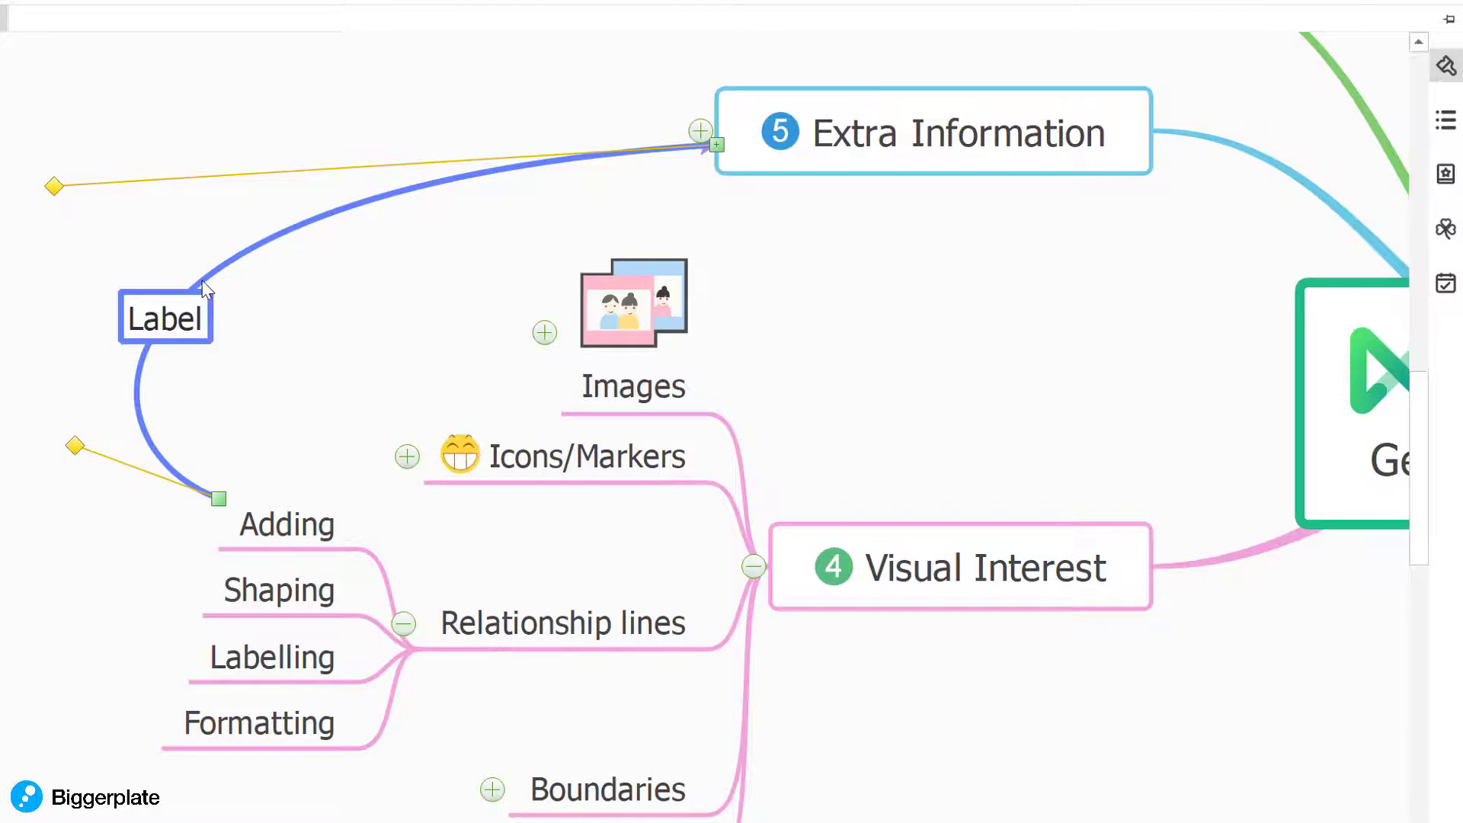
right_click(203, 282)
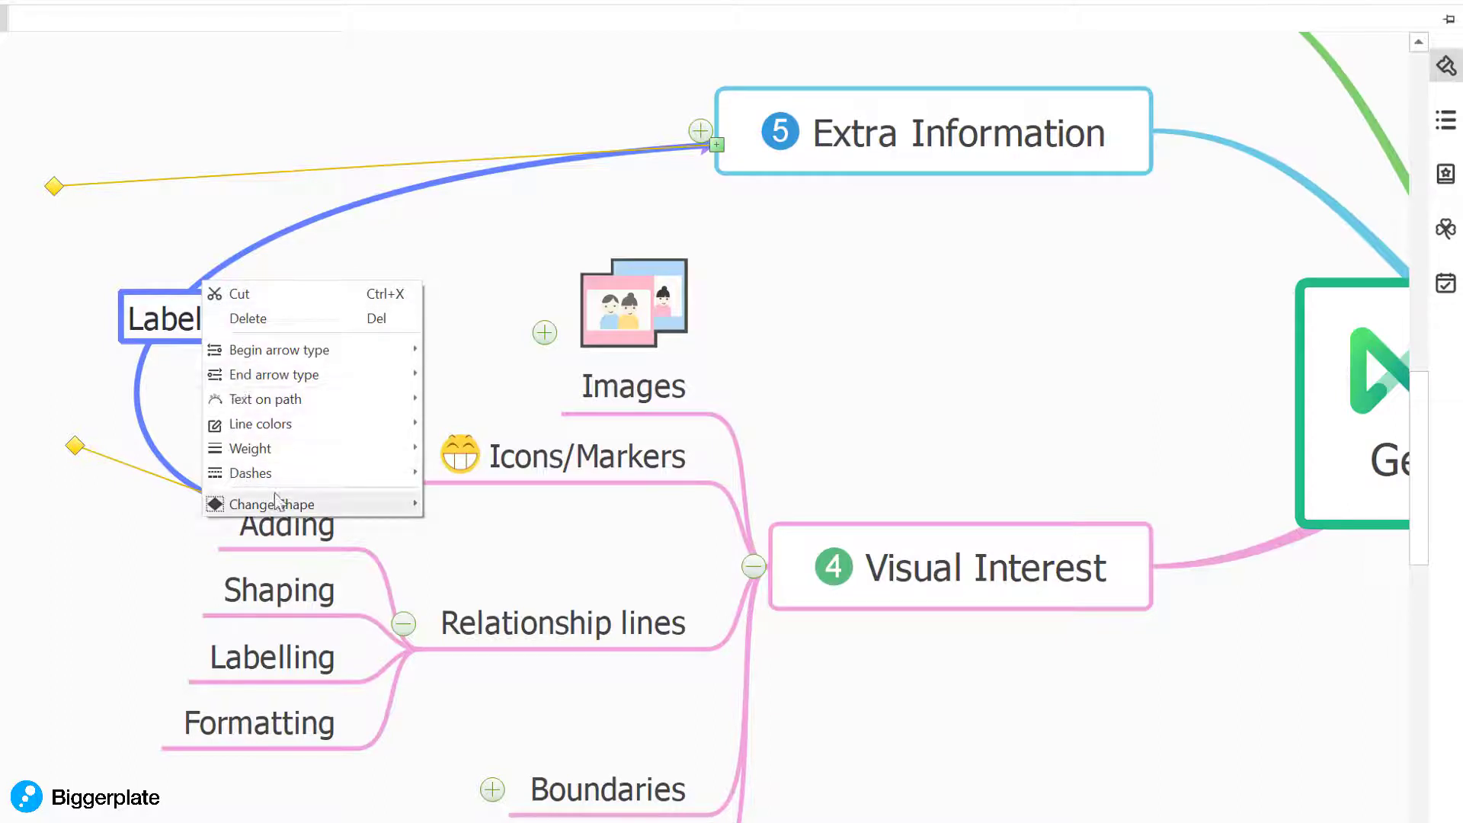
left_click(1446, 65)
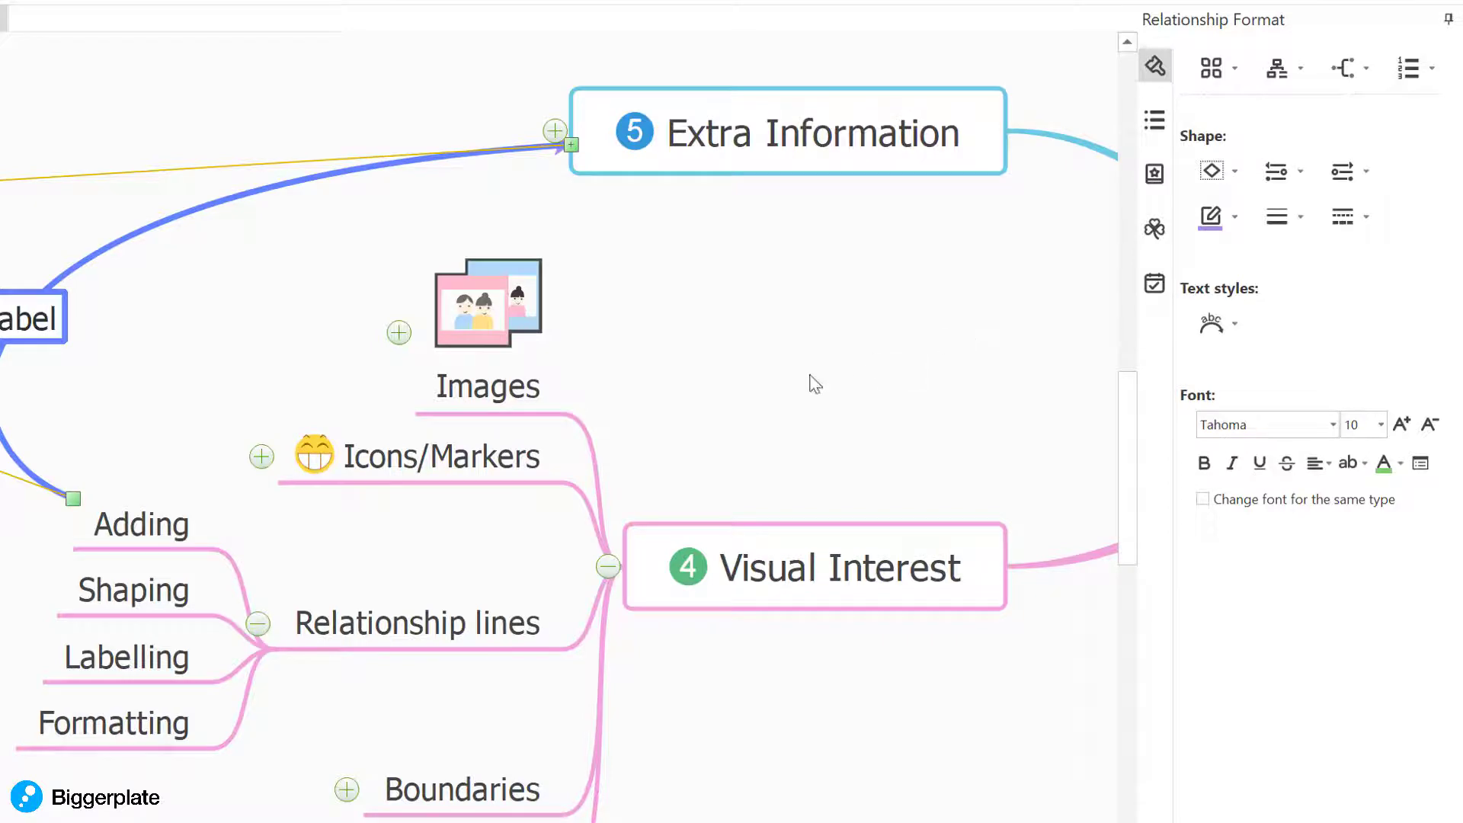
left_click_drag(815, 384, 972, 359)
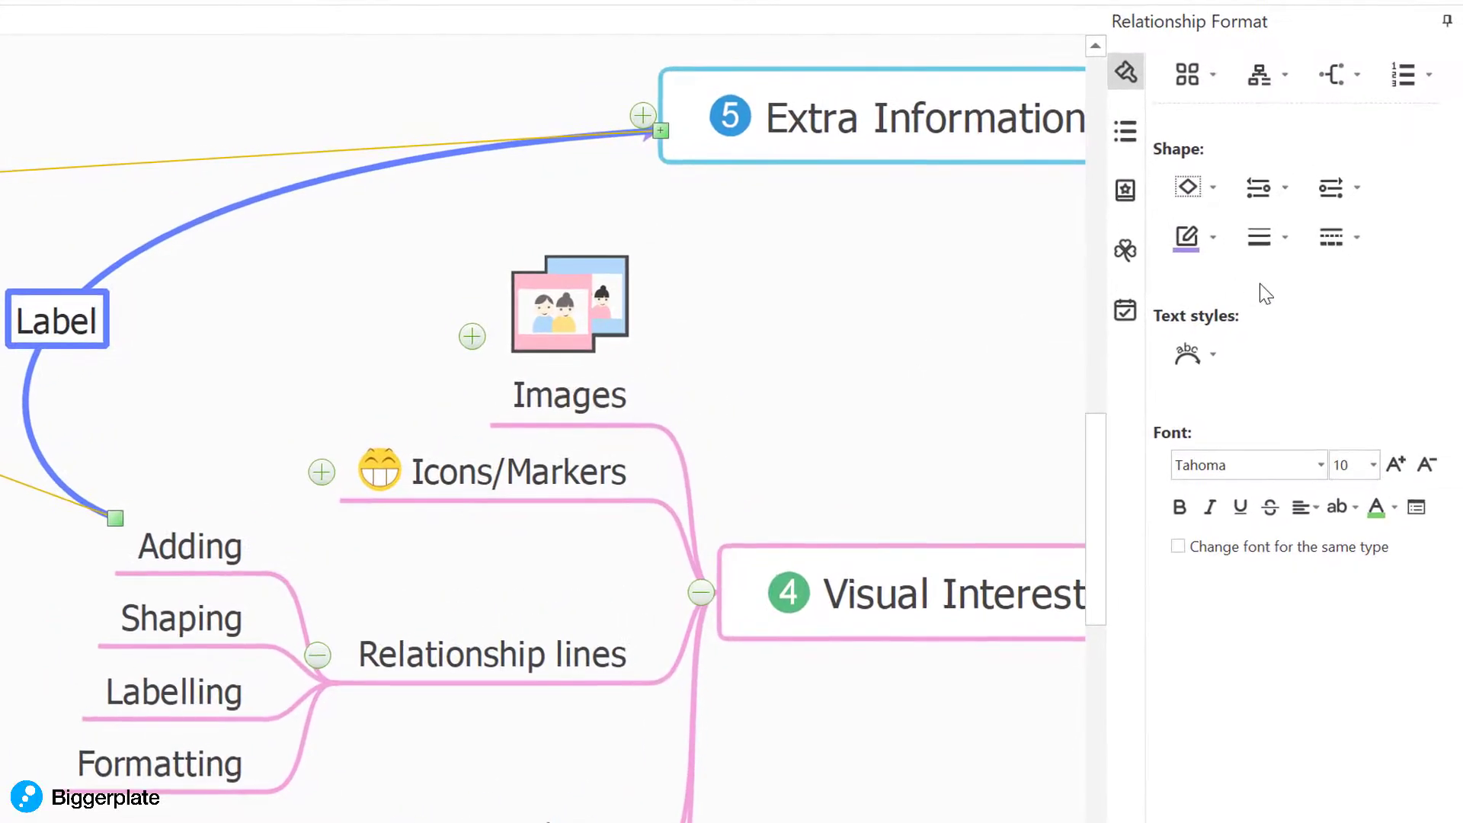
left_click(1213, 236)
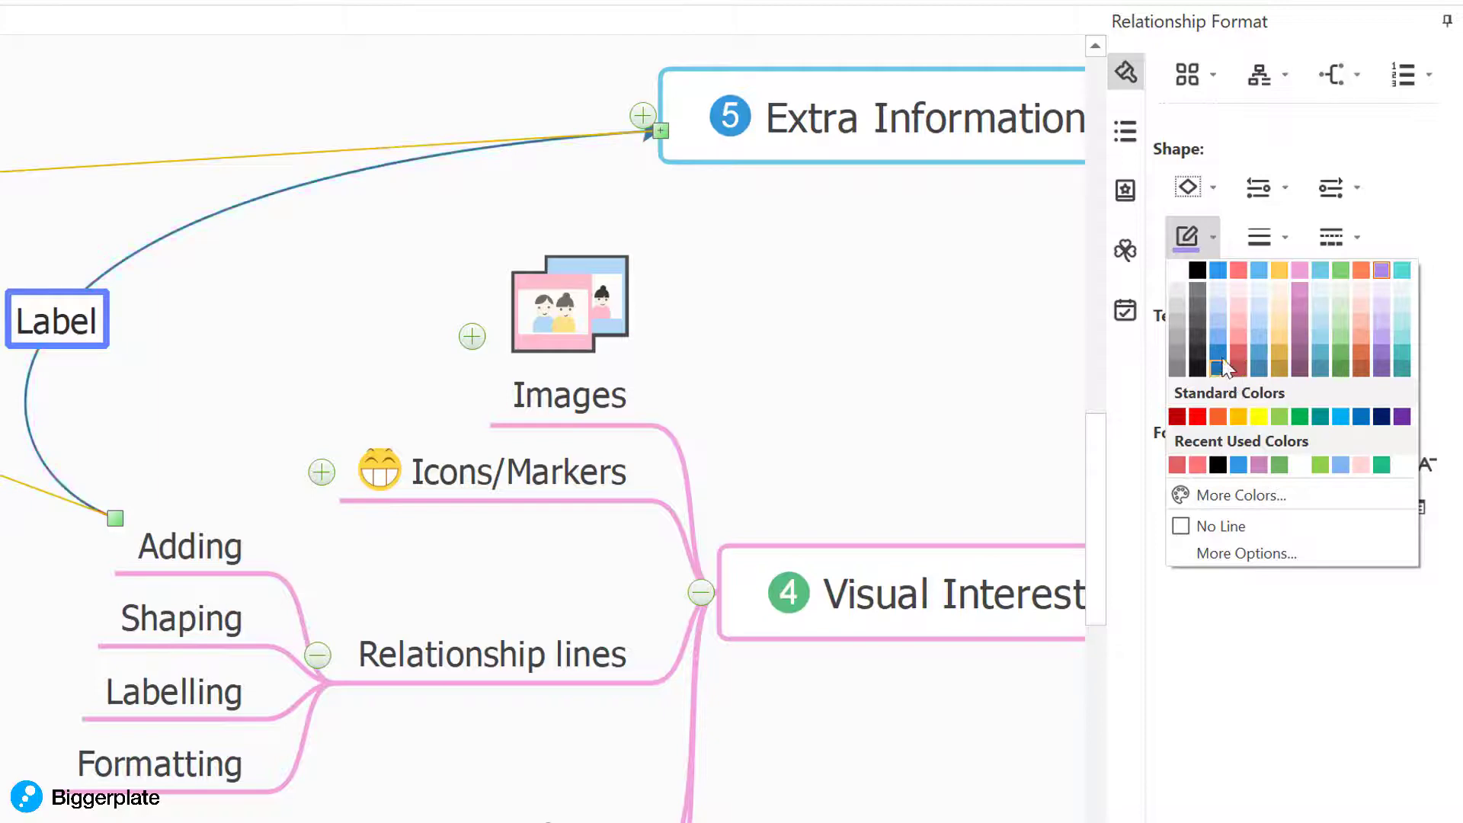
left_click(1198, 417)
left_click(1265, 237)
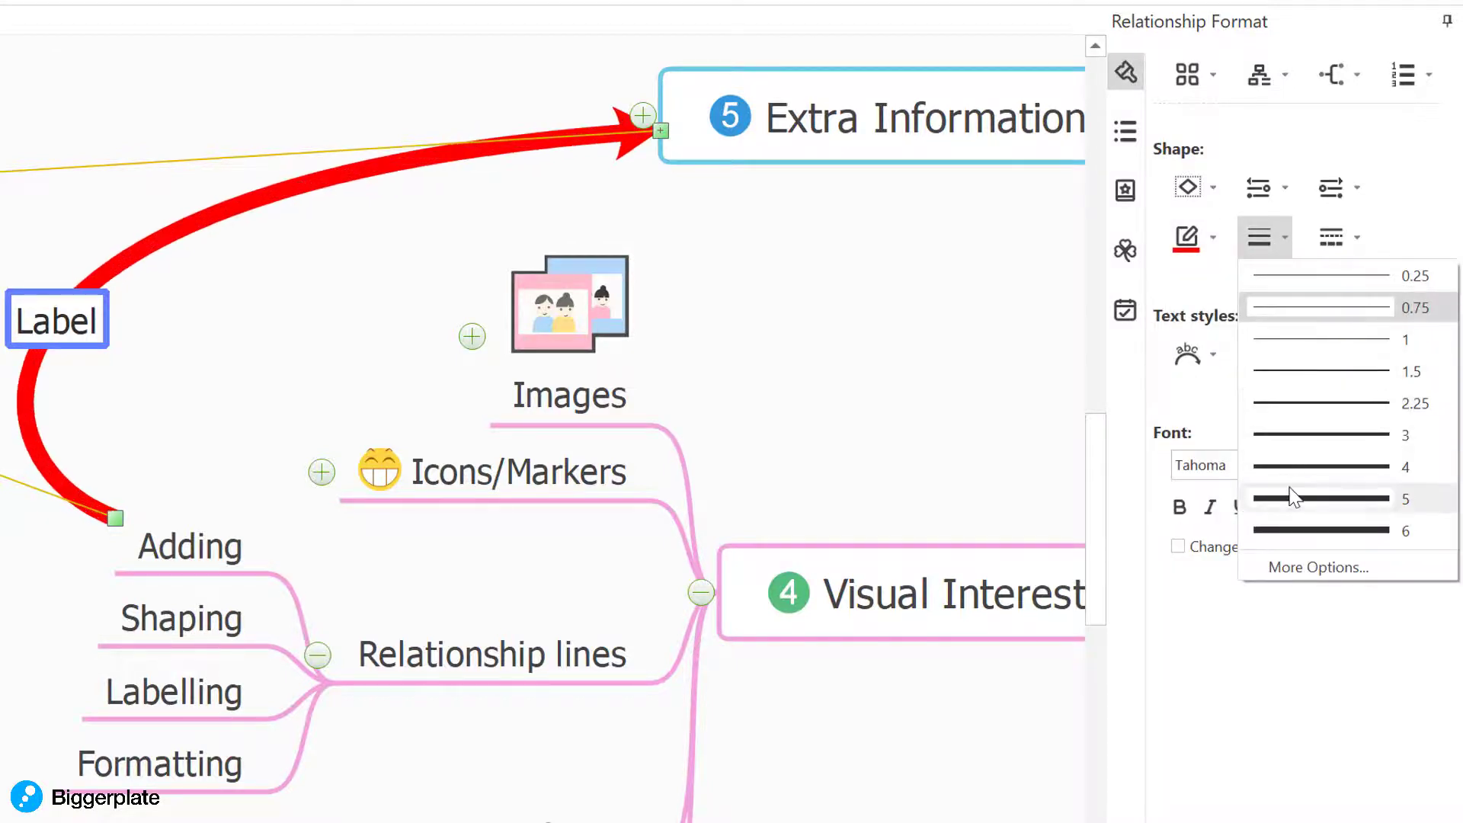
left_click(1316, 418)
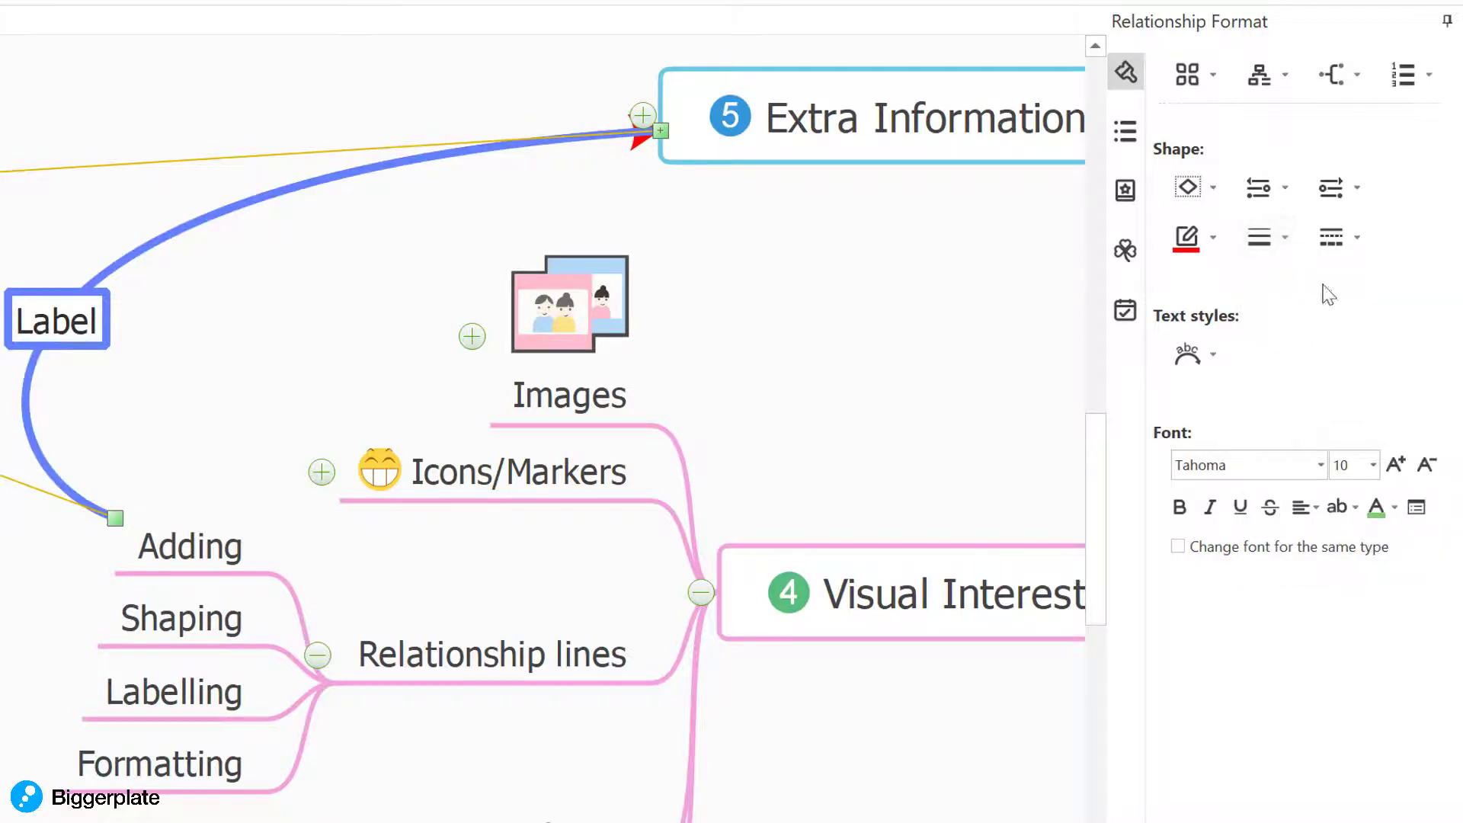
Add a filled begin arrowhead to the red relationship line at its "Adding" end.
left_click(1278, 190)
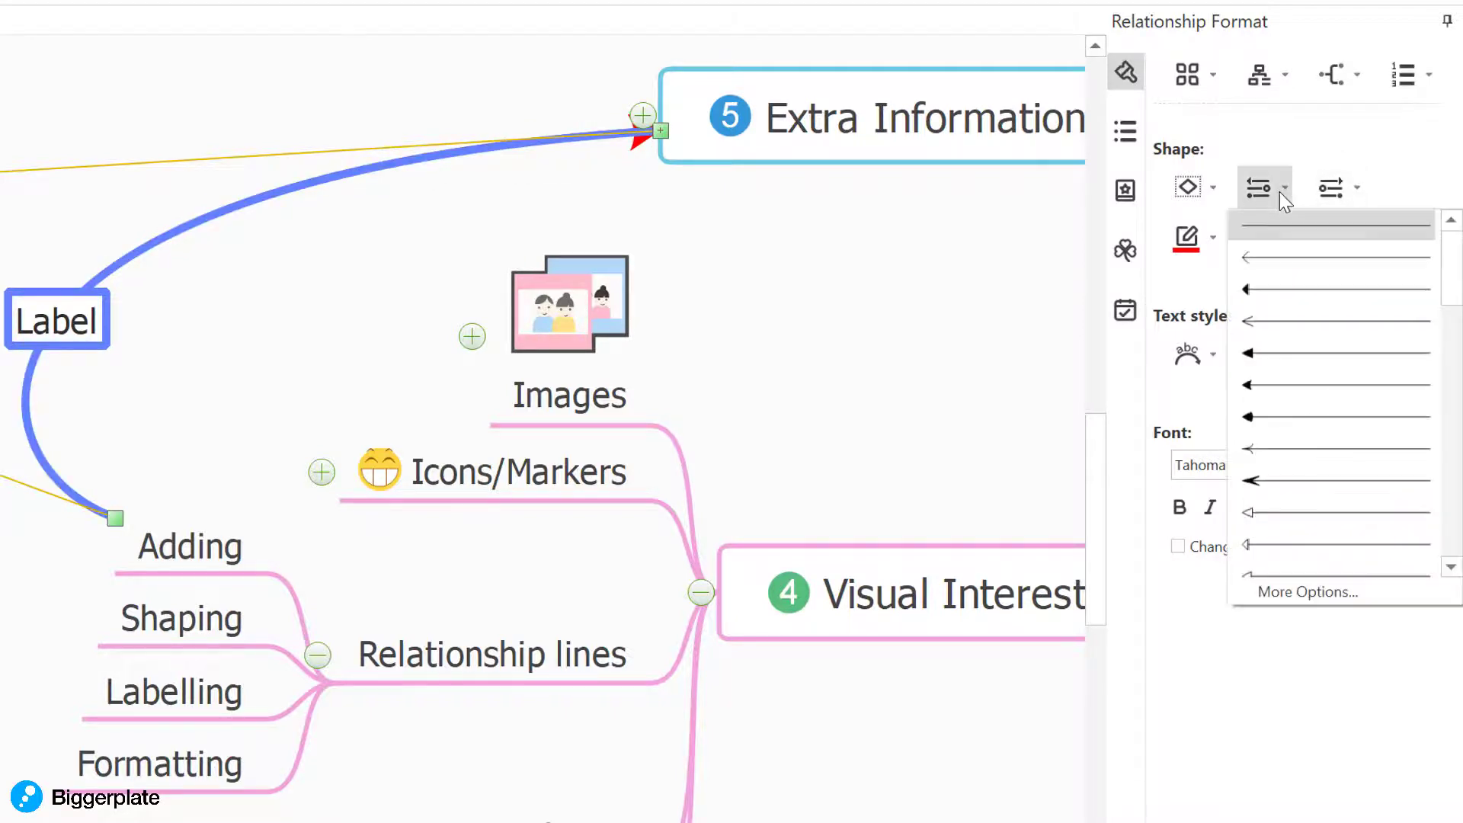
left_click(1295, 291)
left_click(757, 300)
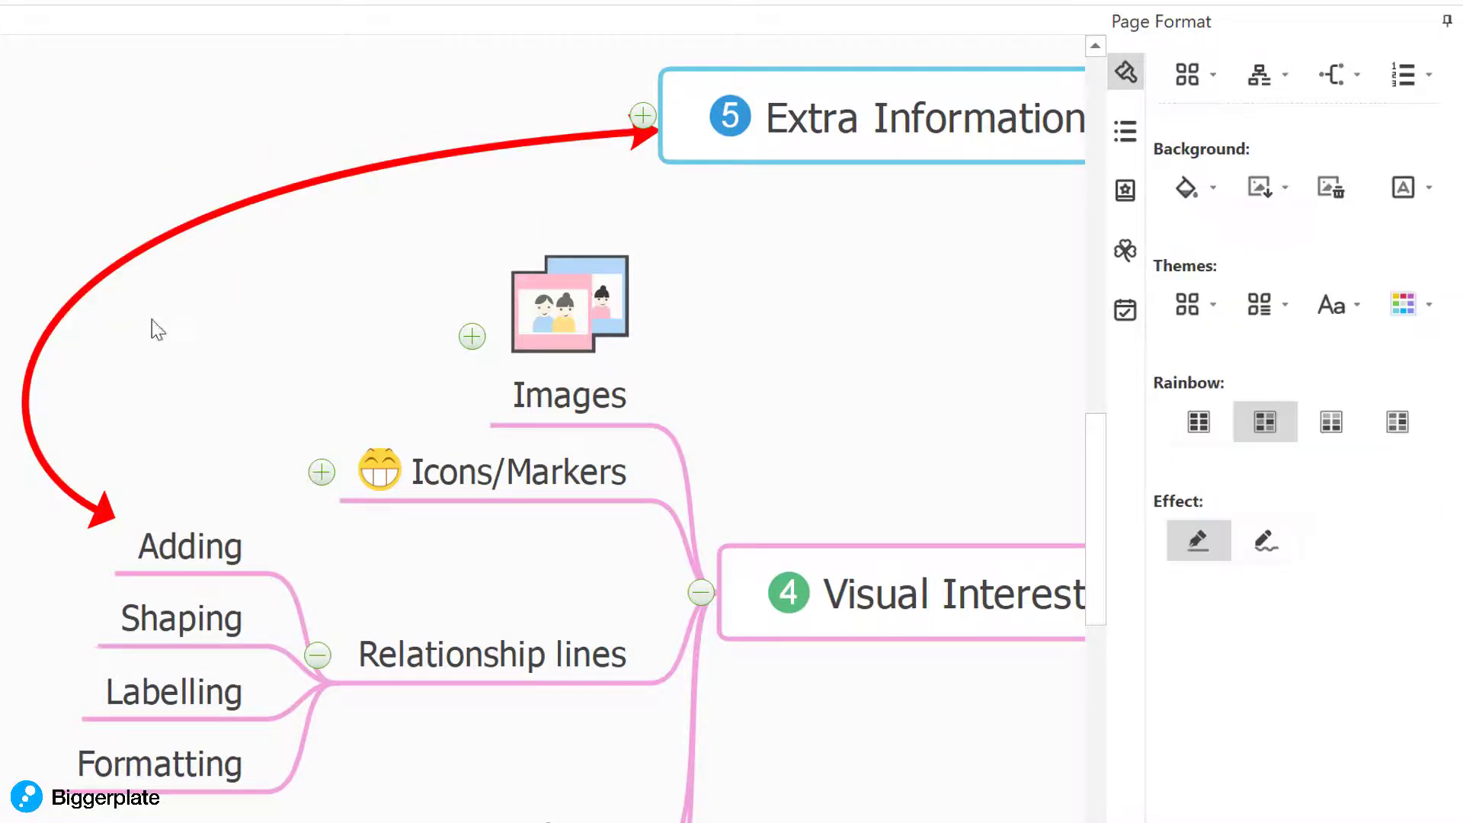
Label the red relationship line "Problem".
left_click(241, 212)
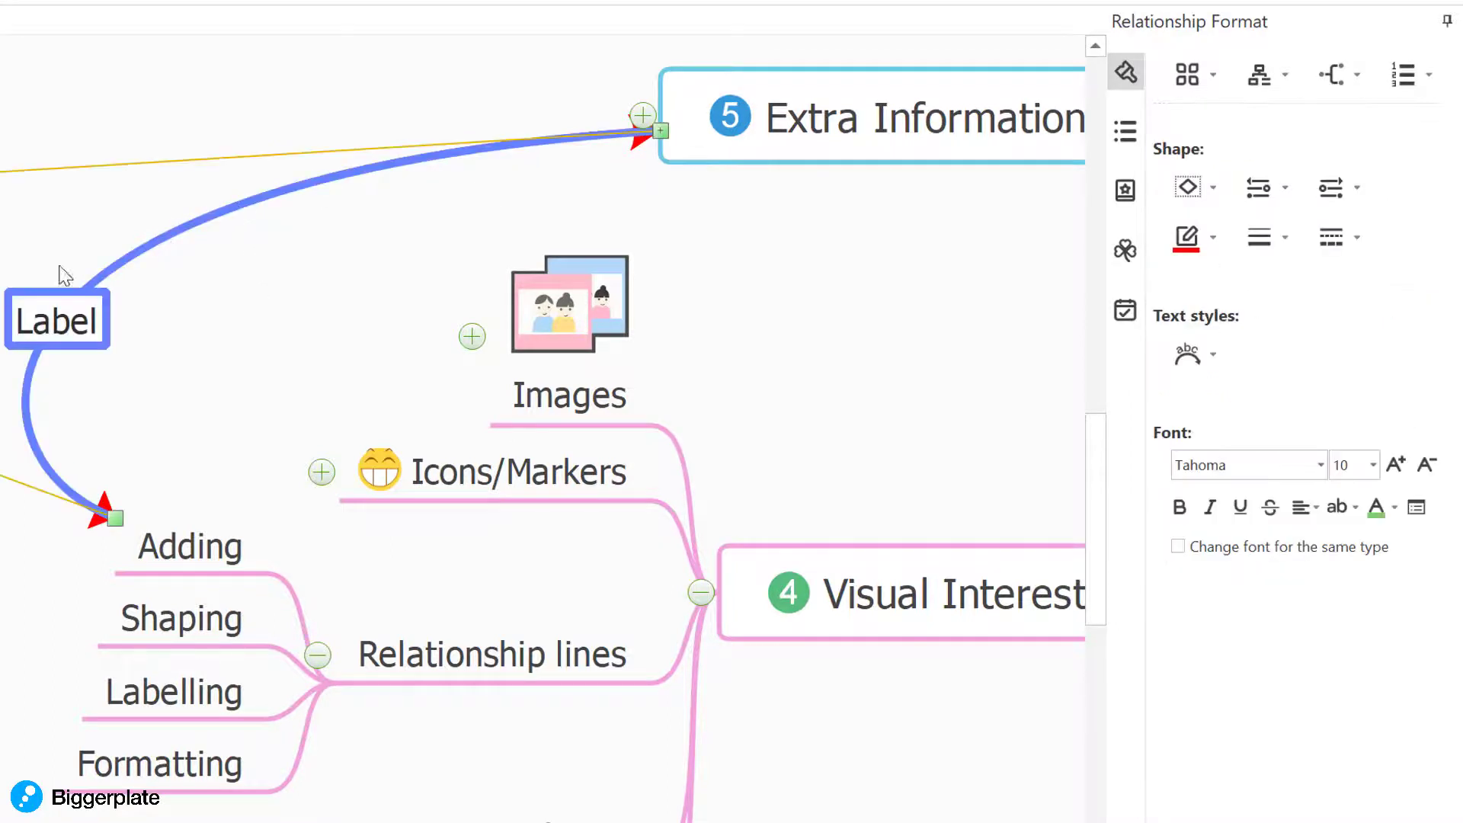
left_click(38, 328)
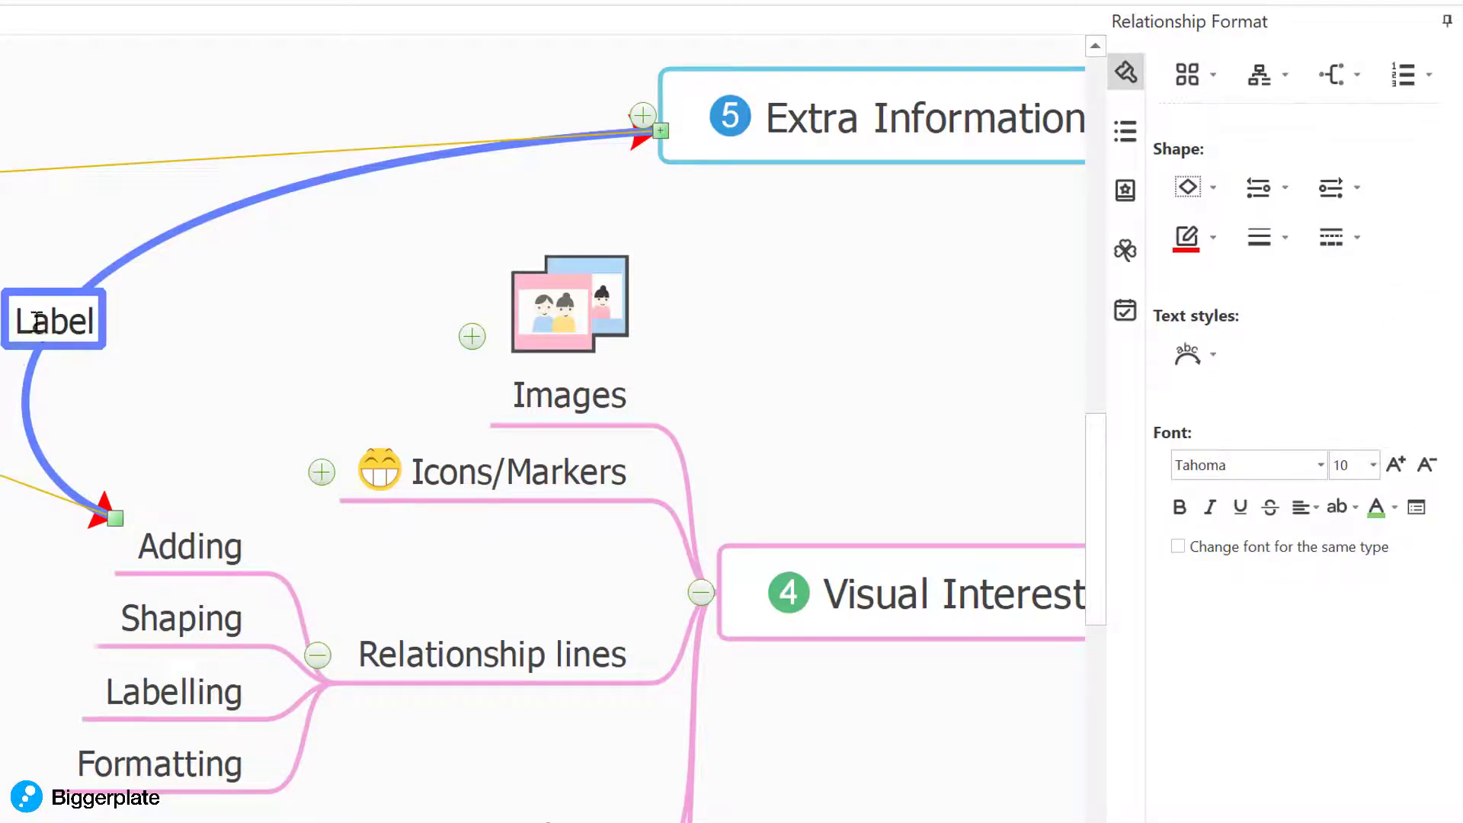
double_click(36, 323)
type("Problem")
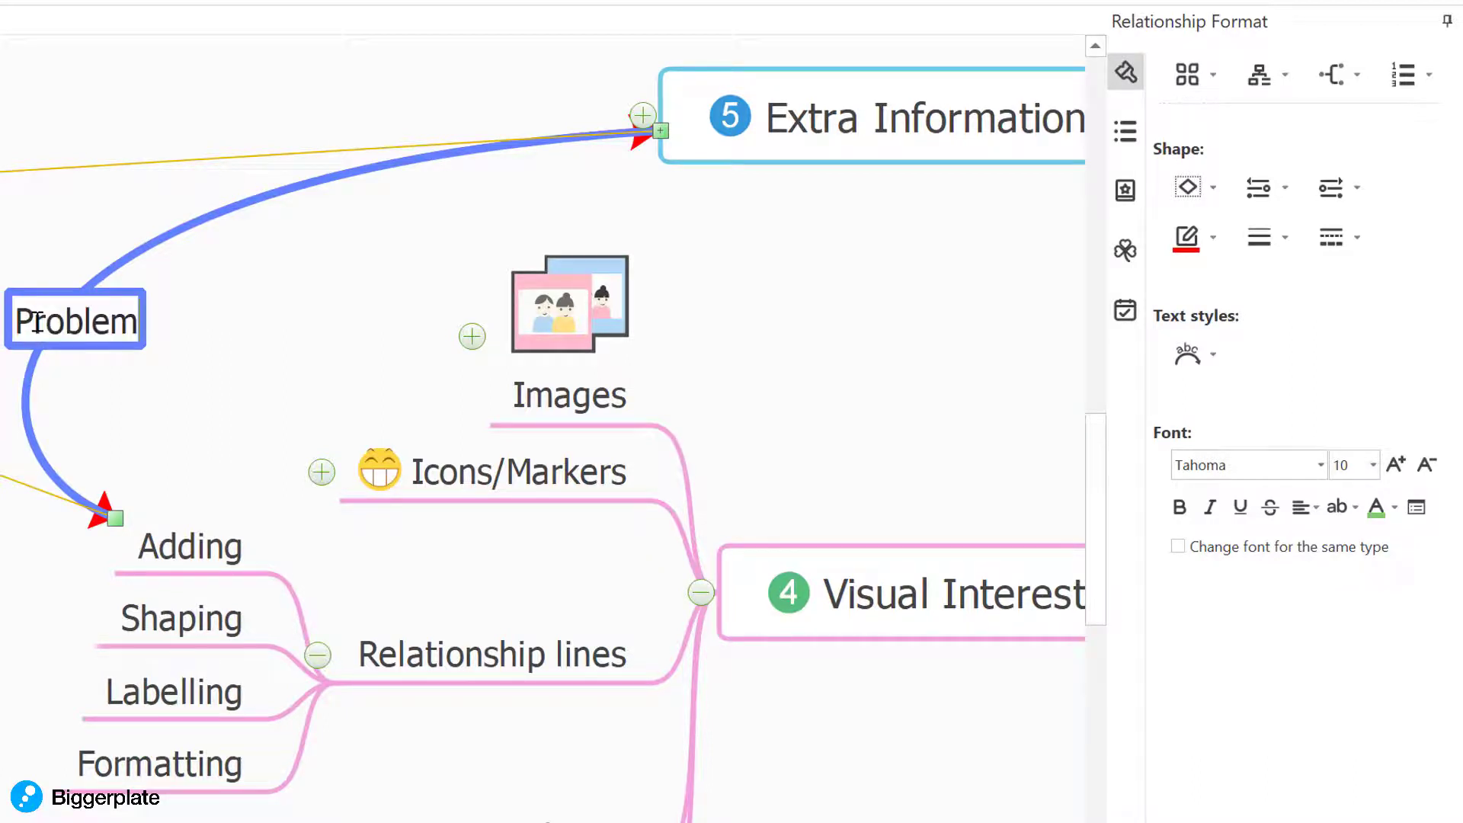
key("Return")
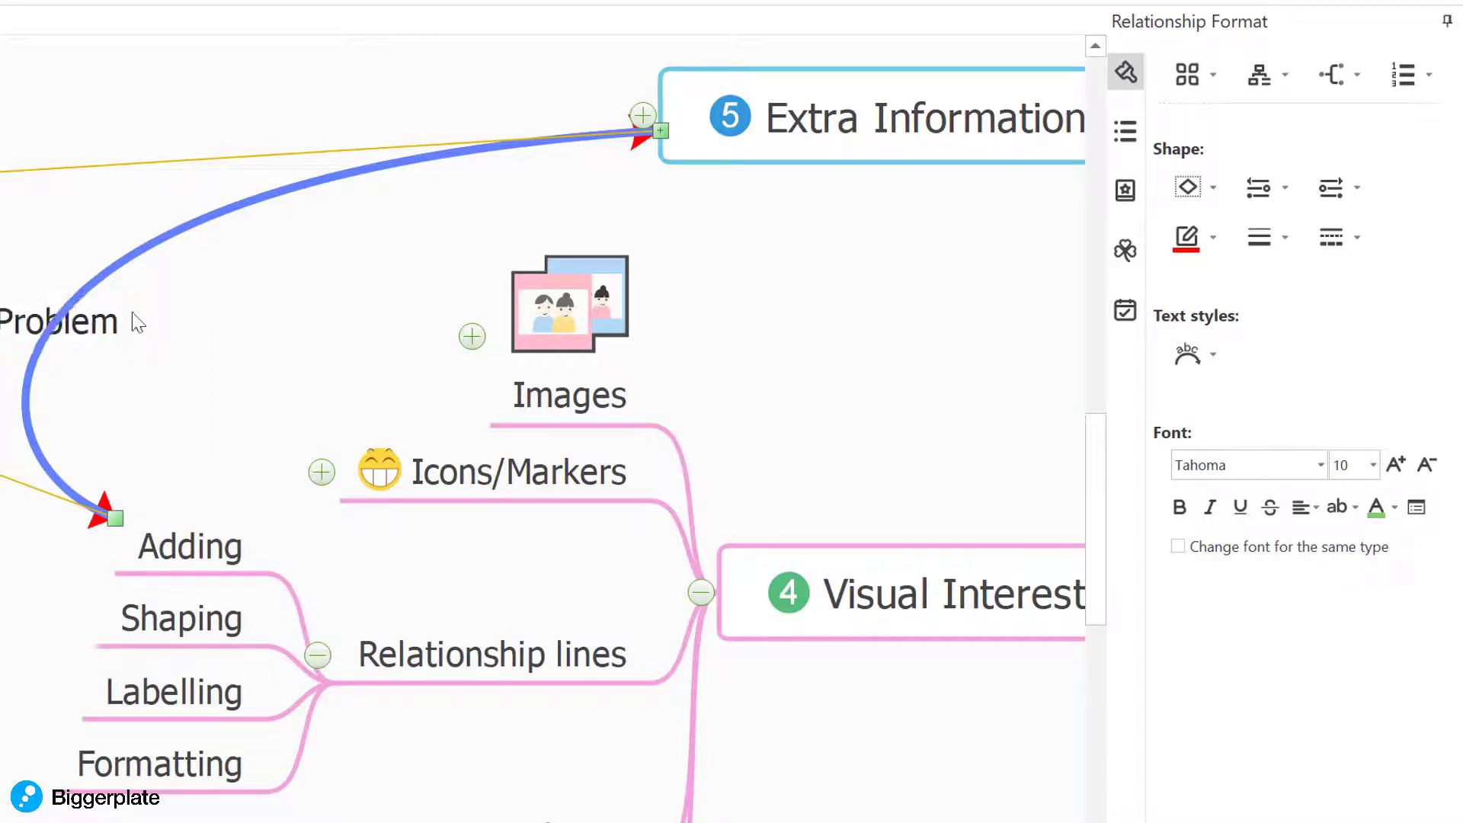
Change the text style of the red relationship line so its "Problem" label runs above and along the curve.
left_click(253, 295)
left_click_drag(327, 272, 141, 283)
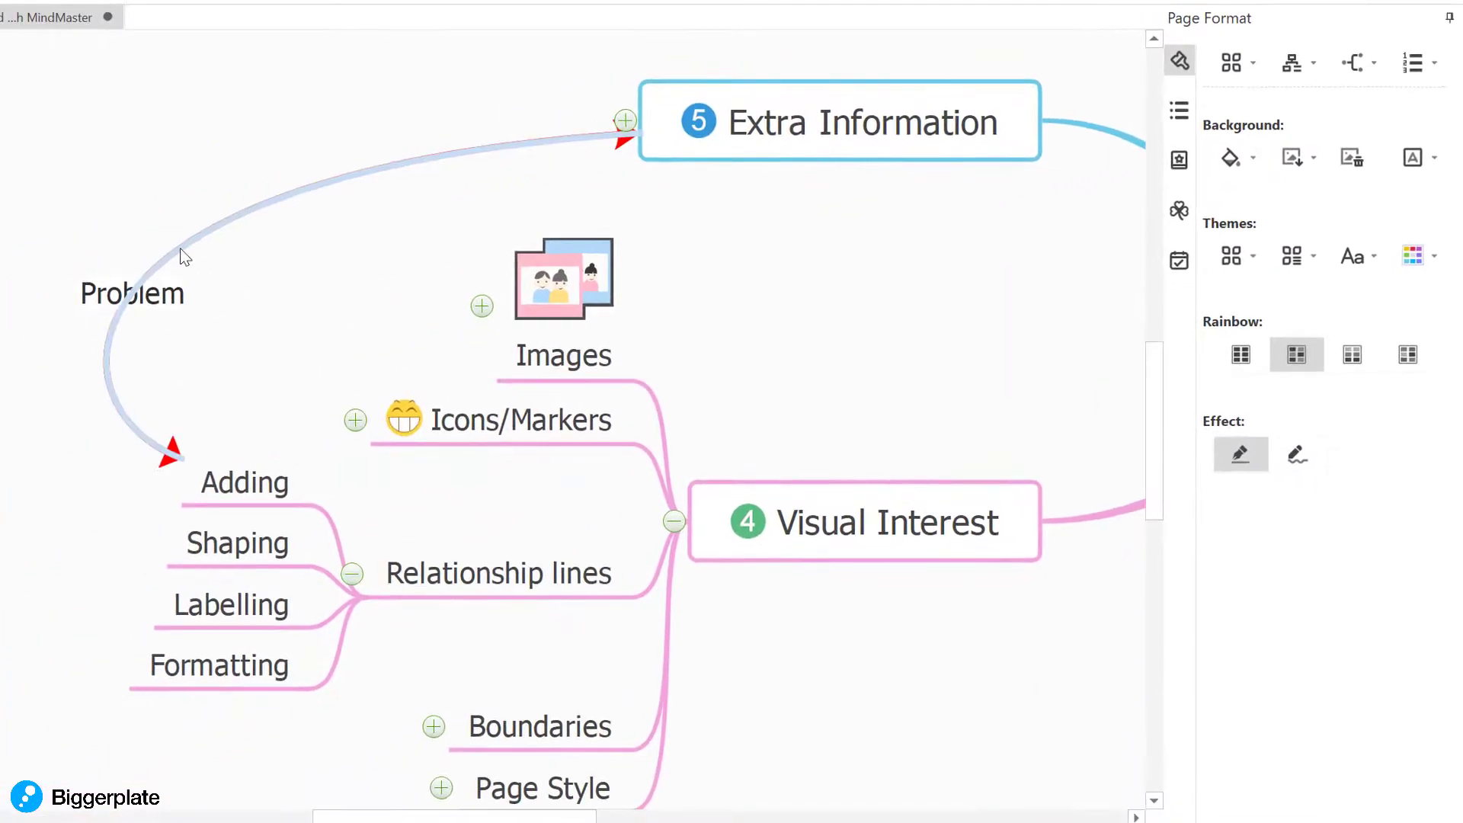
left_click(183, 255)
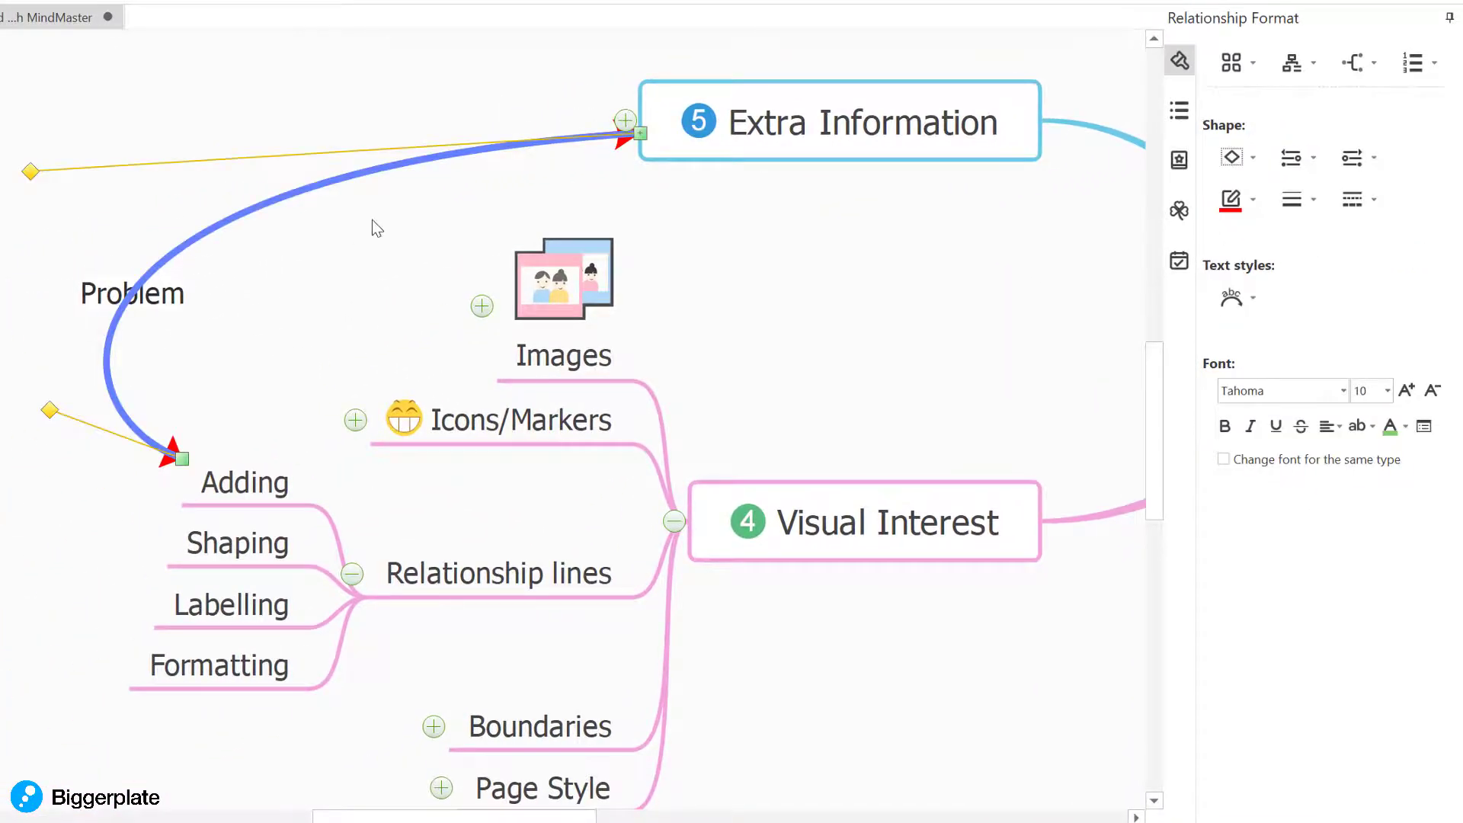
left_click(1247, 297)
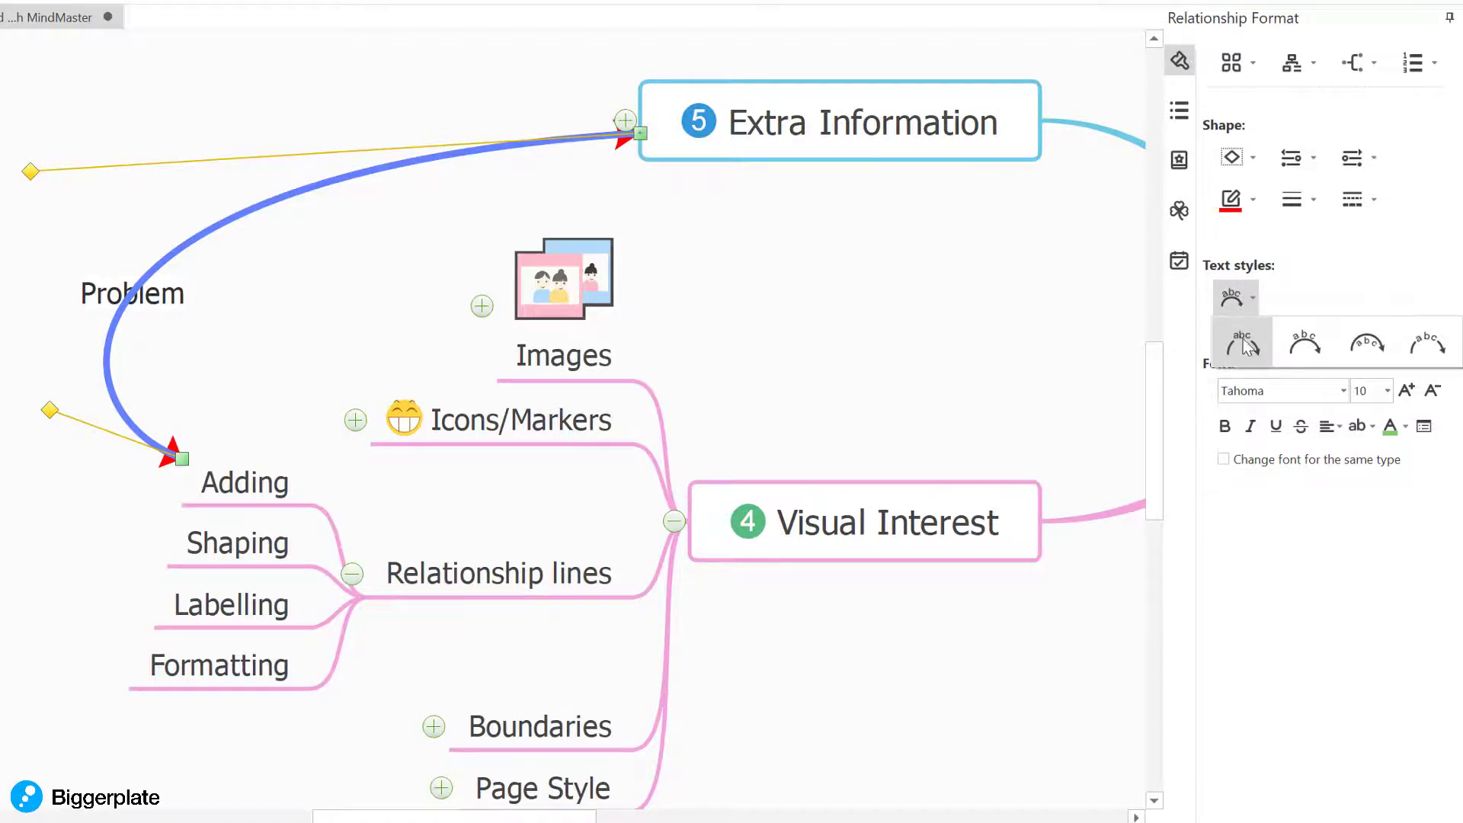
left_click(1304, 347)
left_click(807, 276)
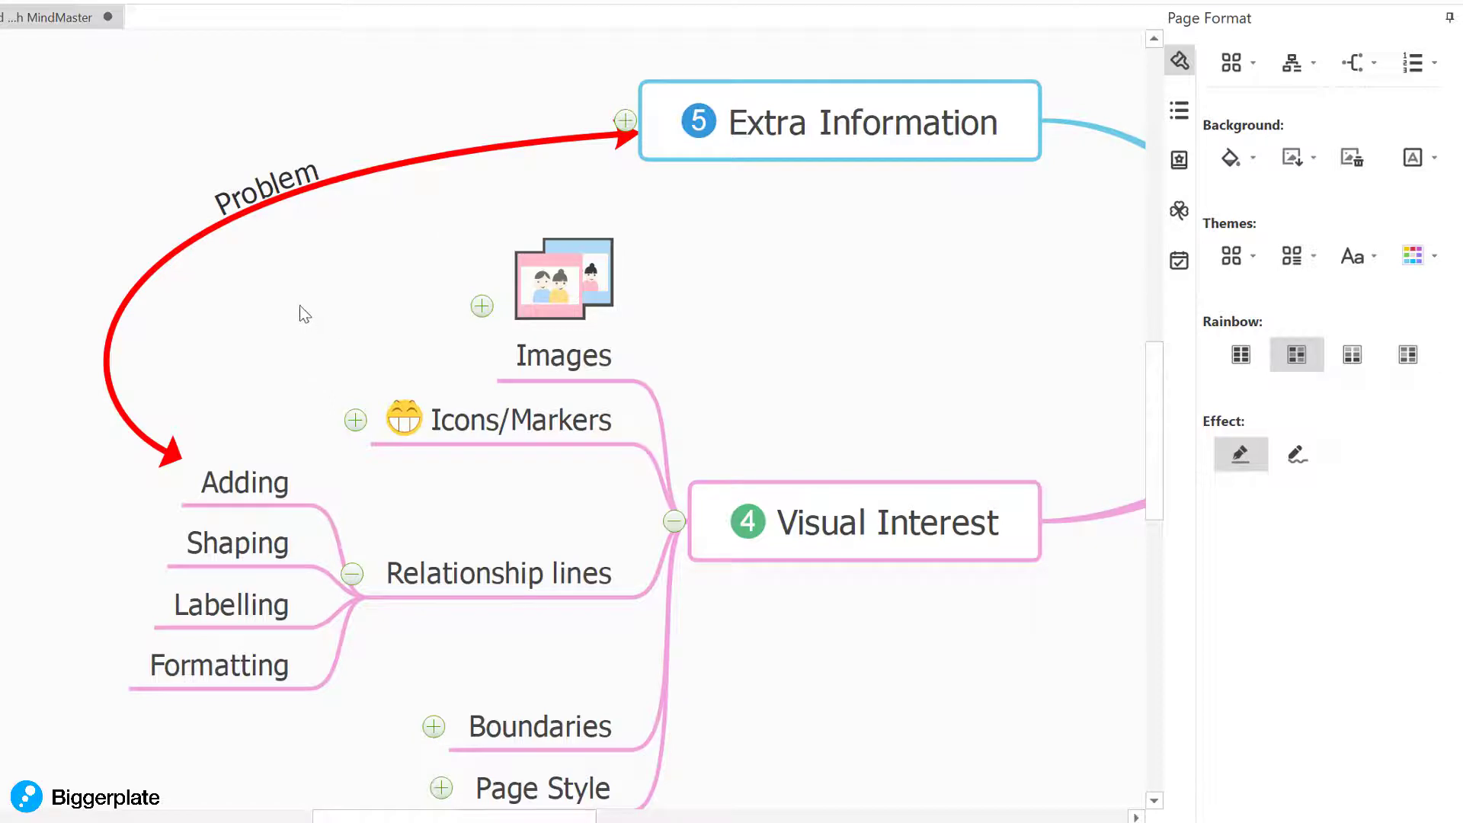
left_click_drag(313, 304, 391, 262)
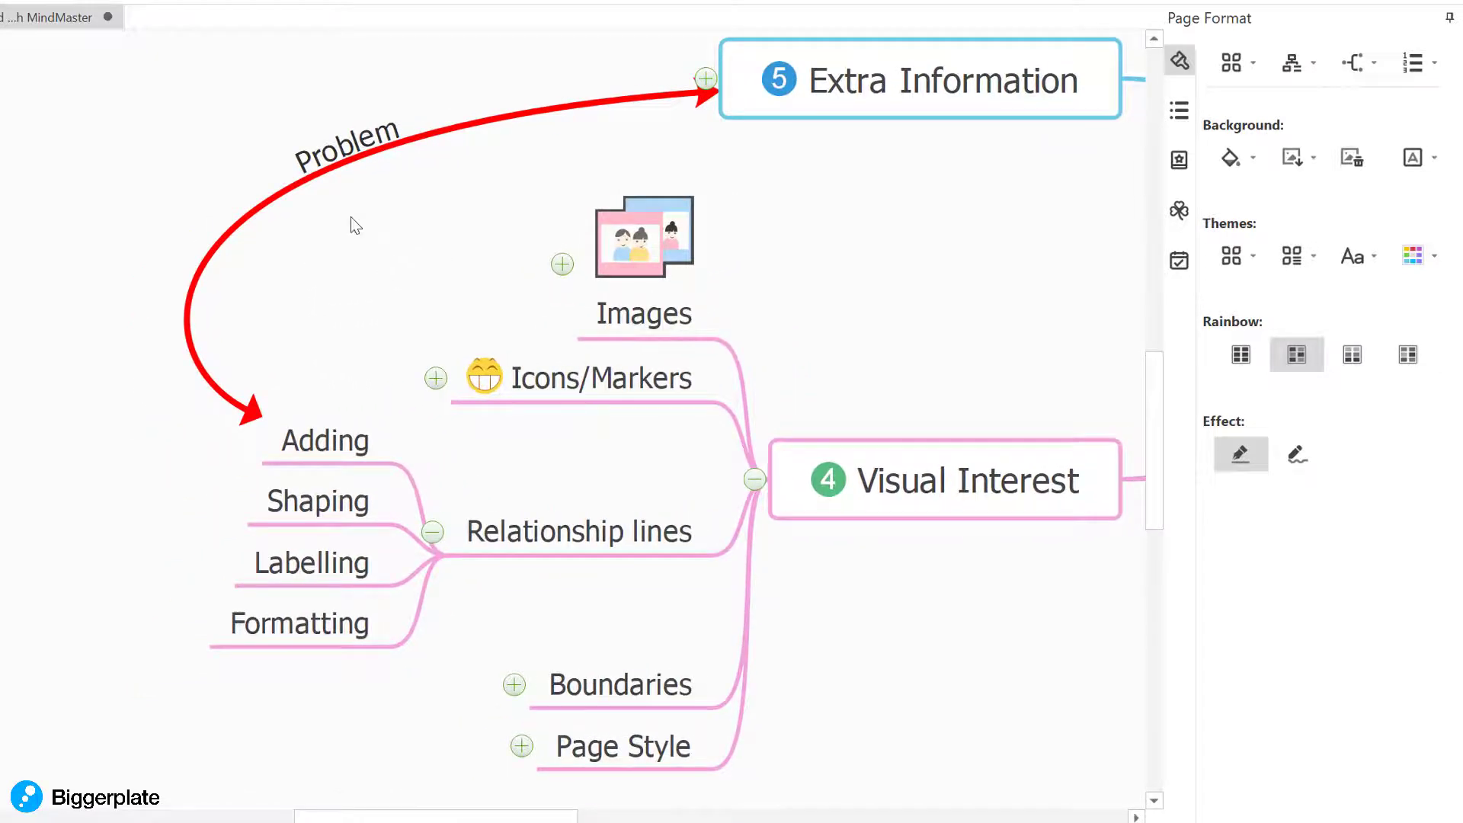
Delete the red "Problem" relationship line and expand the "Boundaries" topic to show its subtopics.
left_click(332, 172)
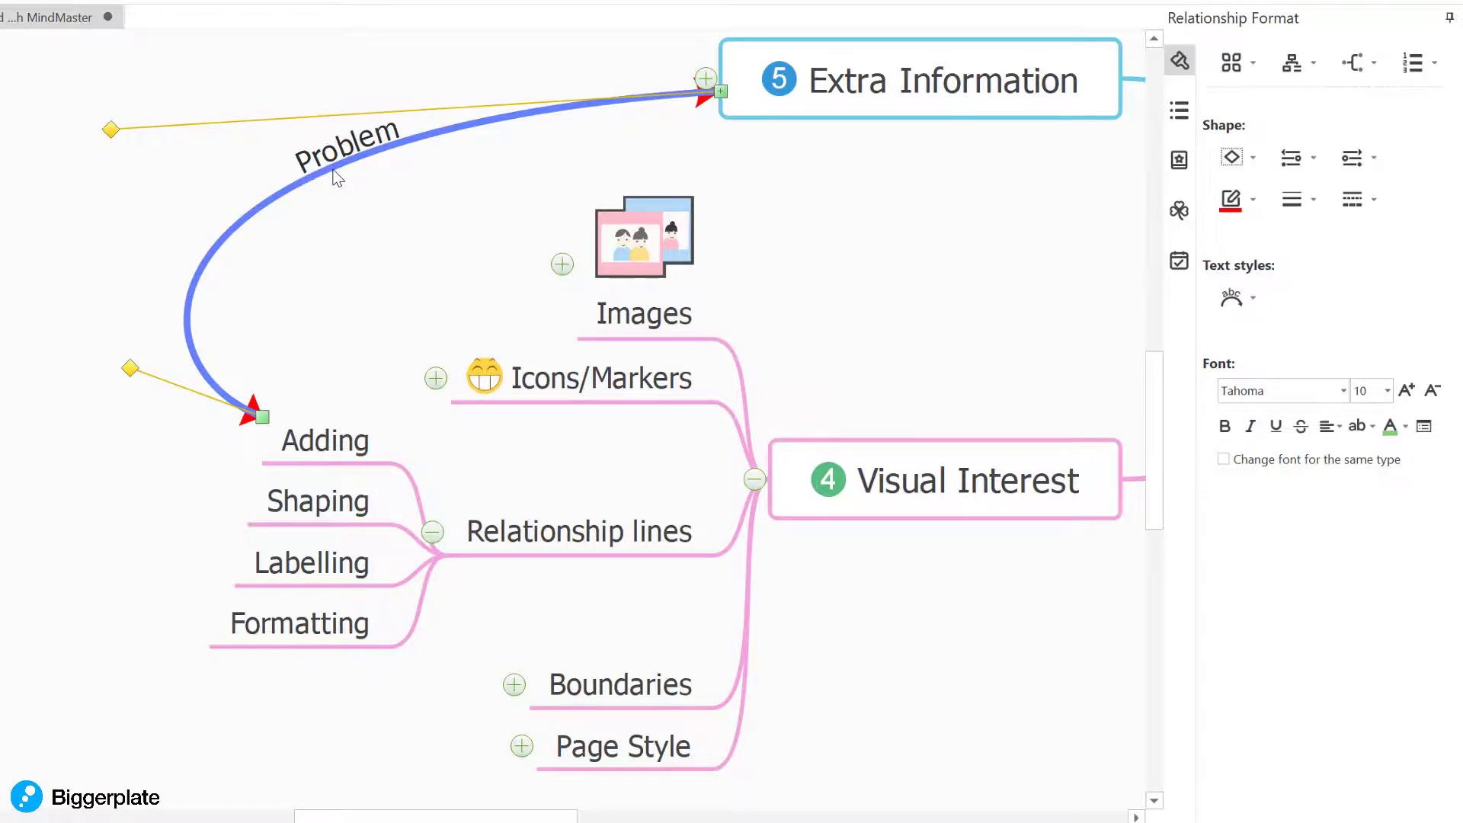
key("Delete")
left_click(323, 179)
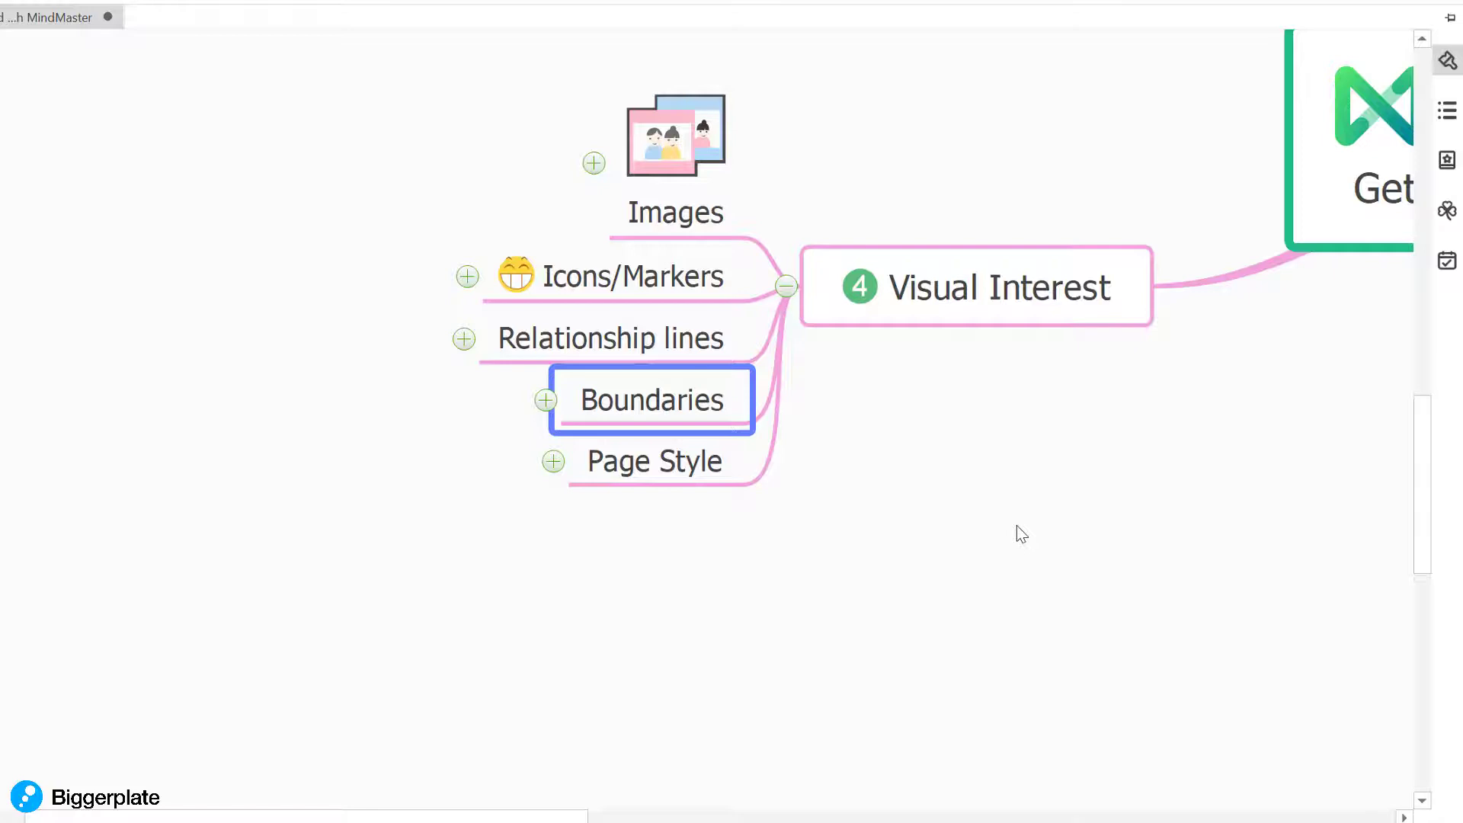
left_click(545, 399)
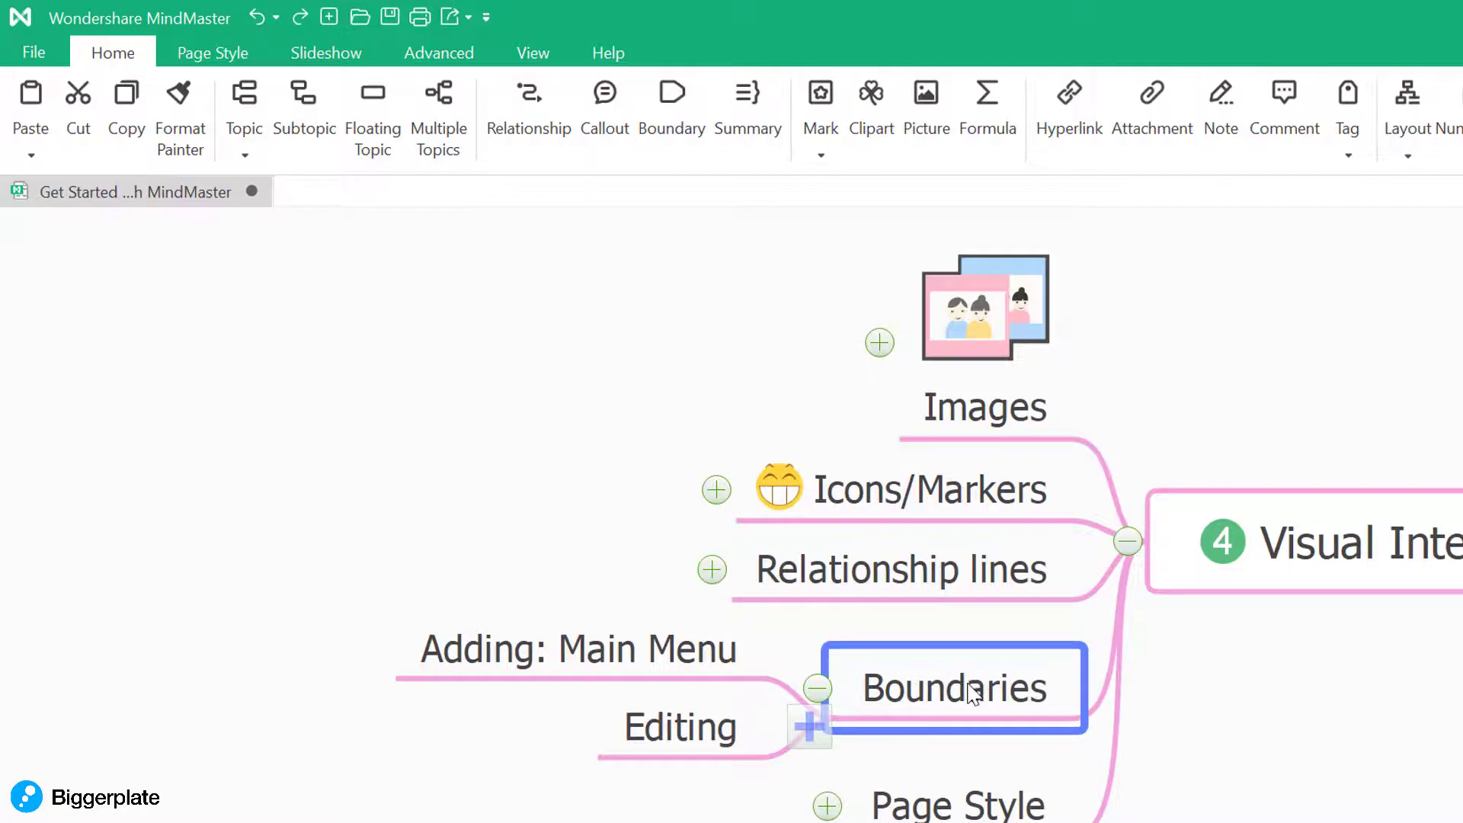
Try a boundary around the whole "Visual Interest" branch and undo it.
left_click(1371, 548)
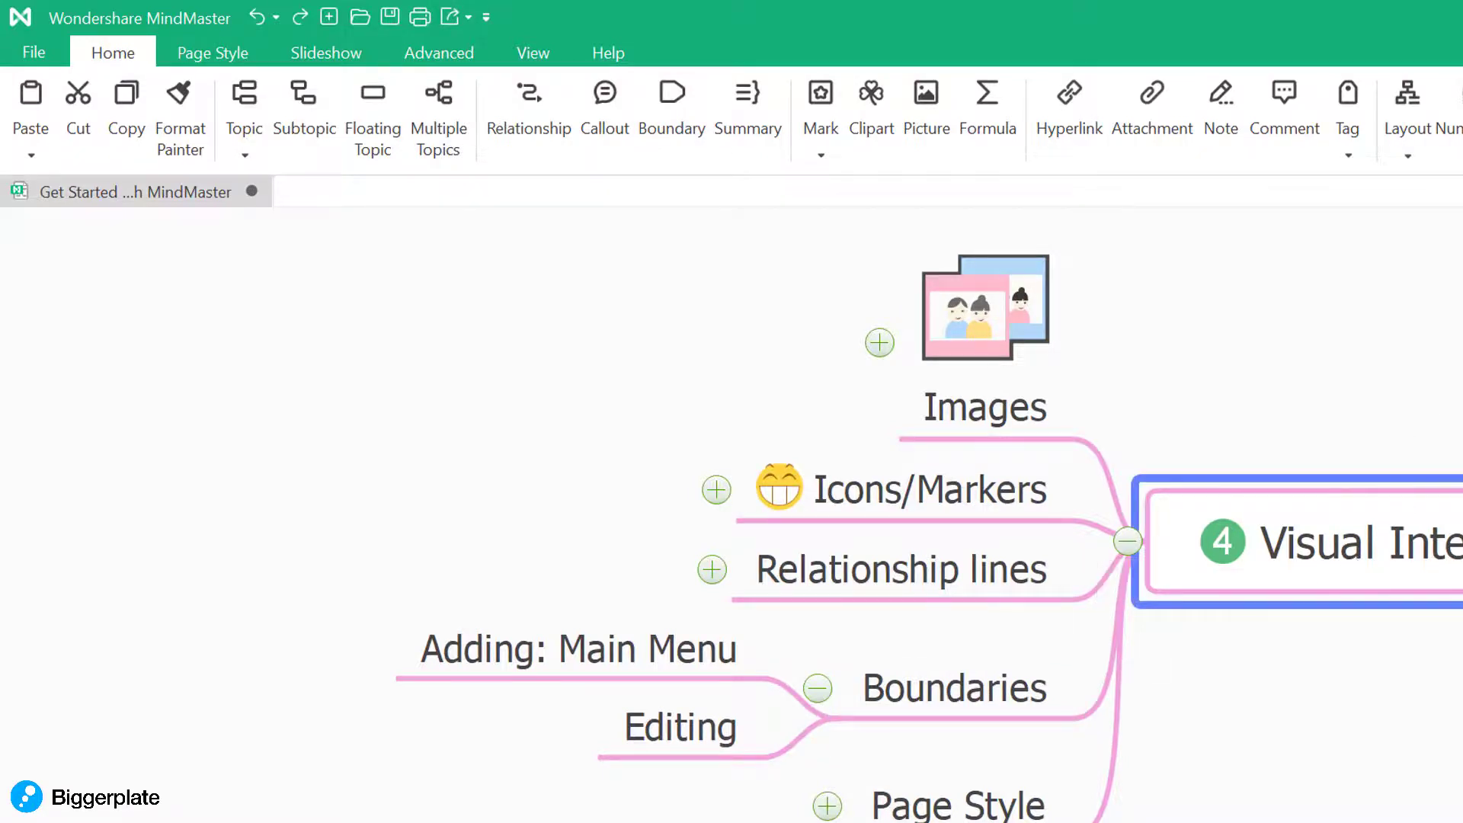
left_click_drag(926, 635, 1453, 643)
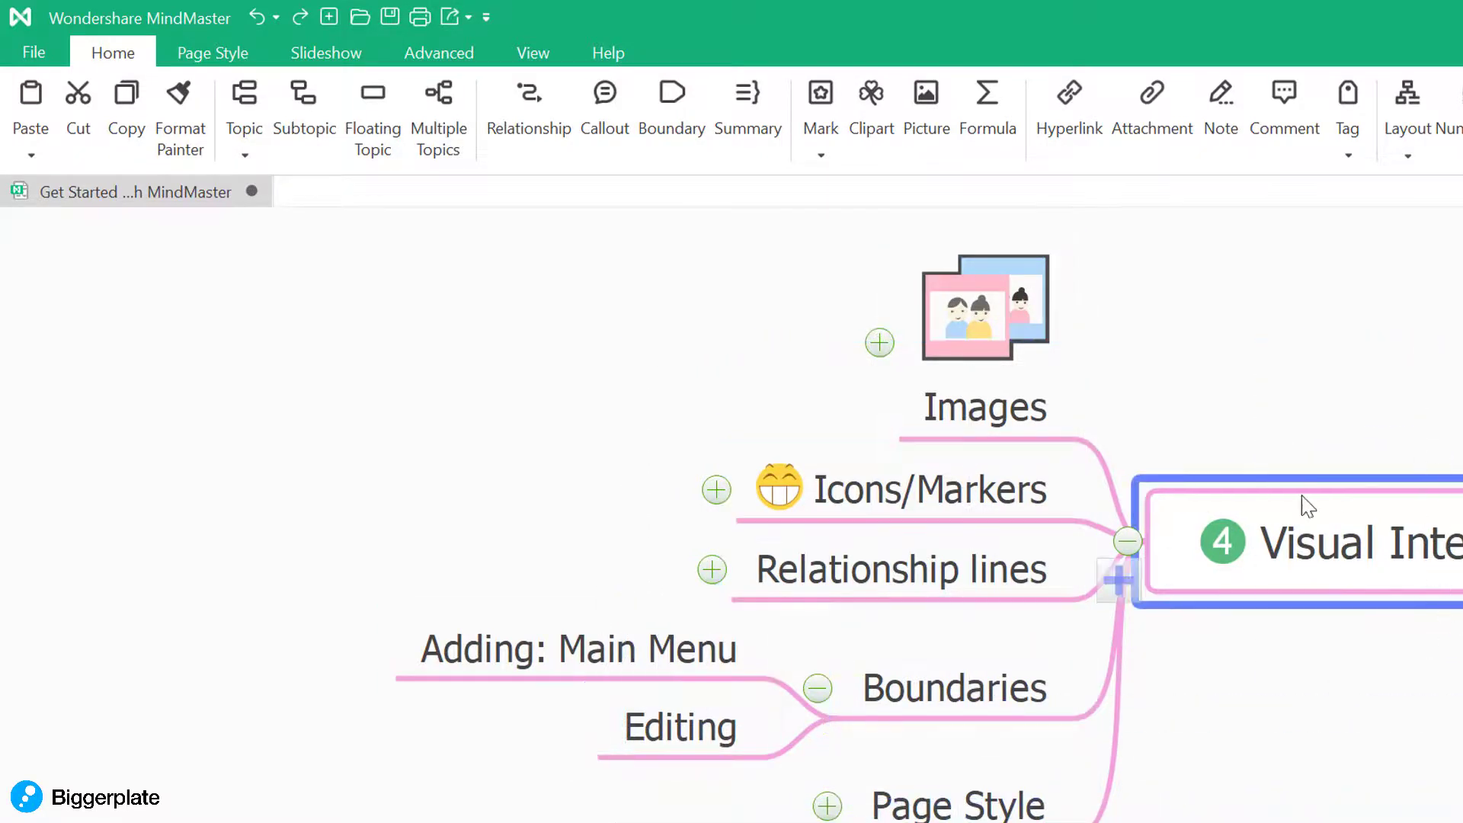
left_click(673, 97)
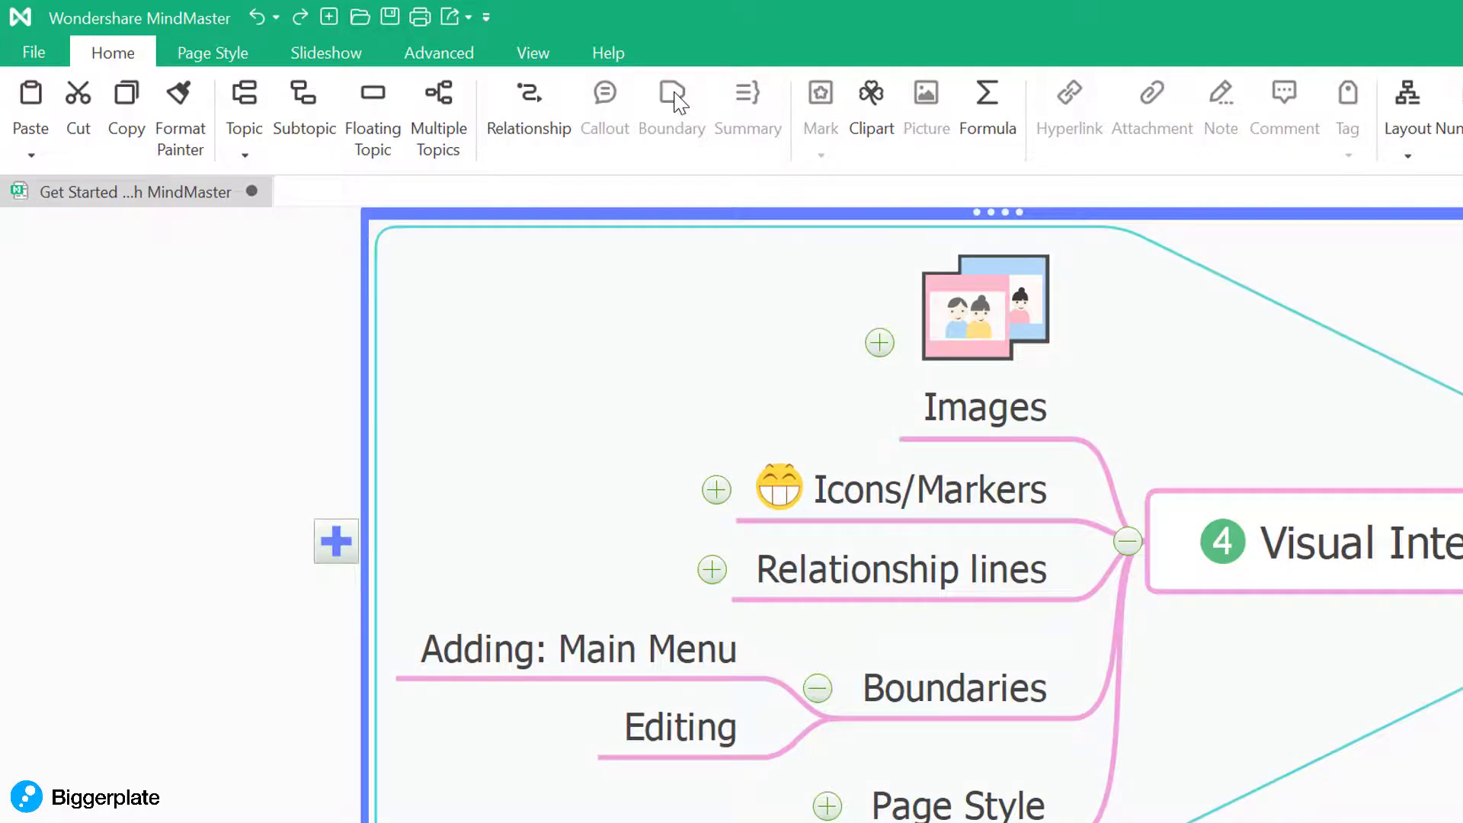
key("ctrl+z")
Add a boundary around the "Boundaries" topic and its two subtopics.
left_click(982, 690)
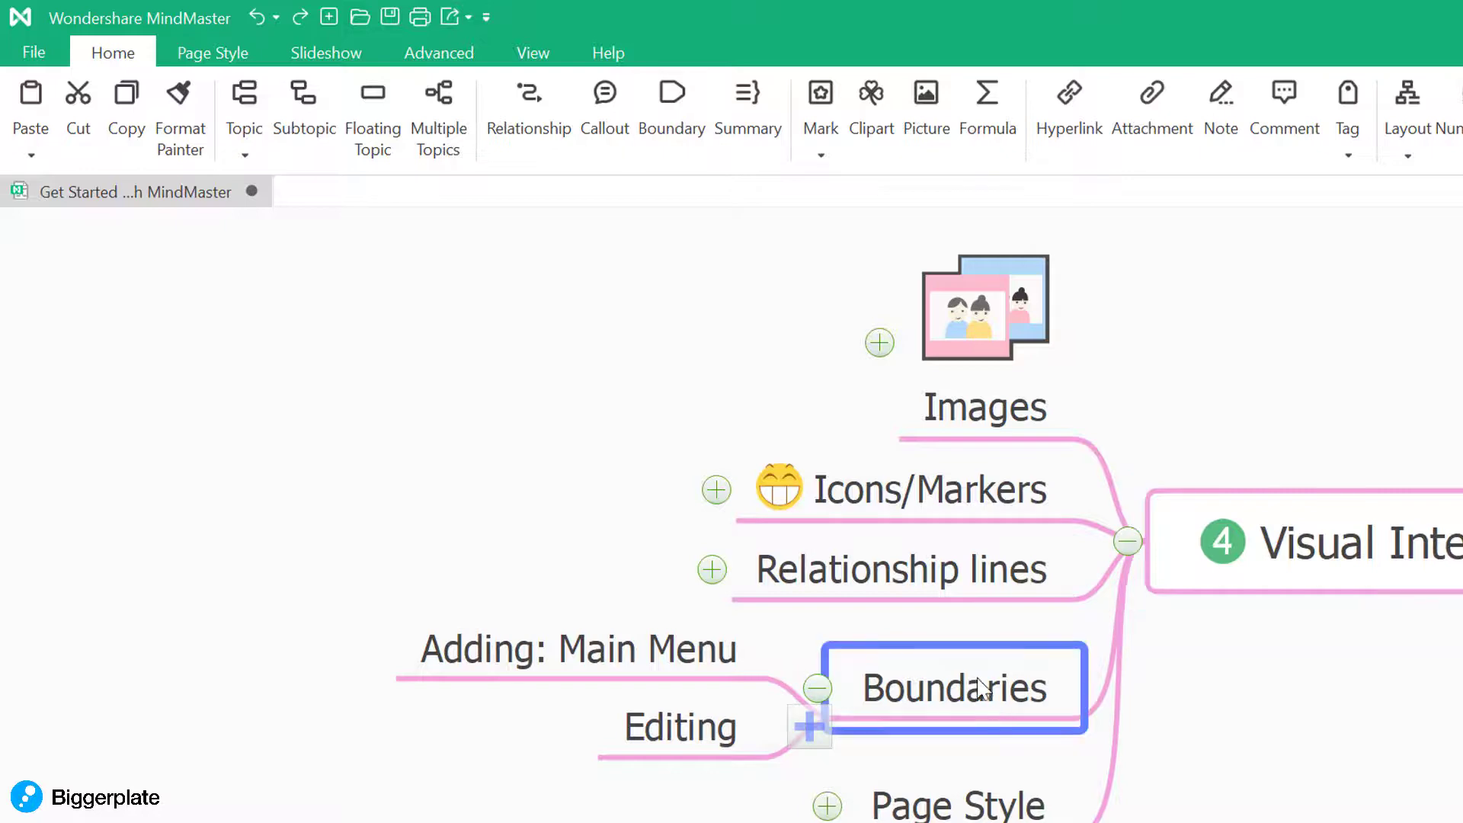
left_click(672, 97)
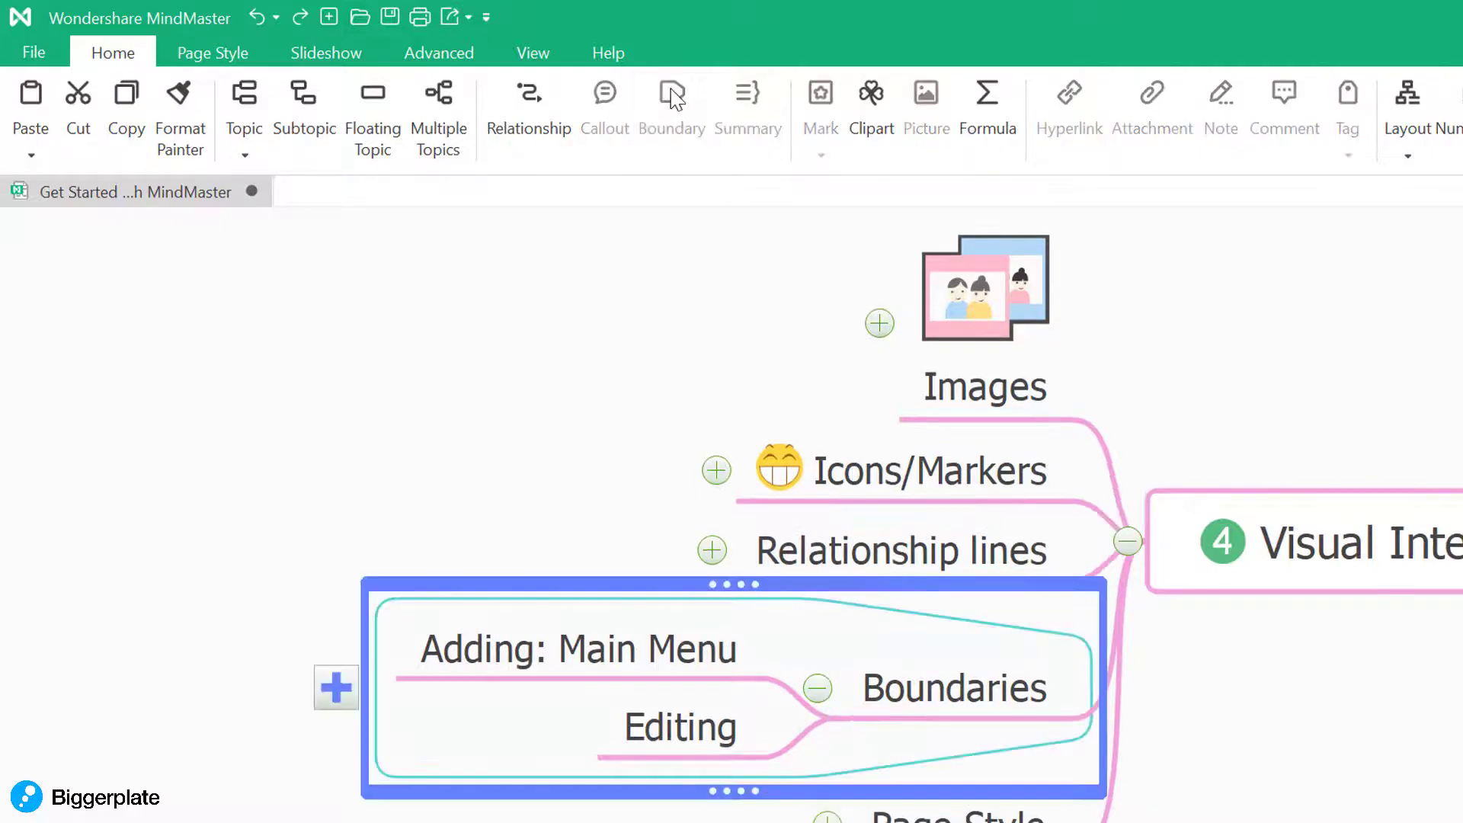
left_click(975, 335)
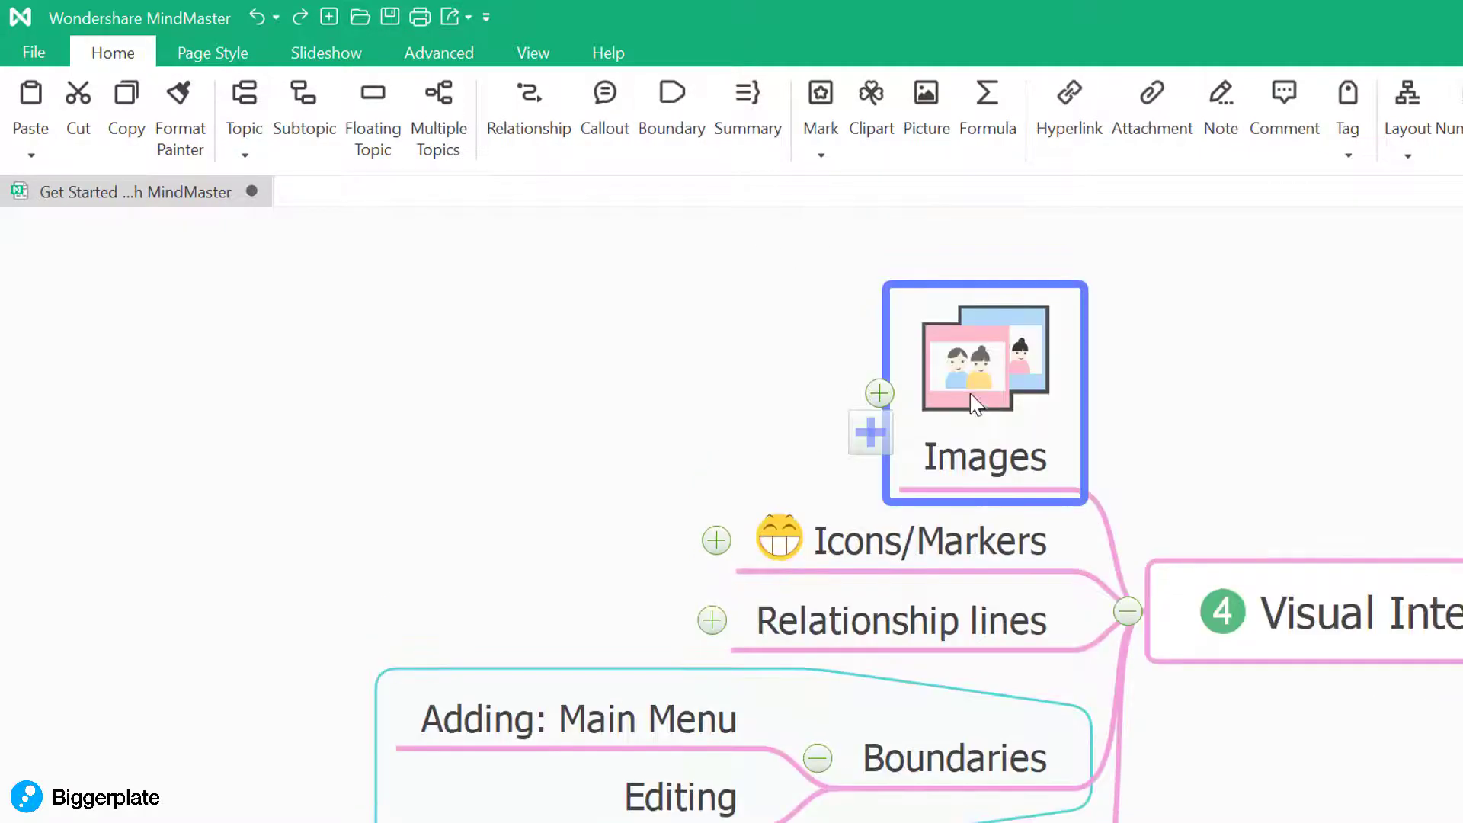
left_click(981, 576)
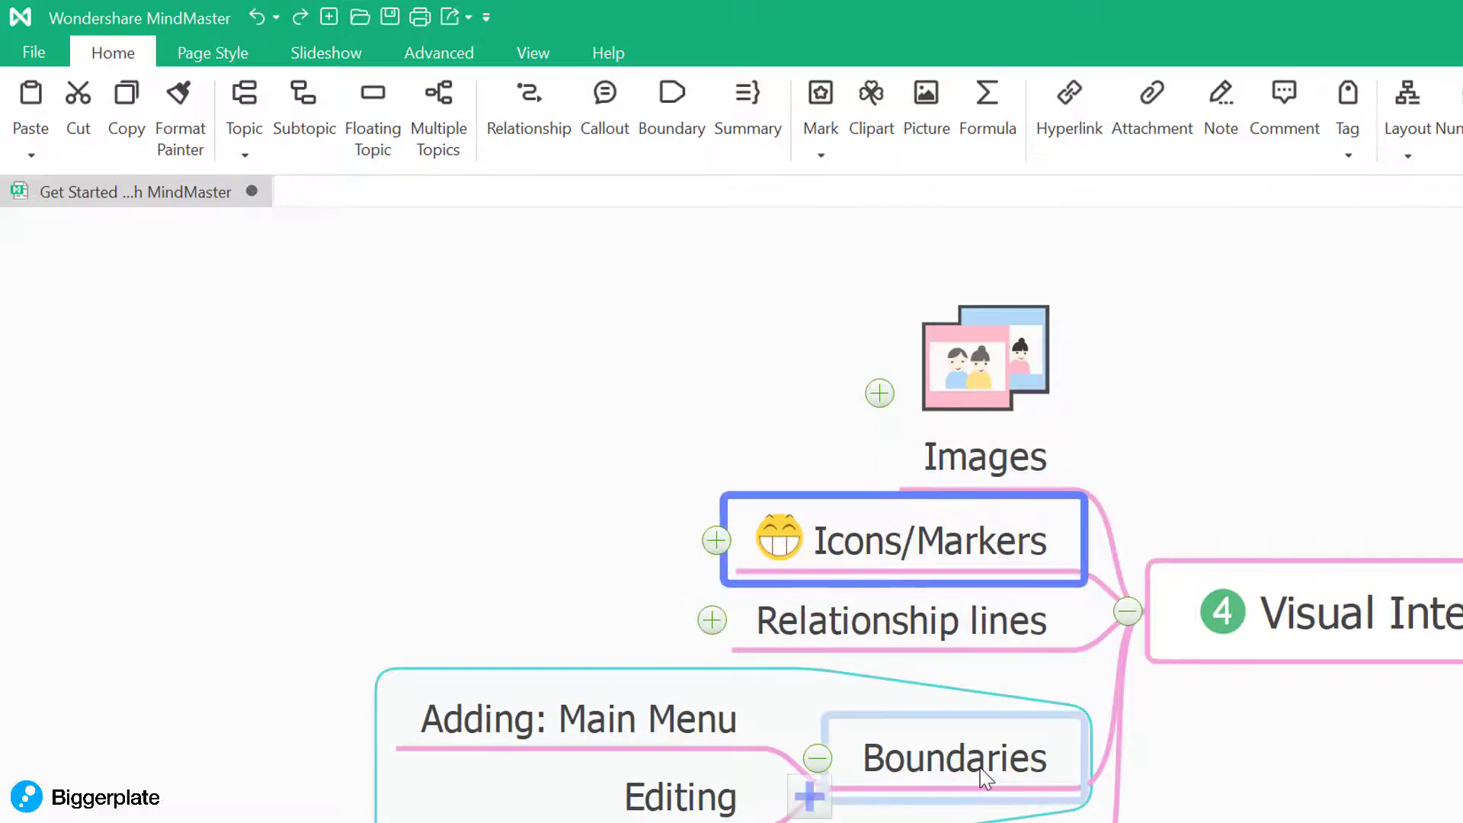
left_click(1105, 813)
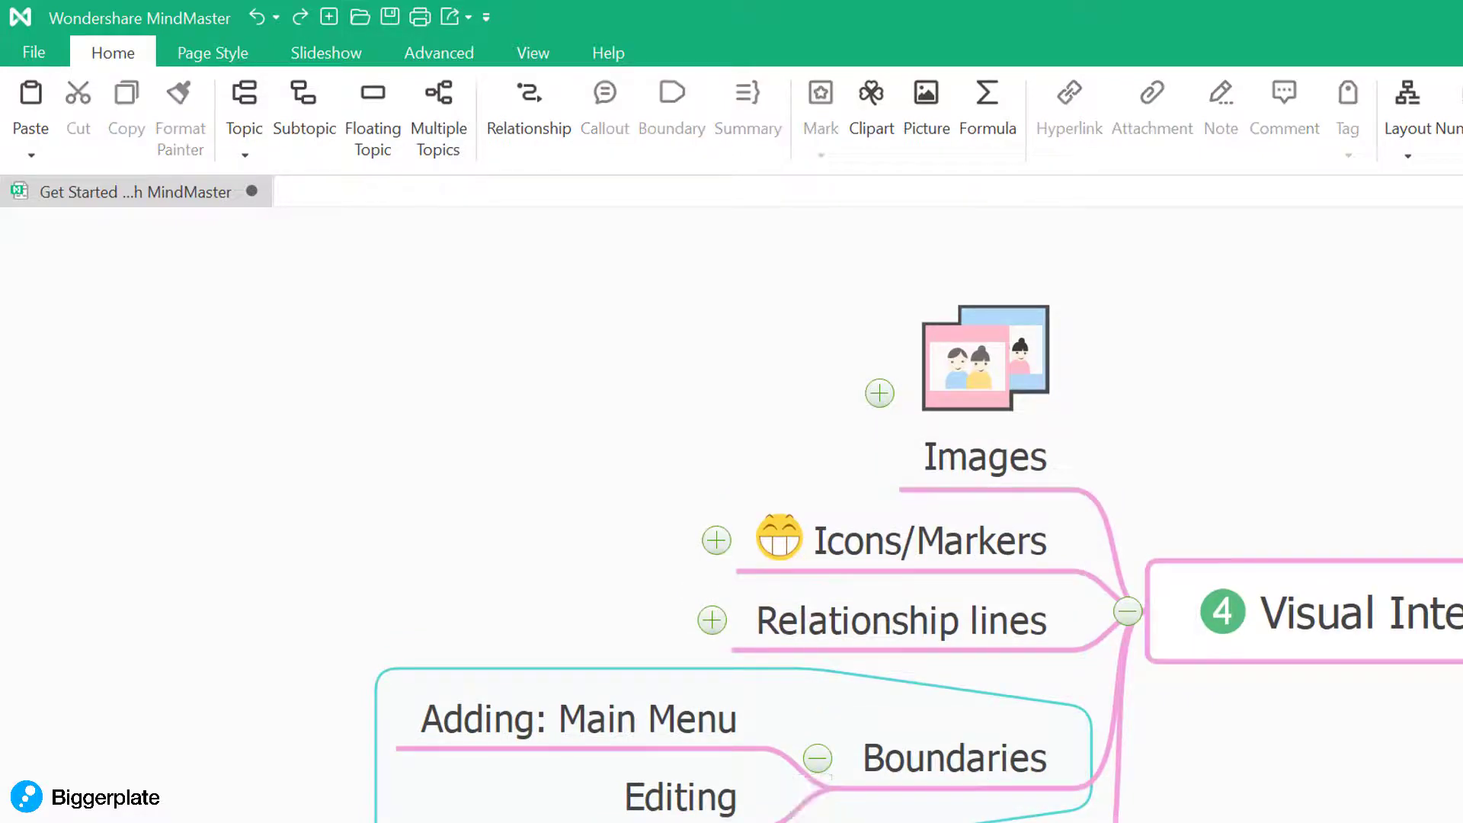
left_click(994, 758)
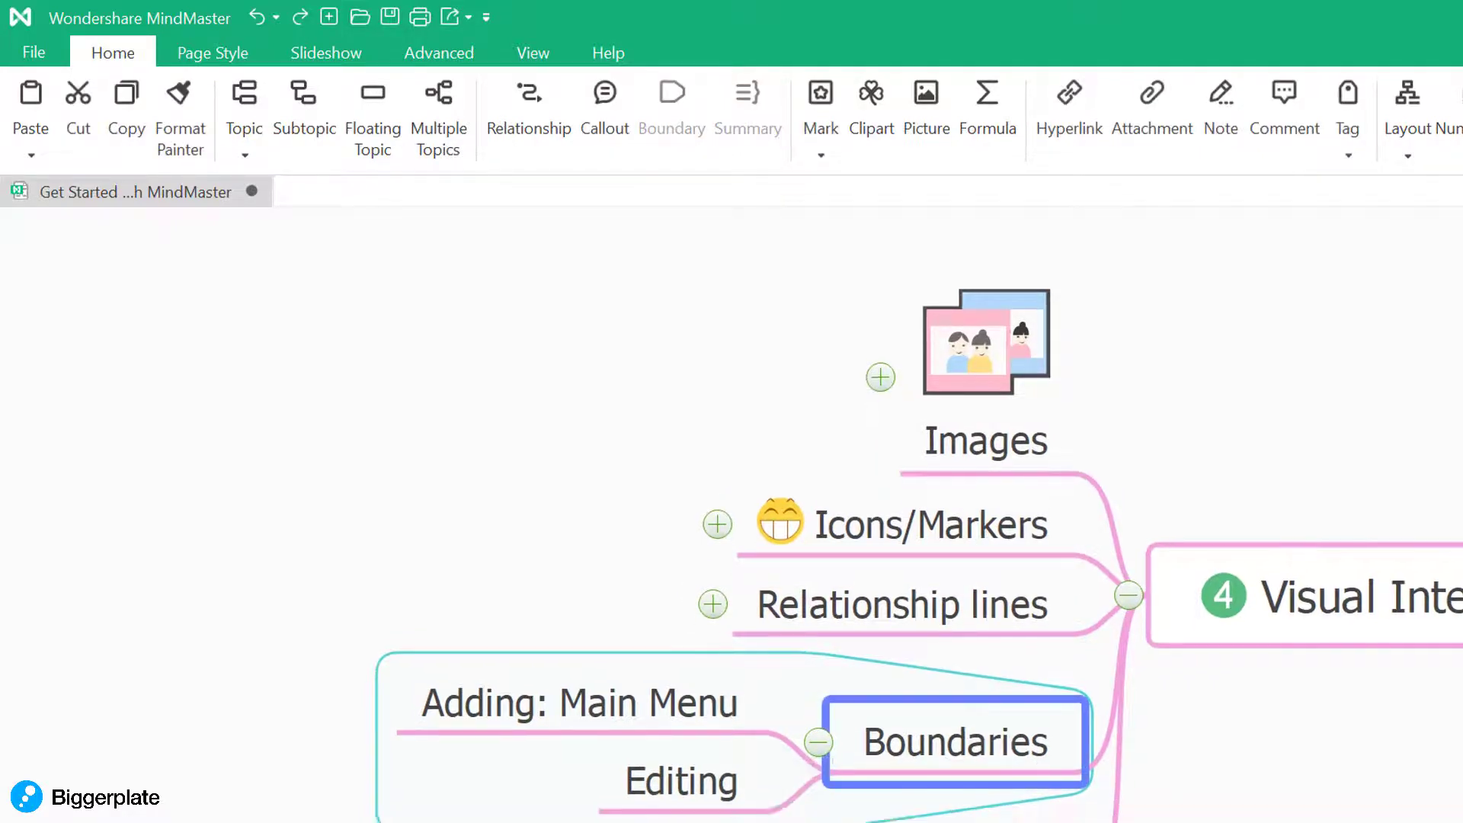
Give the boundary around the "Boundaries" branch a solid turquoise fill with 59% transparency.
left_click(893, 732)
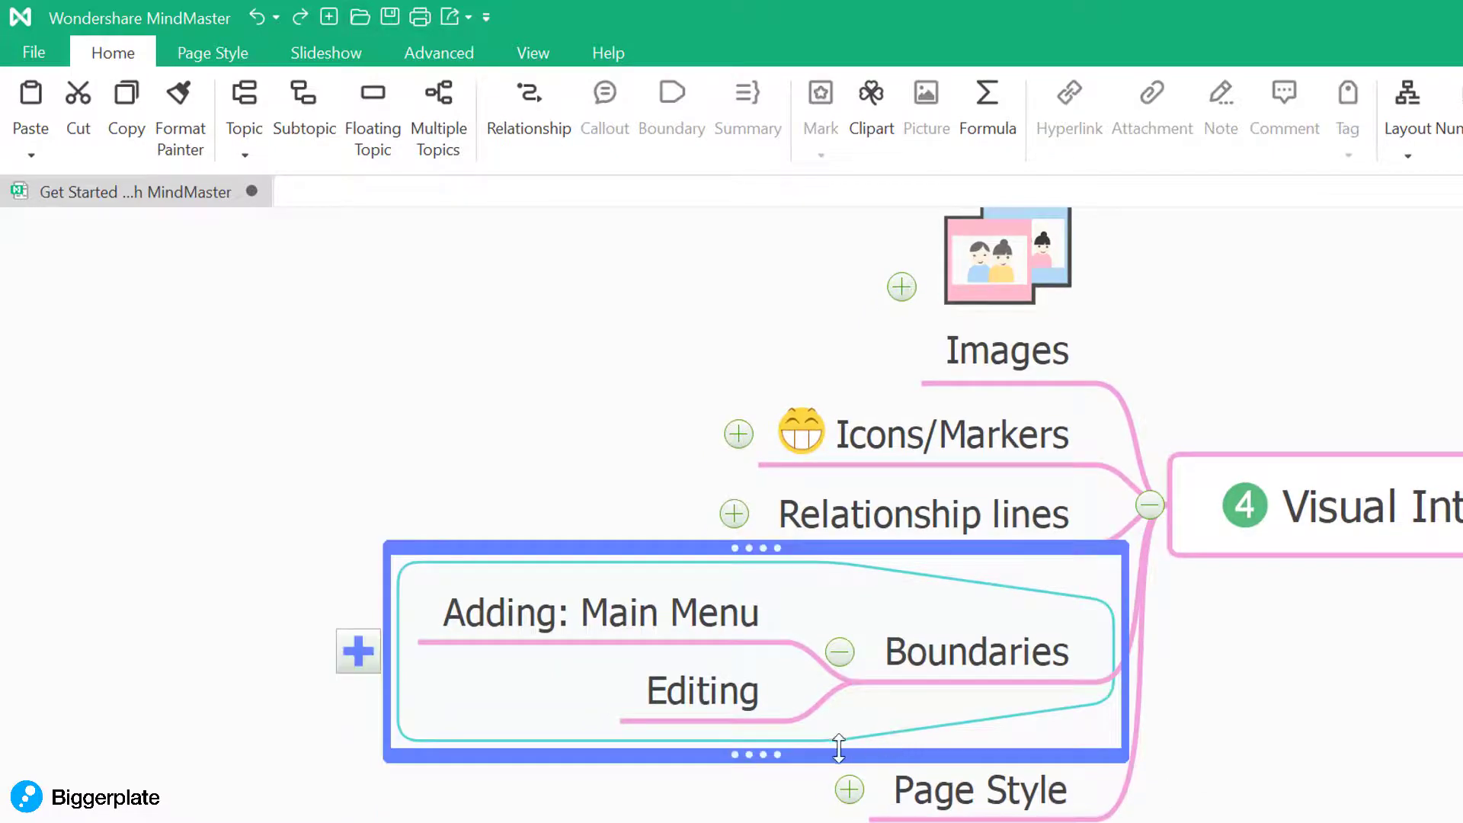
left_click(1448, 210)
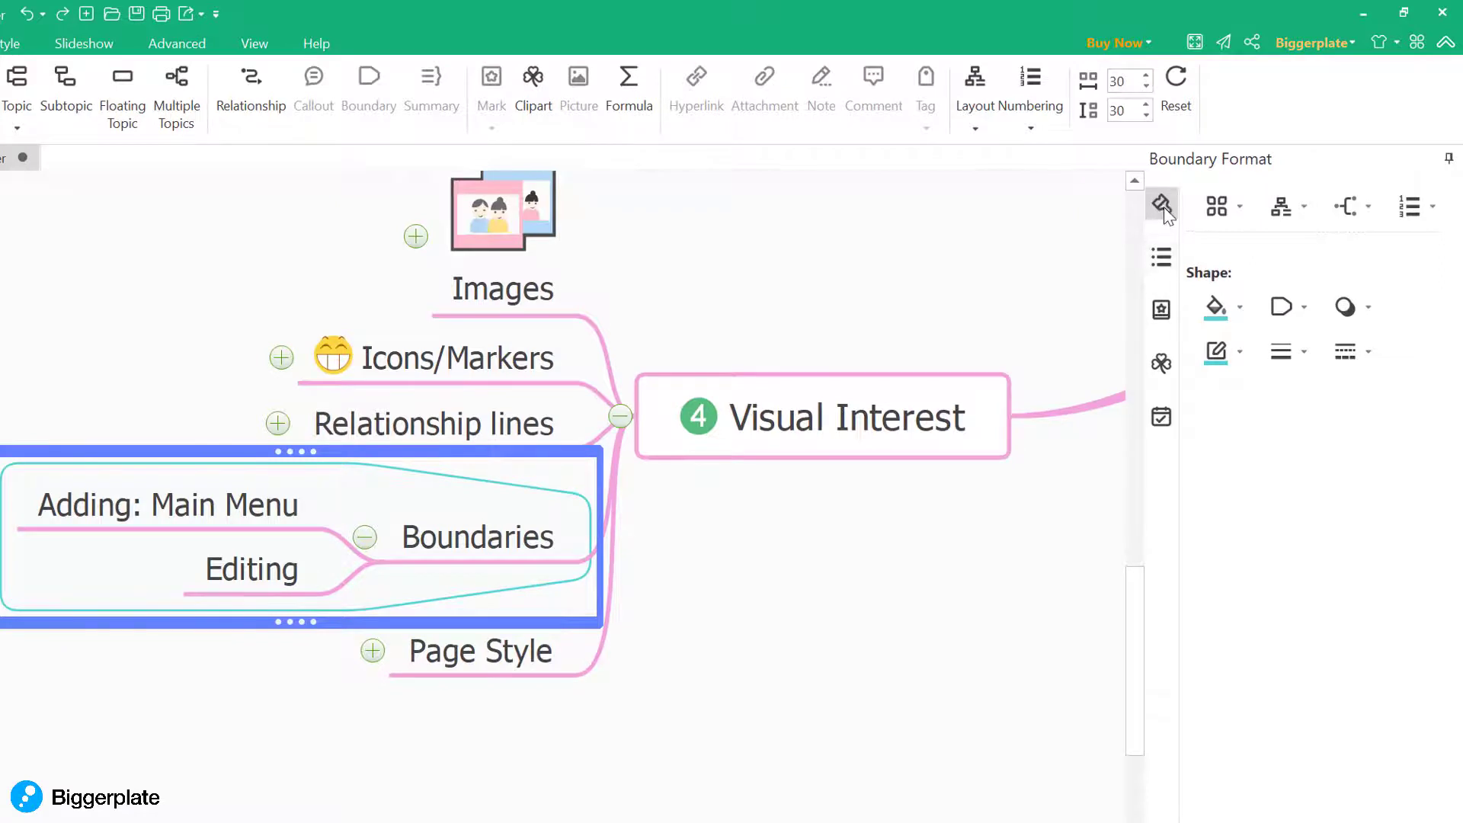
left_click(1239, 308)
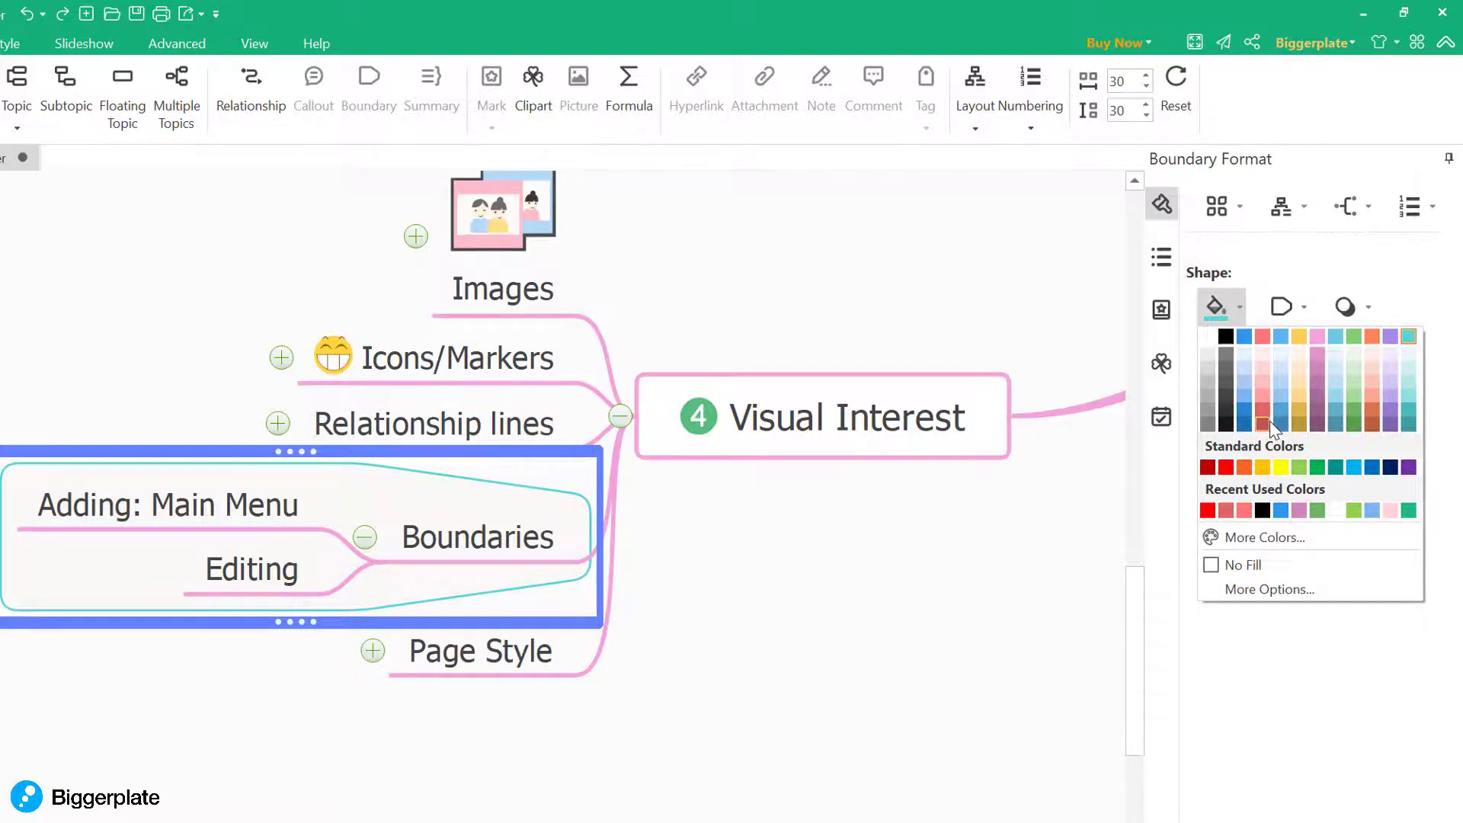
left_click(1239, 591)
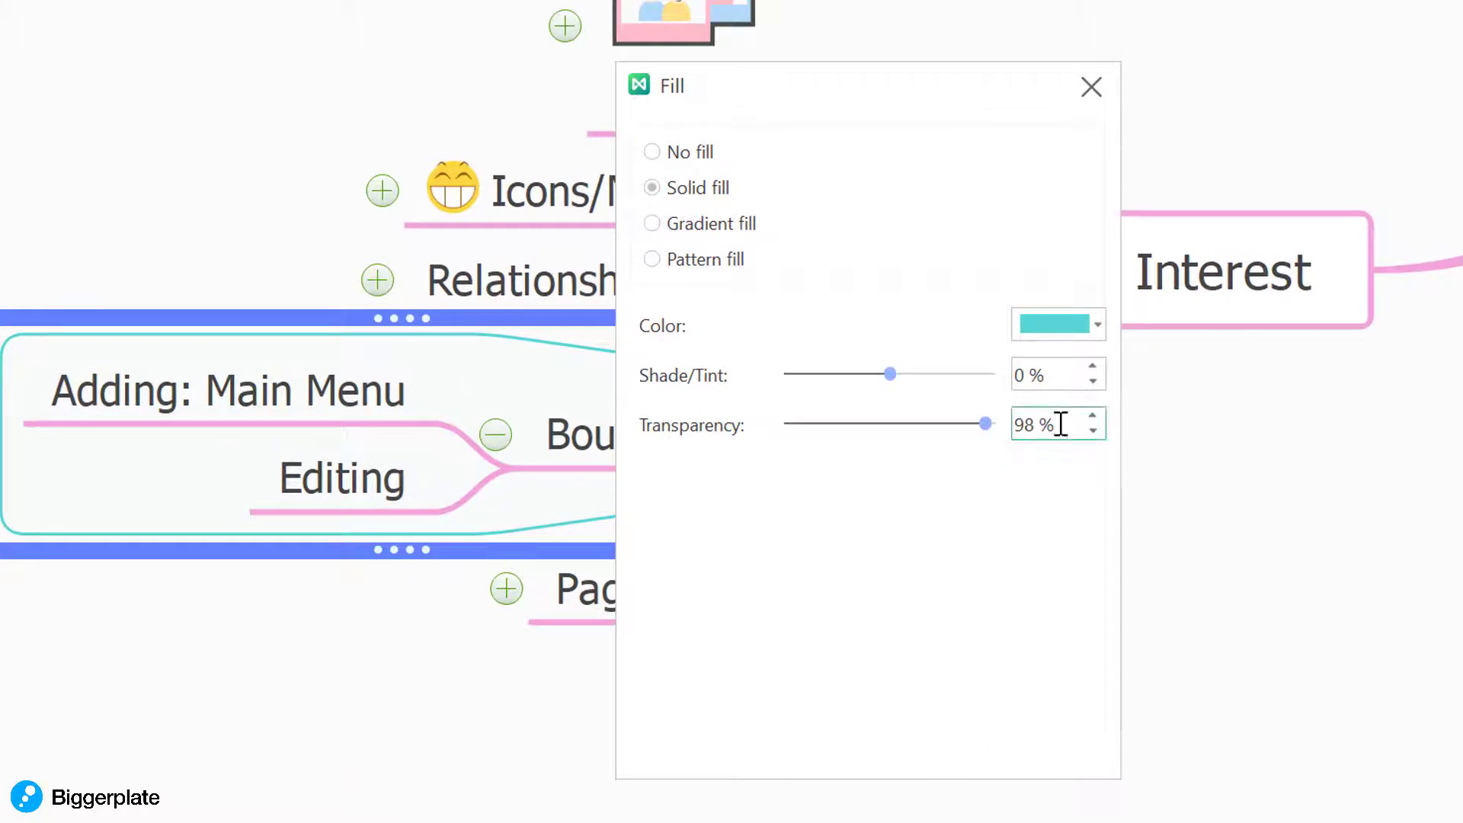
left_click_drag(986, 424, 907, 424)
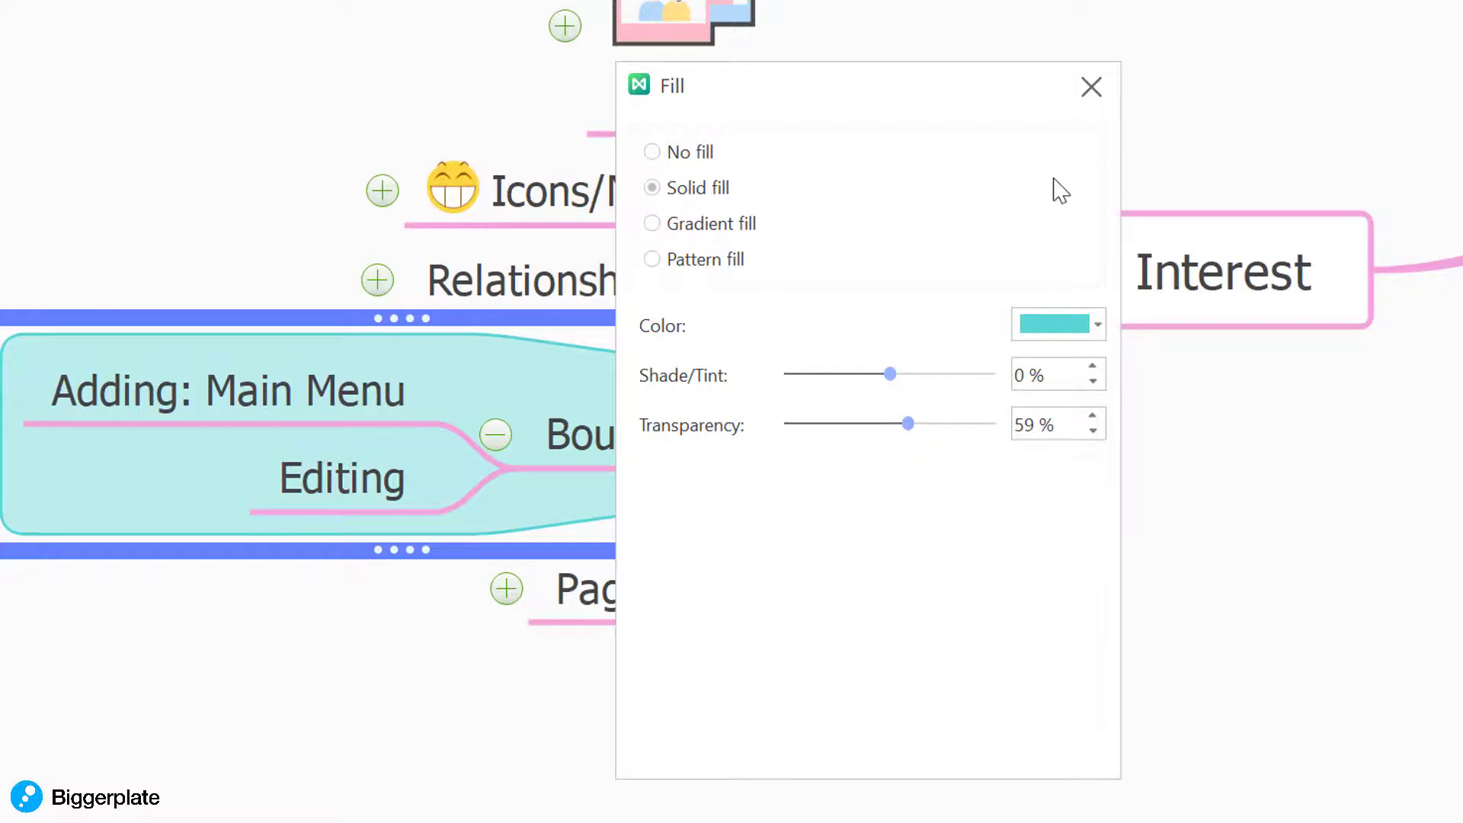
left_click(710, 224)
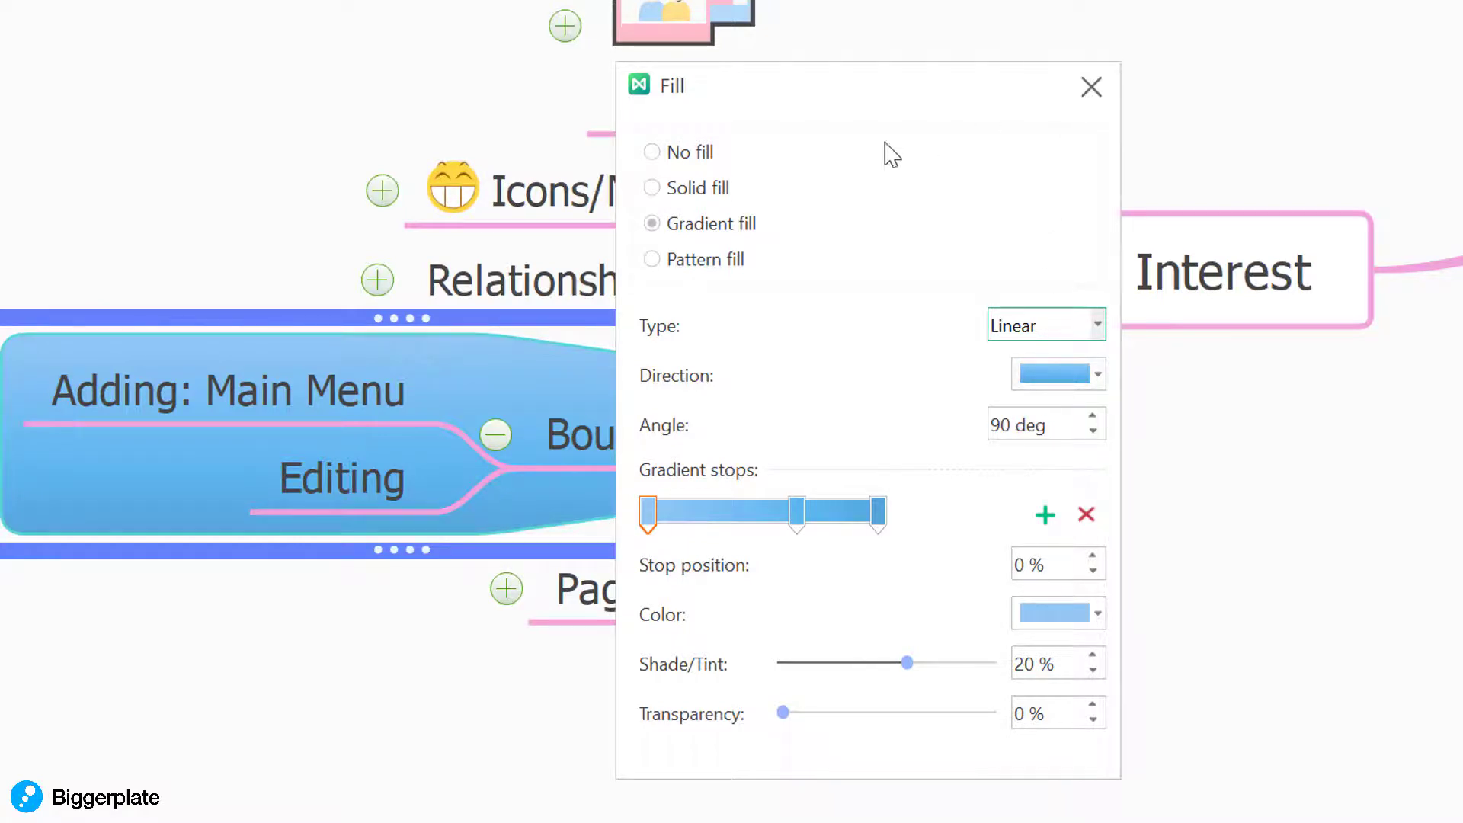
left_click(663, 190)
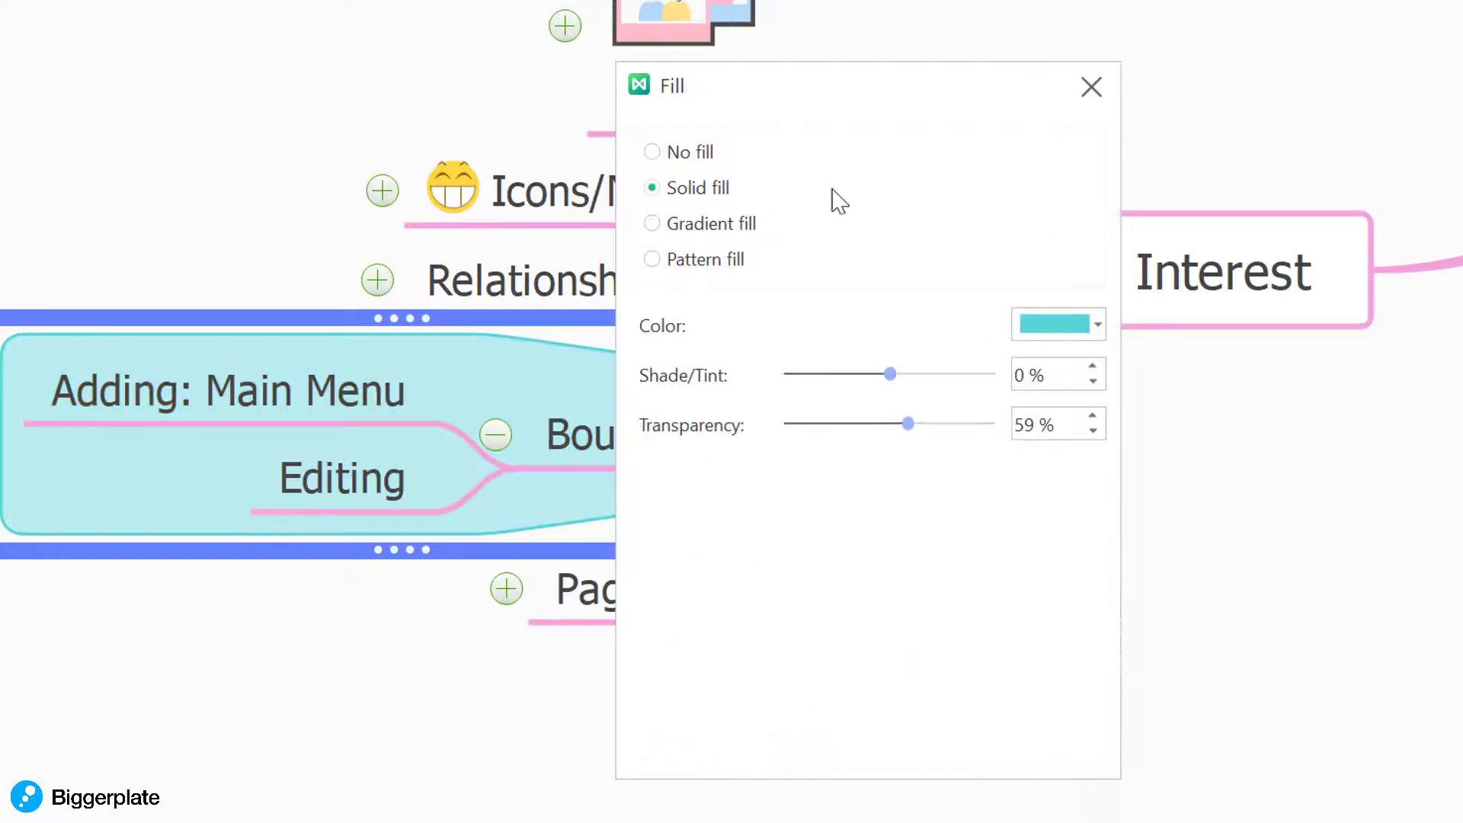
left_click(1090, 89)
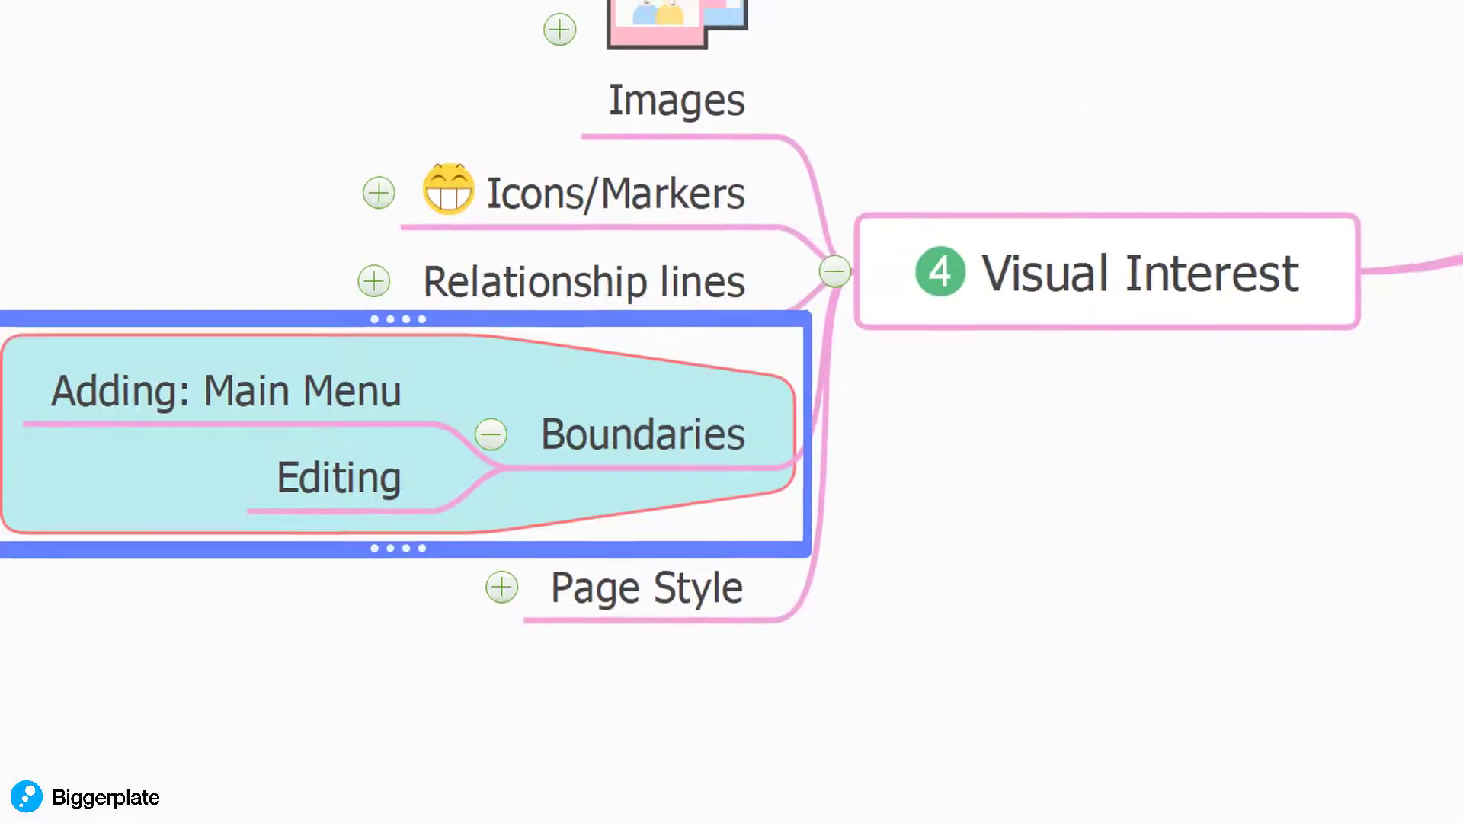
Colour the boundary's outline light red and change its shape to the tapered zigzag style.
left_click(1225, 395)
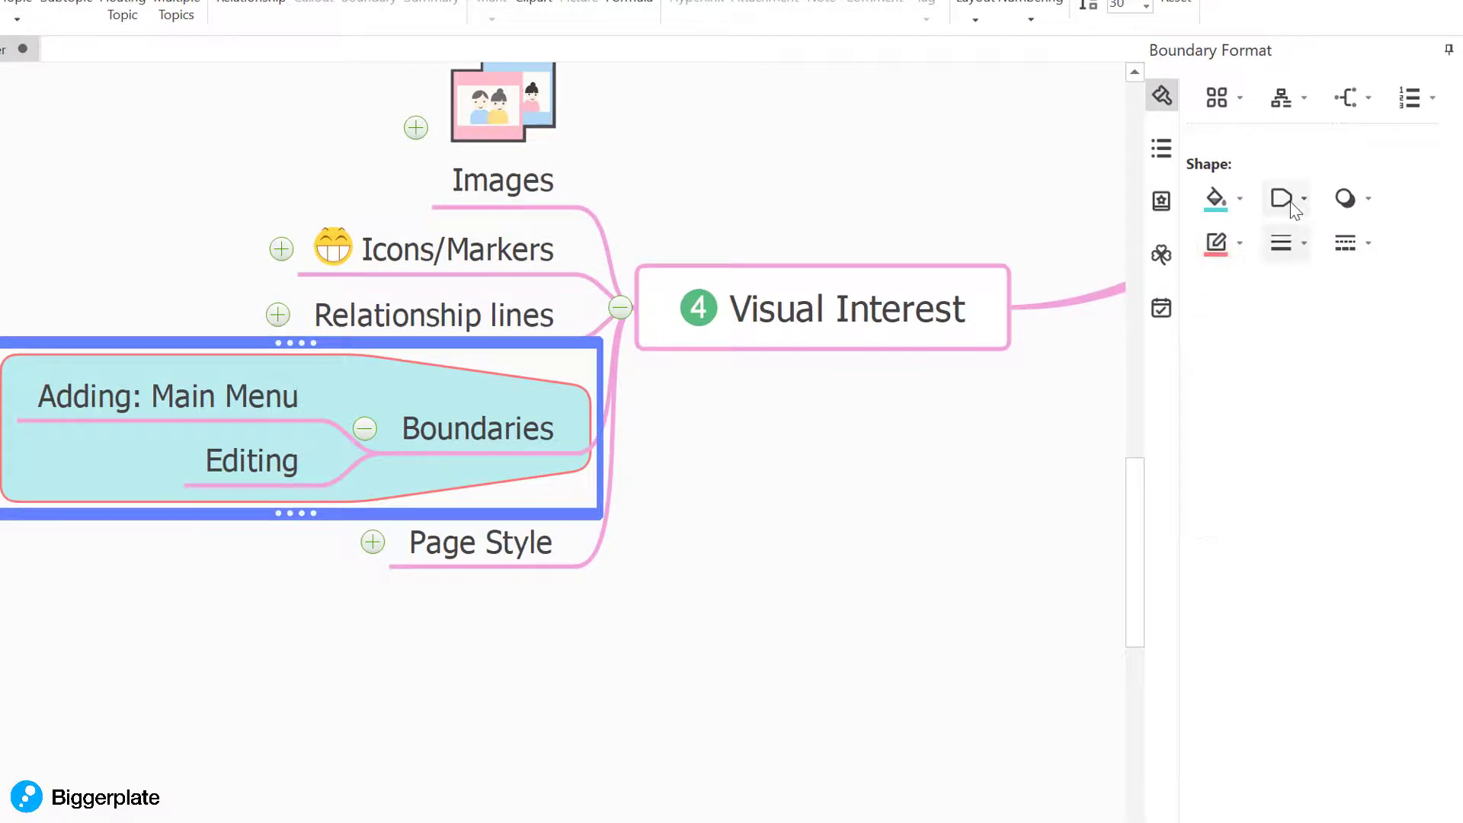
left_click(1291, 201)
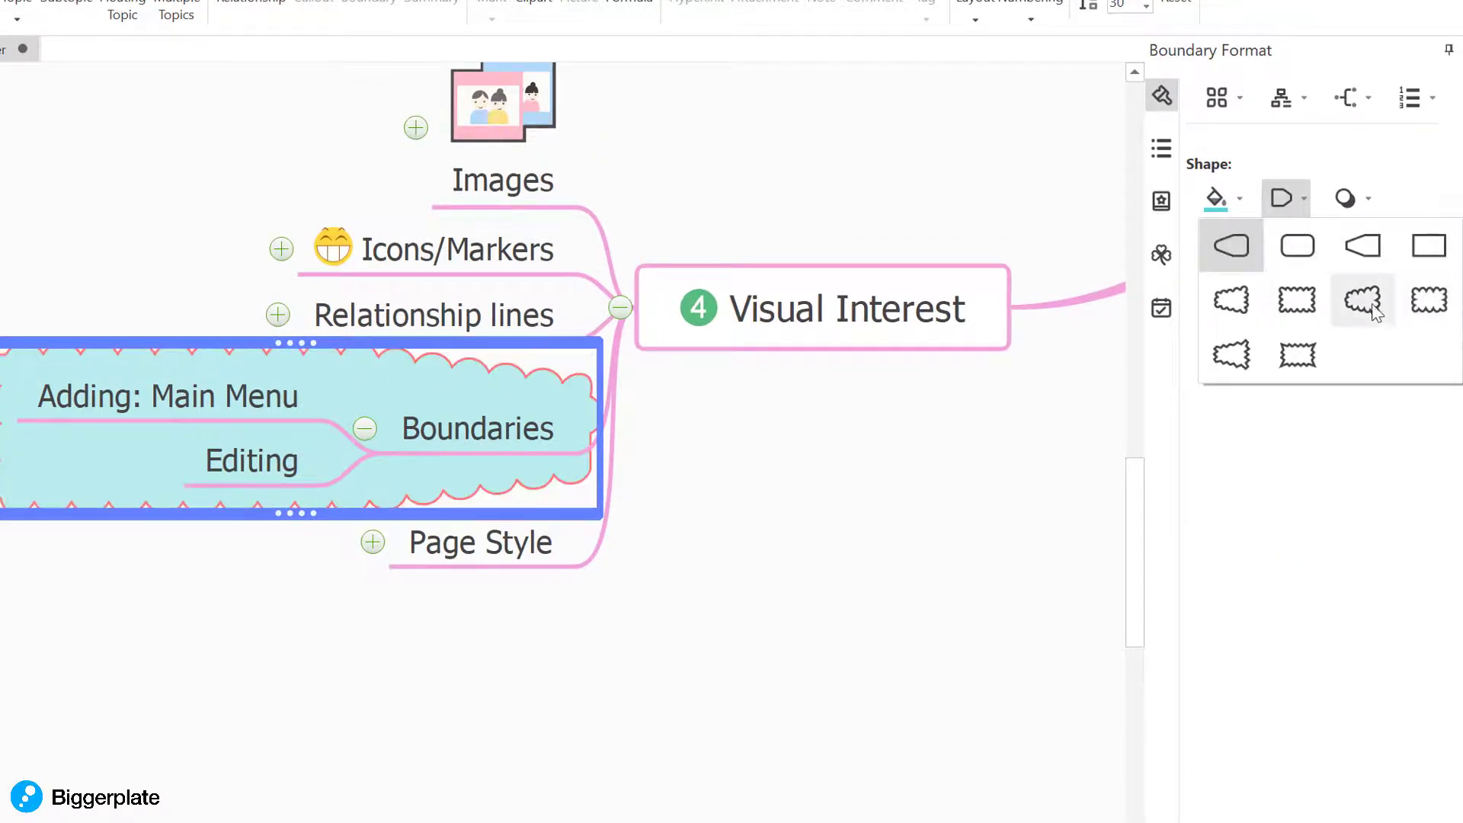
left_click(1230, 372)
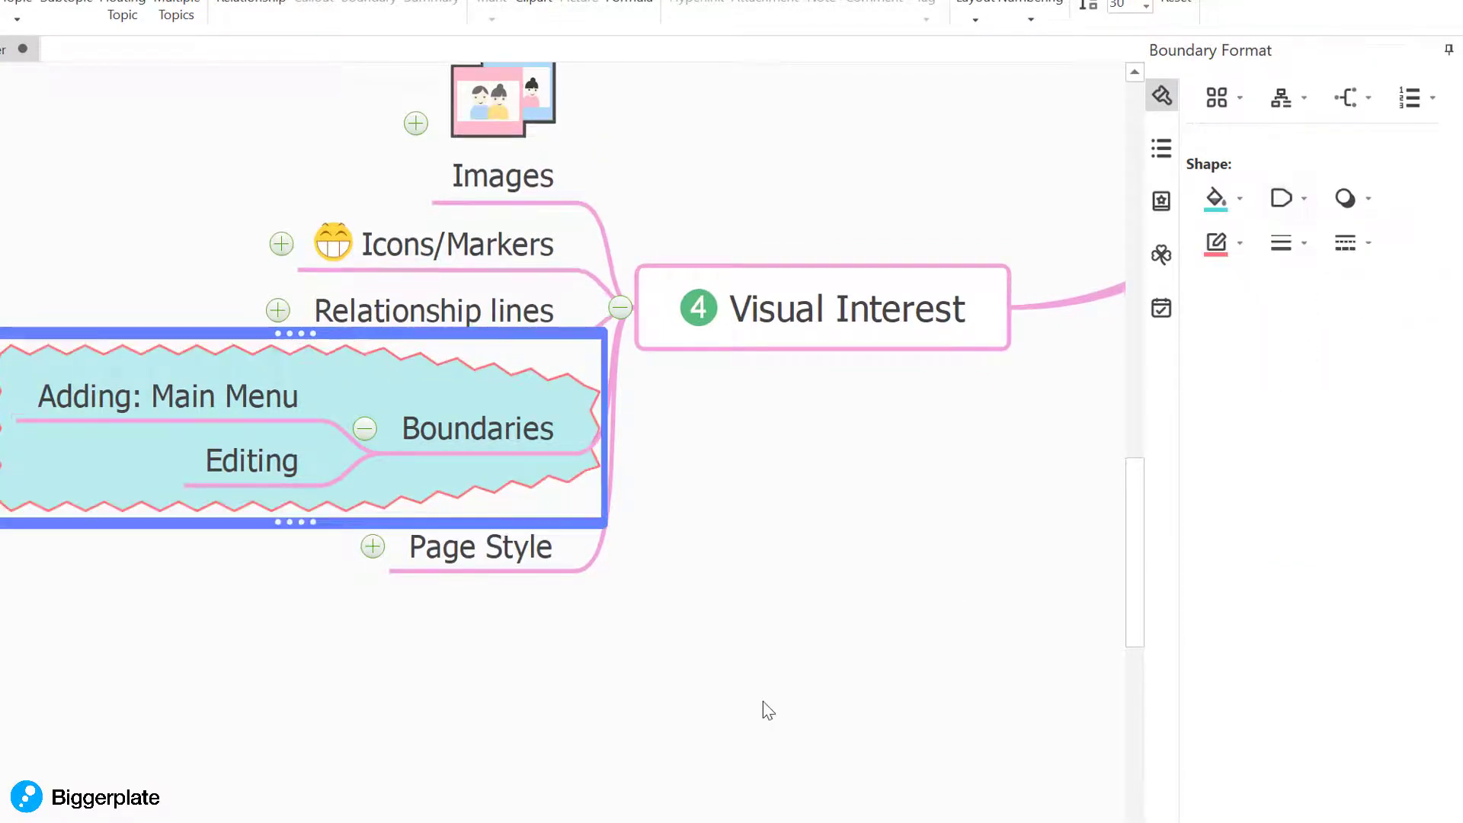
left_click(764, 698)
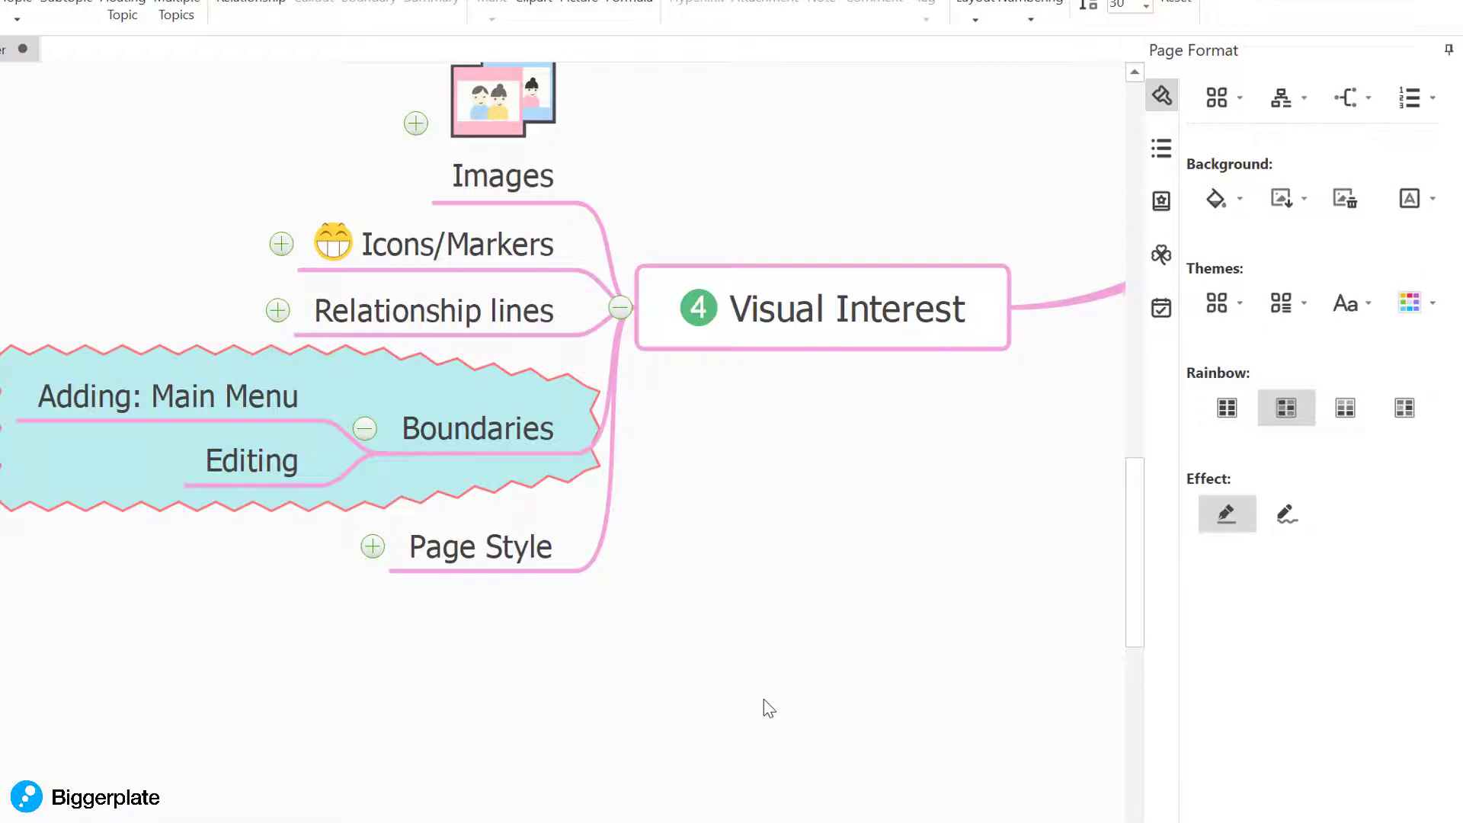
Delete the zigzag boundary around the "Boundaries" branch.
left_click(456, 497)
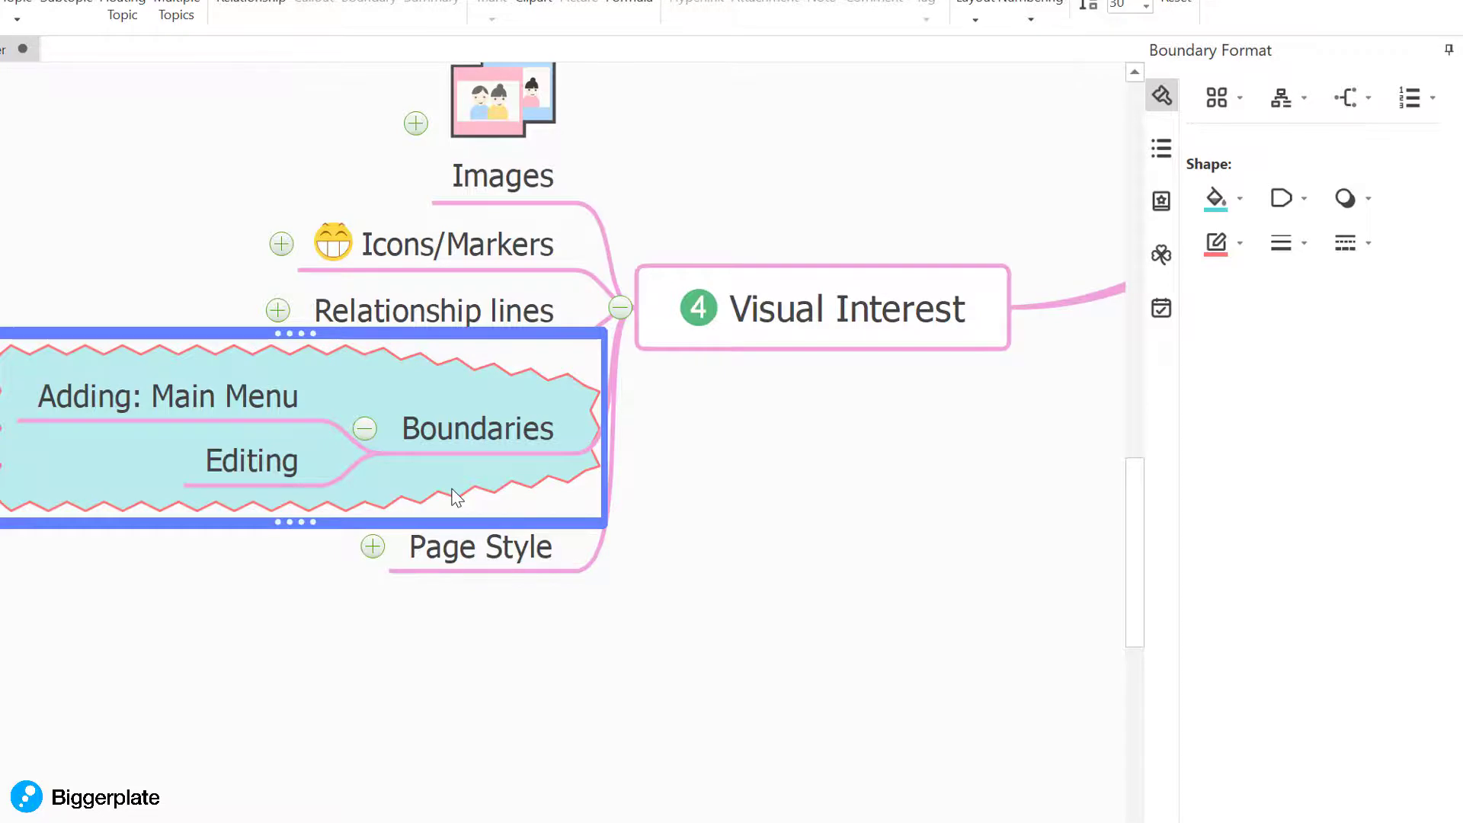
key("Delete")
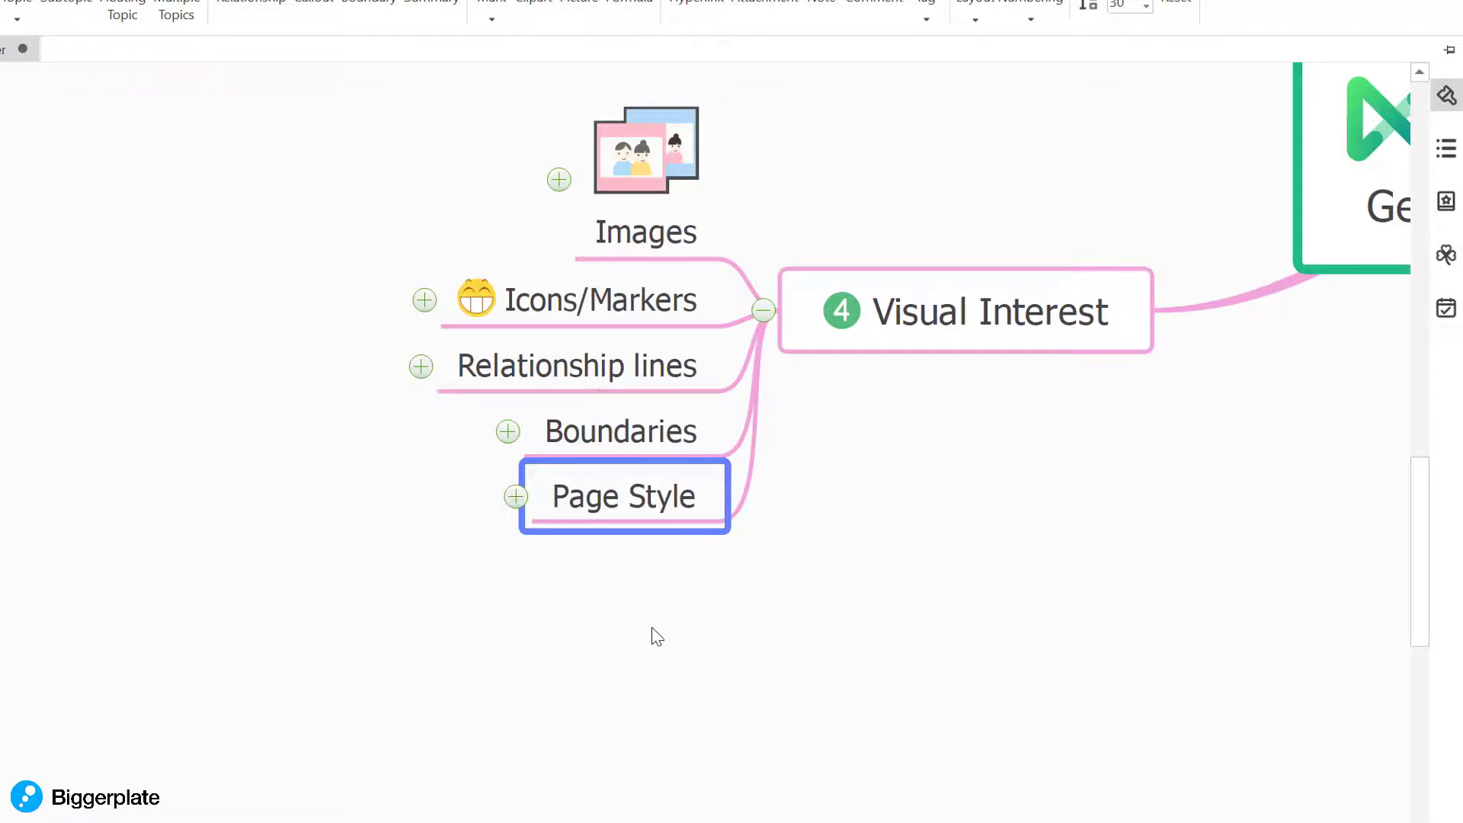
Expand the "Page Style" topic, select its "Map Theme" subtopic and show the page style commands.
left_click(516, 497)
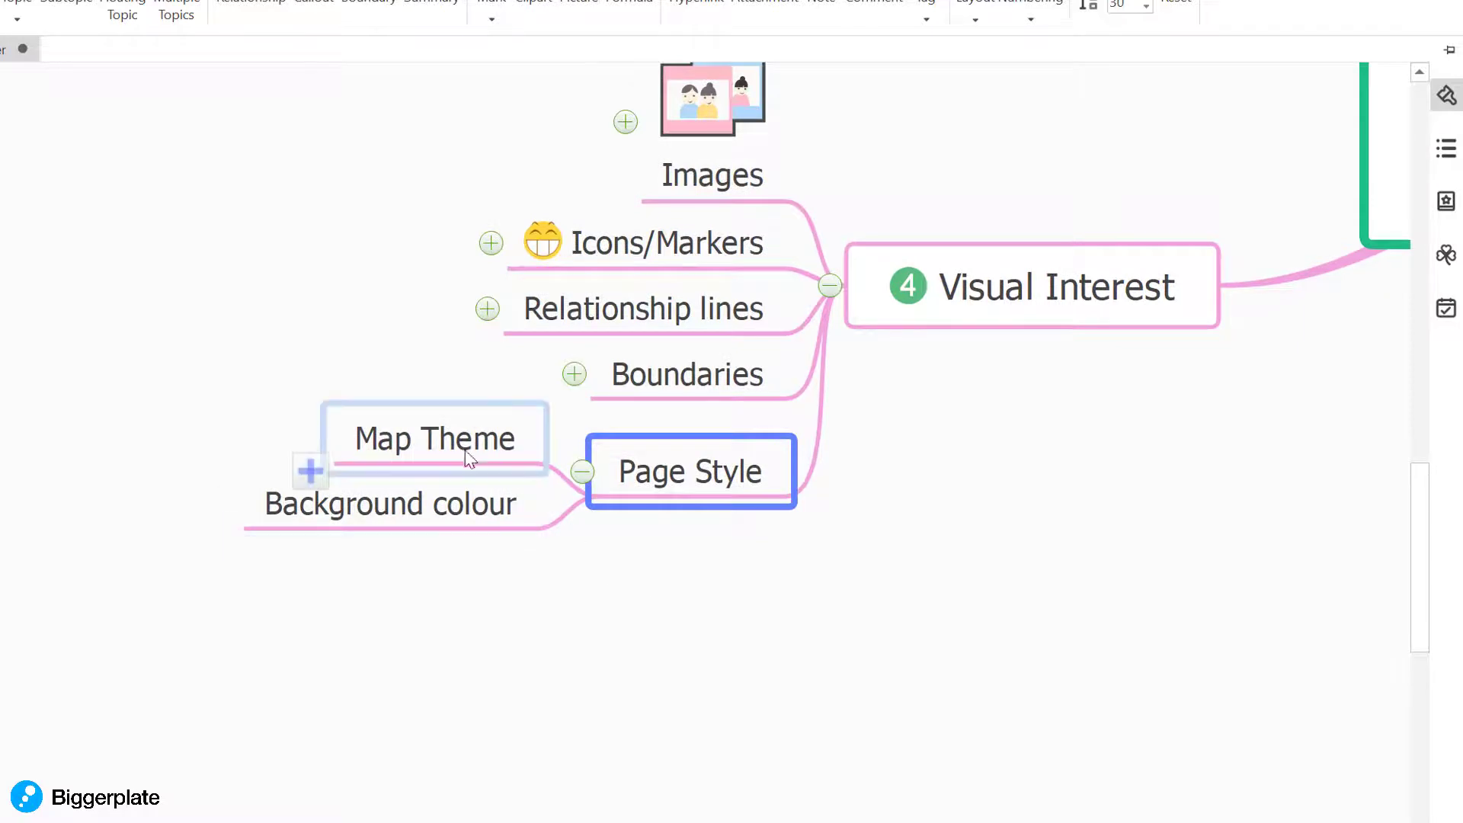
left_click(446, 450)
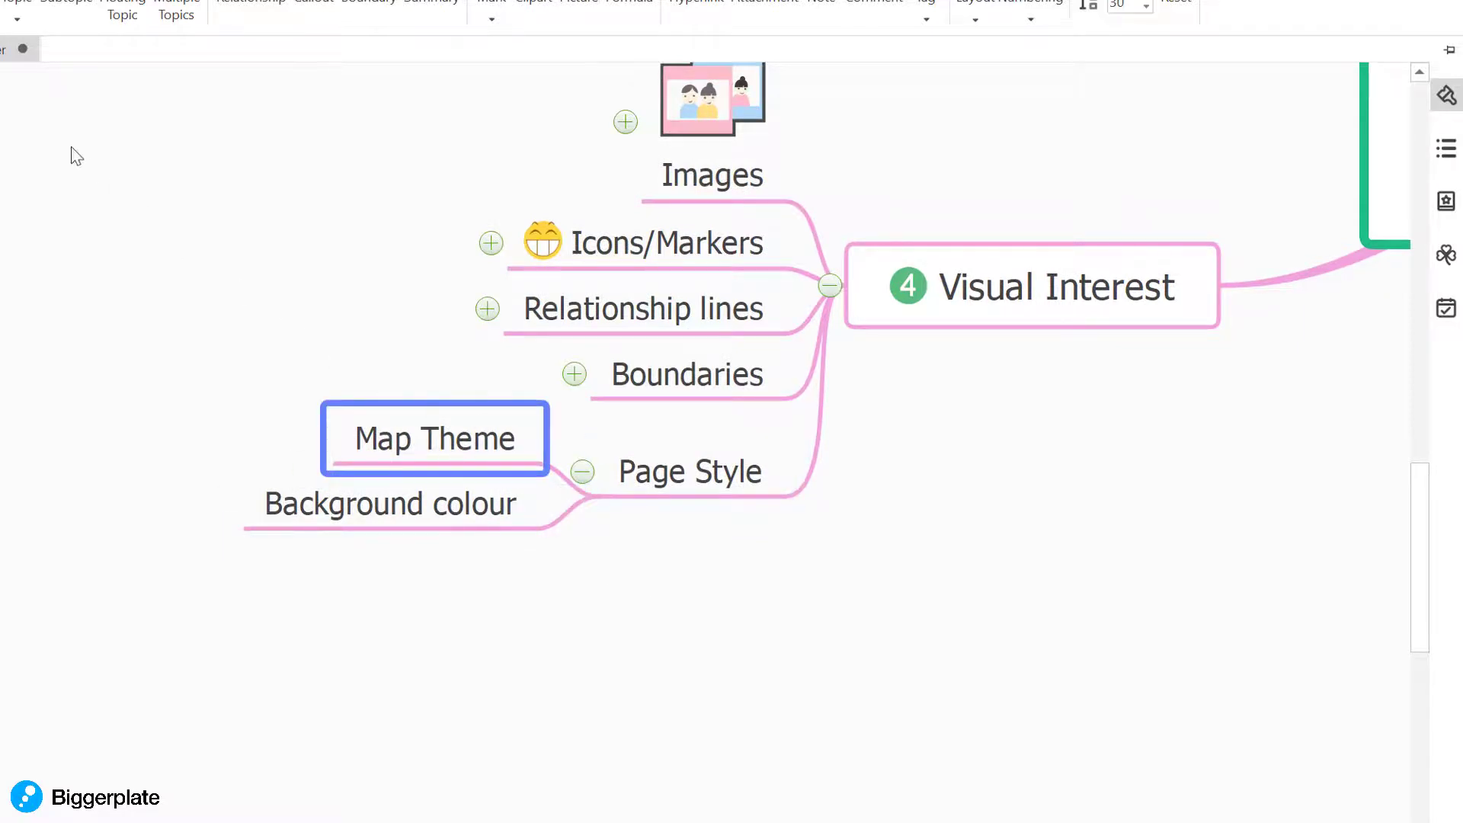
left_click(206, 50)
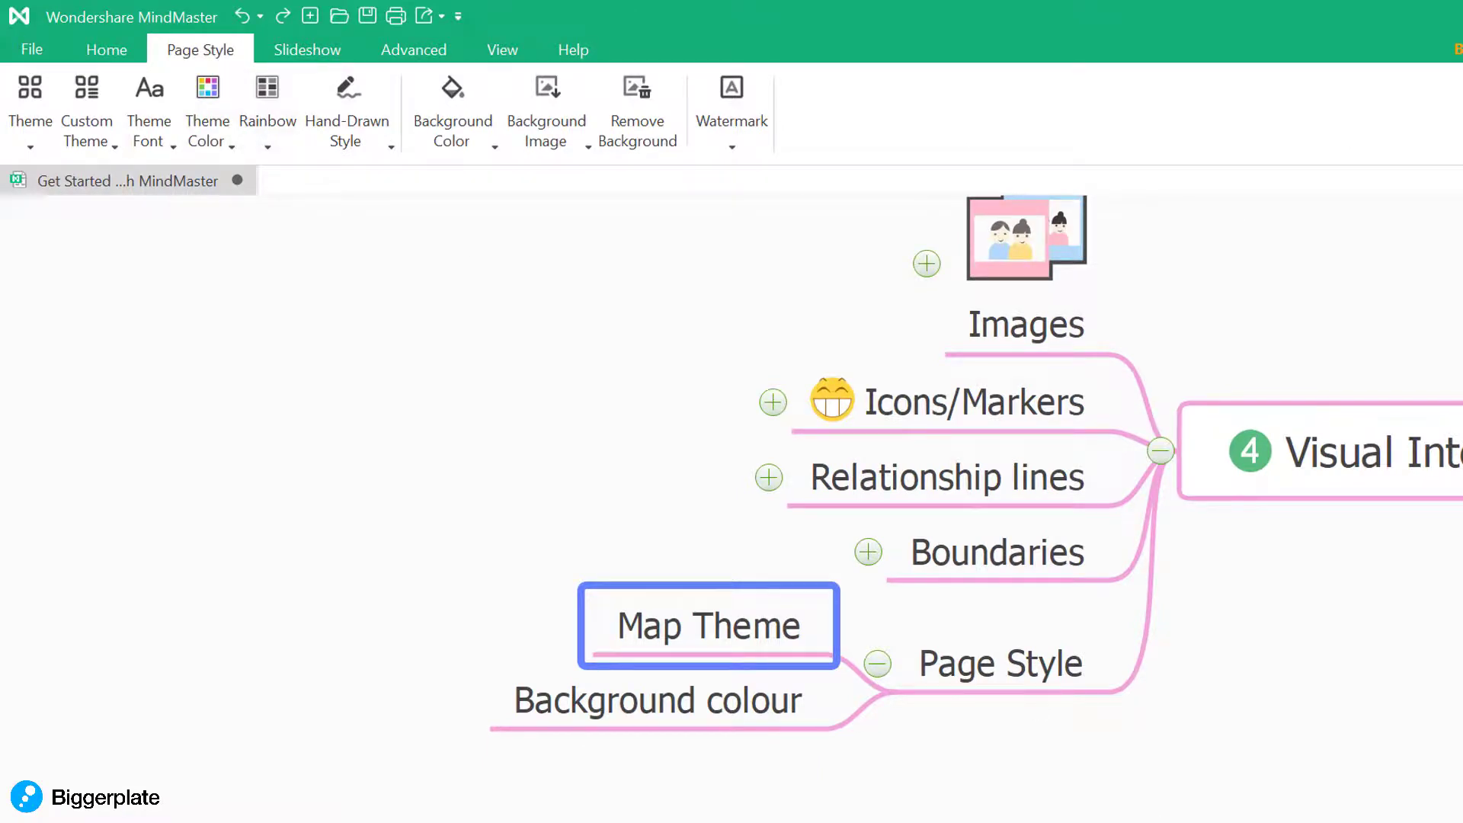
scroll(915, 457, "down", 3, "ctrl")
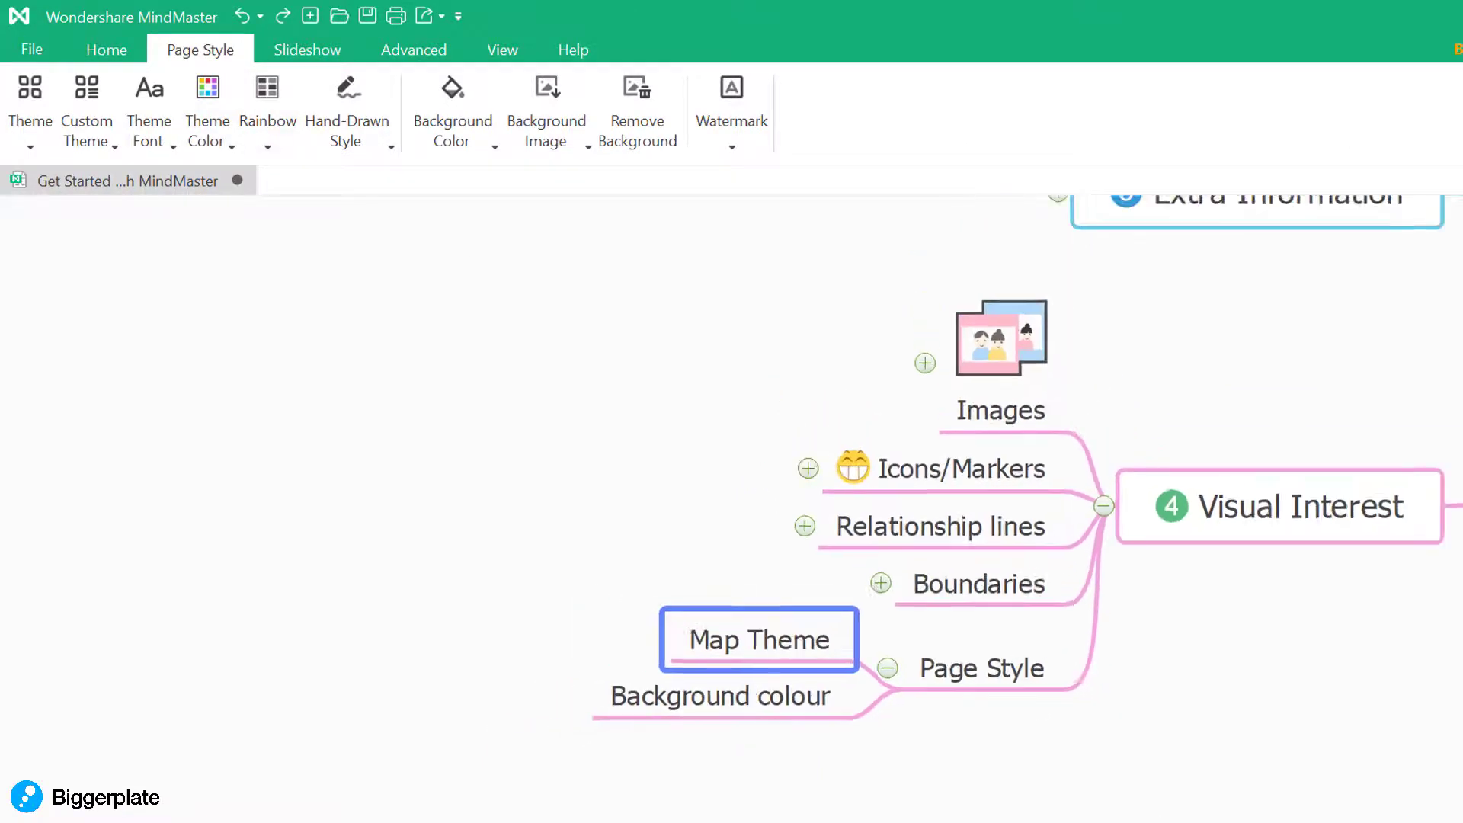
left_click_drag(1286, 470, 853, 630)
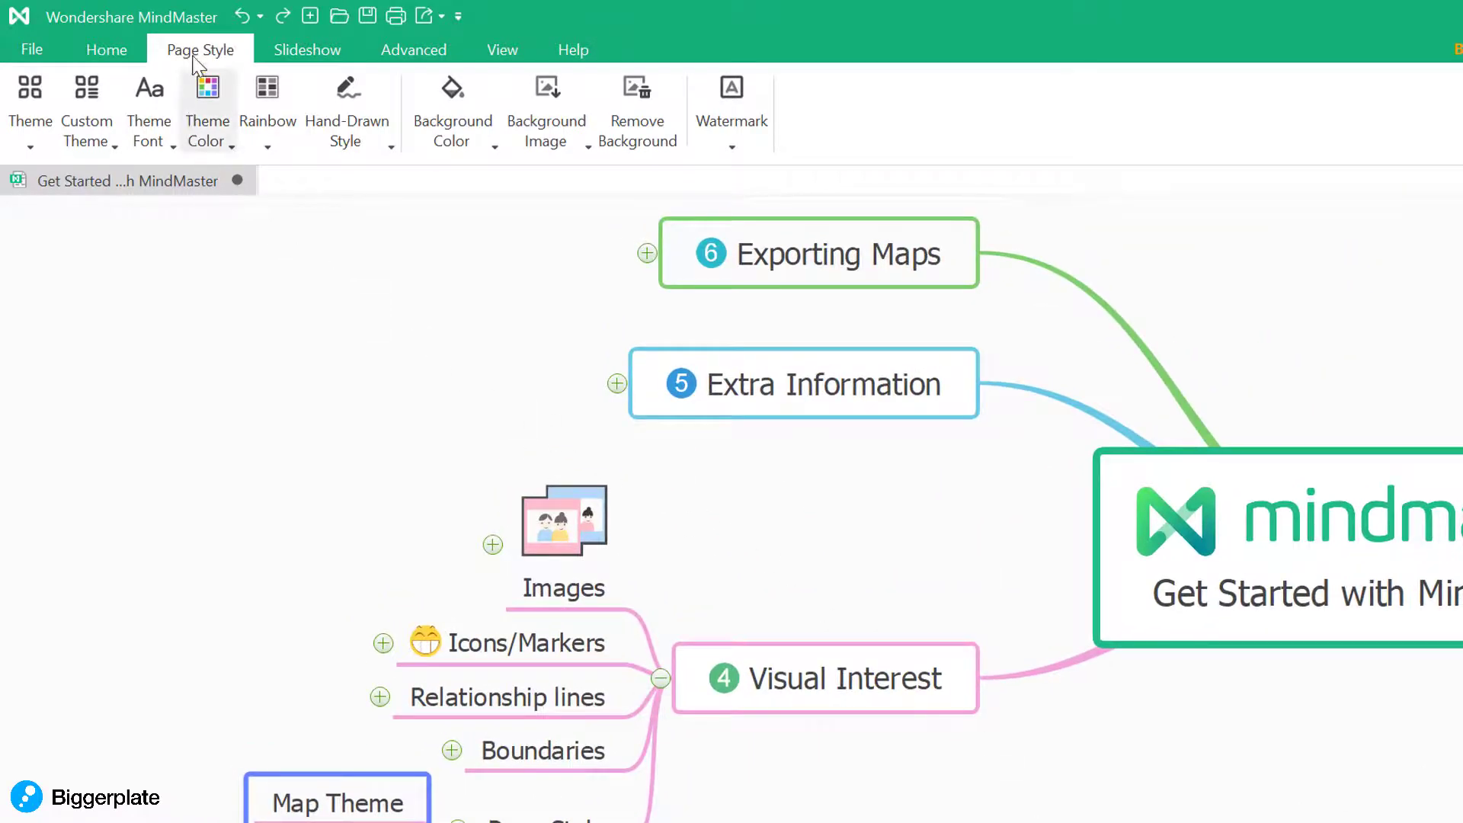
Browse the gallery of map themes and preview other themes on the map.
left_click(29, 146)
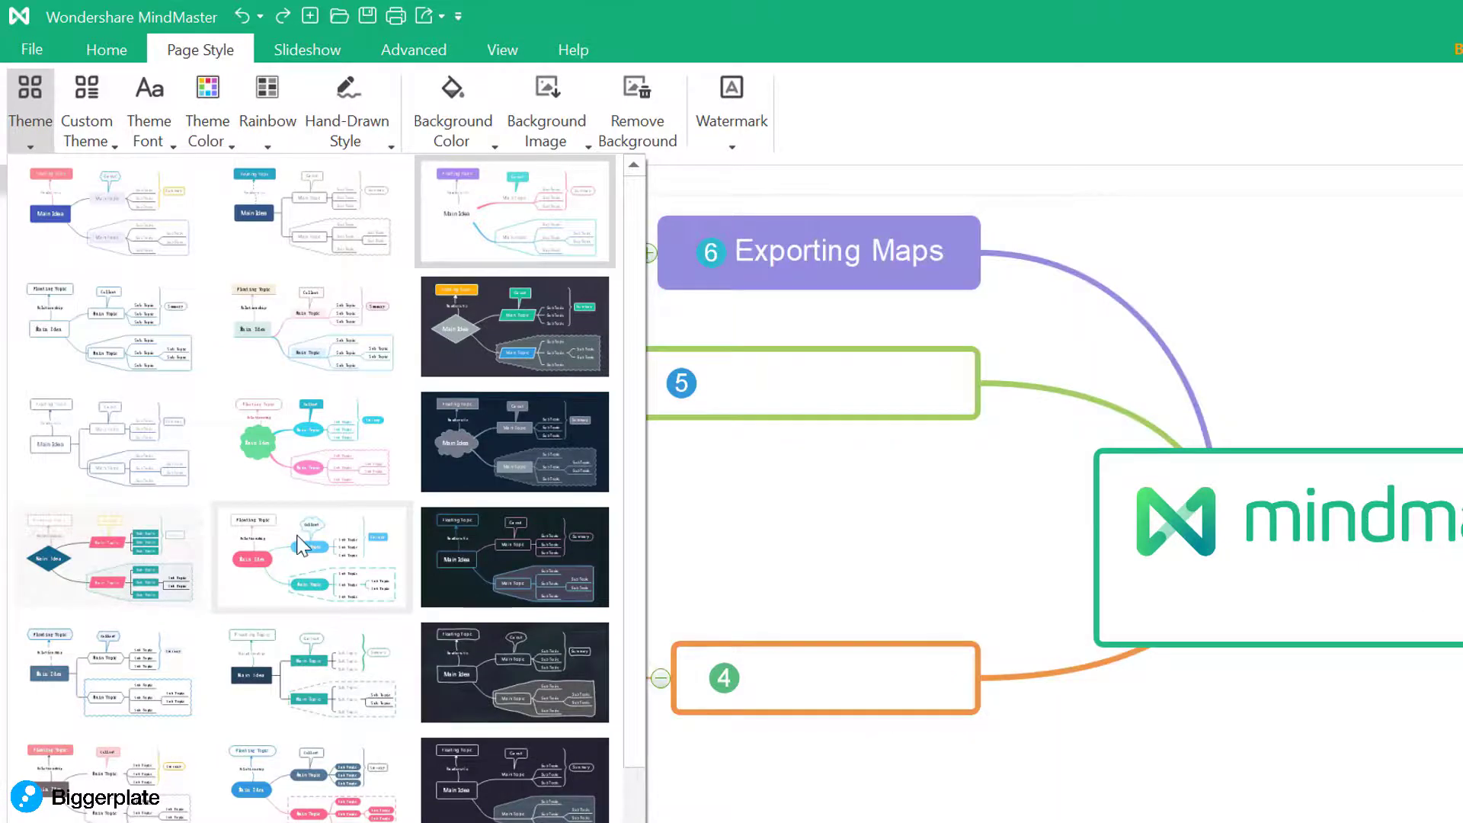
left_click(263, 543)
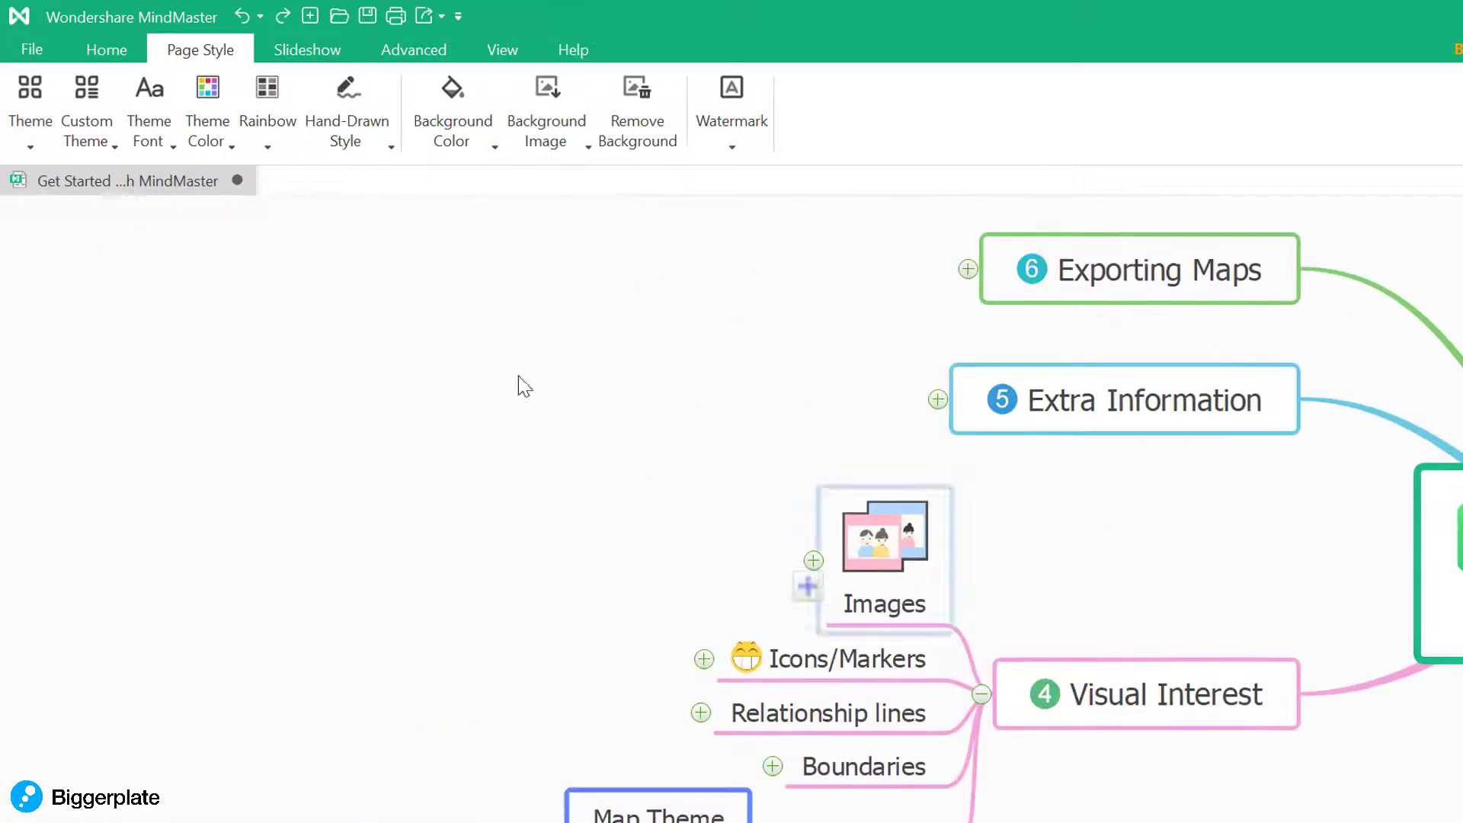
left_click(35, 114)
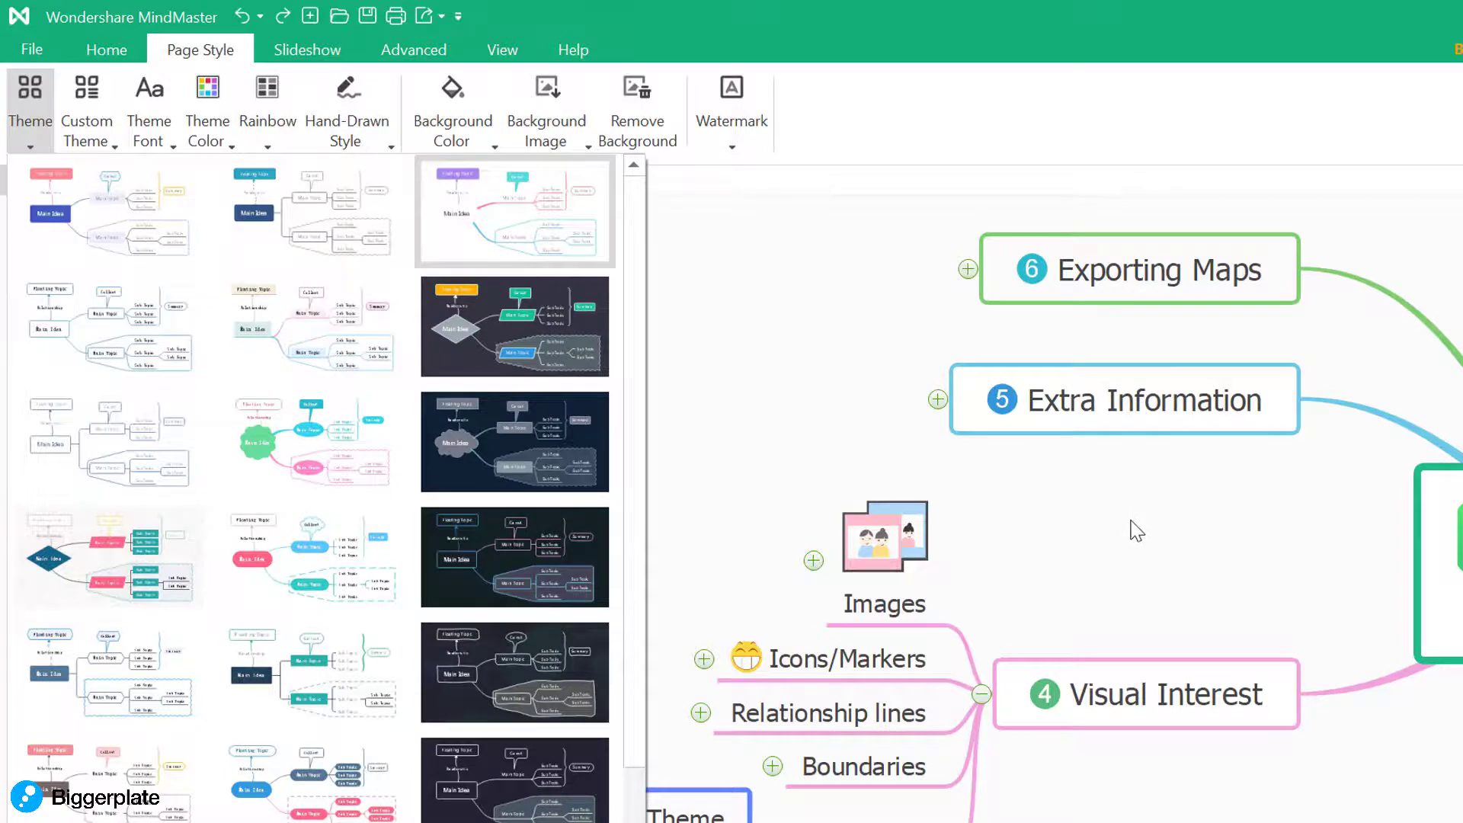
left_click(1136, 531)
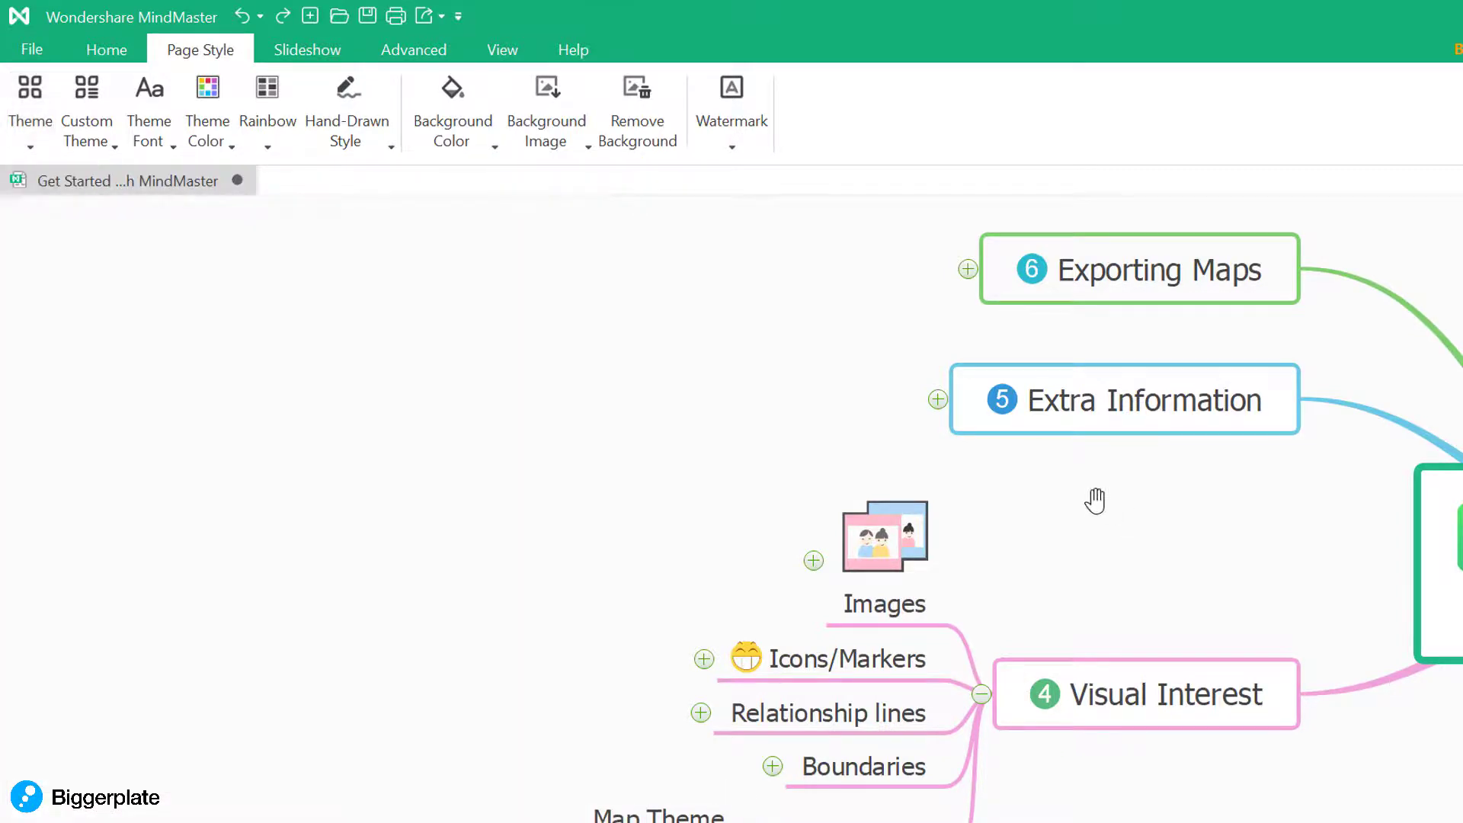
Select the "Background colour" topic and change the map's background to the lightest orange tint.
left_click_drag(1097, 500, 930, 386)
left_click(454, 744)
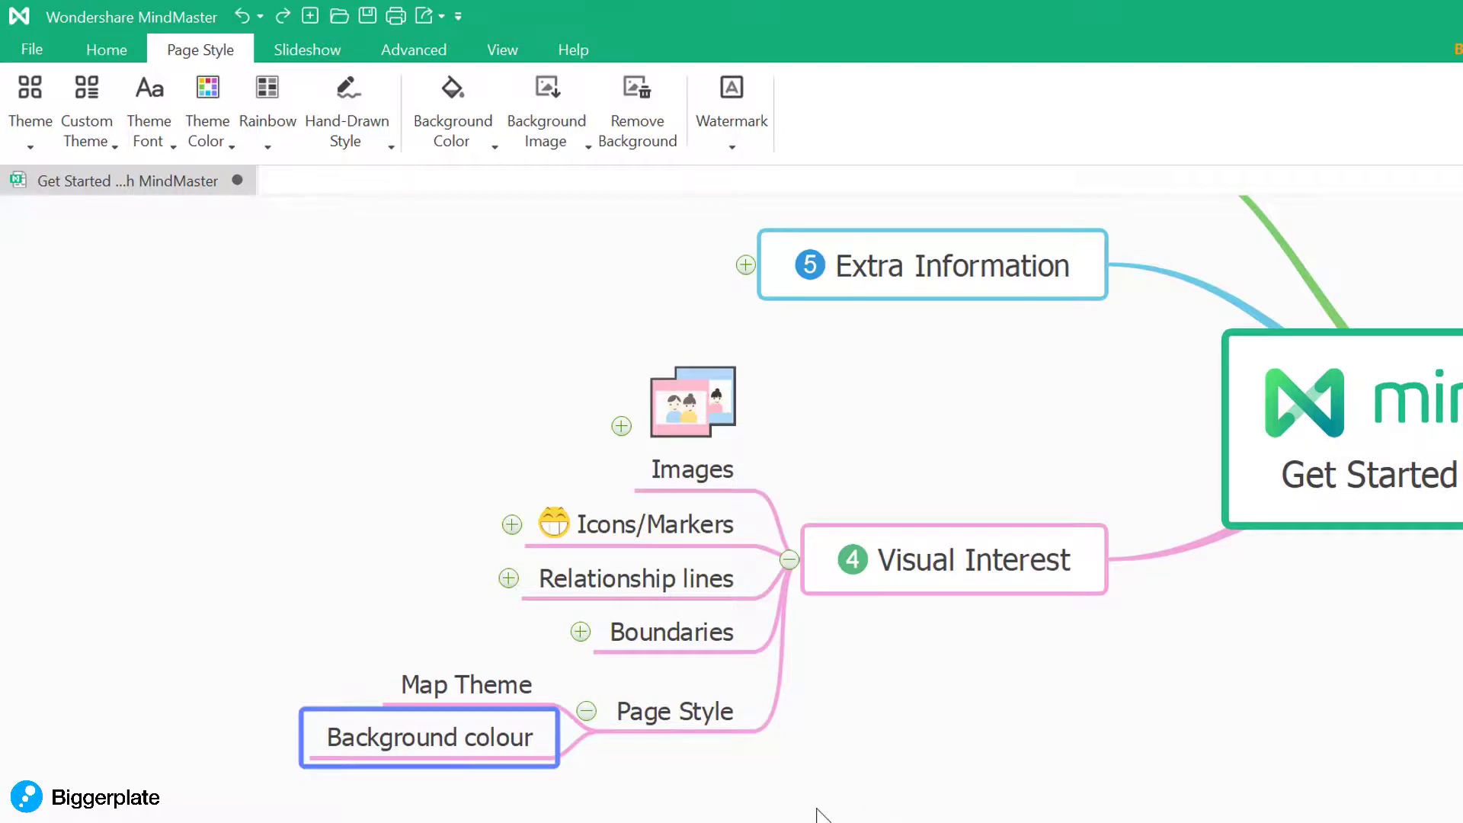
left_click_drag(817, 815, 699, 816)
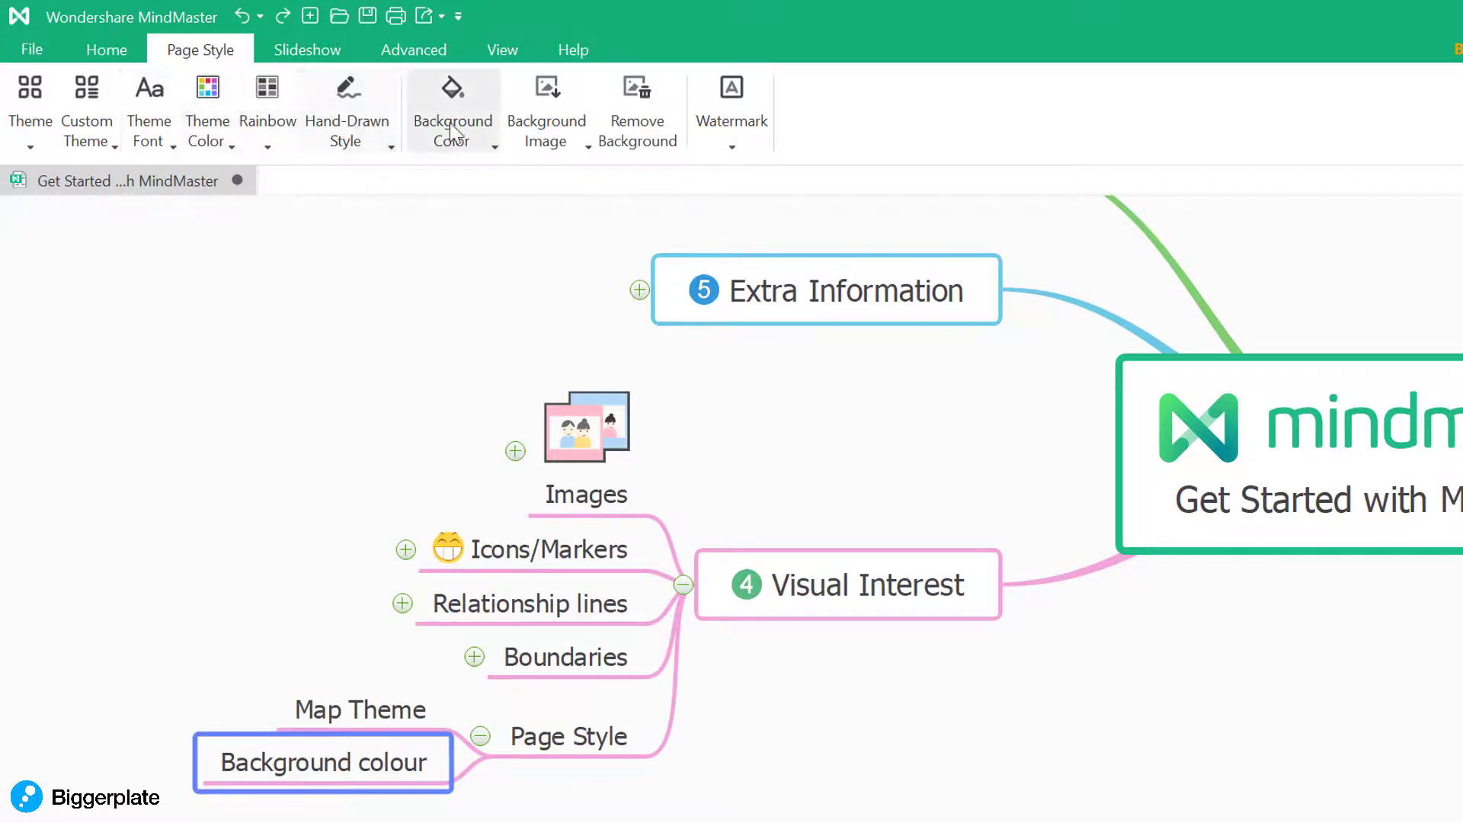
left_click(486, 141)
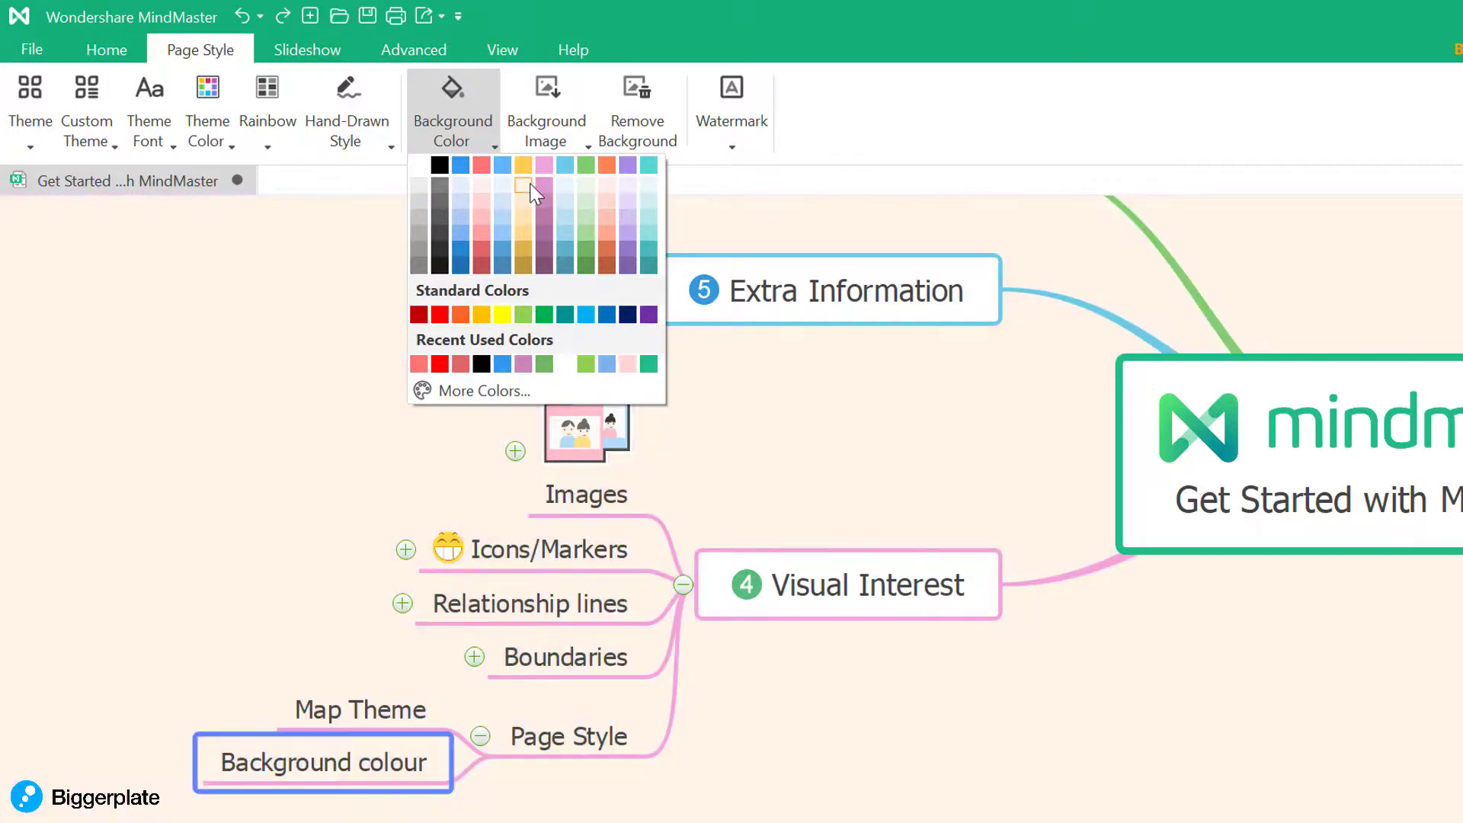
left_click(527, 181)
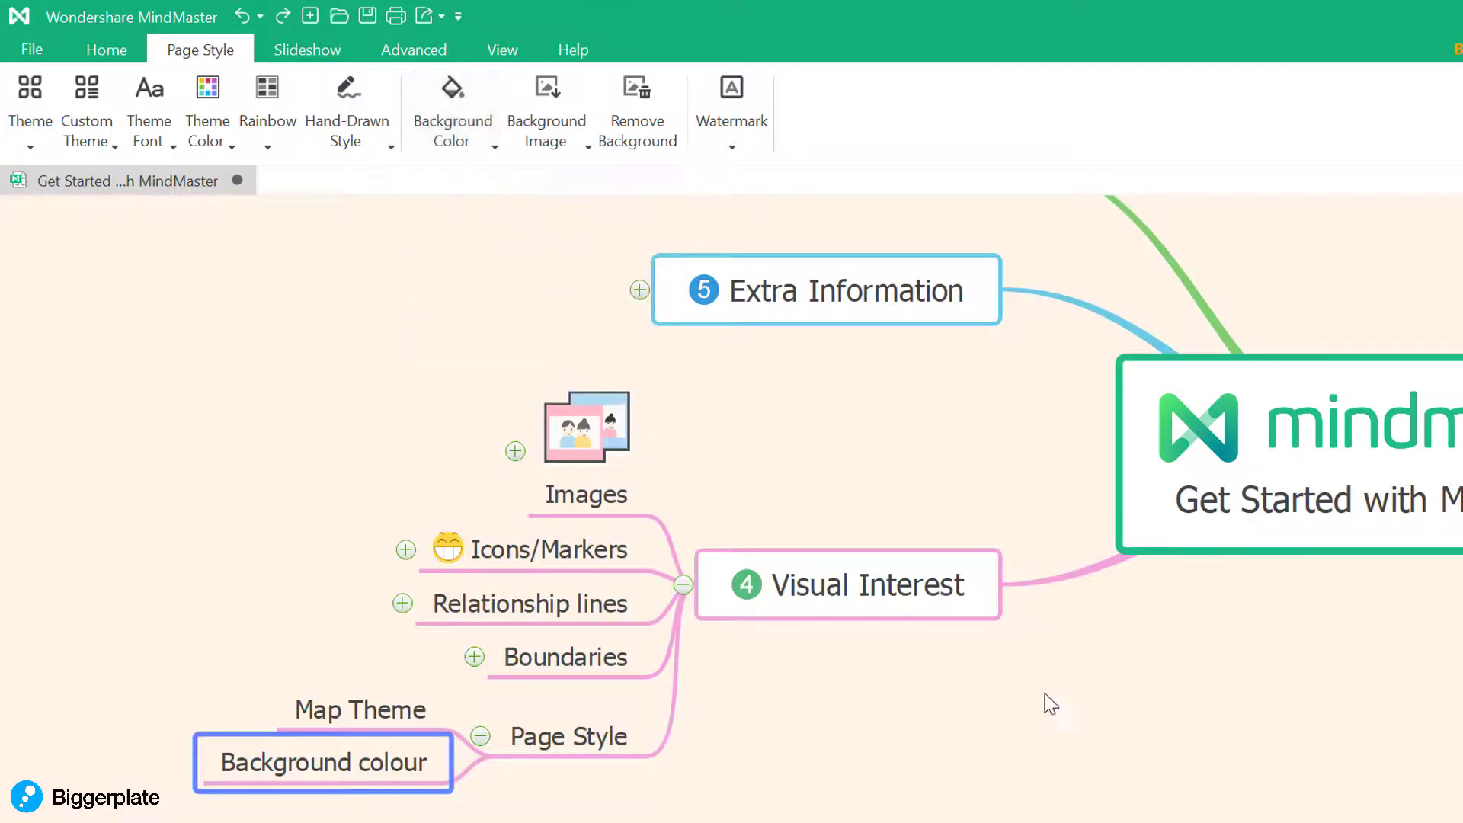
left_click(1048, 702)
left_click_drag(1227, 784, 1122, 822)
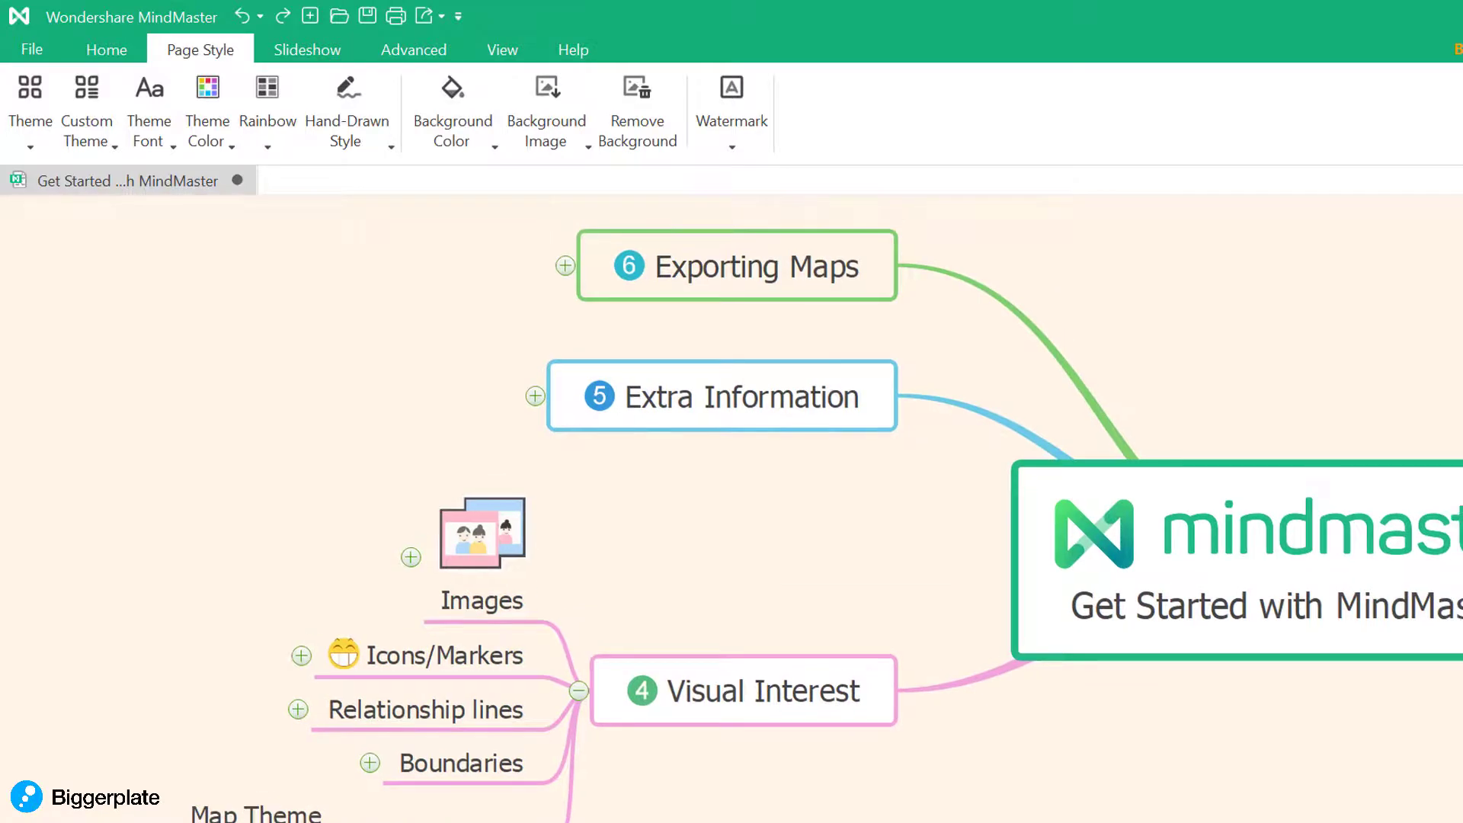
left_click(464, 821)
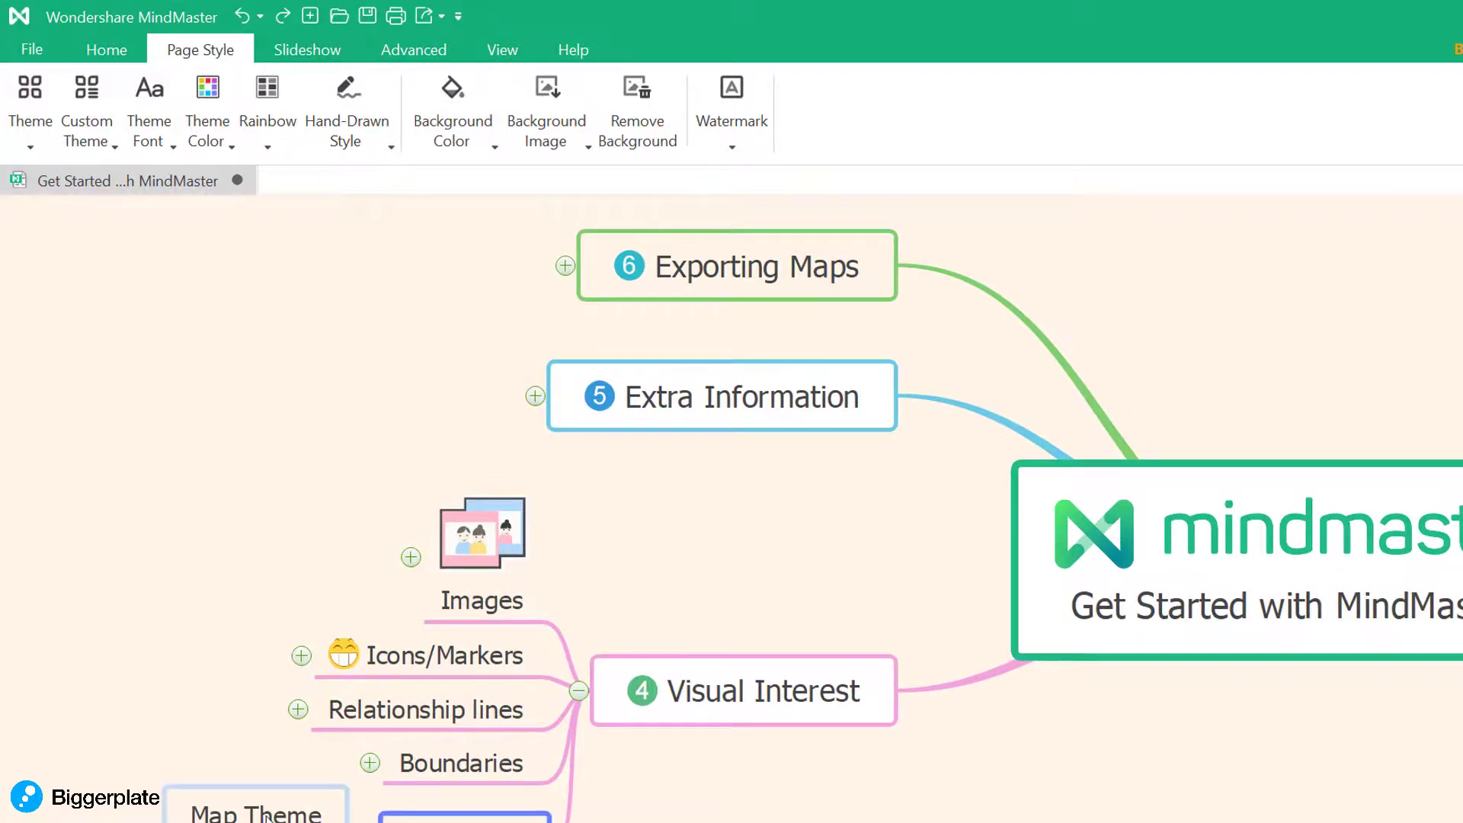
left_click(266, 817)
left_click(263, 822)
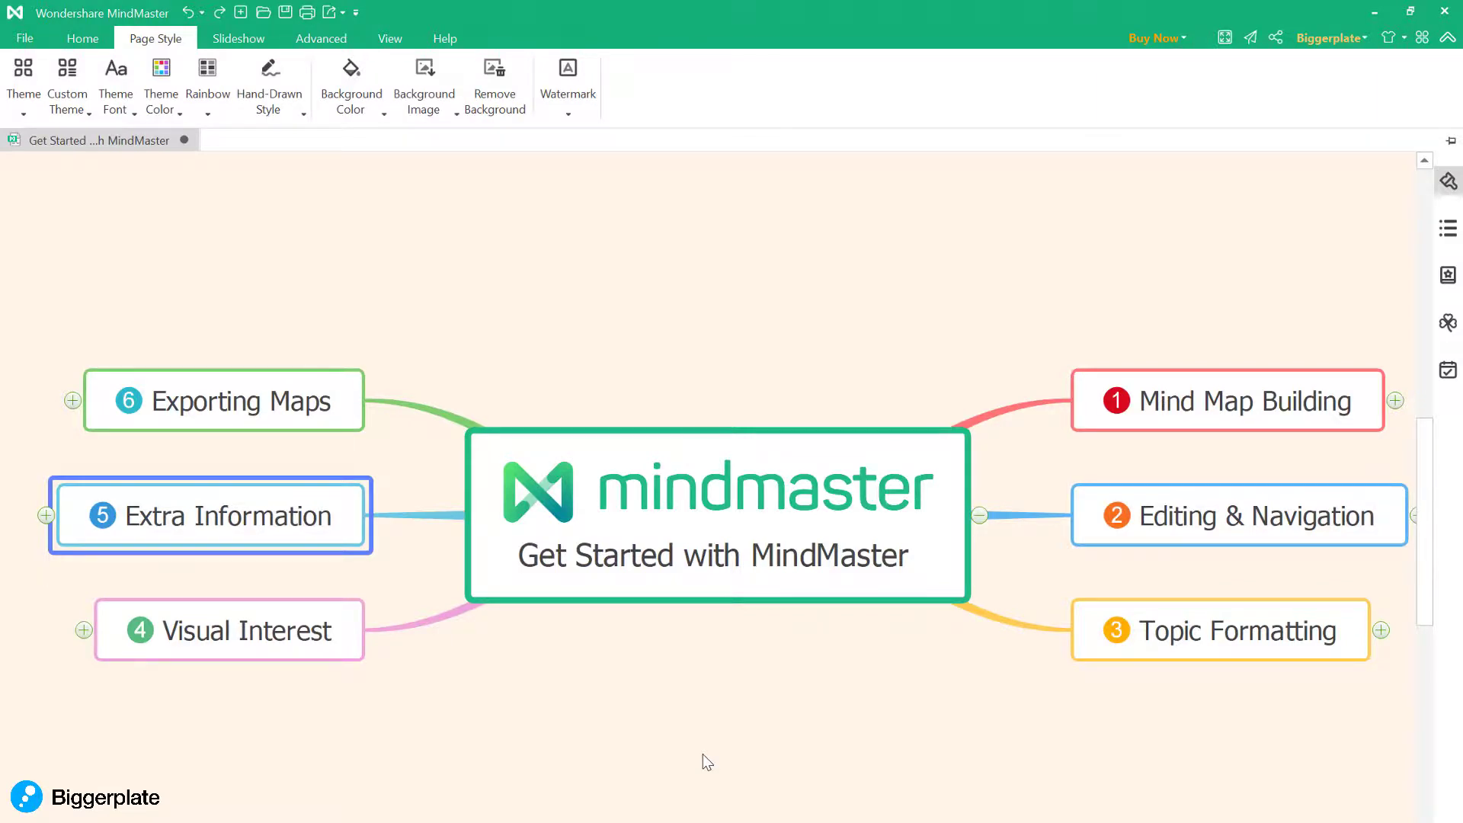
Expand the "Extra Information" branch and its "Topic Notes" subtopic.
left_click_drag(731, 751, 1104, 725)
left_click(479, 495)
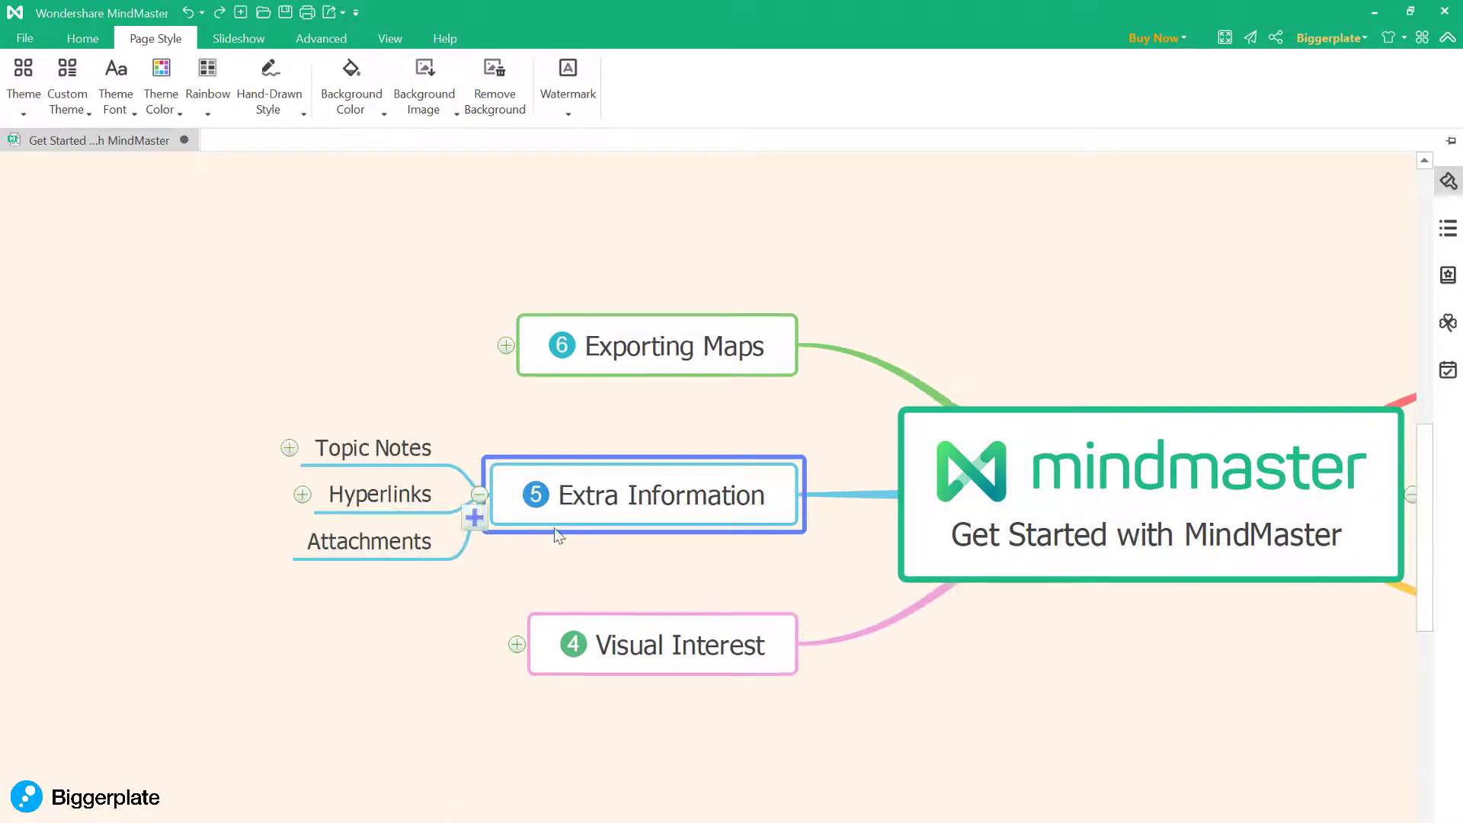
scroll(797, 636, "up", 1)
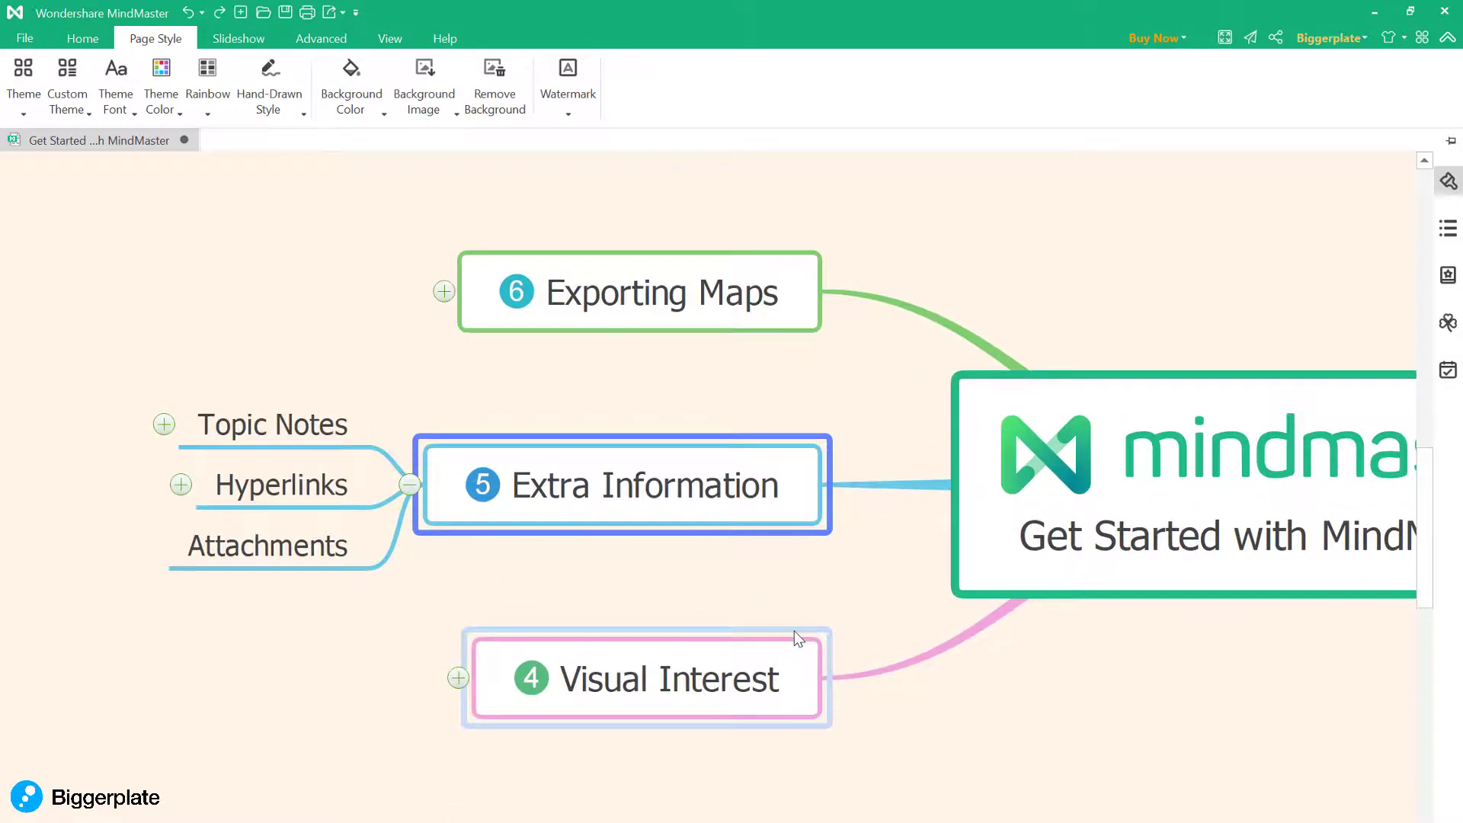
left_click_drag(418, 744, 619, 725)
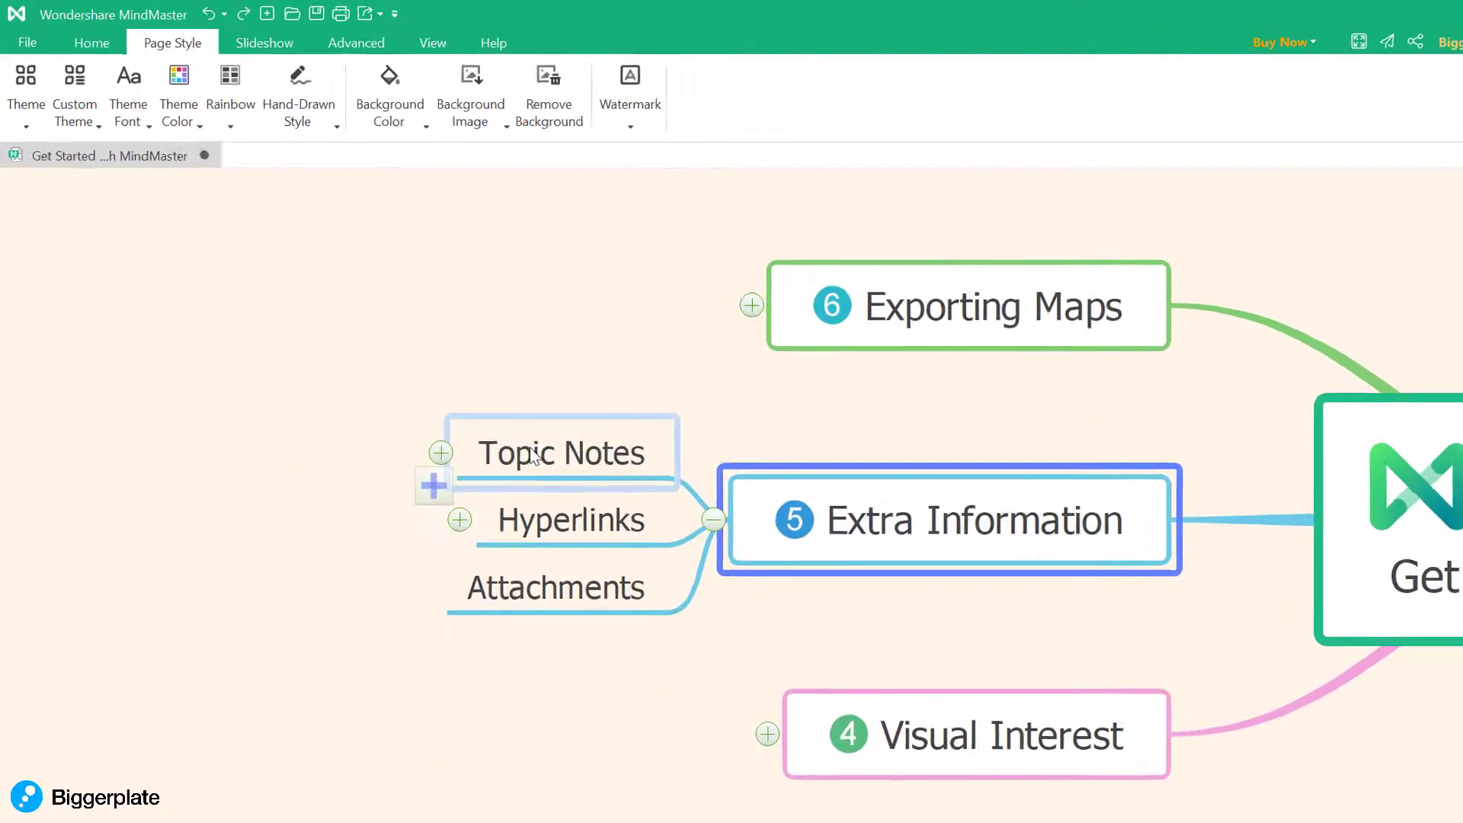
left_click(326, 419)
left_click(496, 511)
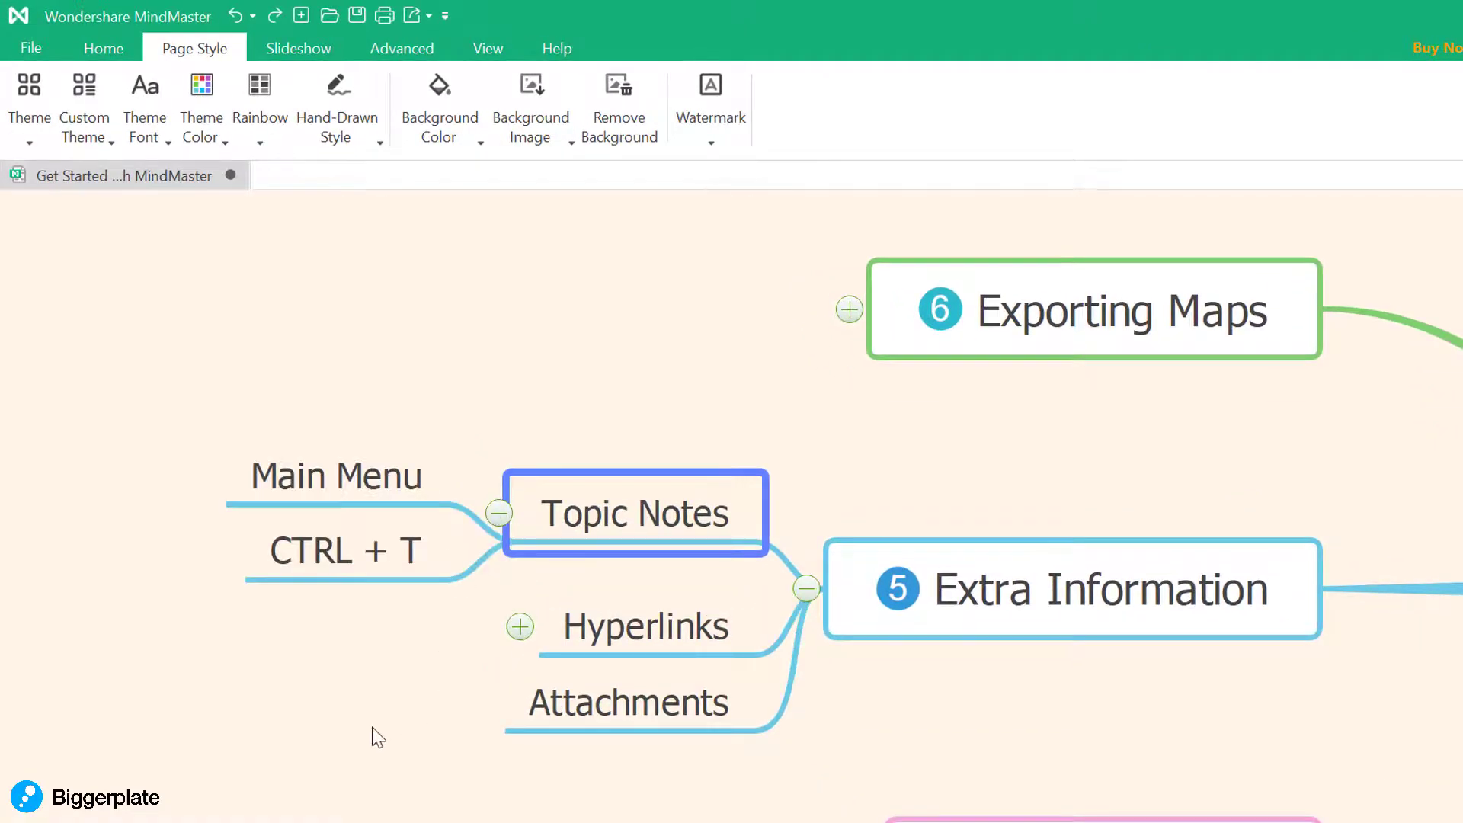
left_click_drag(373, 735, 511, 676)
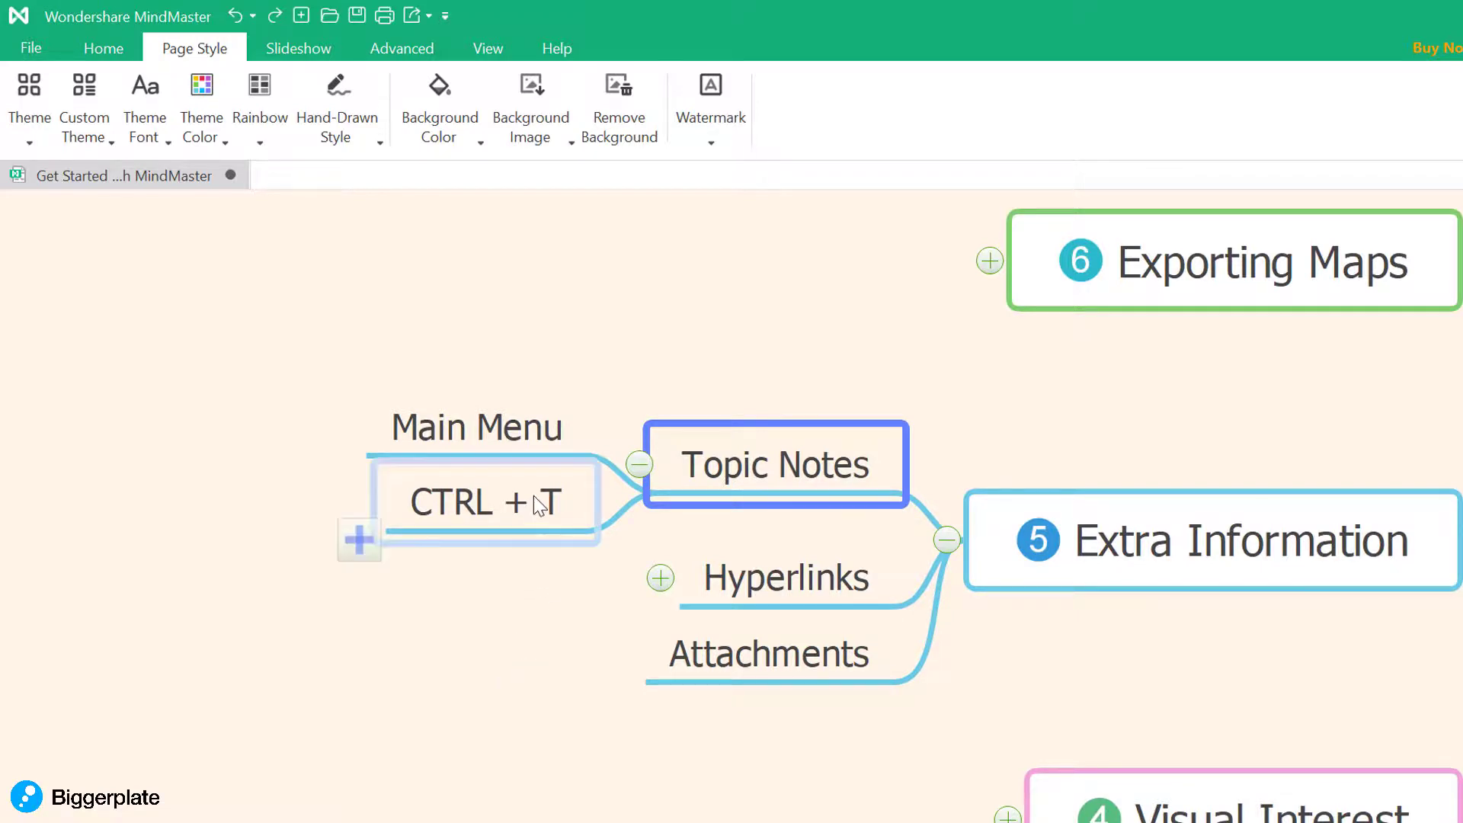
Insert a note on the "Main Menu" topic reading "Add extra infrmation here, without cluttering the map.".
left_click(509, 427)
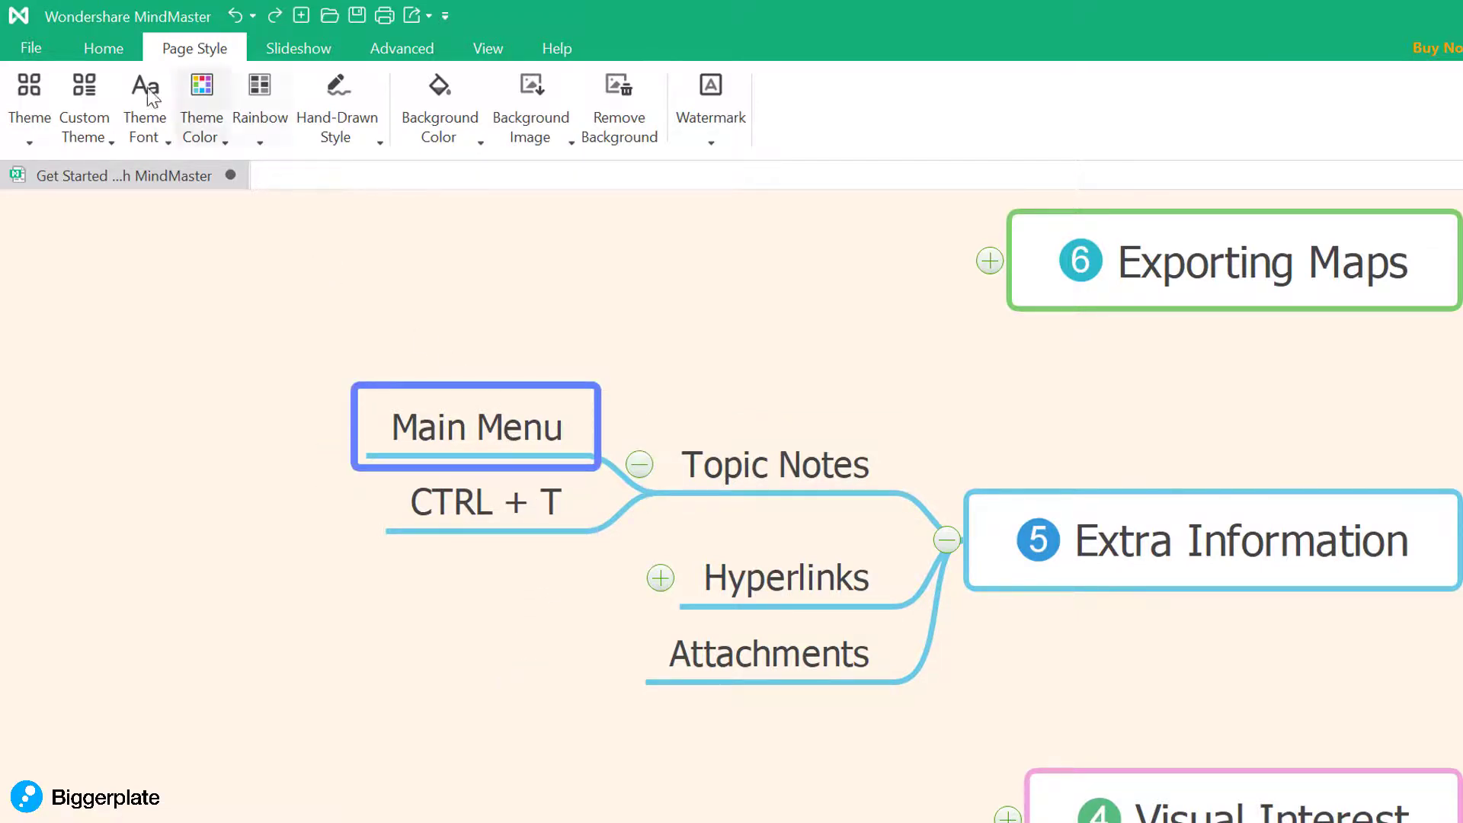
left_click(105, 48)
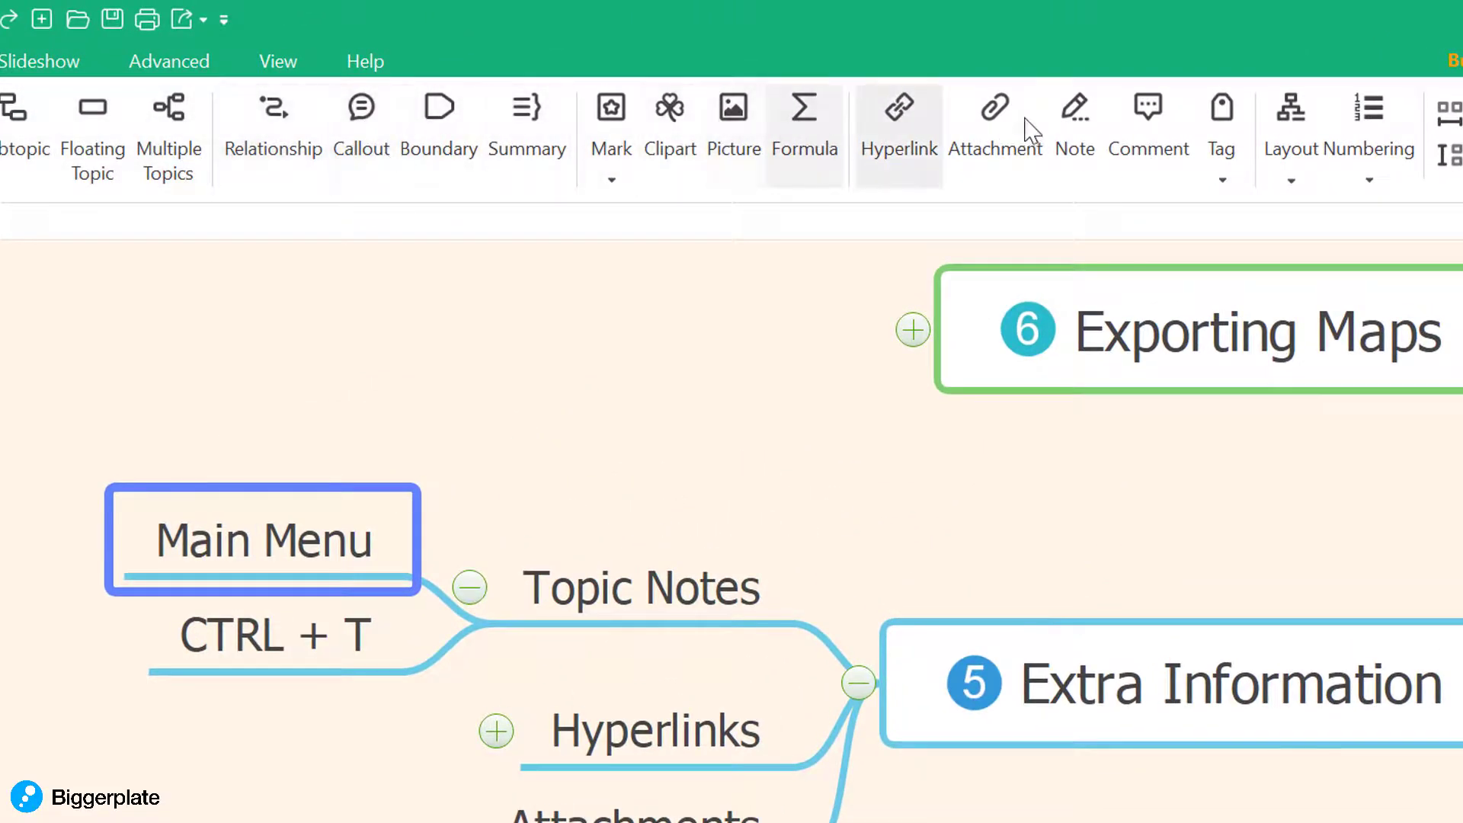
left_click(1083, 124)
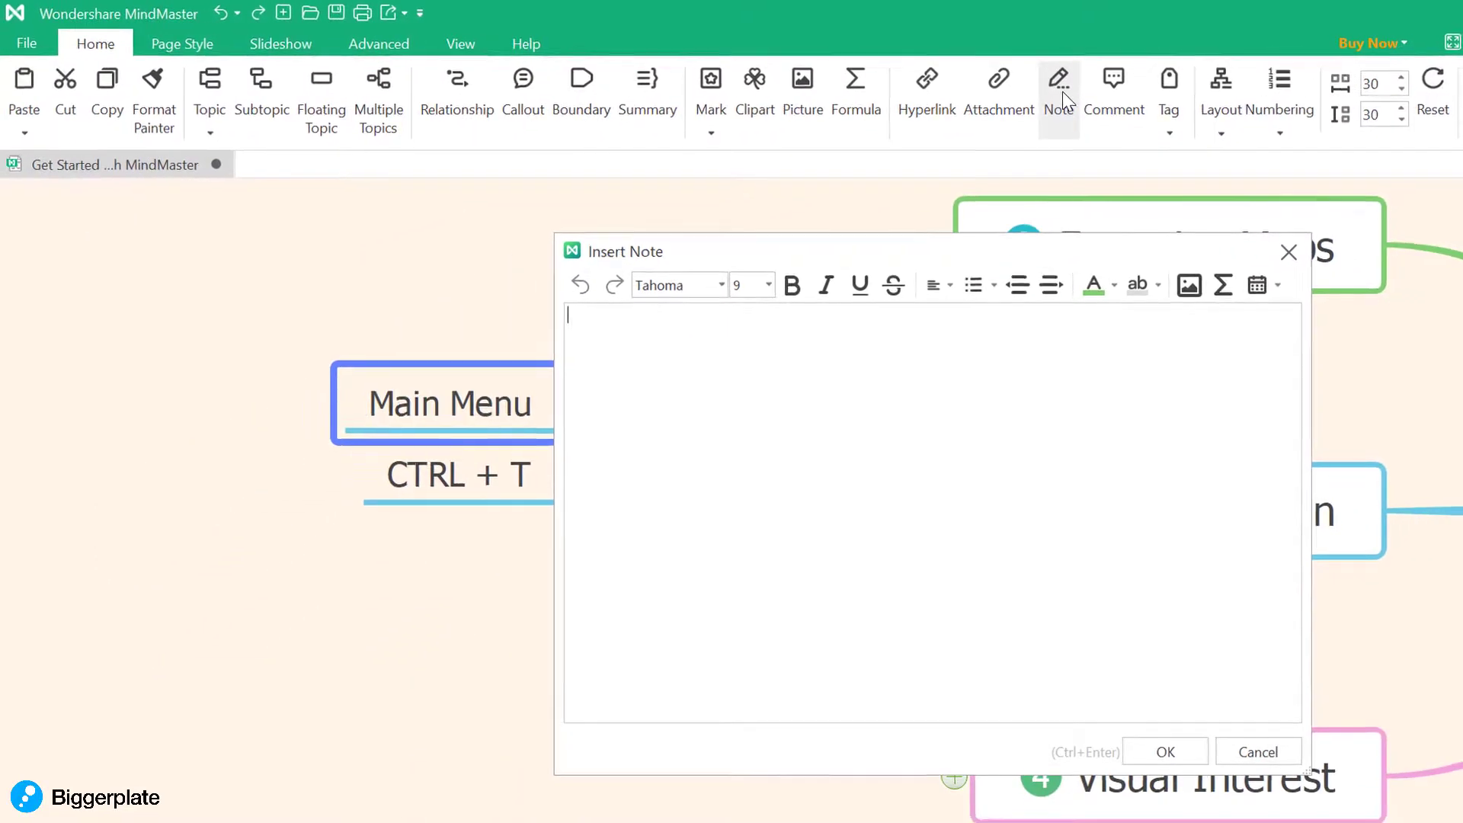
type("Add ")
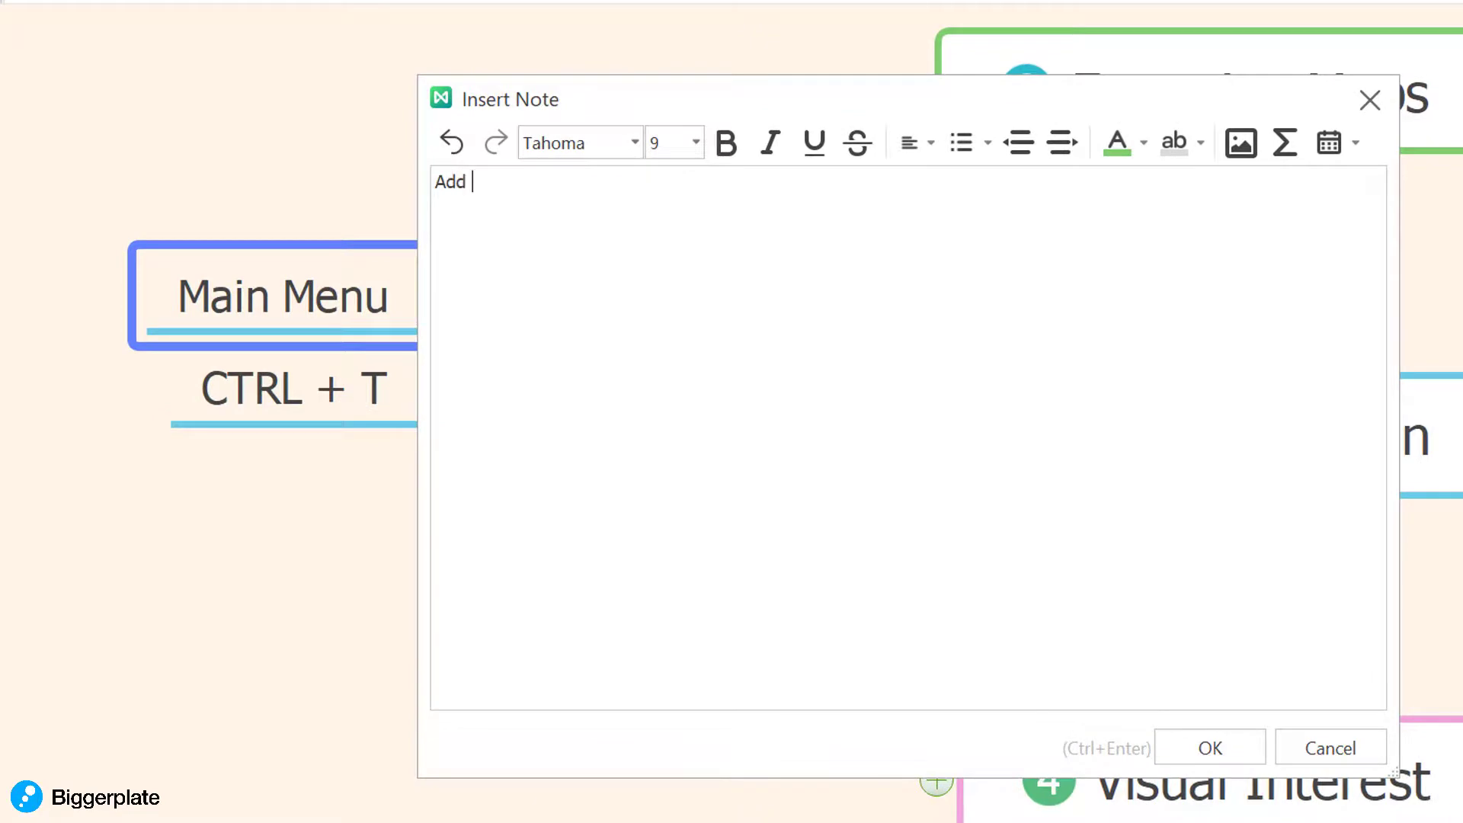
type("extra infrmation")
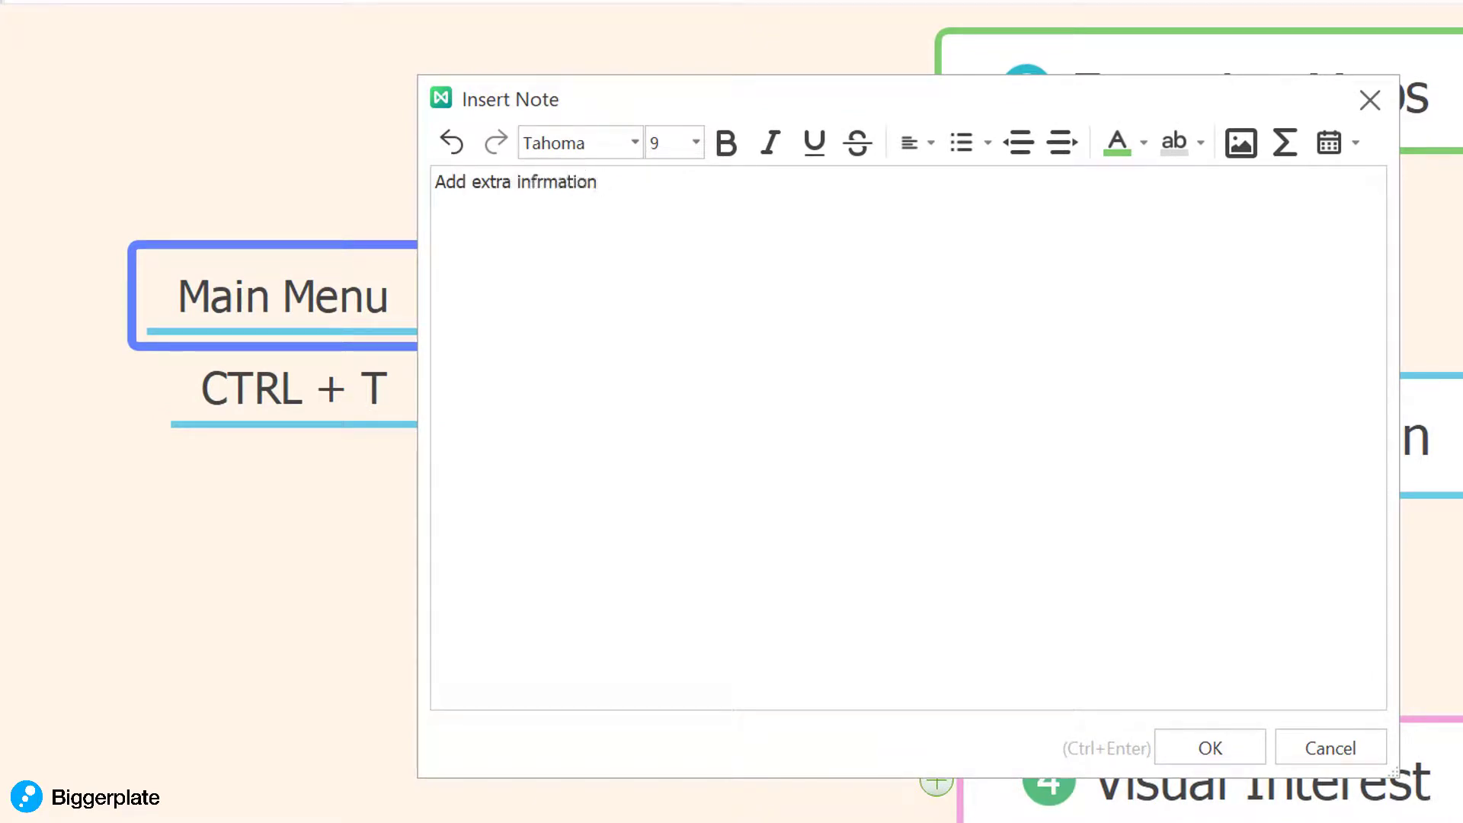
type(" here, withput")
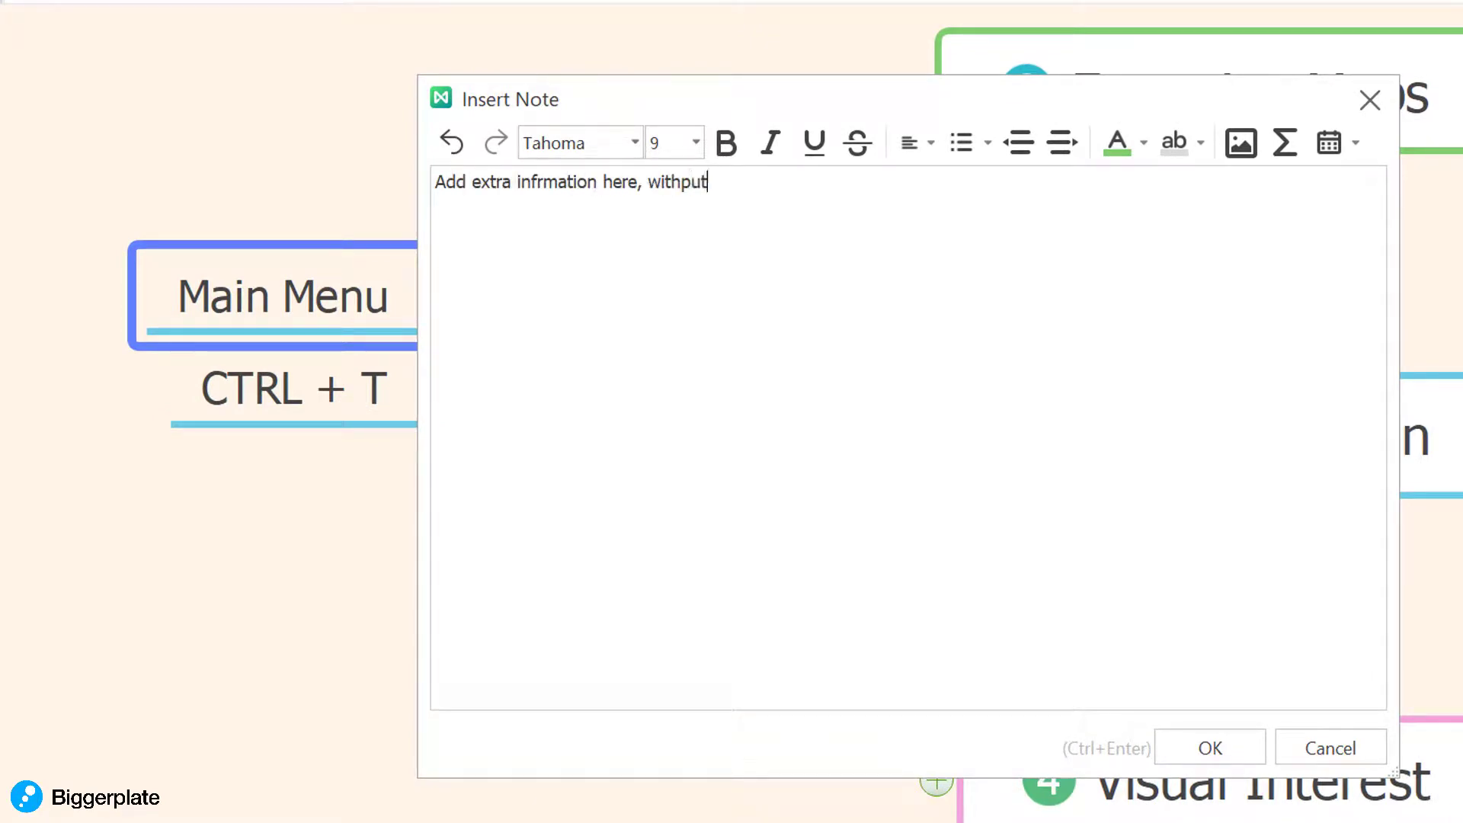
key("BackSpace")
key("BackSpace")
key("BackSpace")
type("out cluttering the map.")
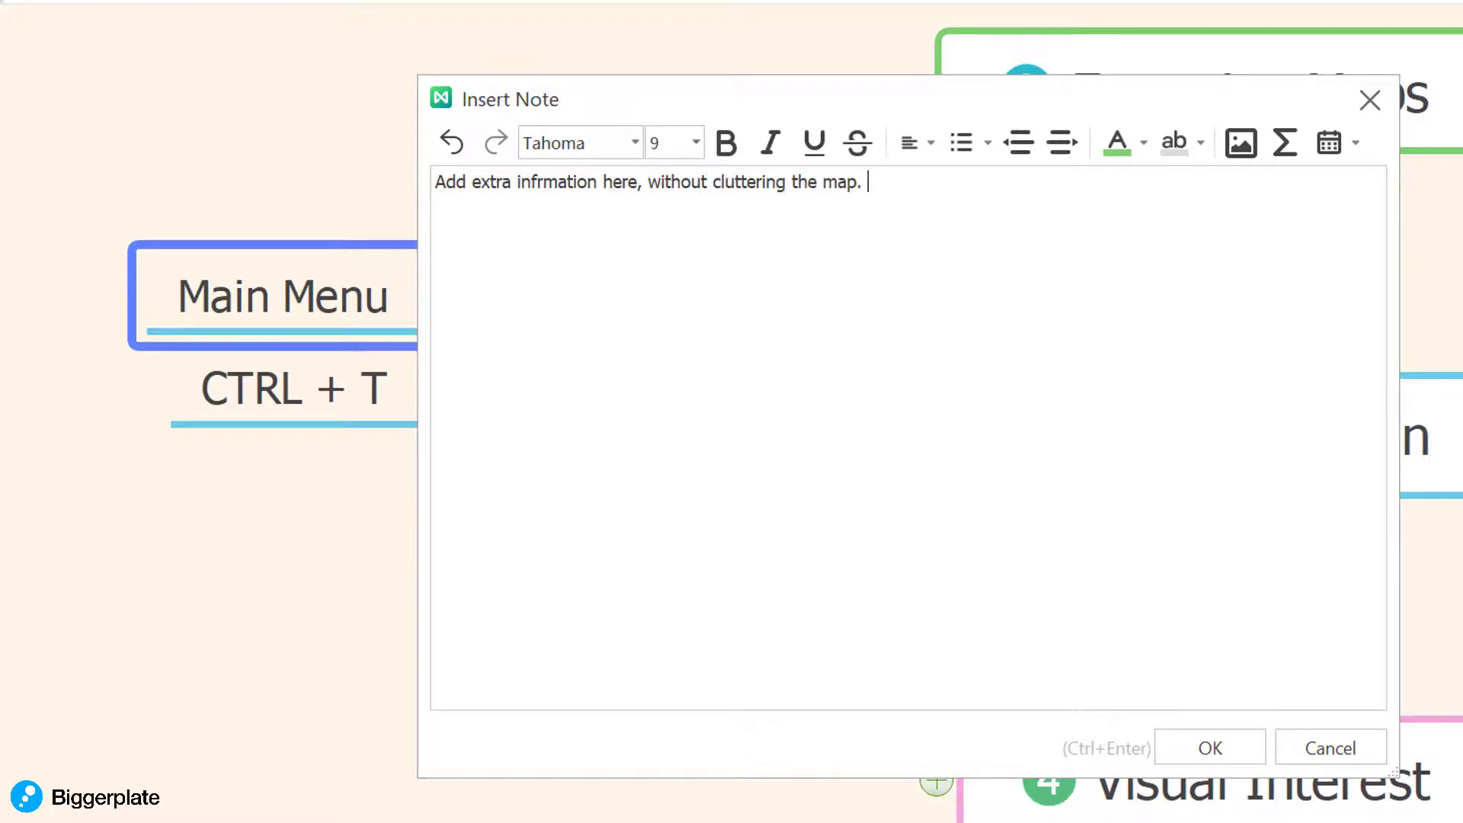
Make "cluttering the map." in the note bold, italic and underlined.
left_click_drag(784, 203, 710, 182)
left_click(725, 143)
left_click(772, 142)
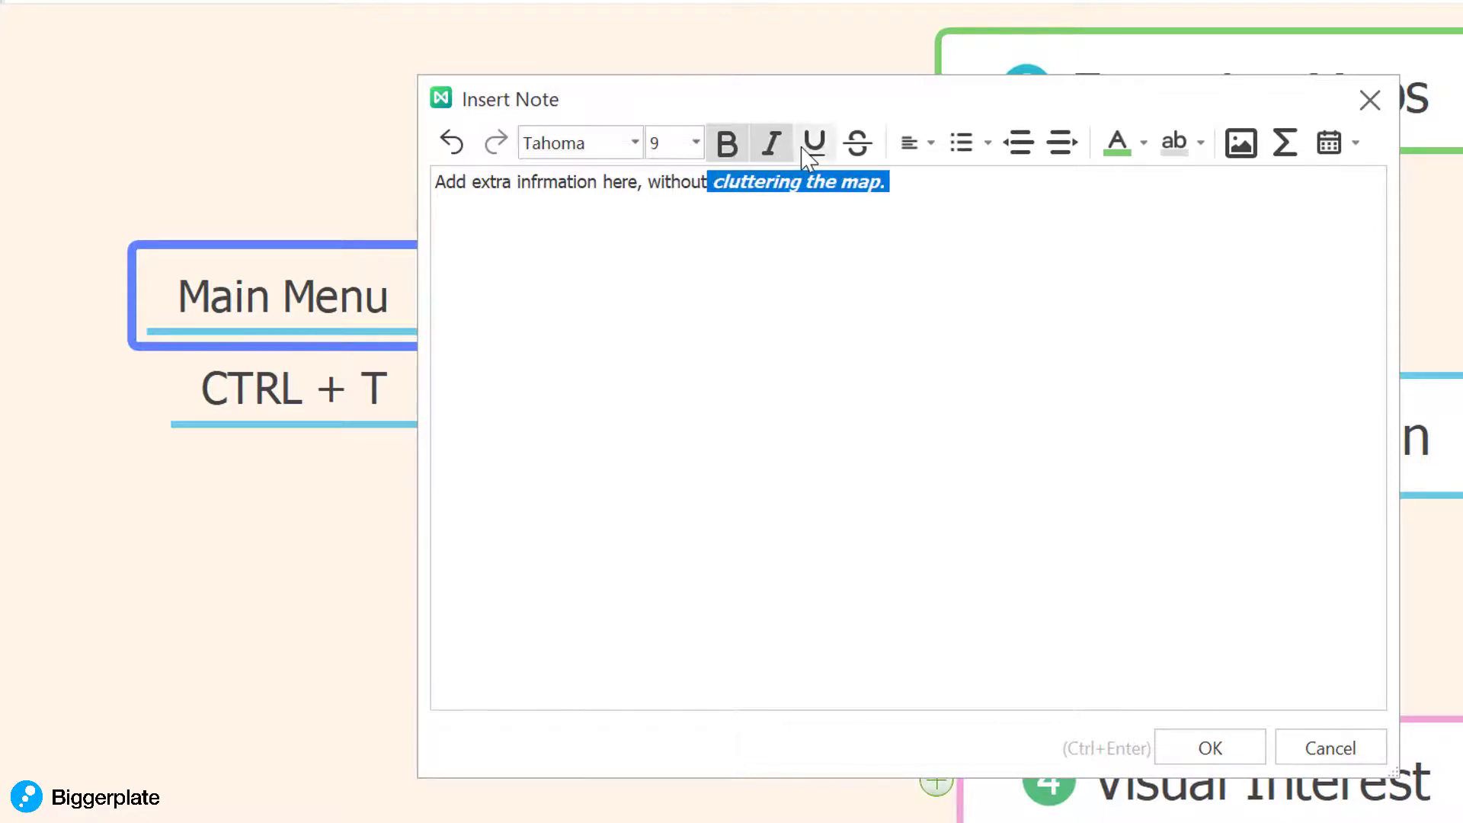
left_click(808, 150)
Colour the word "map." at the end of the note light blue.
left_click(950, 185)
left_click_drag(950, 185, 840, 183)
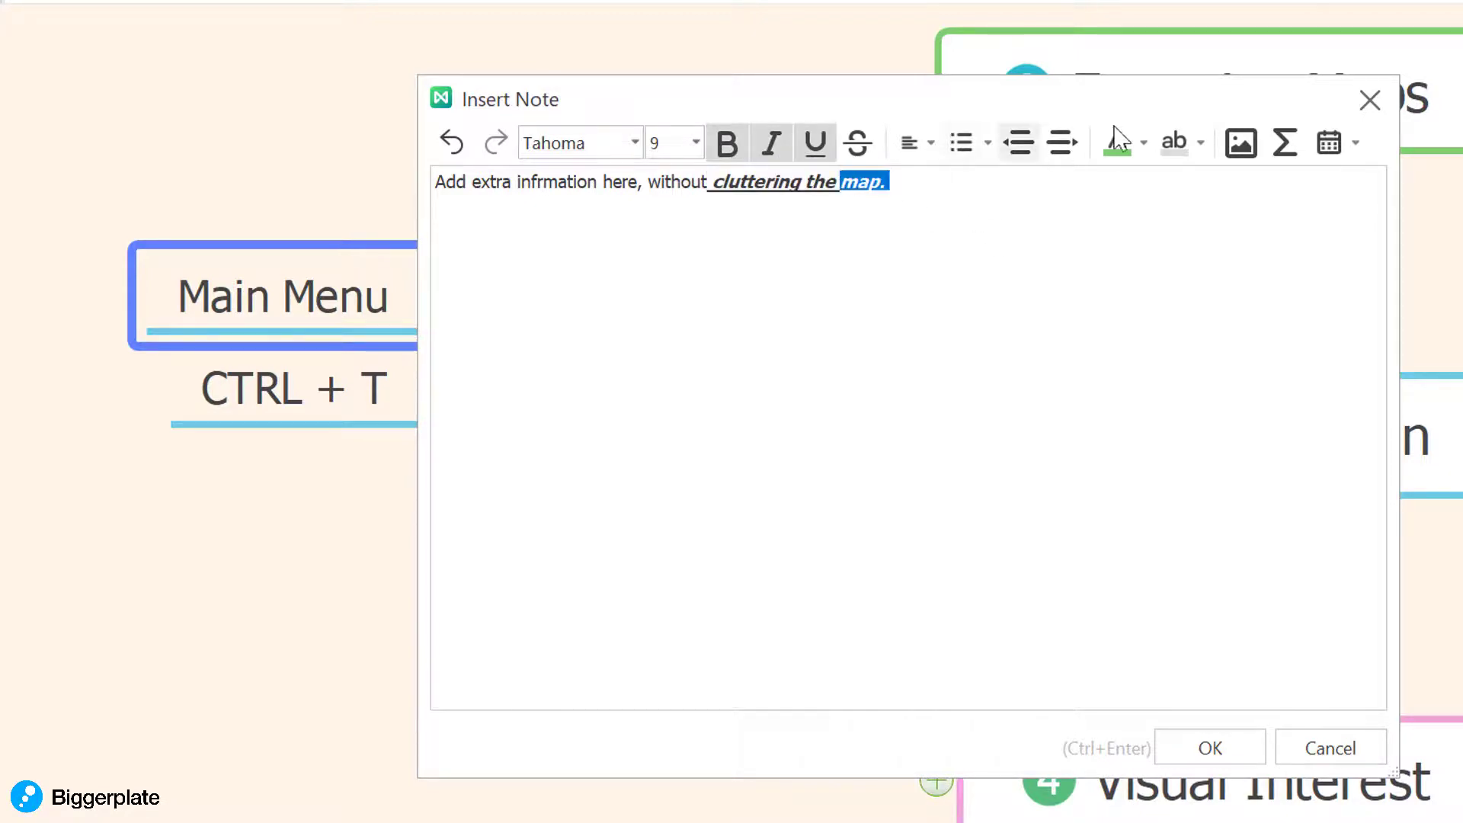
left_click(1118, 140)
left_click(1163, 222)
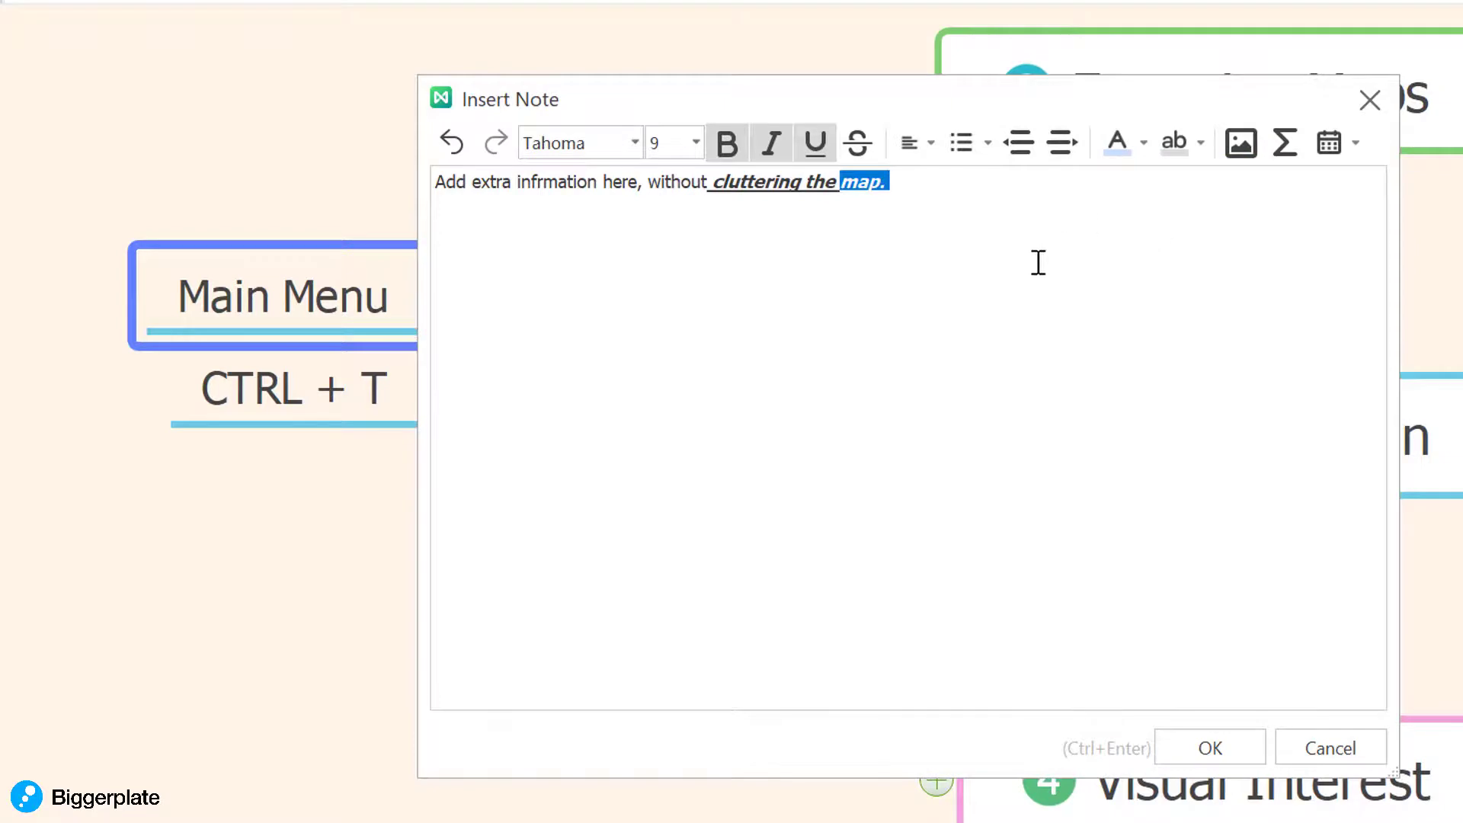
left_click(963, 179)
double_click(957, 180)
left_click(999, 190)
Close the note with its changes saved and reselect the "Main Menu" topic.
left_click(1369, 98)
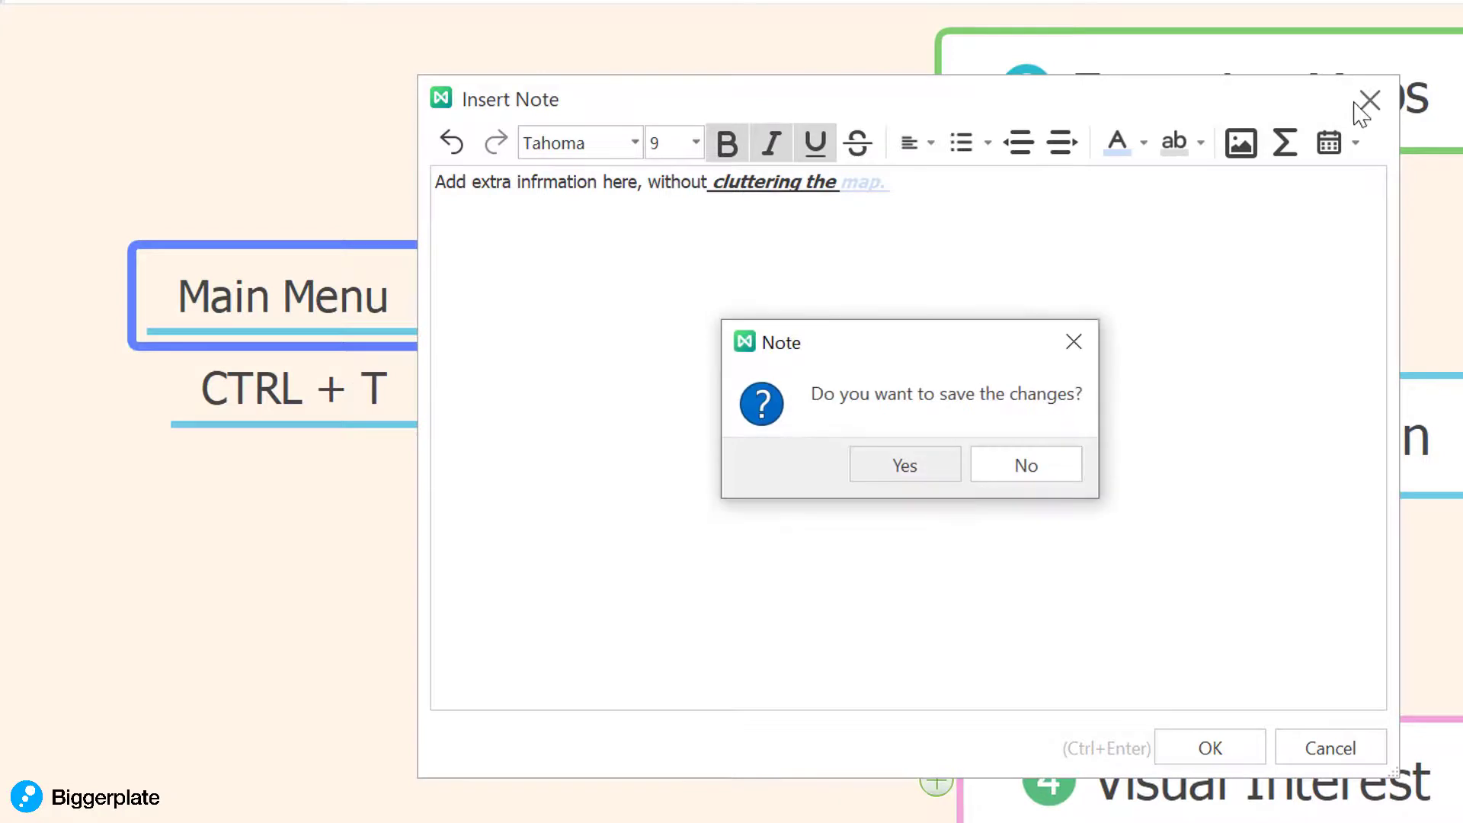
left_click(887, 471)
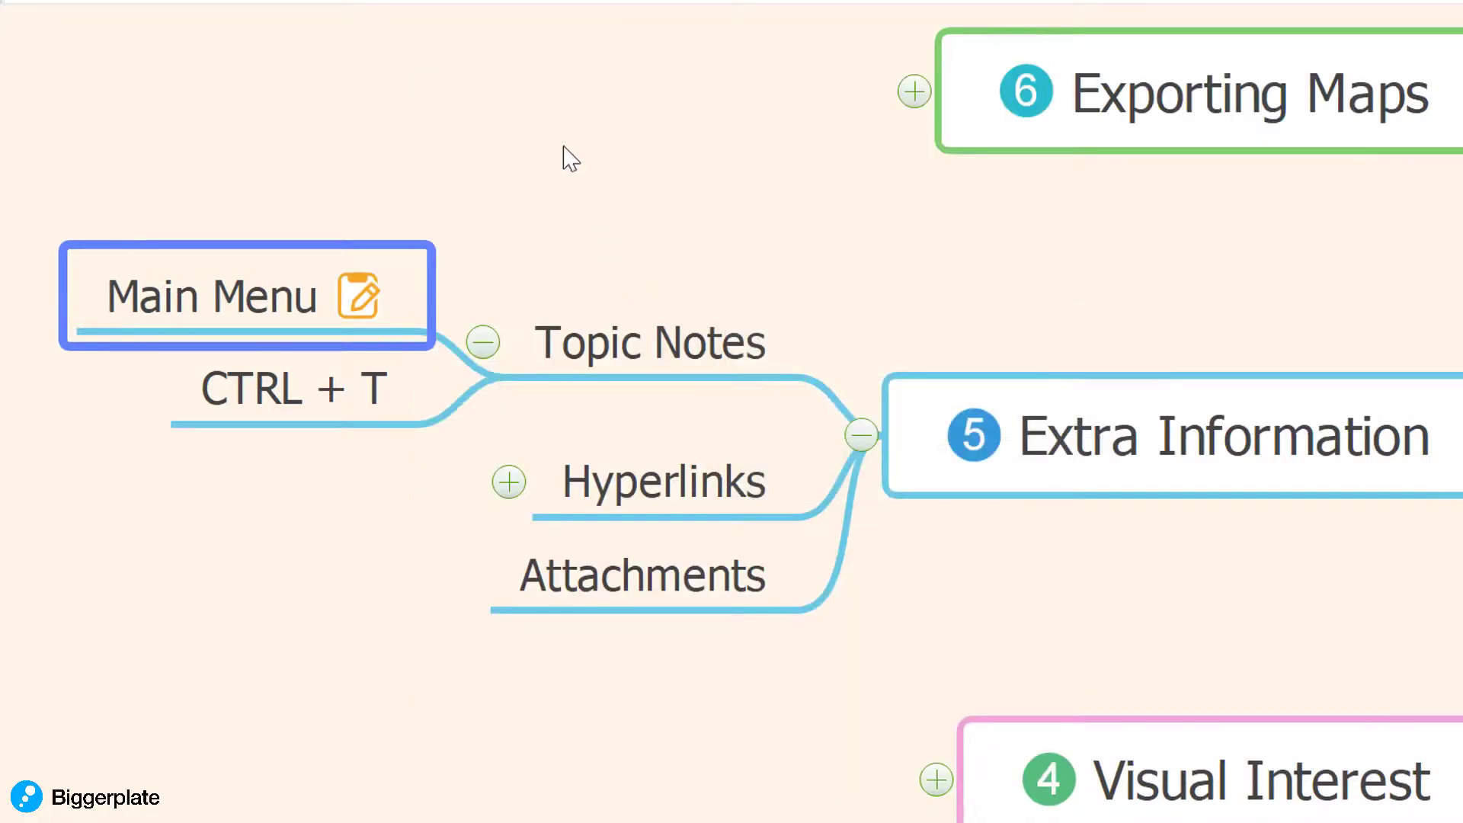
left_click(532, 146)
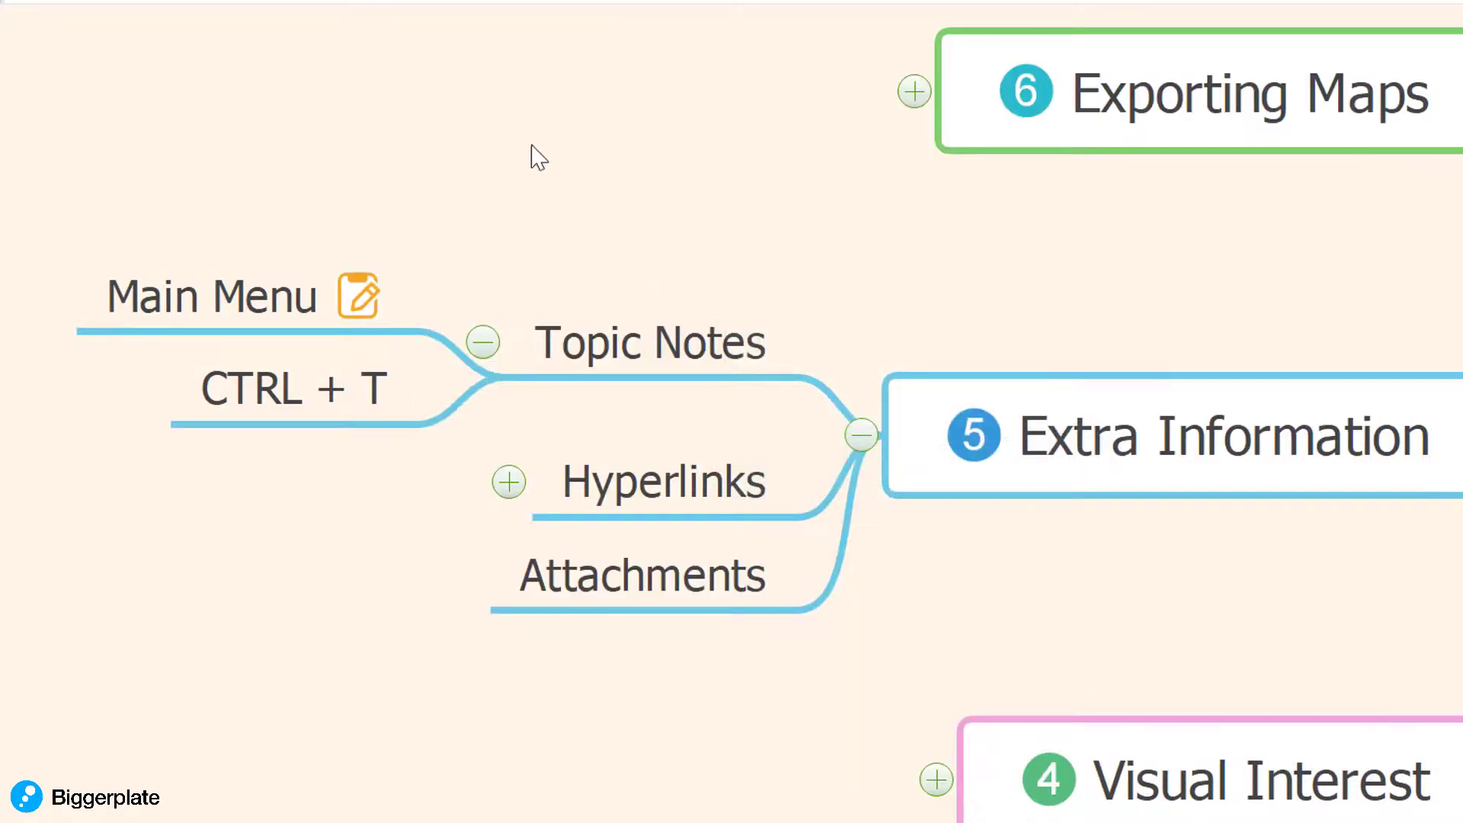
left_click(235, 309)
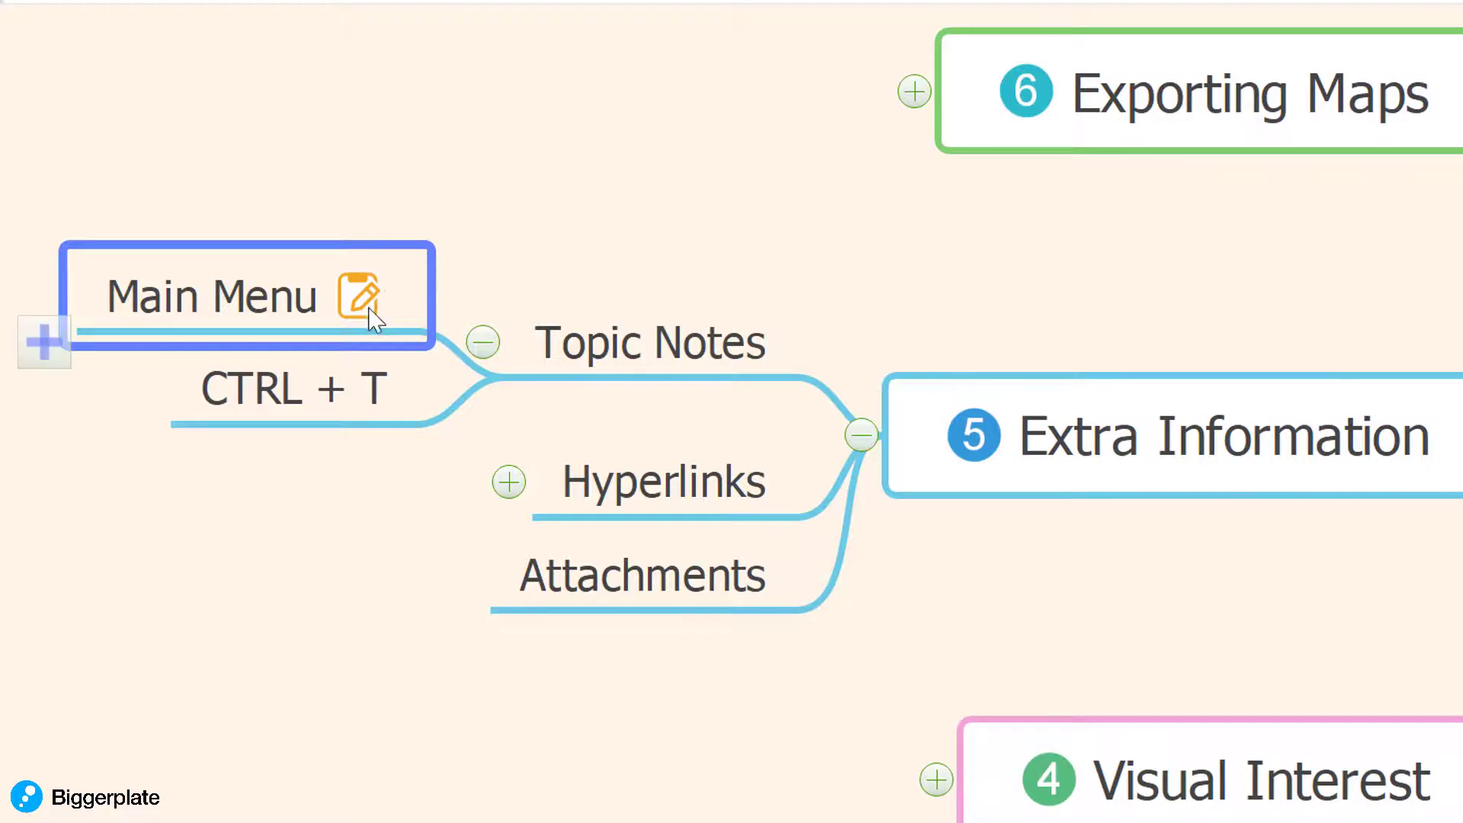
Reopen the note on the "Main Menu" topic to view its text, and close it without changes.
mouse_move(356, 309)
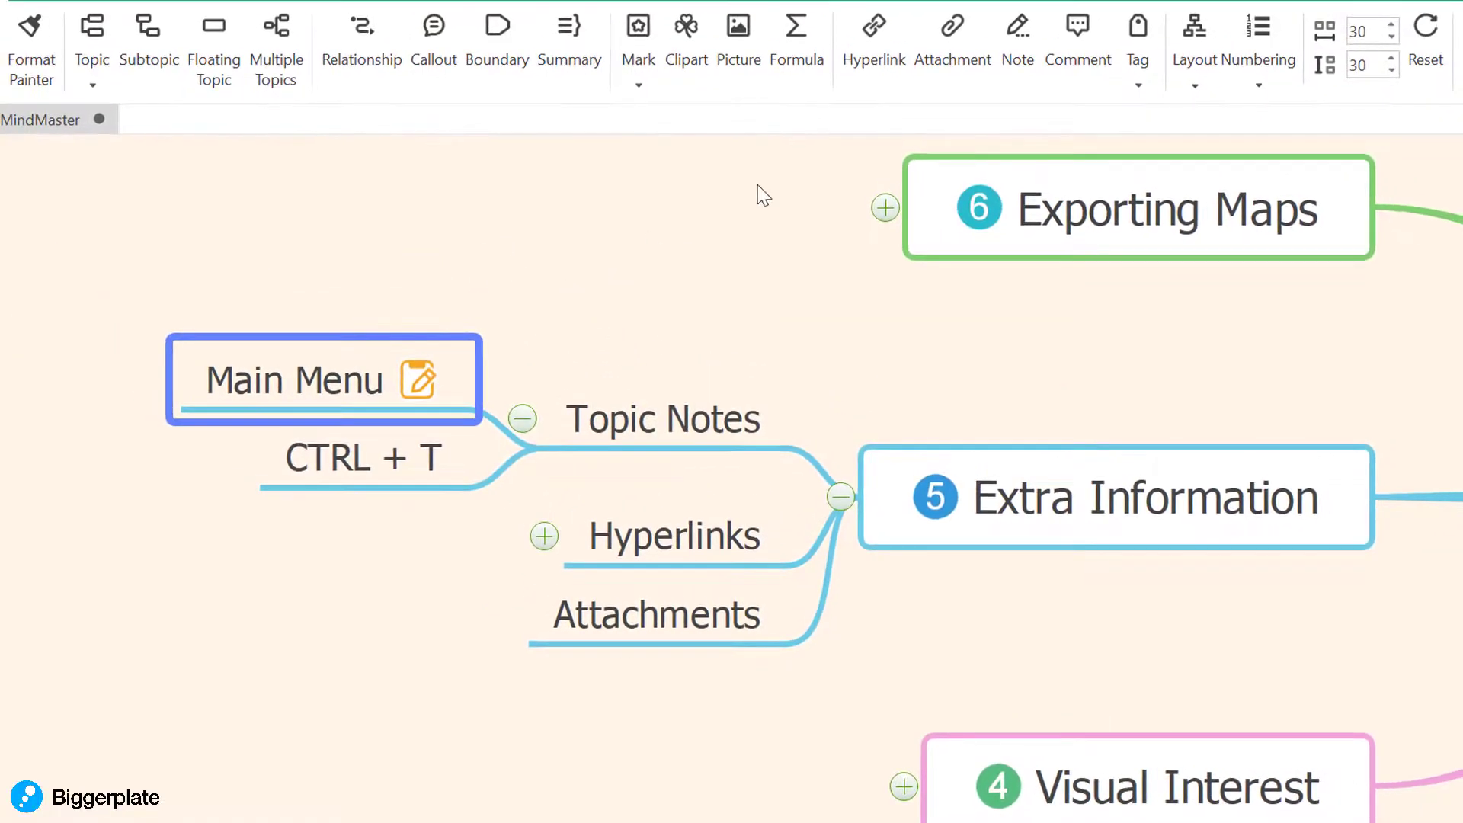
left_click(1018, 42)
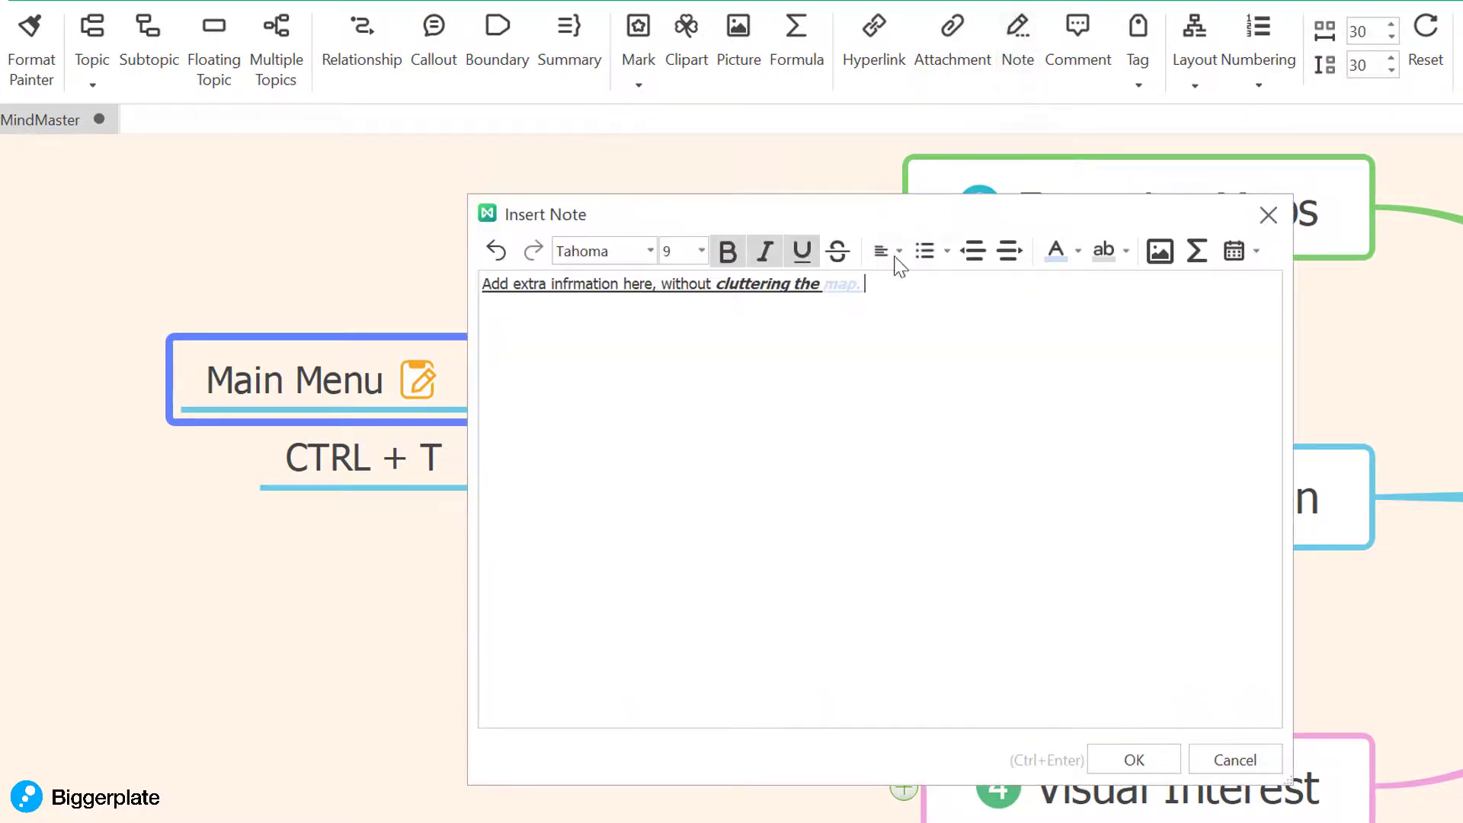
left_click_drag(867, 284, 788, 286)
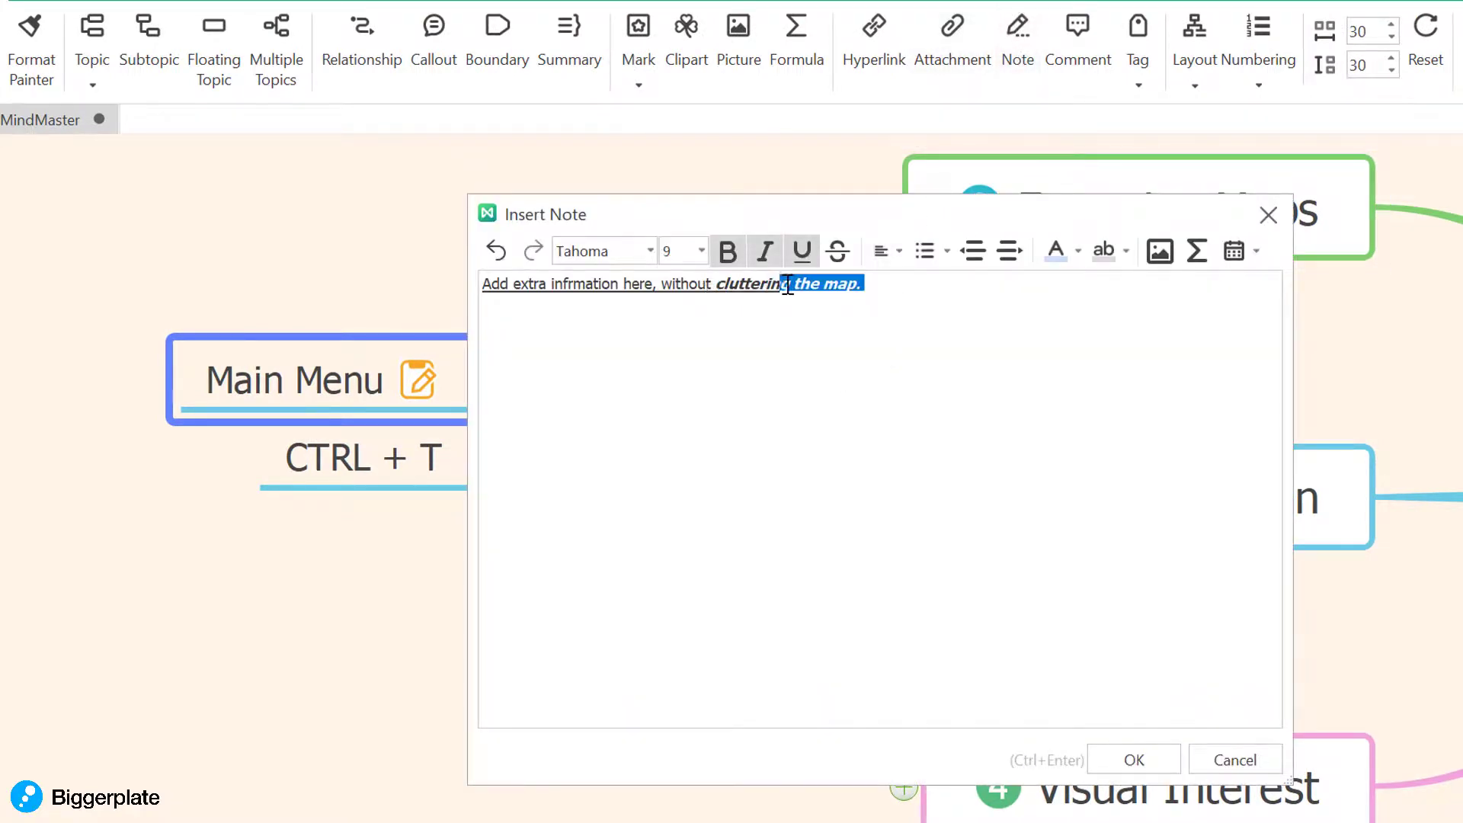
left_click(1258, 220)
Add a note to the "CTRL + T" topic reading "Pop open notes panel" and deselect the topic.
left_click(337, 467)
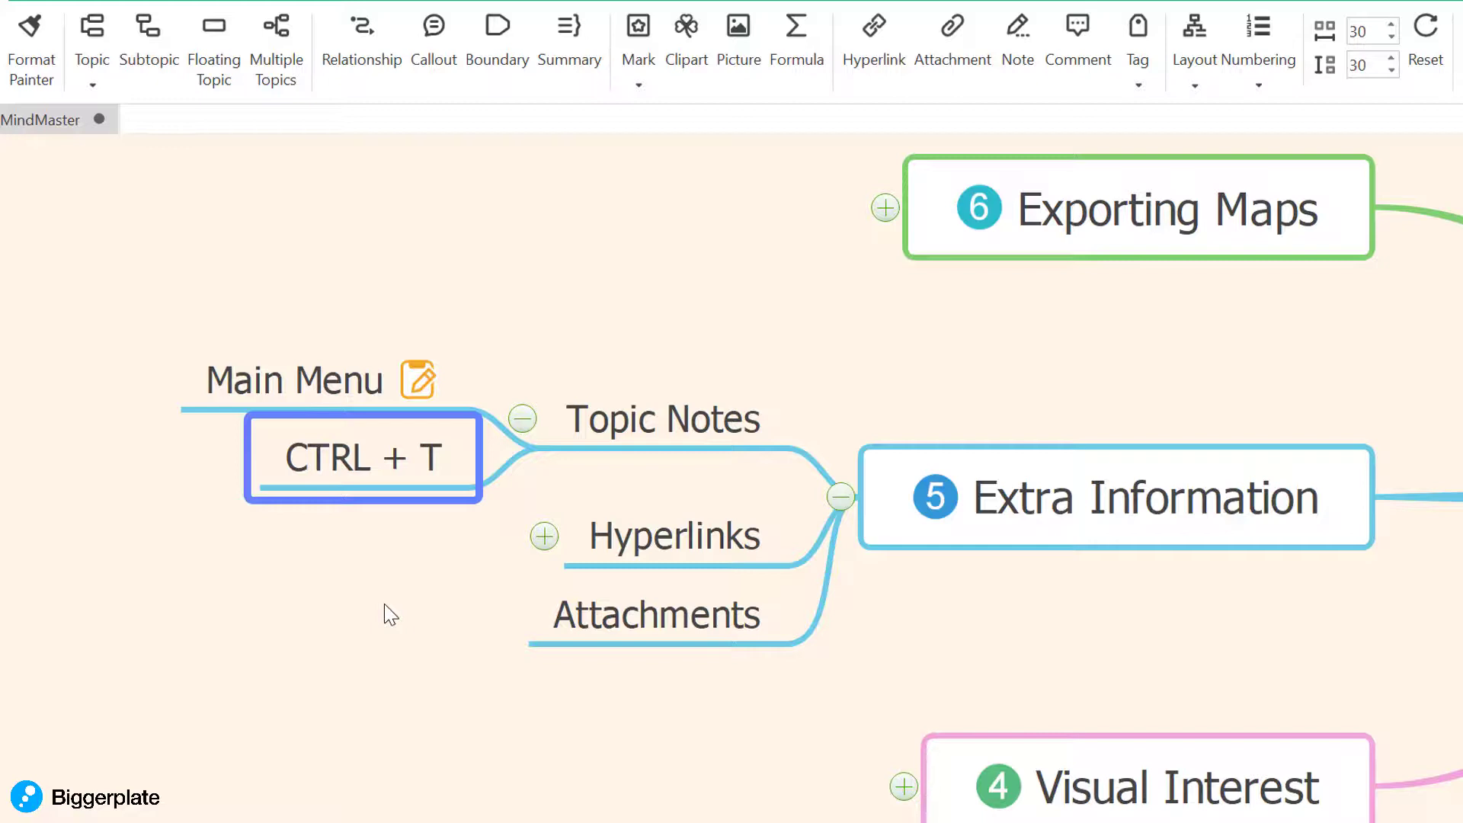
key("ctrl+t")
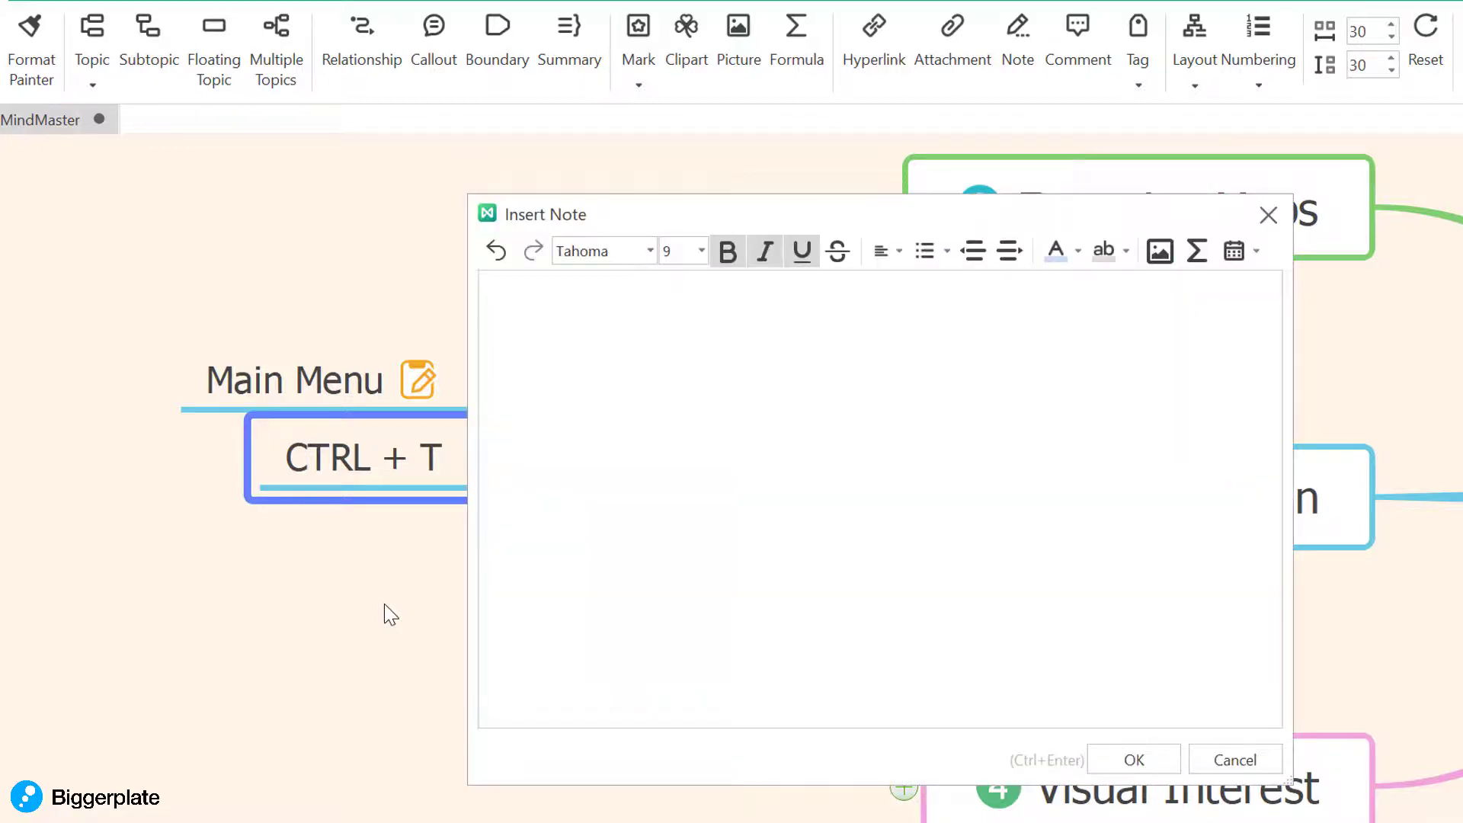
type("Pop open notes panel")
left_click(1135, 760)
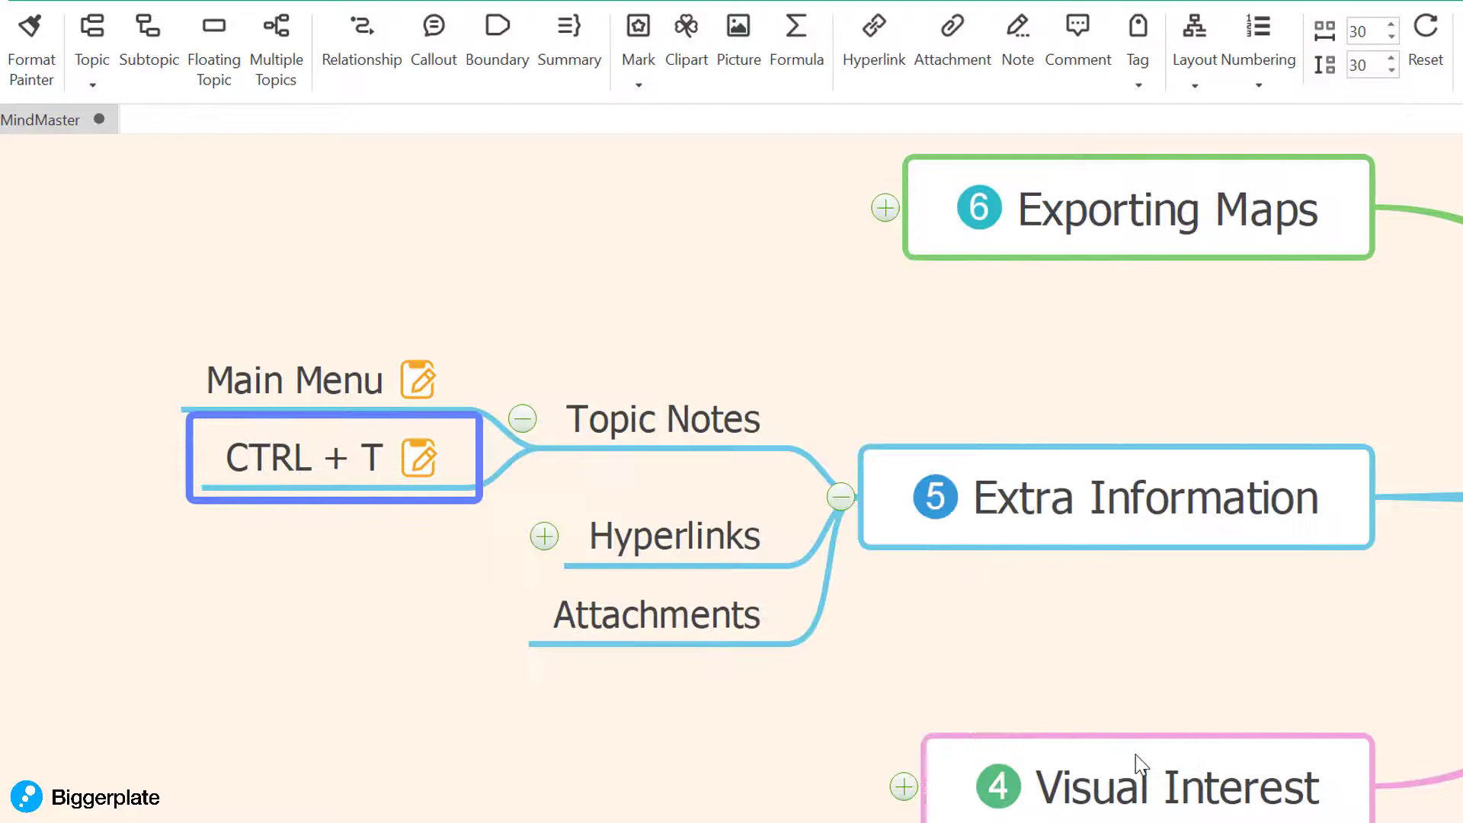
left_click(373, 650)
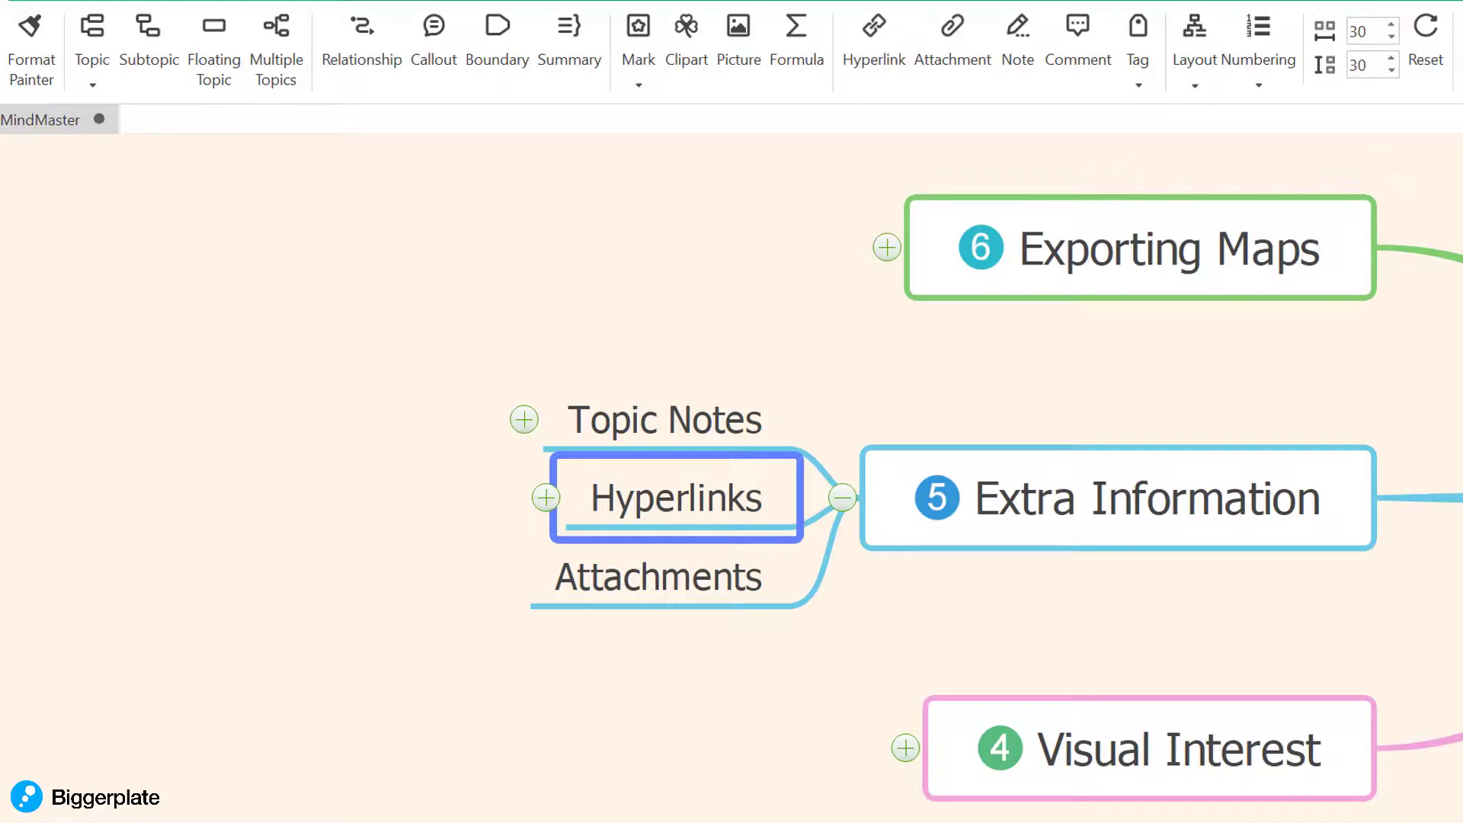
left_click(546, 498)
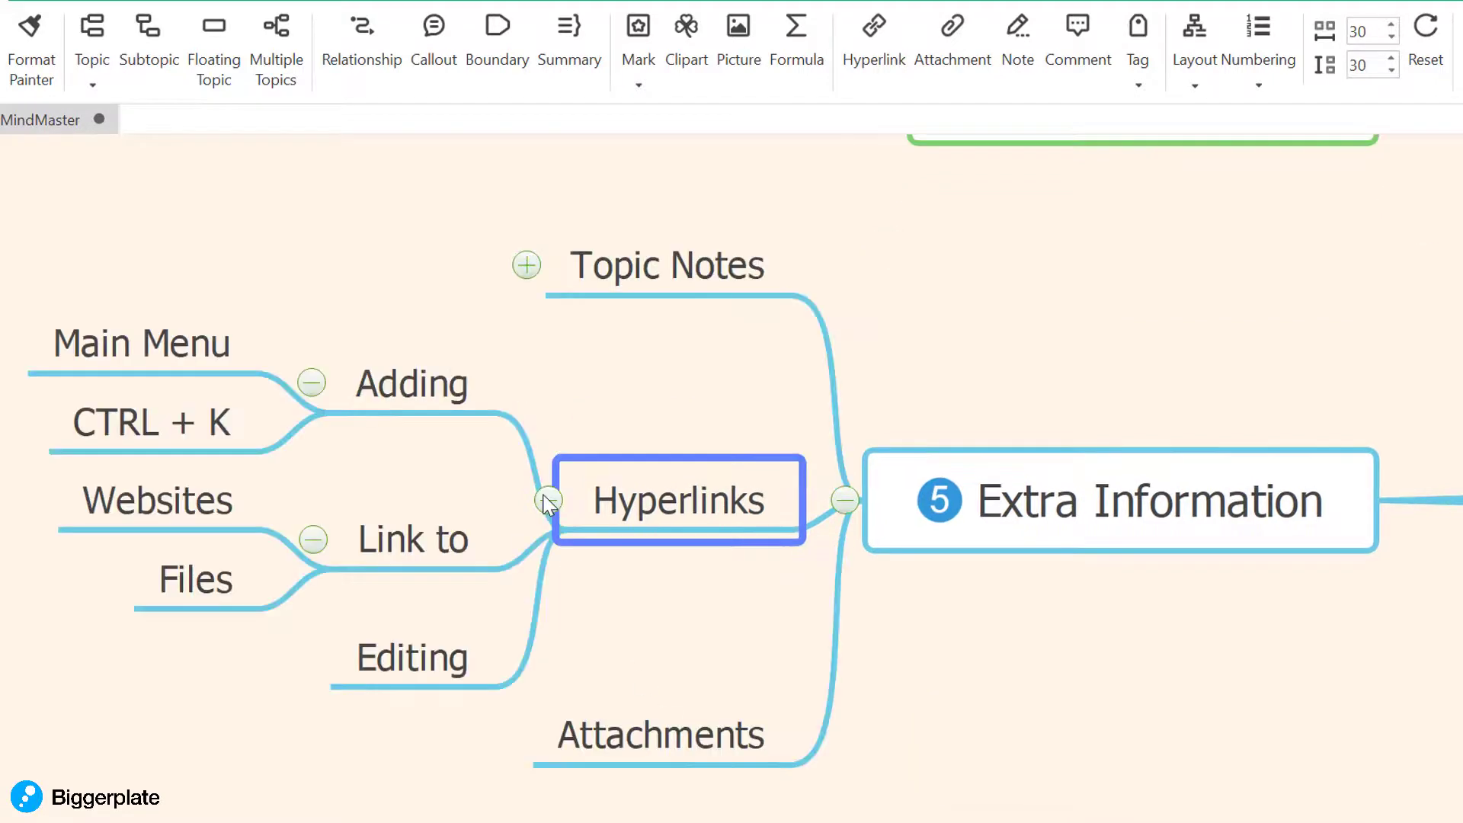
left_click(444, 364)
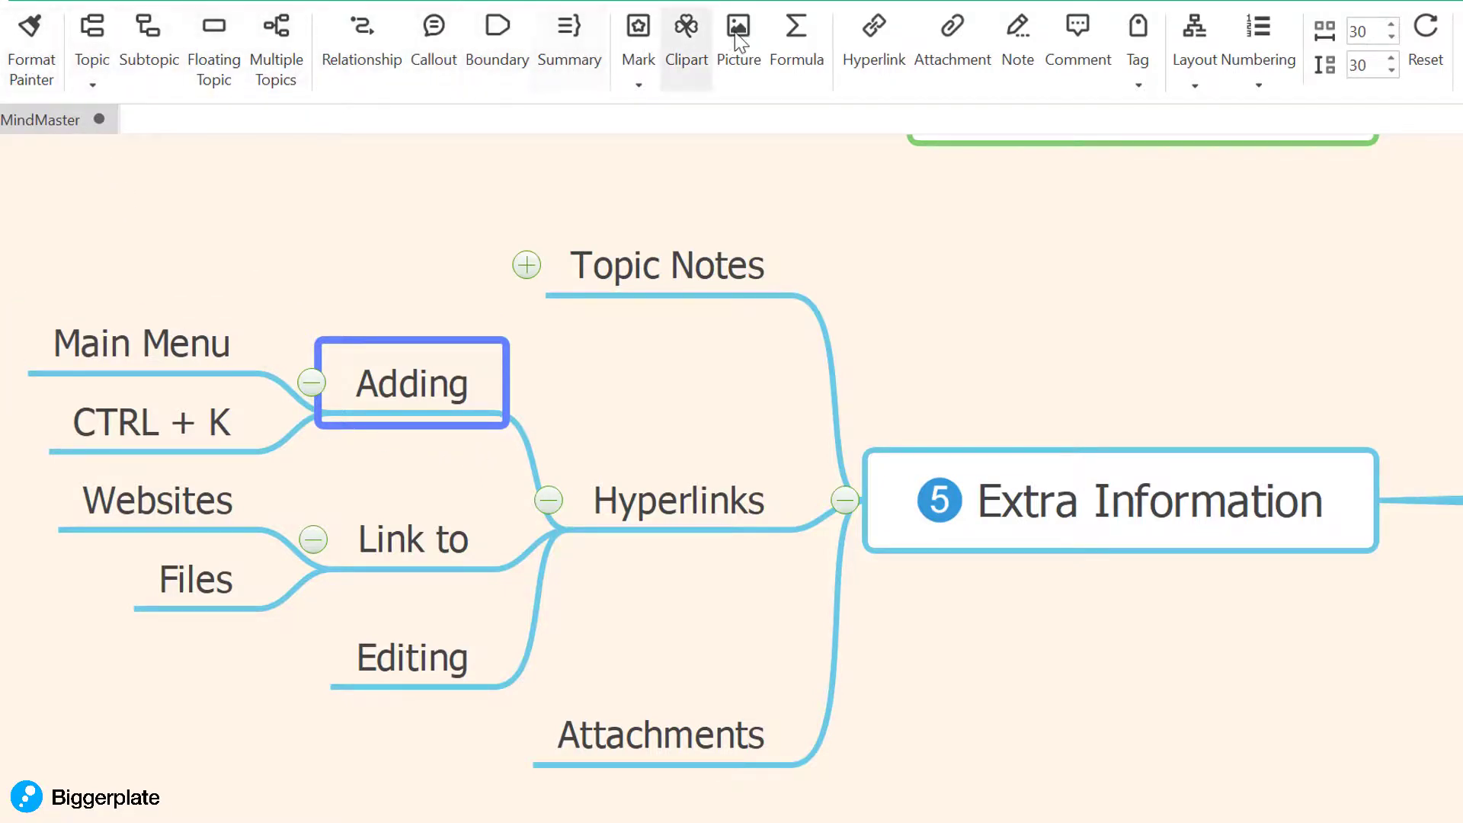
left_click(884, 61)
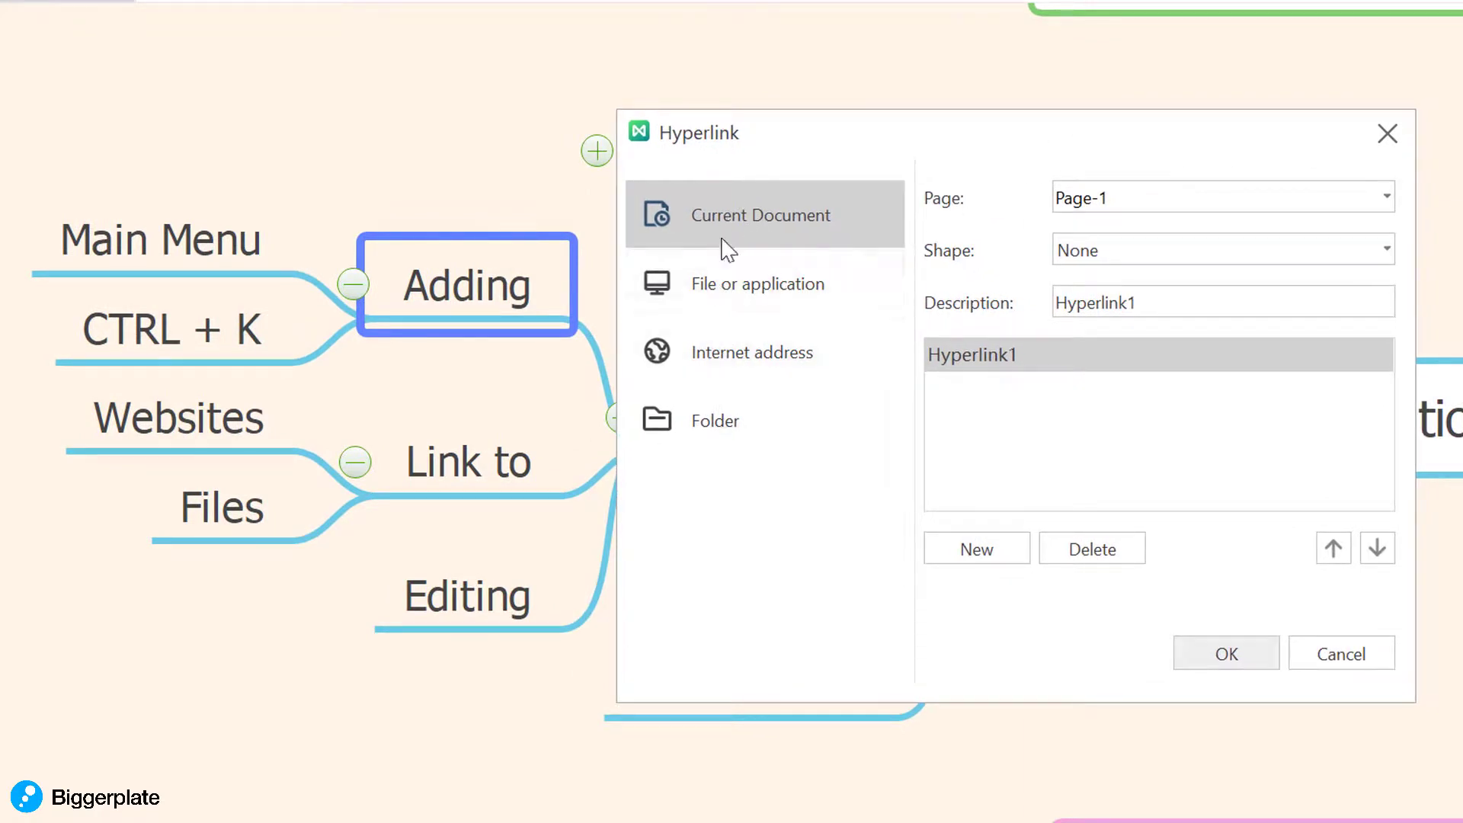
left_click(724, 353)
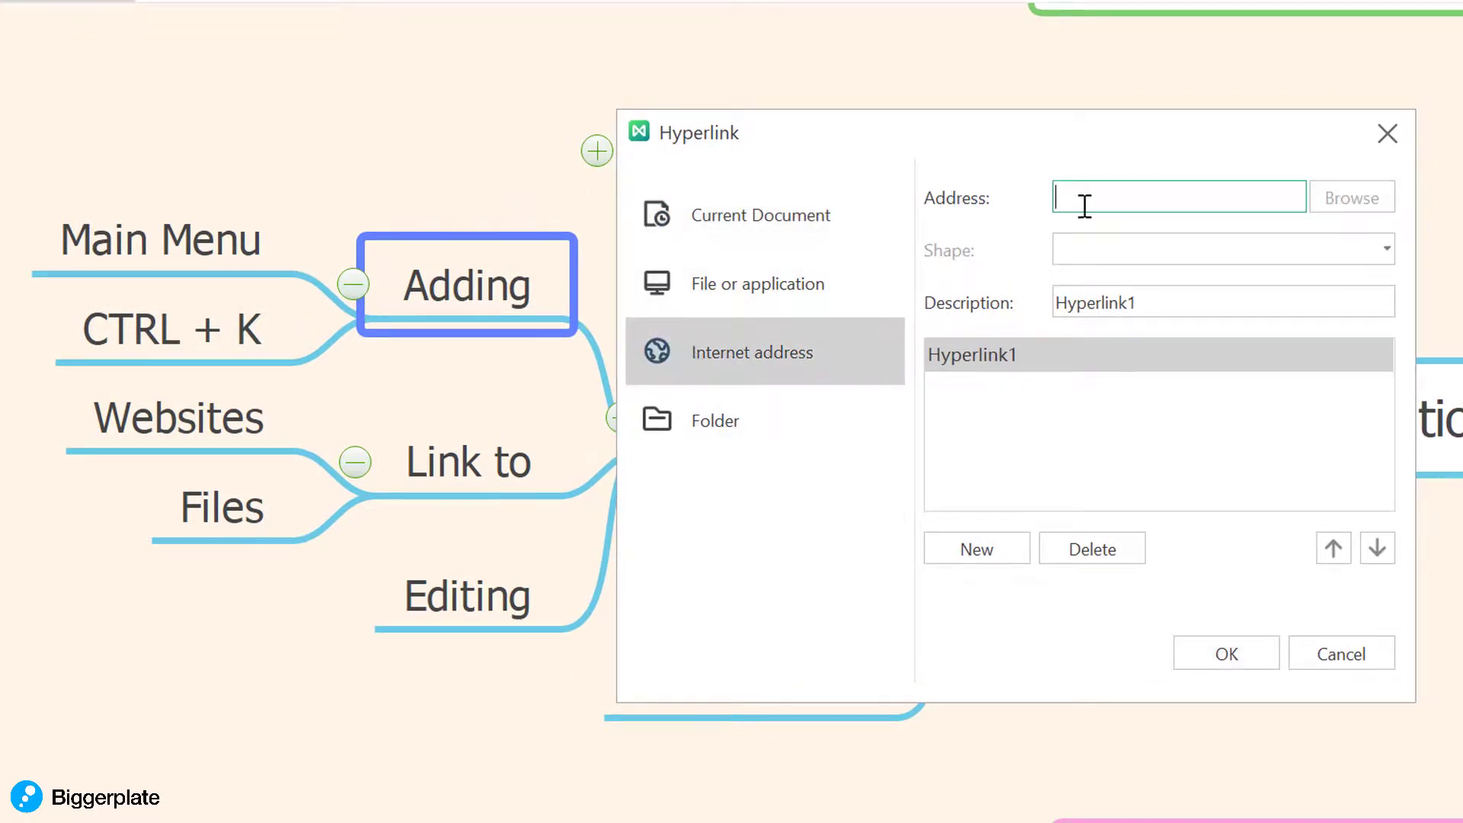
type("www.Biggerplate.com")
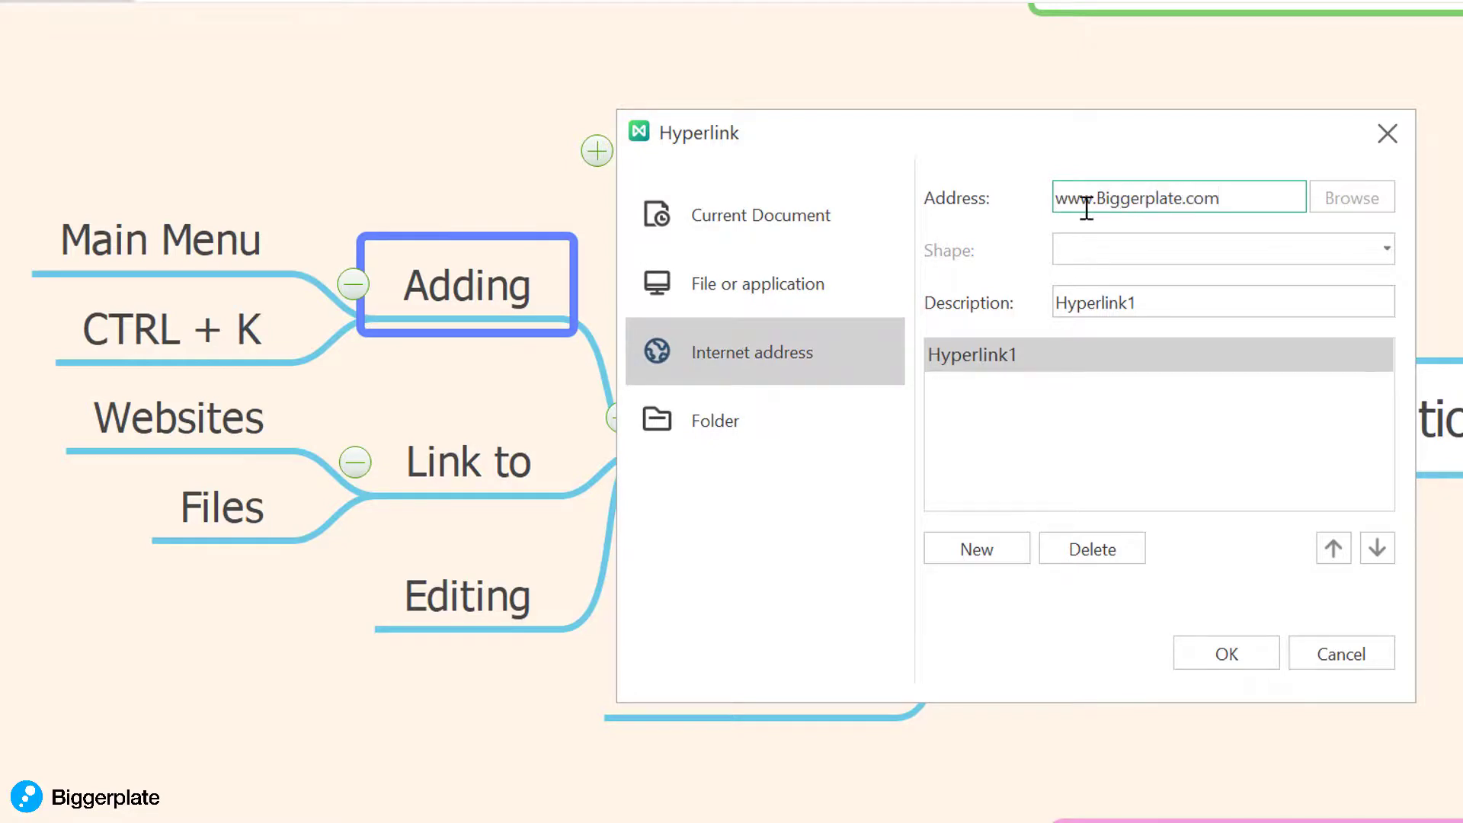
left_click(1238, 653)
left_click_drag(693, 294, 820, 287)
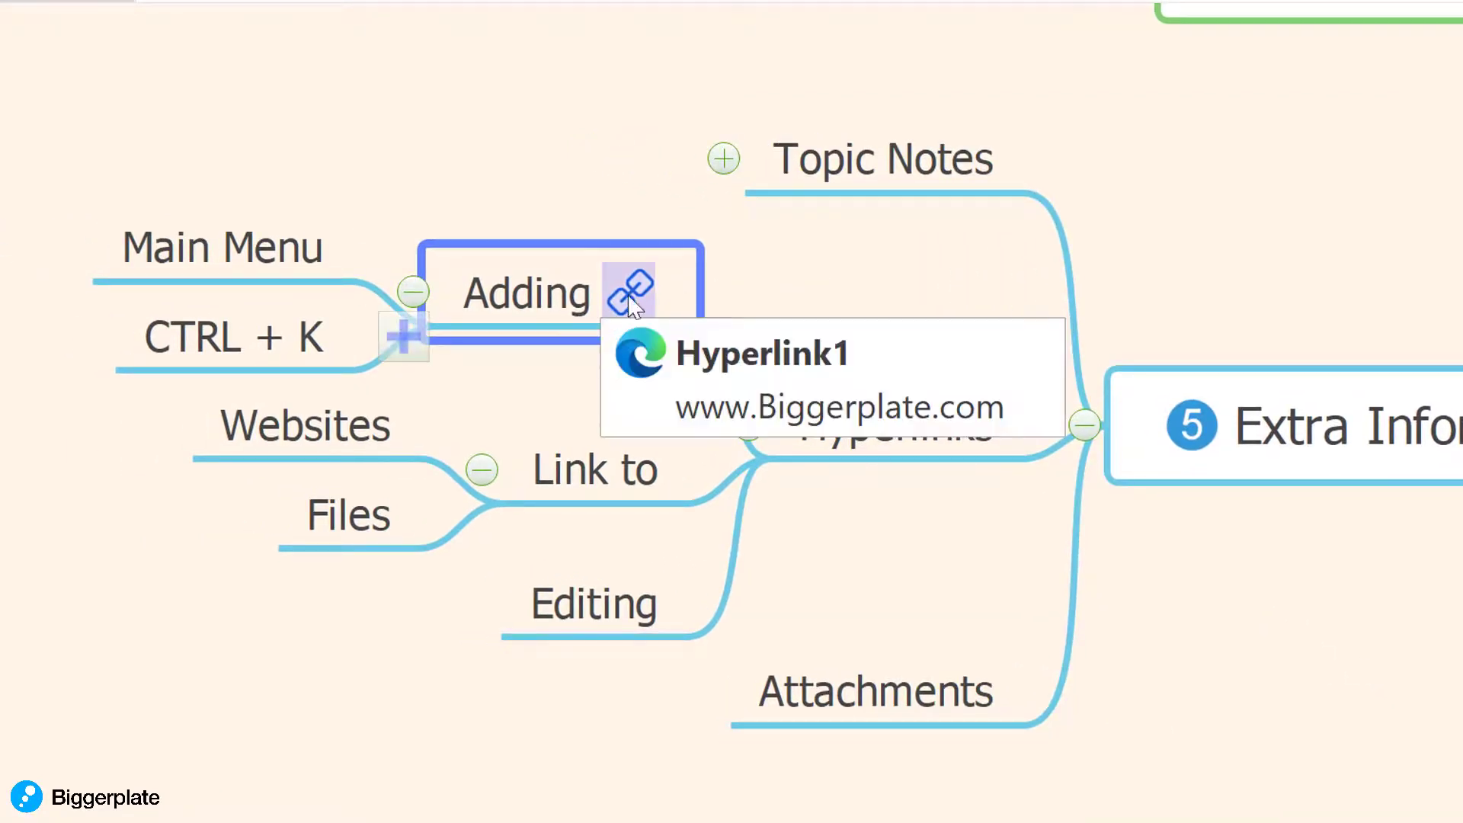
mouse_move(623, 299)
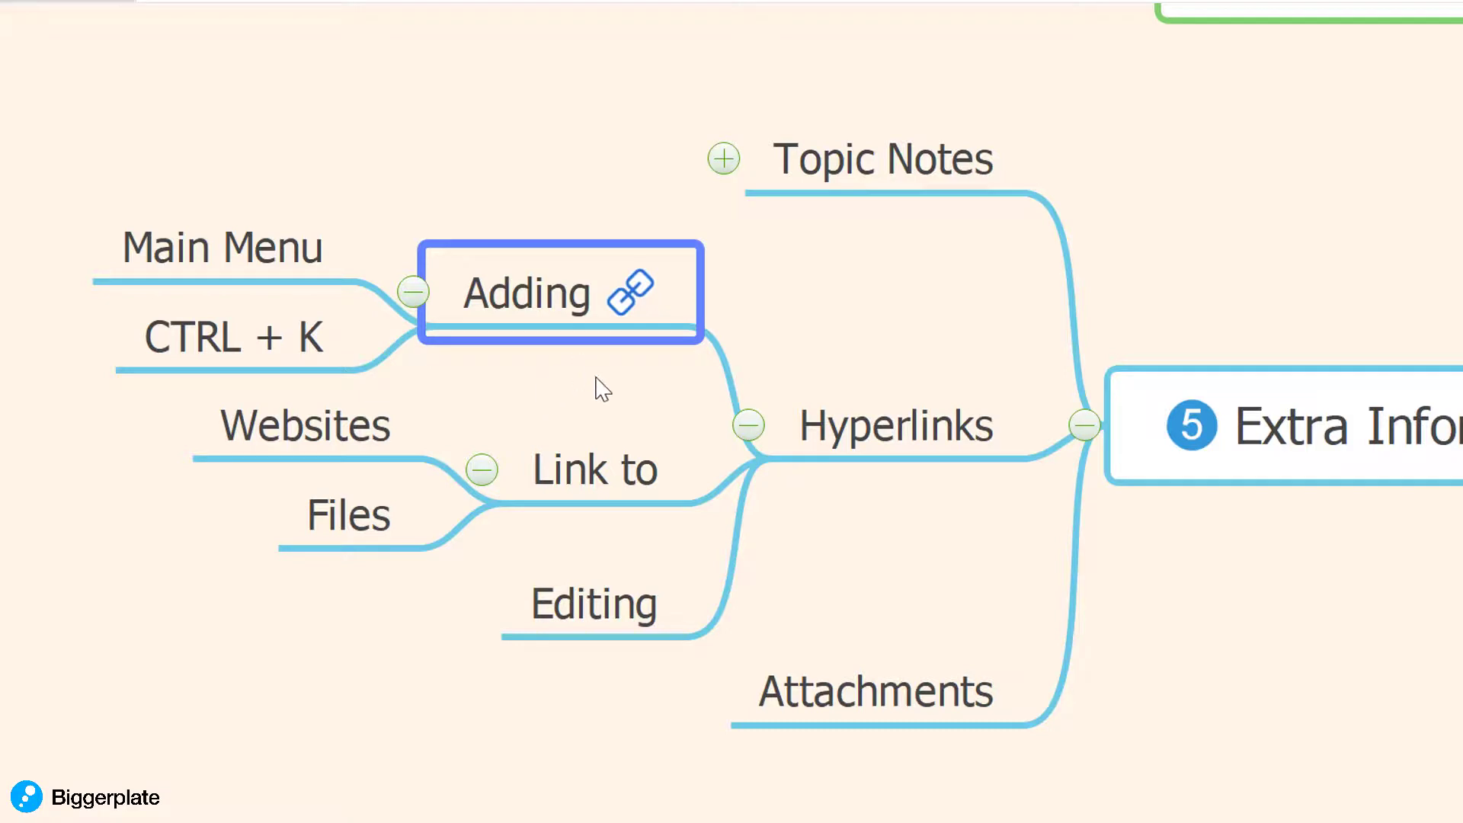
left_click(268, 365)
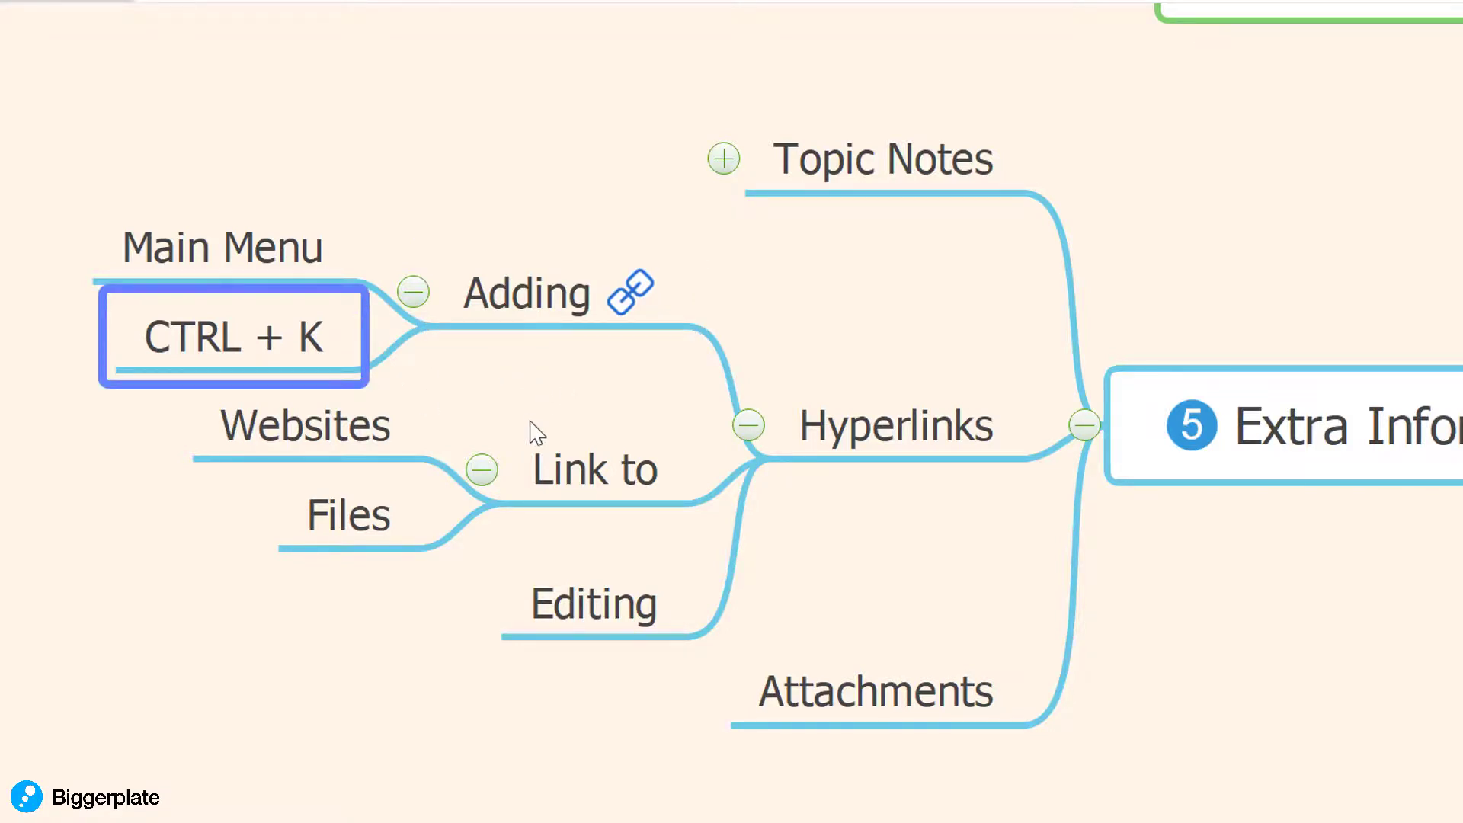
key("ctrl+k")
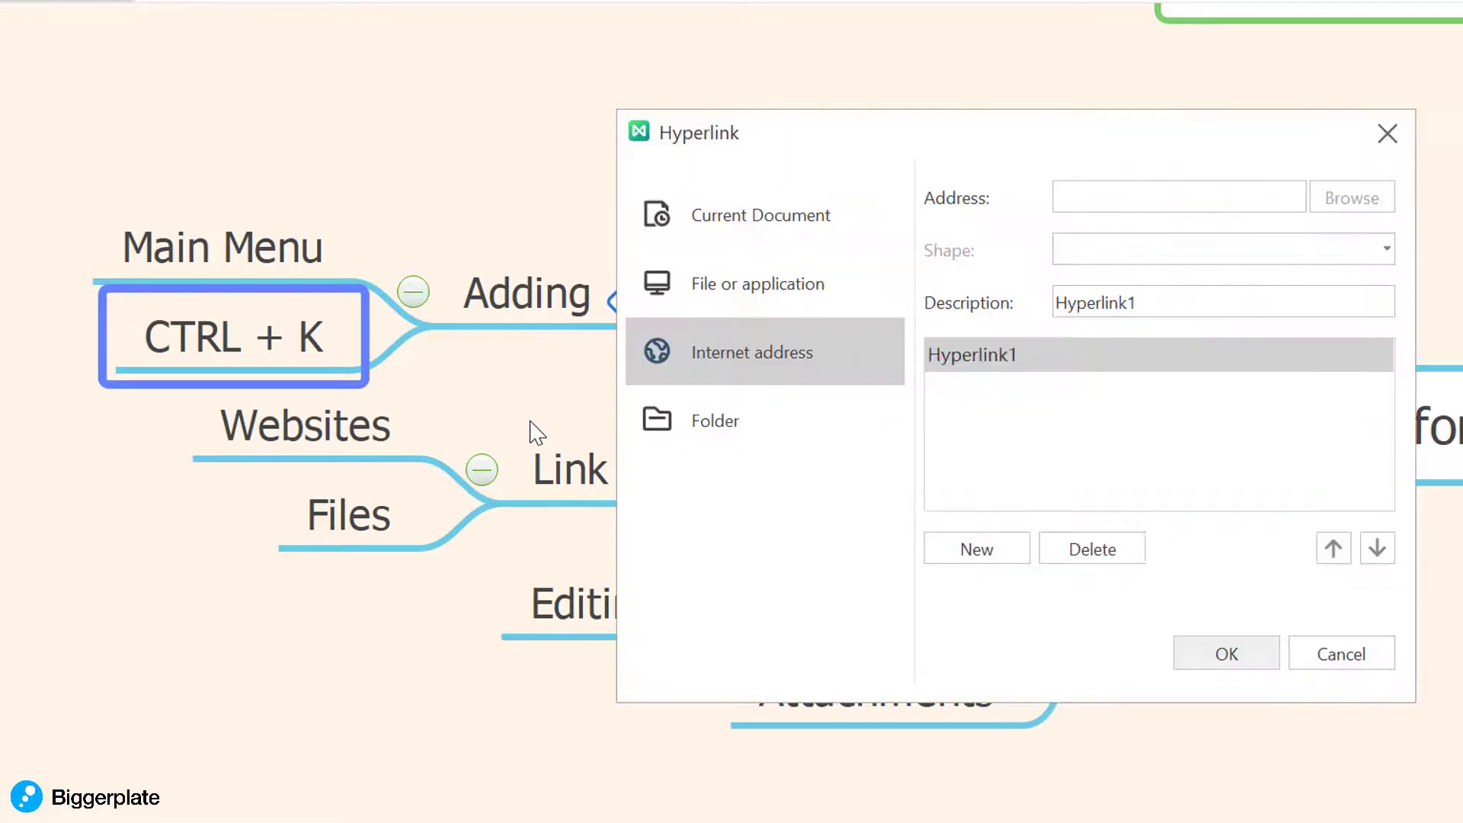
left_click(1101, 191)
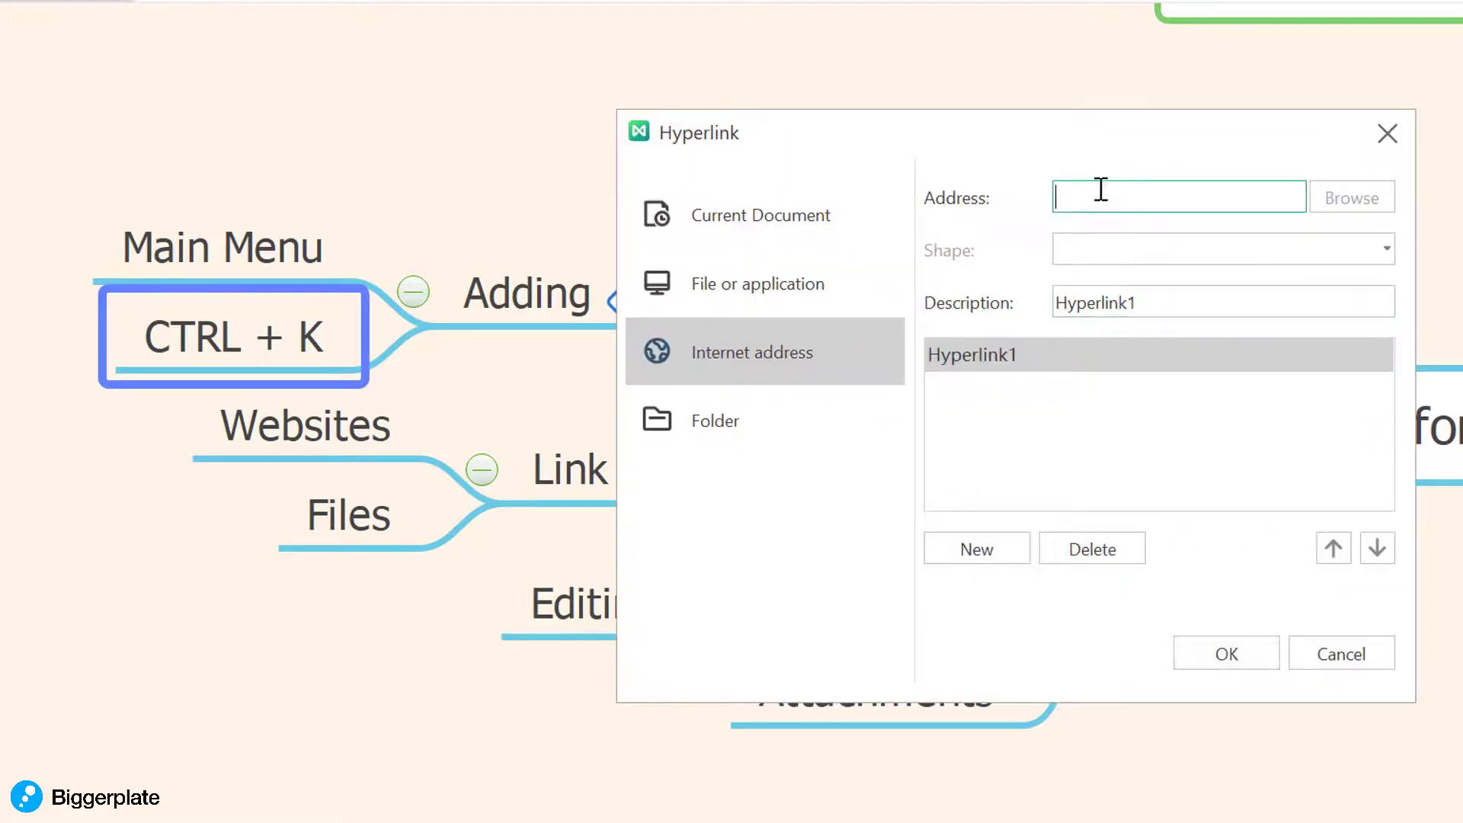
type("www.biggerplate.com")
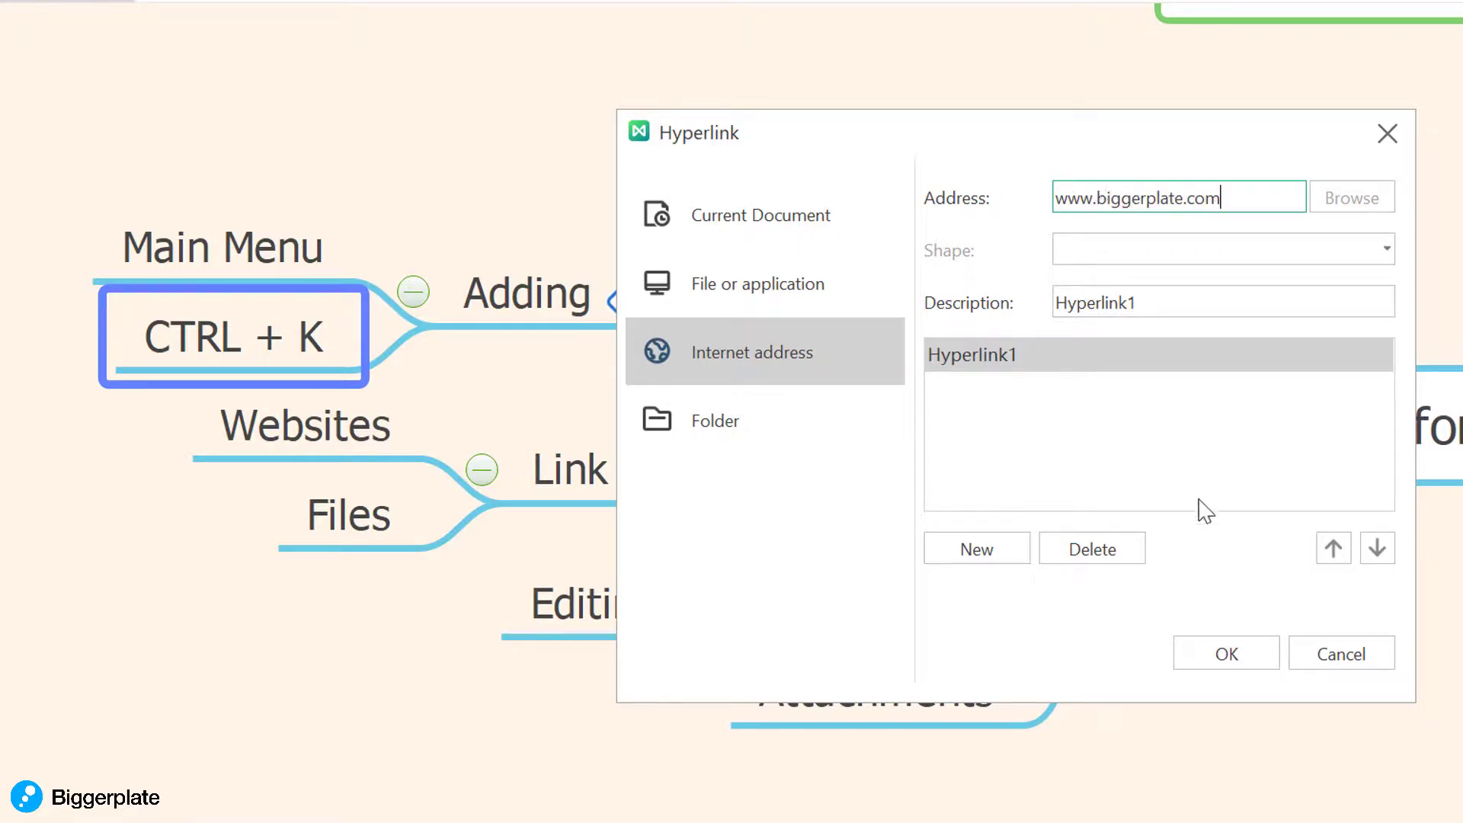
left_click(1248, 653)
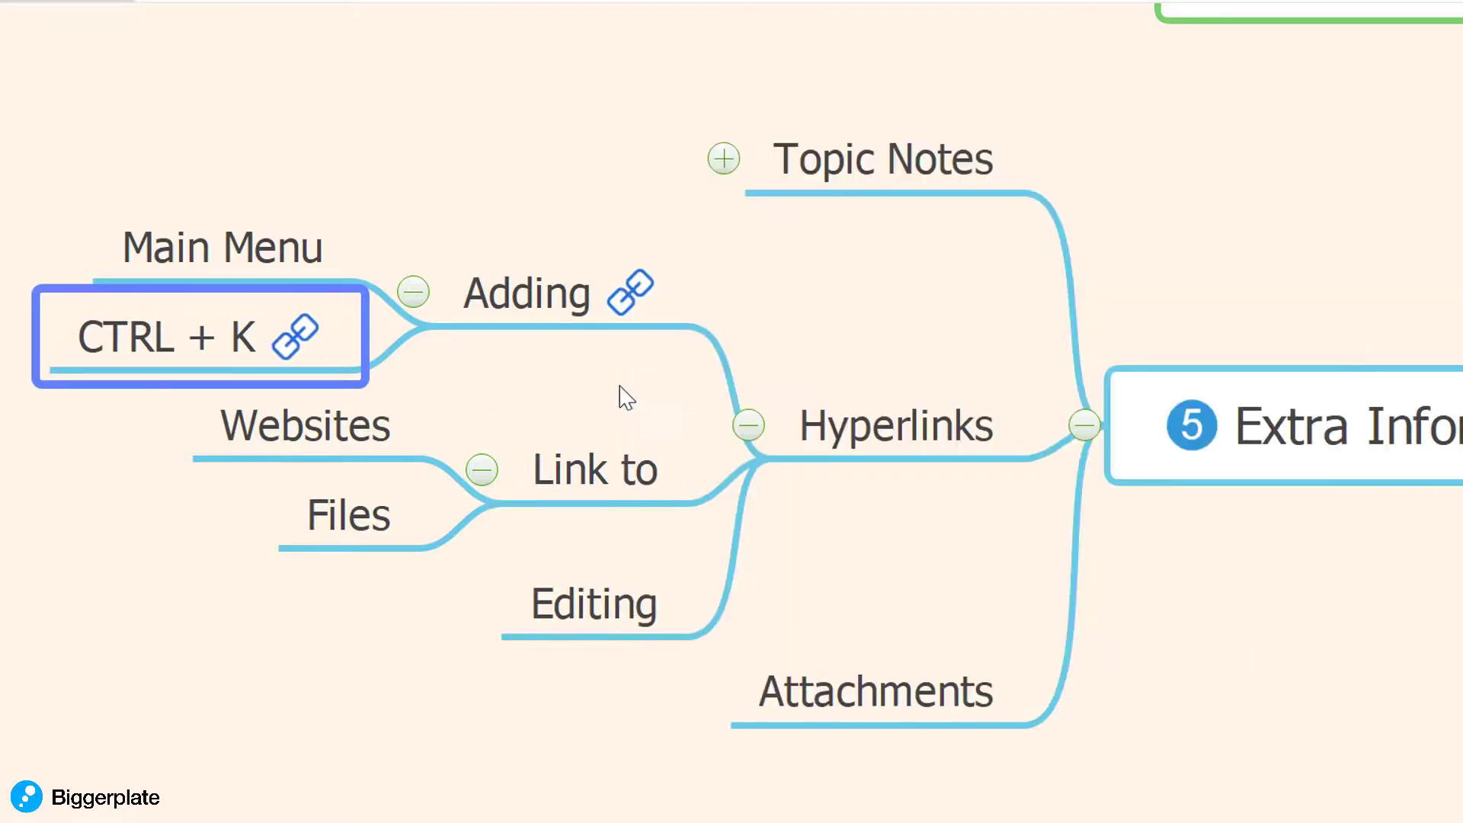
left_click(537, 324)
left_click(412, 294)
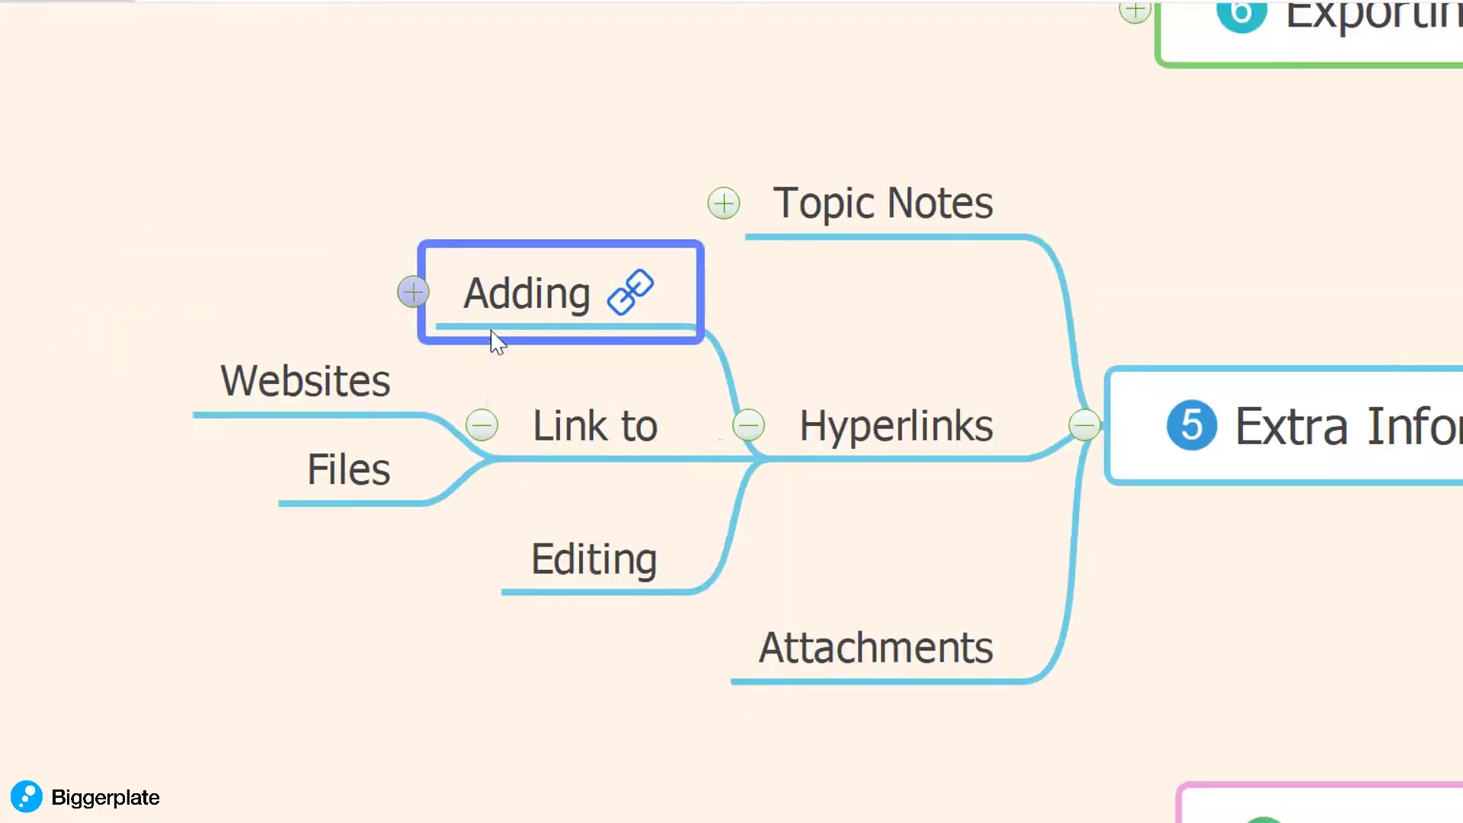
Hyperlink the "Files" topic to the file Workshop Handout.pdf in the Desktop folder Bravo Co/Training/Planning.
left_click(610, 450)
left_click(349, 484)
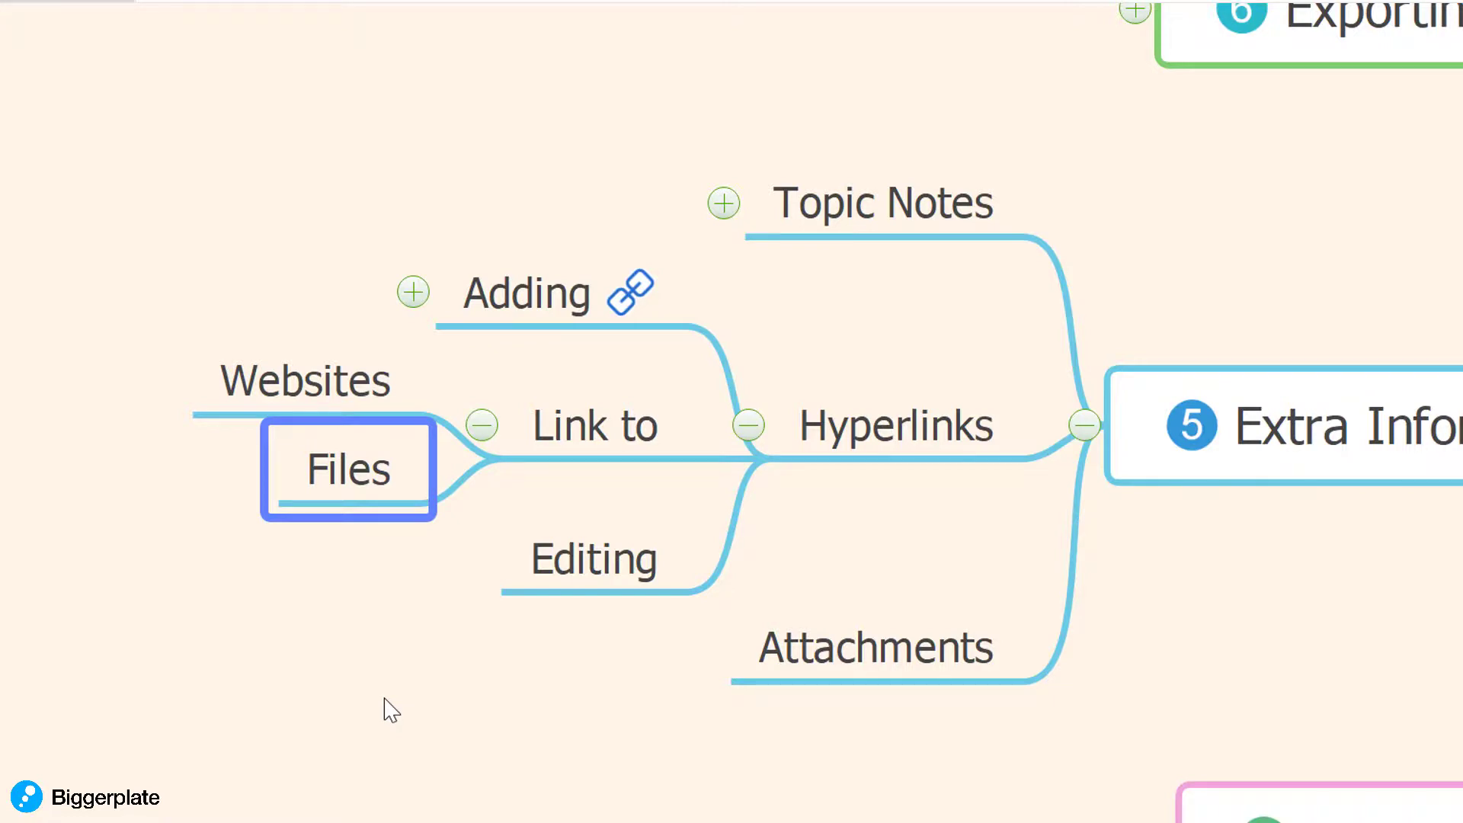
key("ctrl+k")
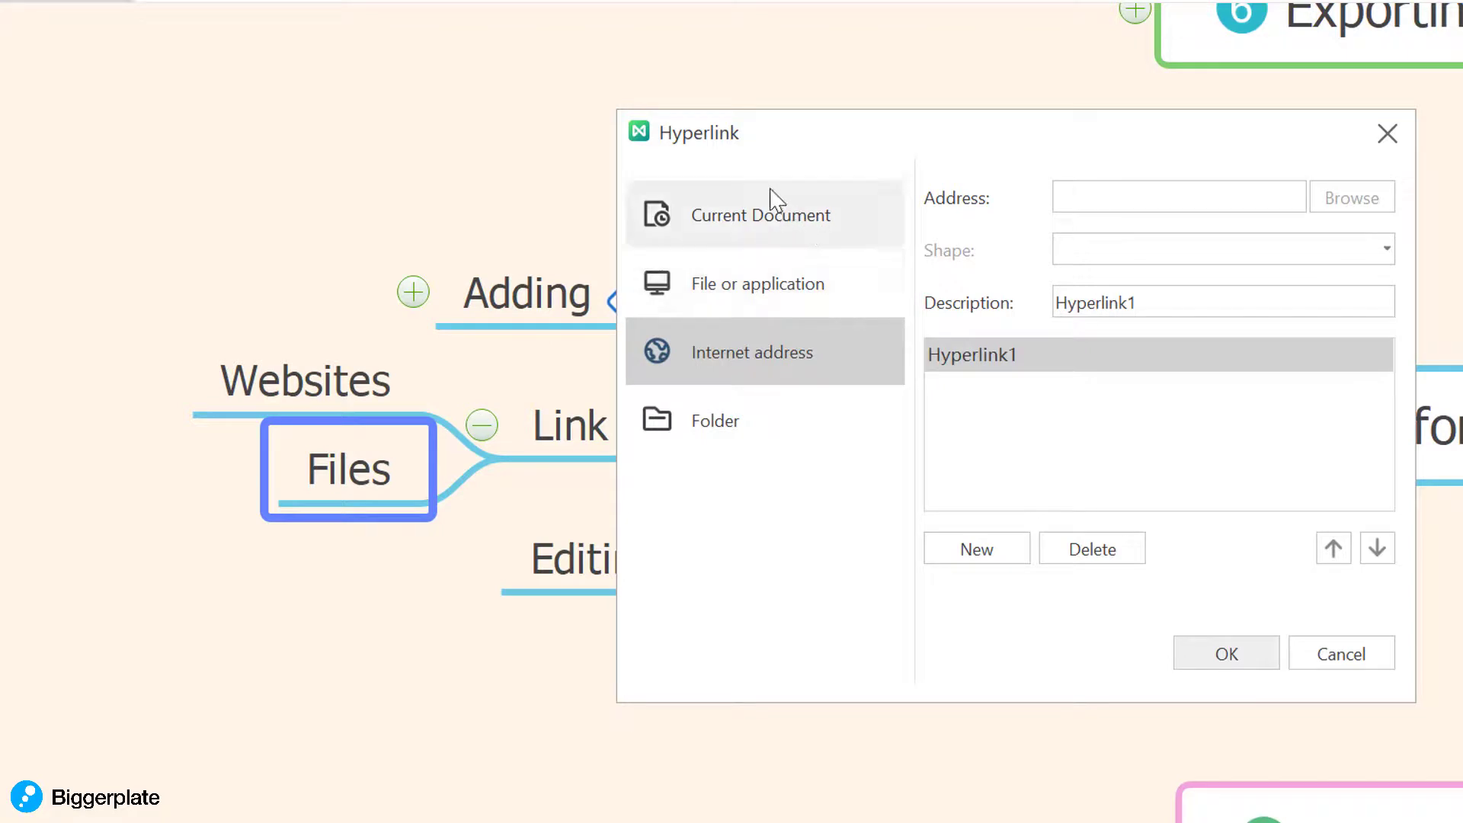
left_click(736, 295)
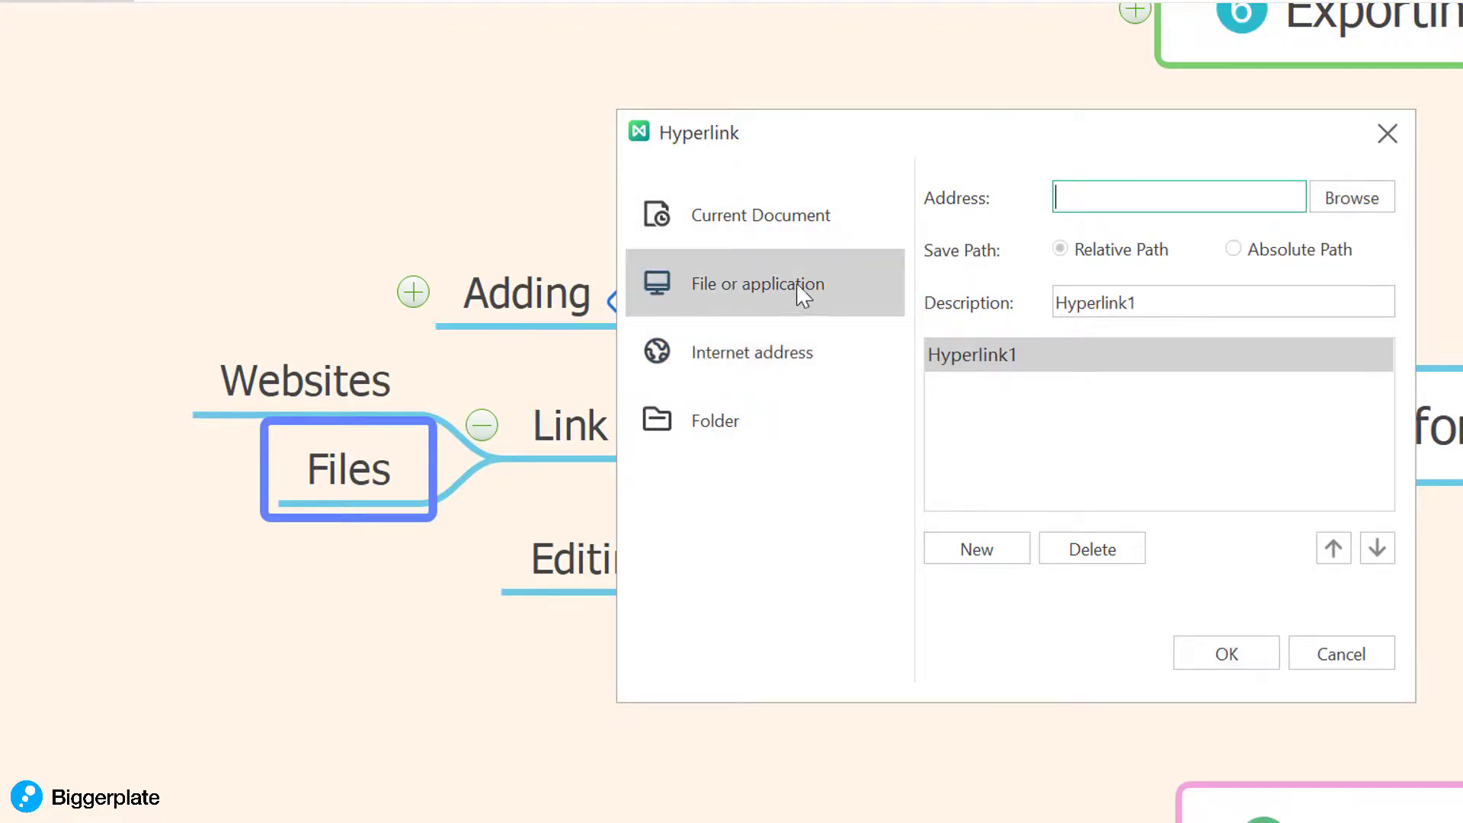
left_click(1352, 197)
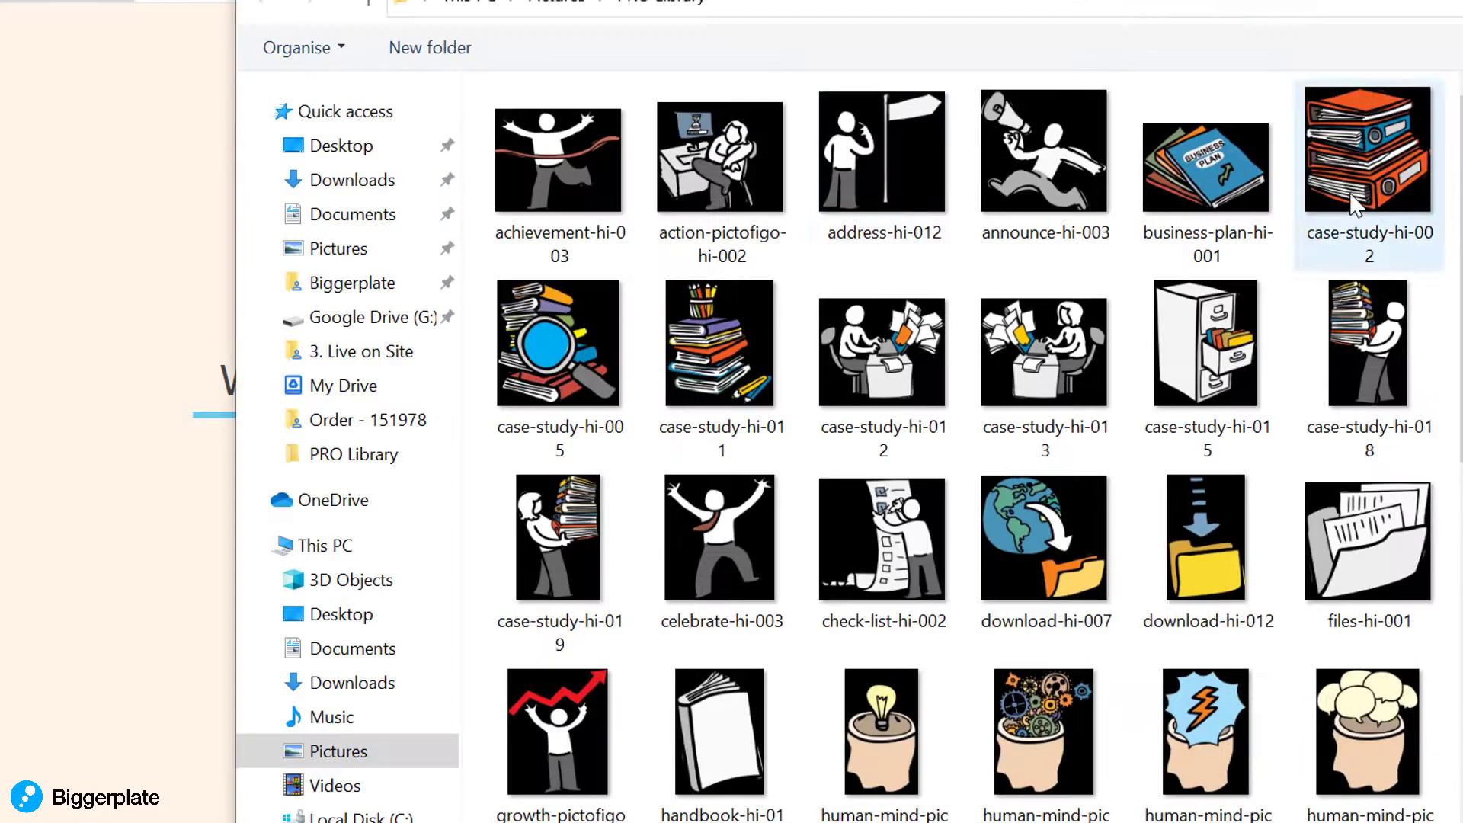
left_click(340, 150)
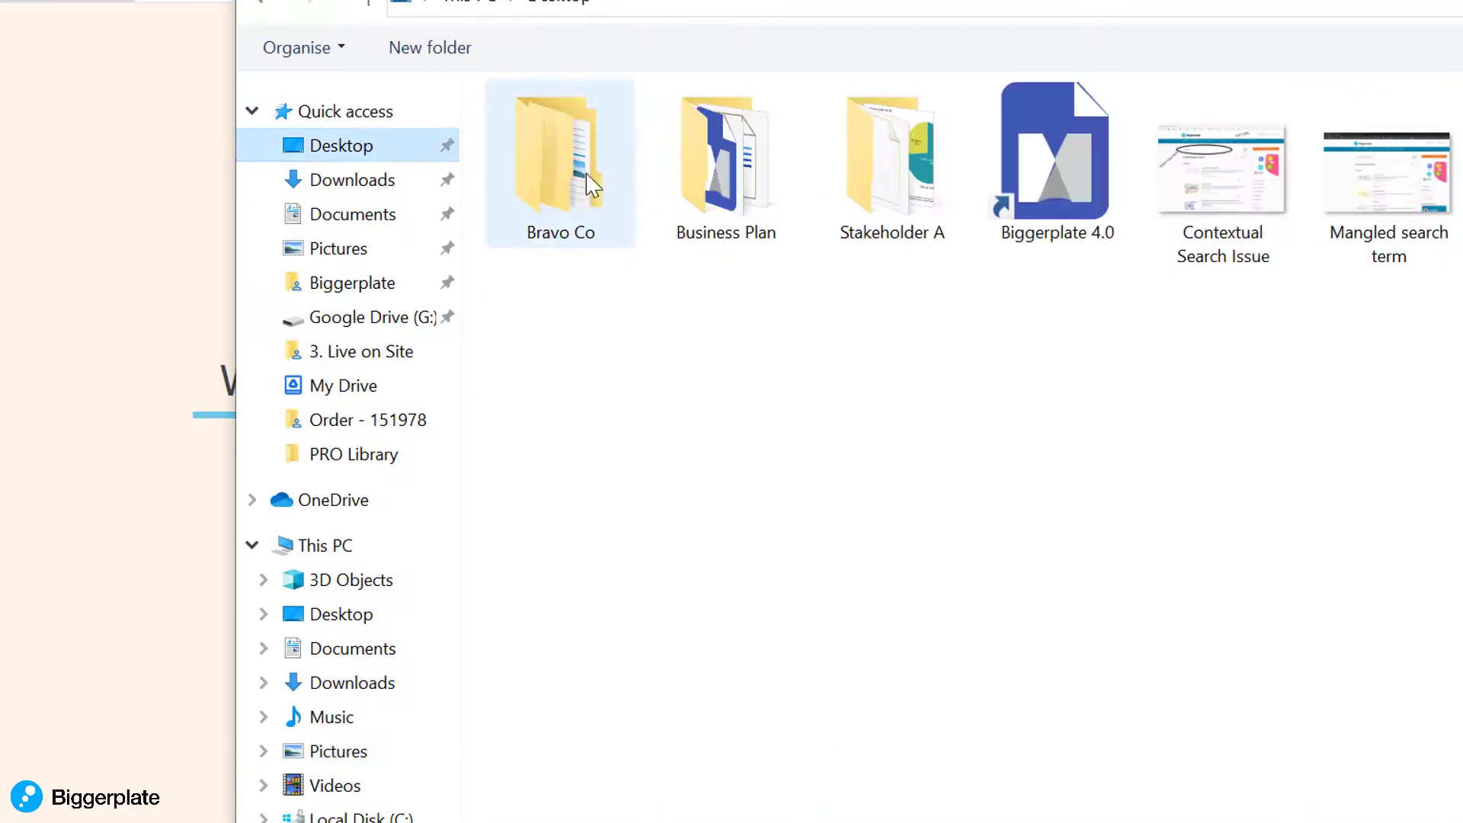
double_click(542, 192)
left_click(568, 181)
double_click(569, 174)
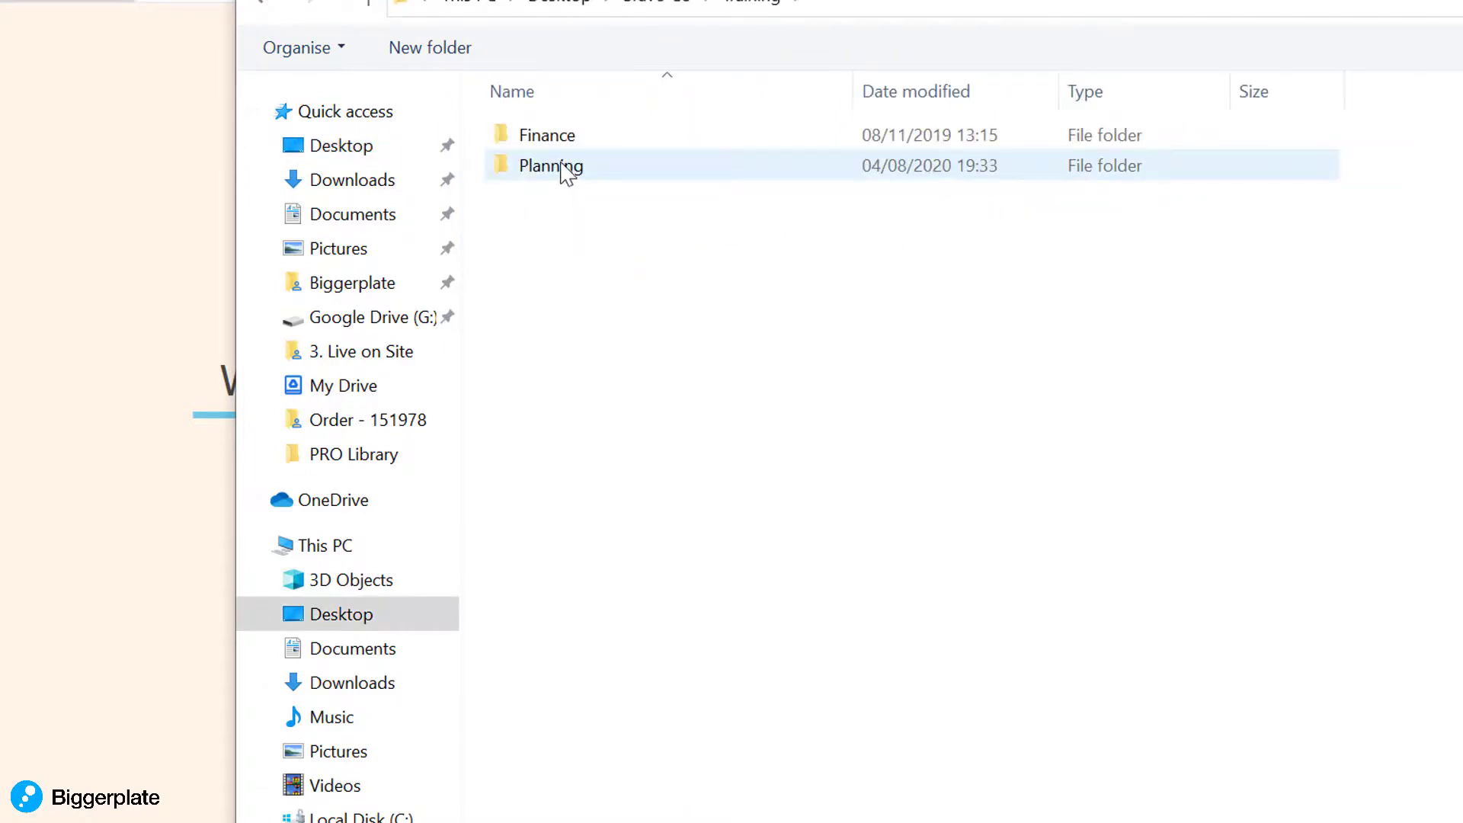
double_click(564, 166)
left_click(884, 171)
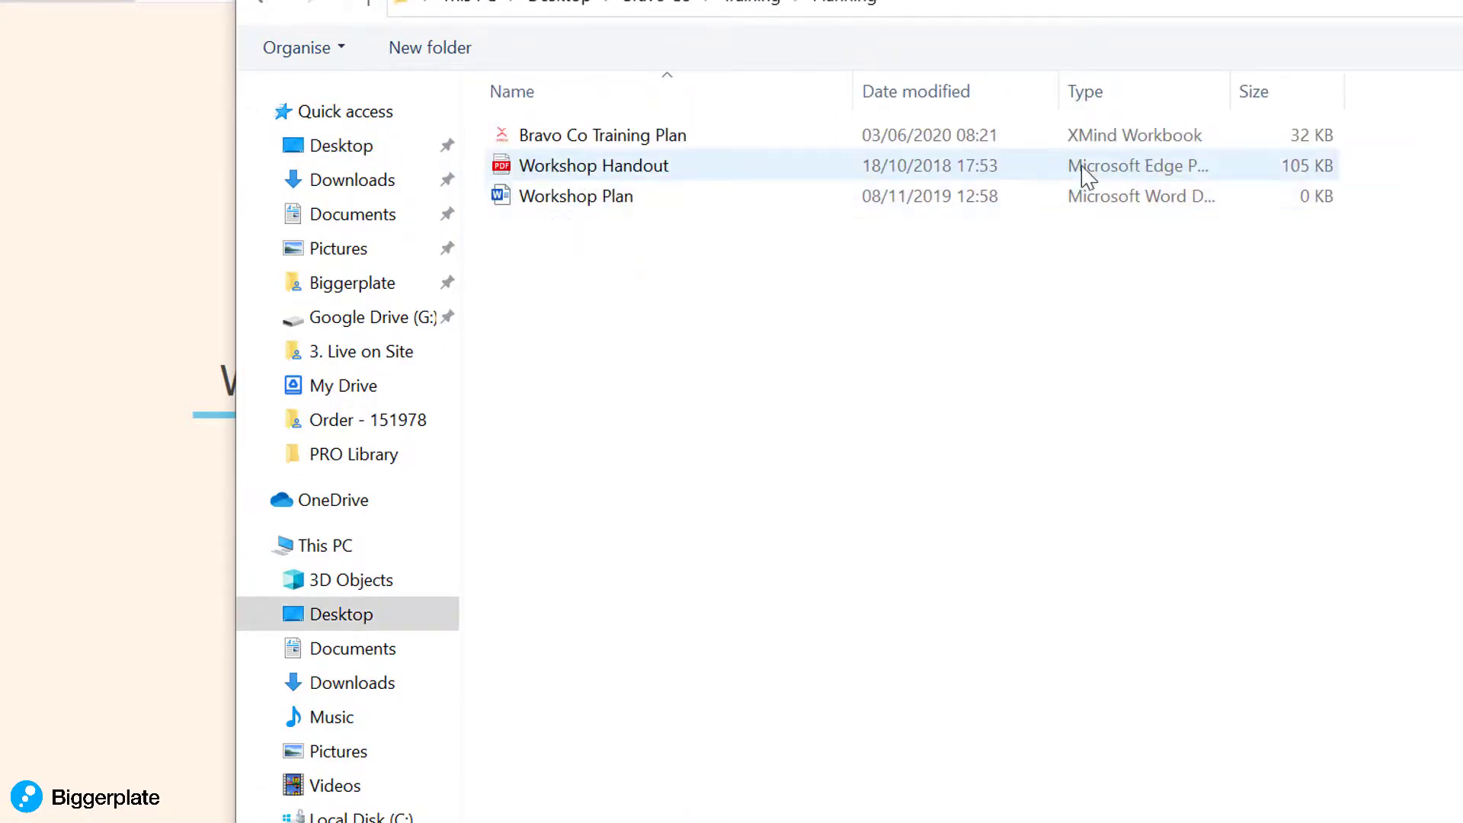
double_click(884, 165)
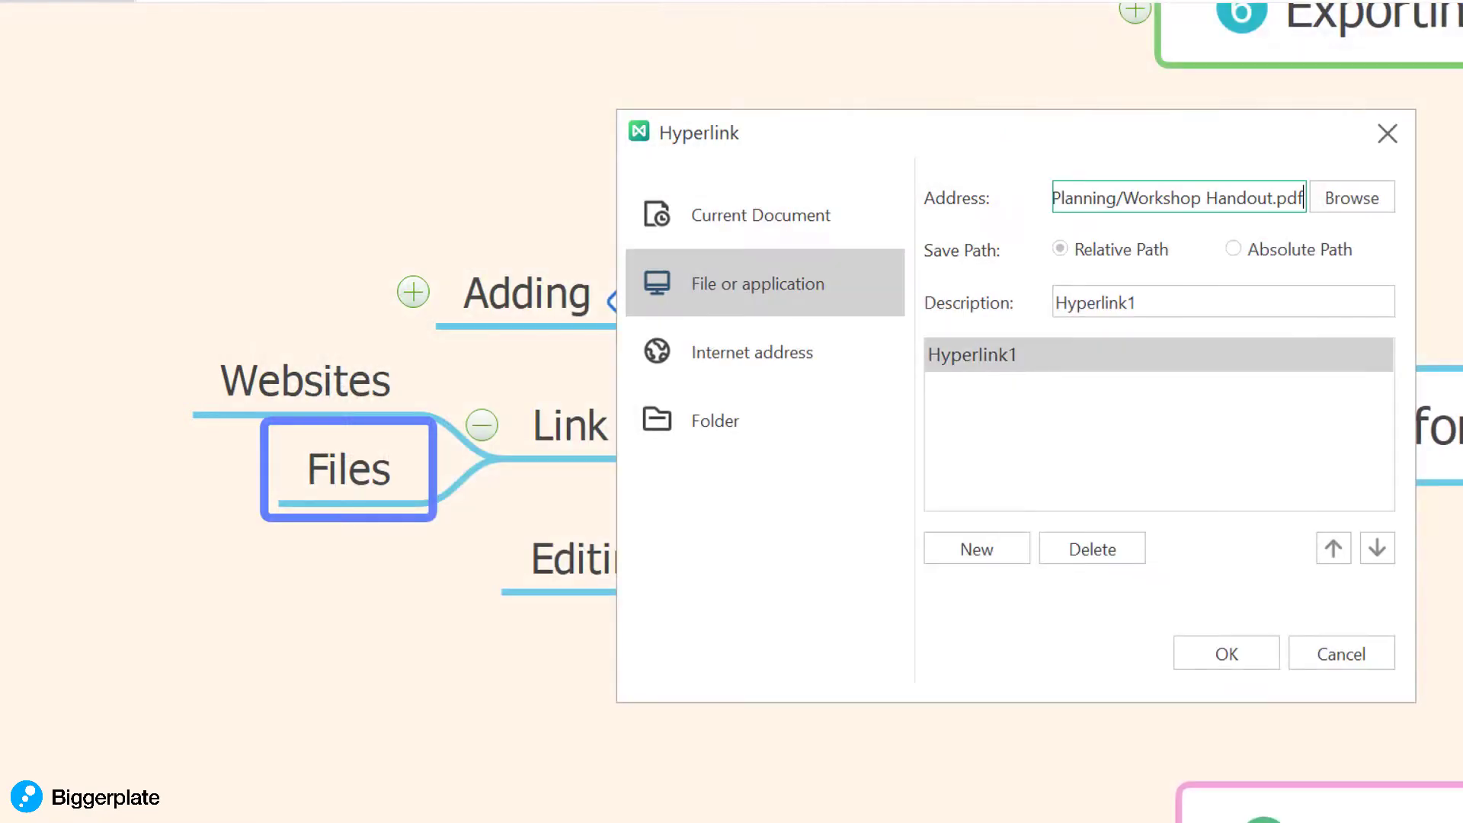
left_click(1227, 657)
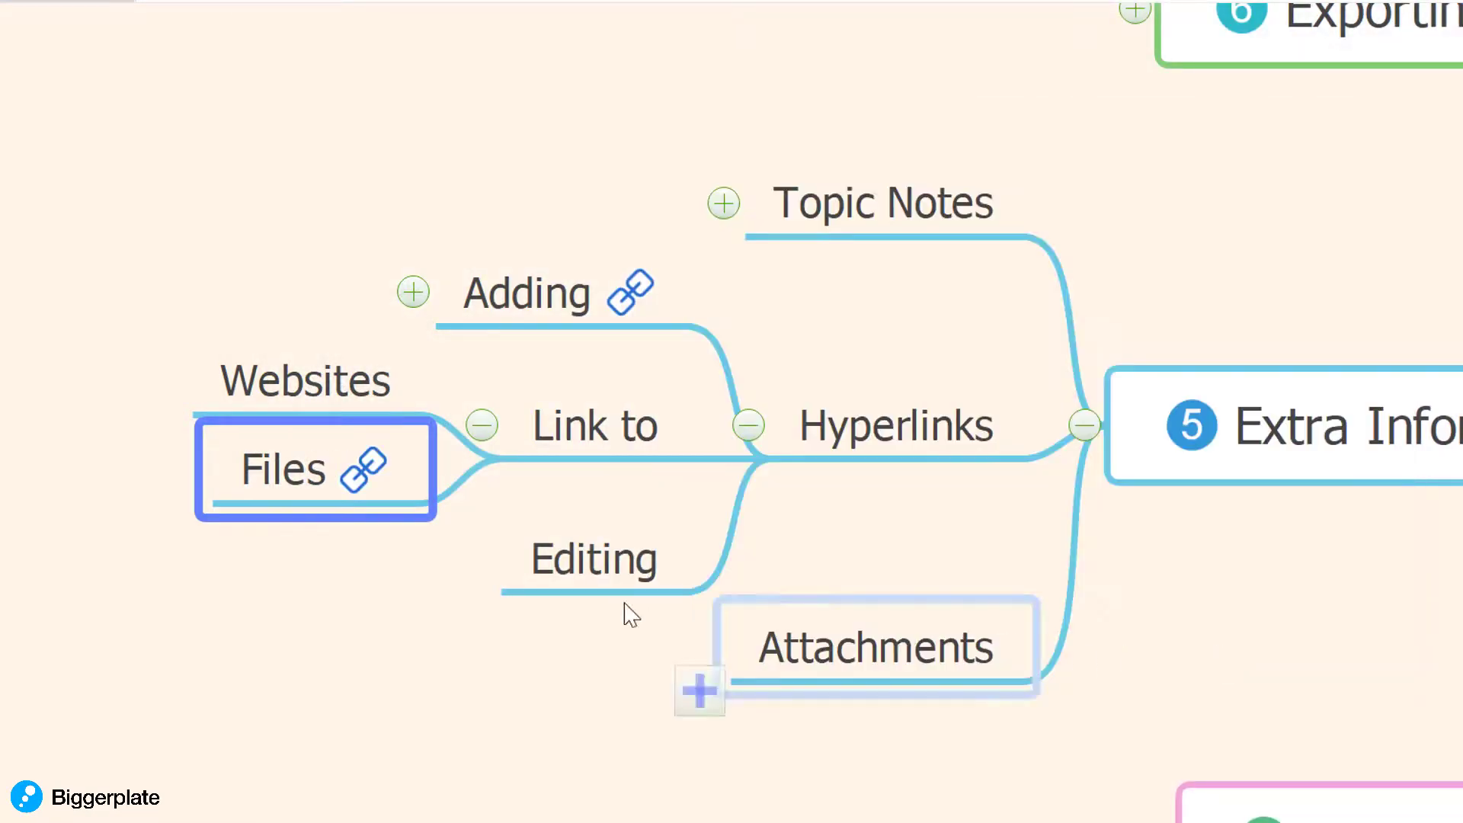
mouse_move(366, 478)
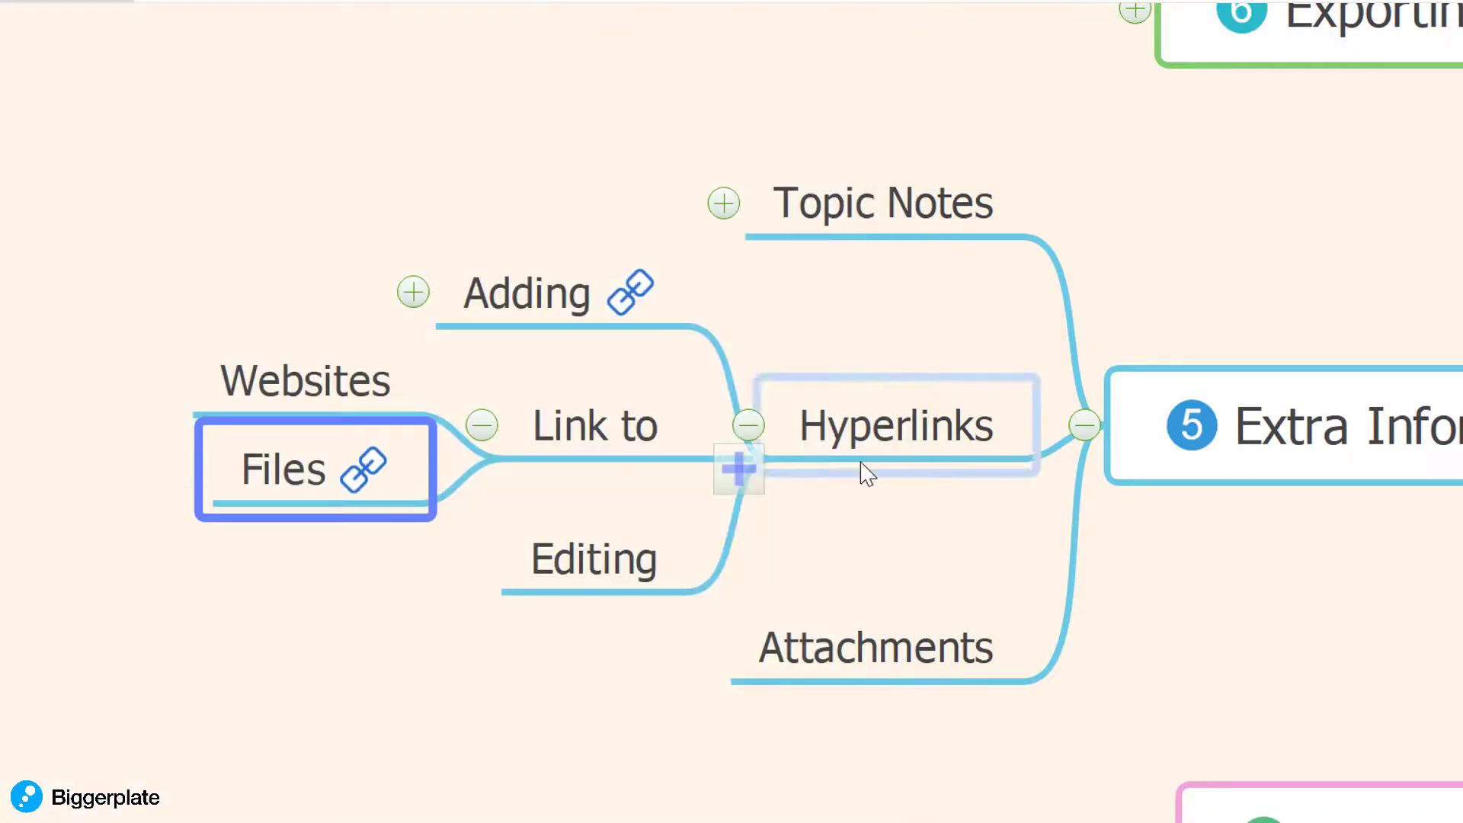
Open the Files topic's hyperlink for editing, browse the Planning folder for a replacement file, and cancel the edit.
left_click(599, 448)
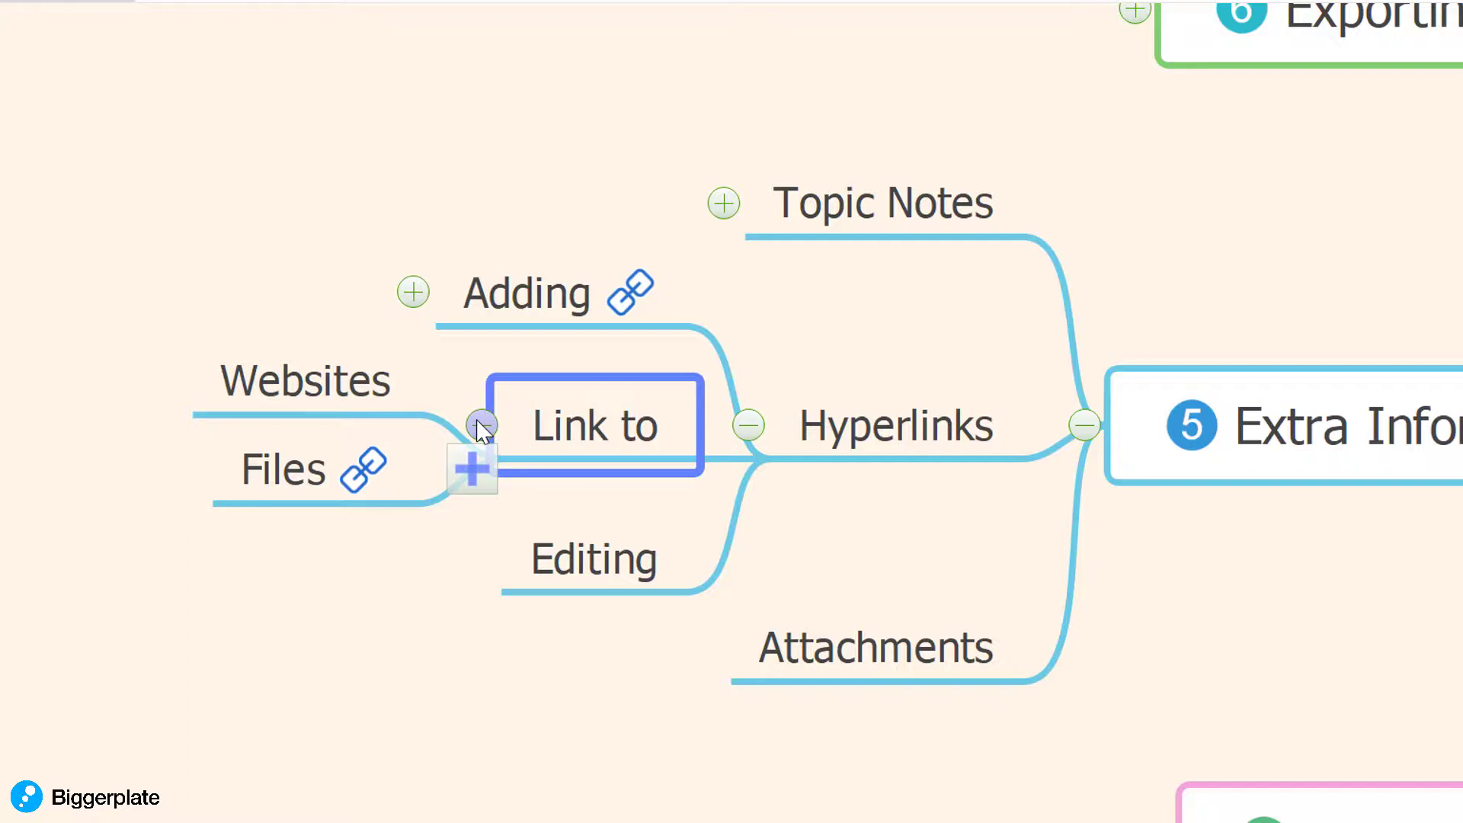
left_click(360, 466)
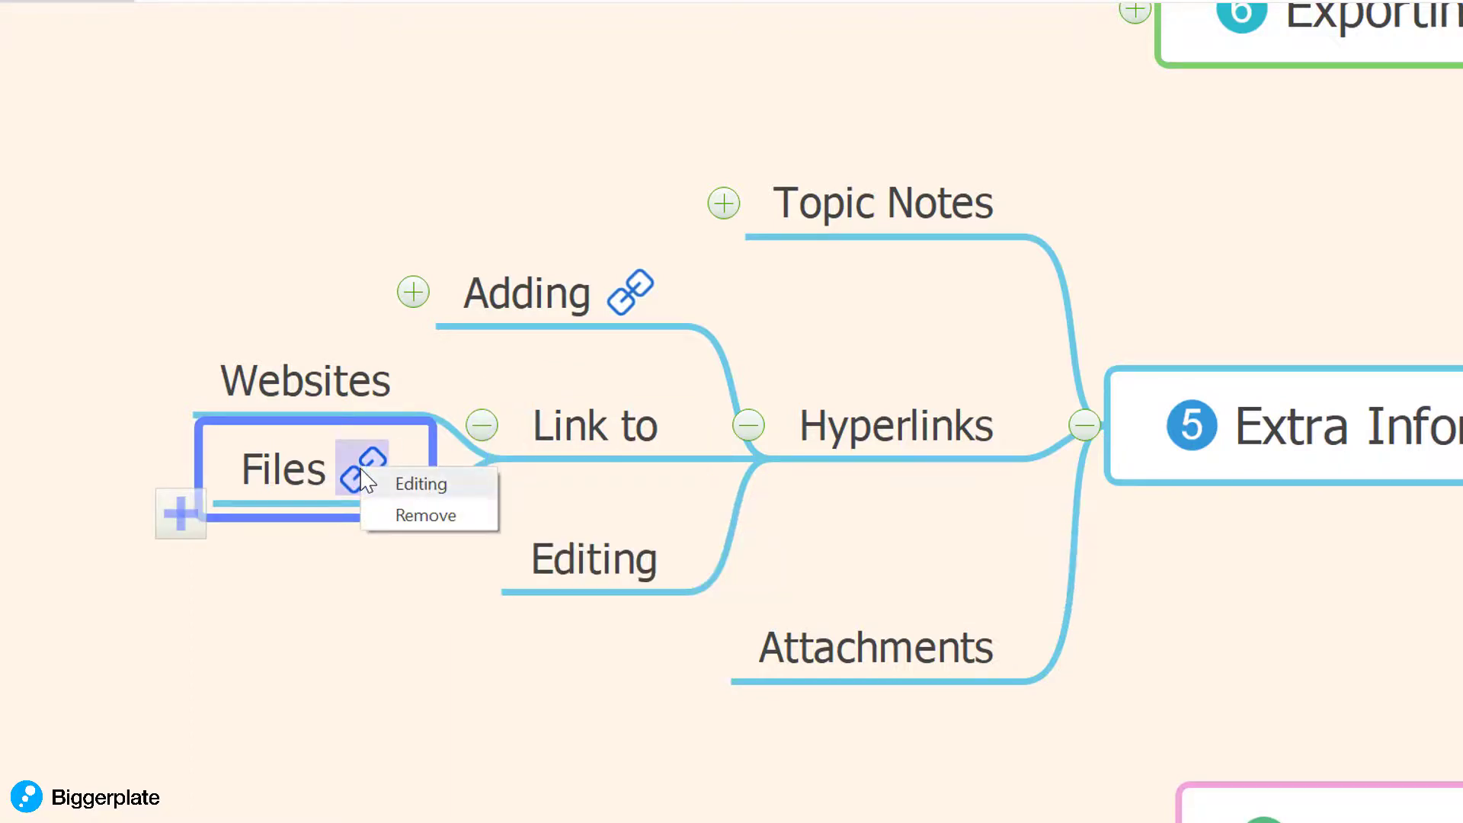
left_click(410, 487)
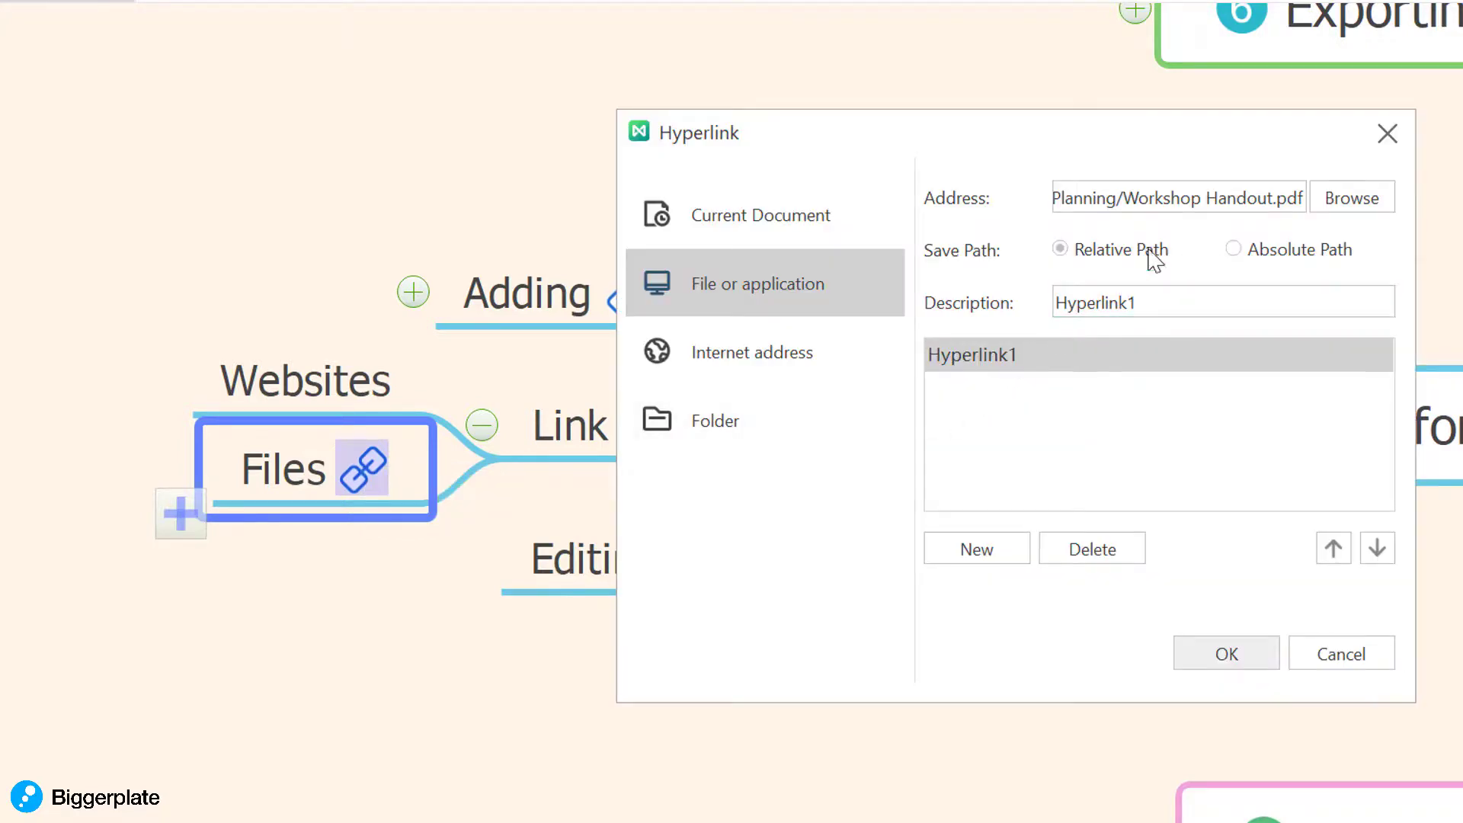
left_click(1353, 202)
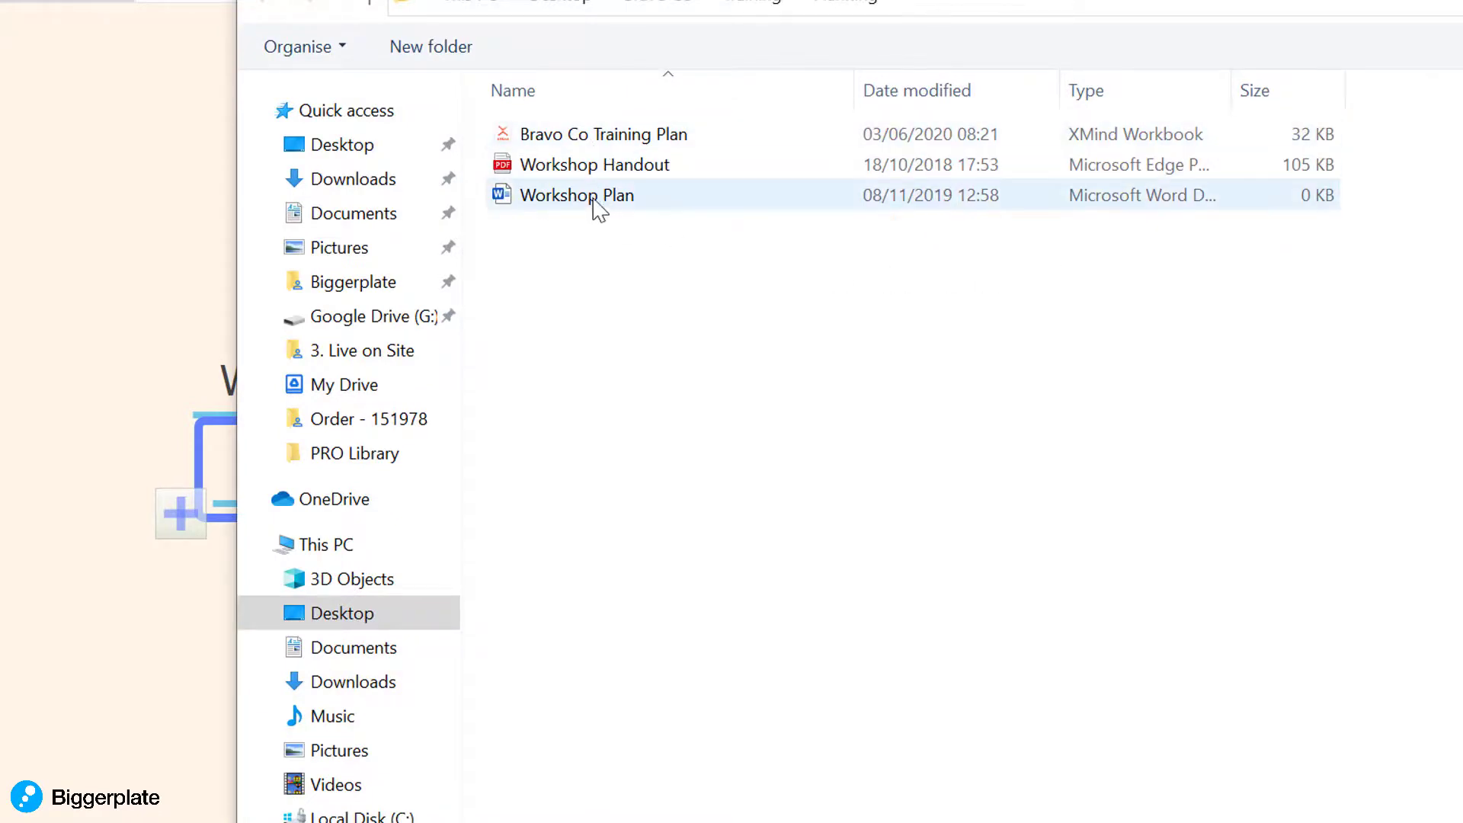
left_click_drag(1021, 4, 1021, 0)
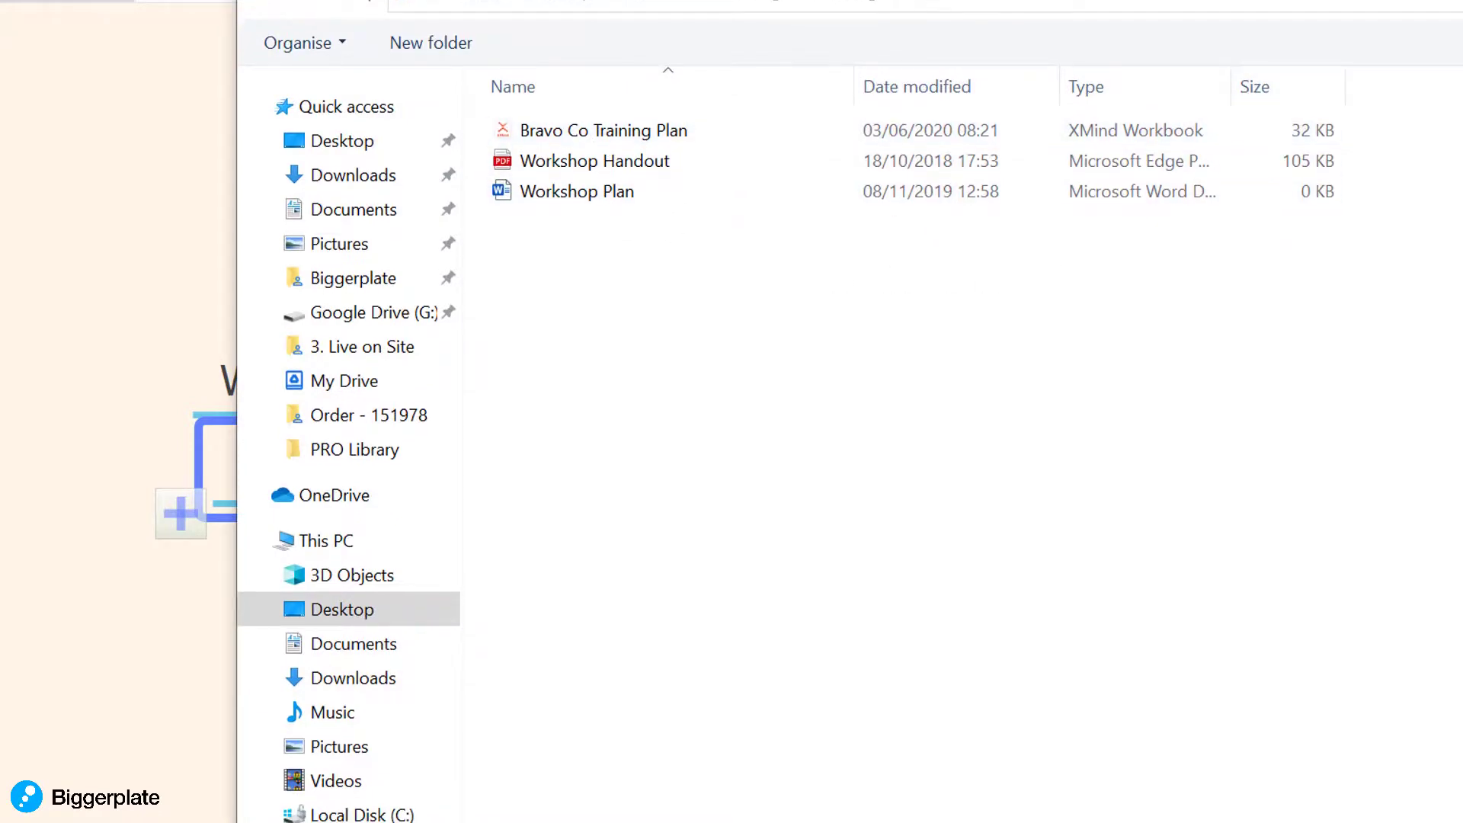
key("Return")
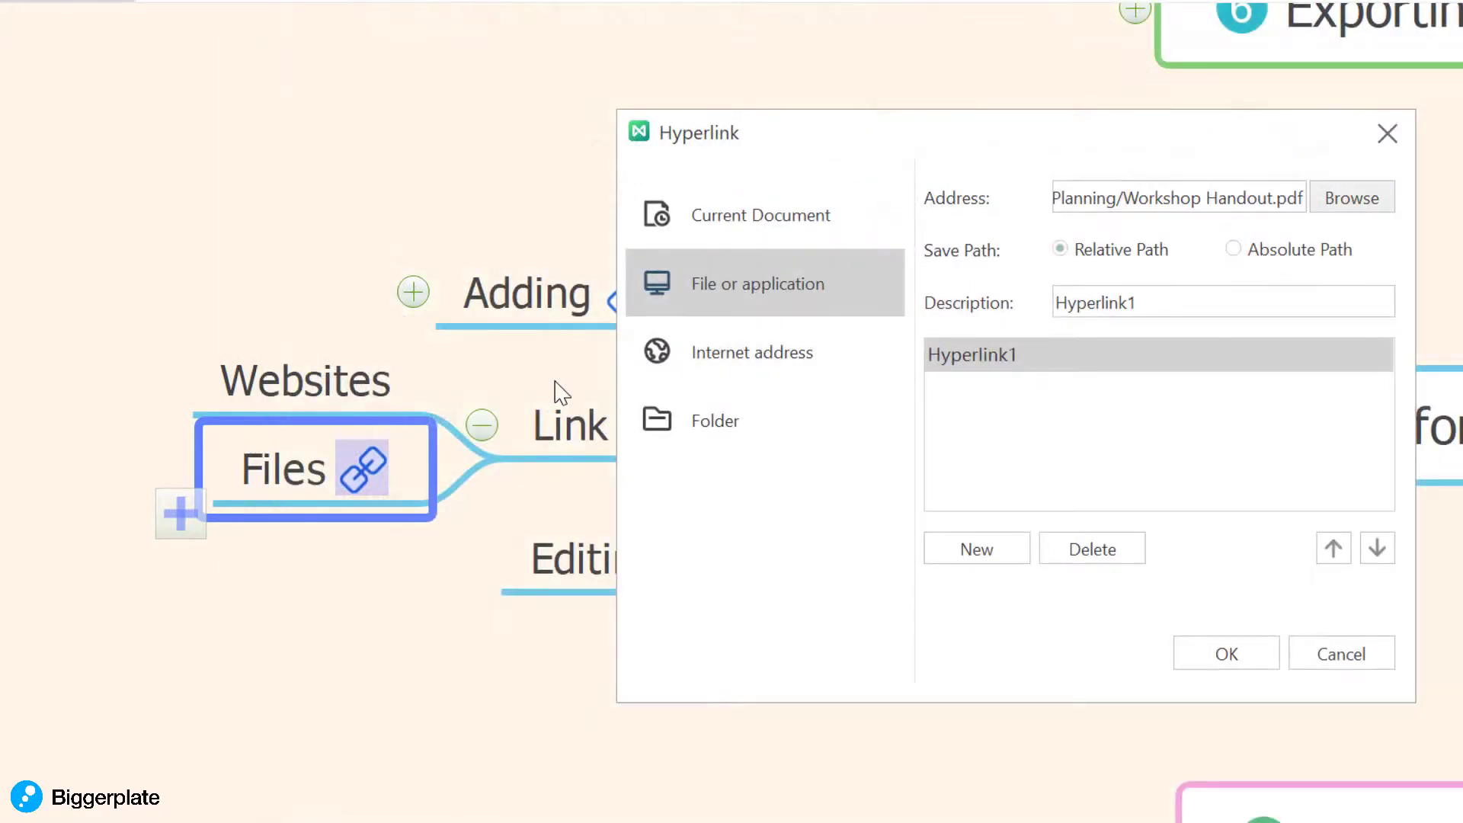
left_click(1320, 660)
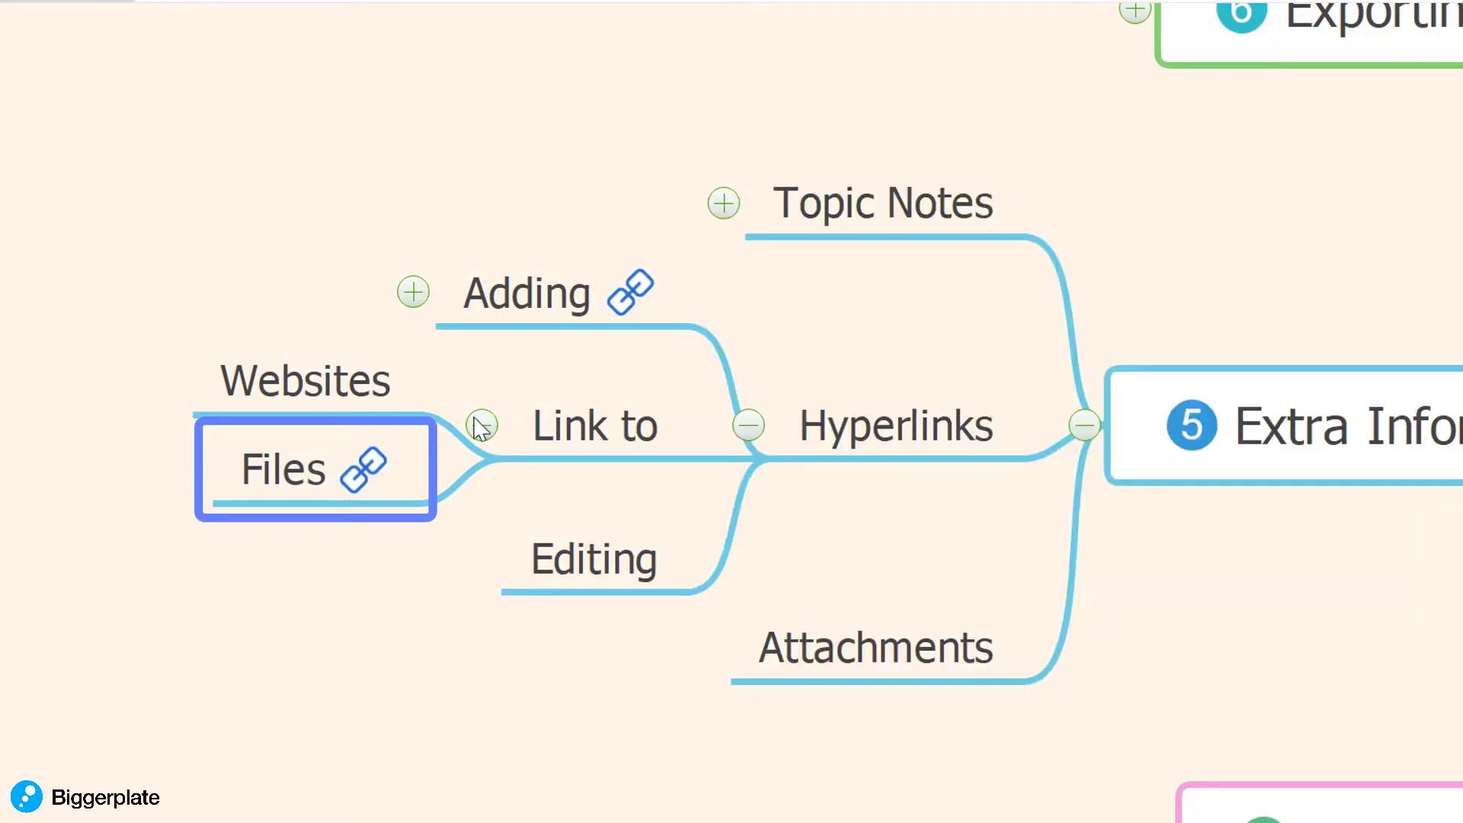
Collapse the "Link to" branch and the whole Hyperlinks branch.
left_click(482, 425)
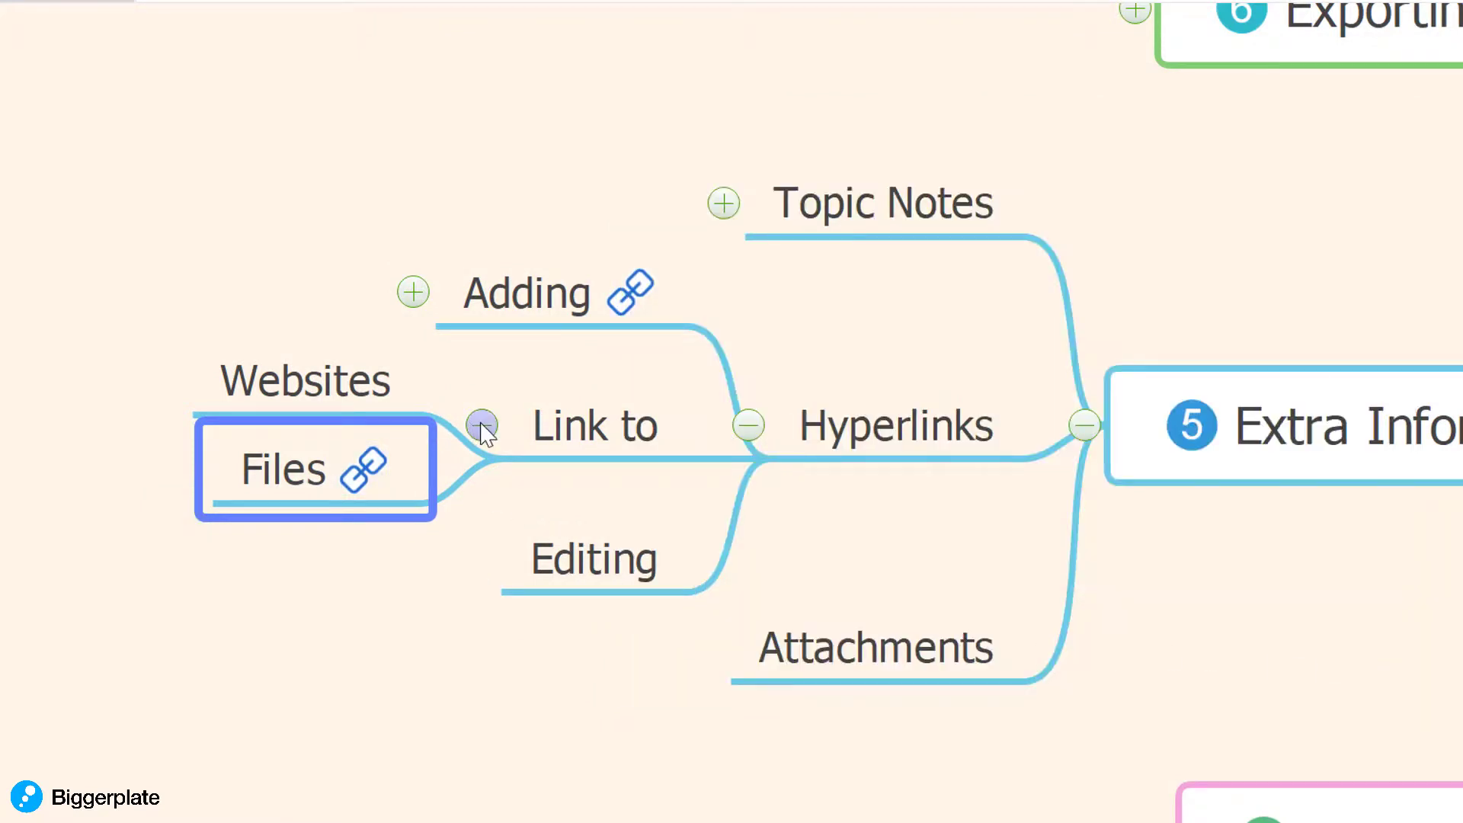
left_click(940, 427)
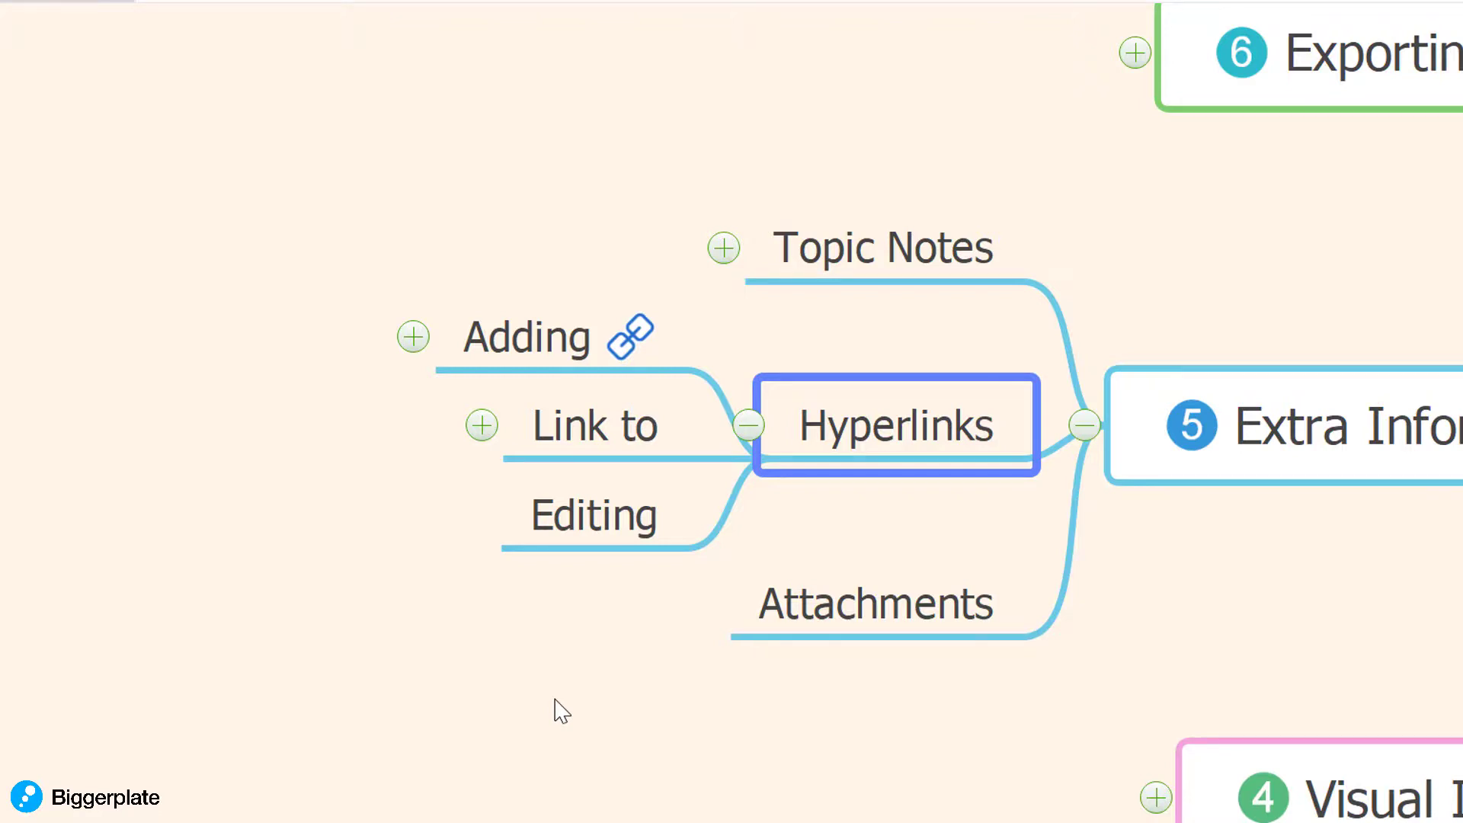
key("ctrl+slash")
Attach Workshop Handout.pdf from the Planning folder to the Attachments topic, check the attached file, and deselect the topic.
key("Down")
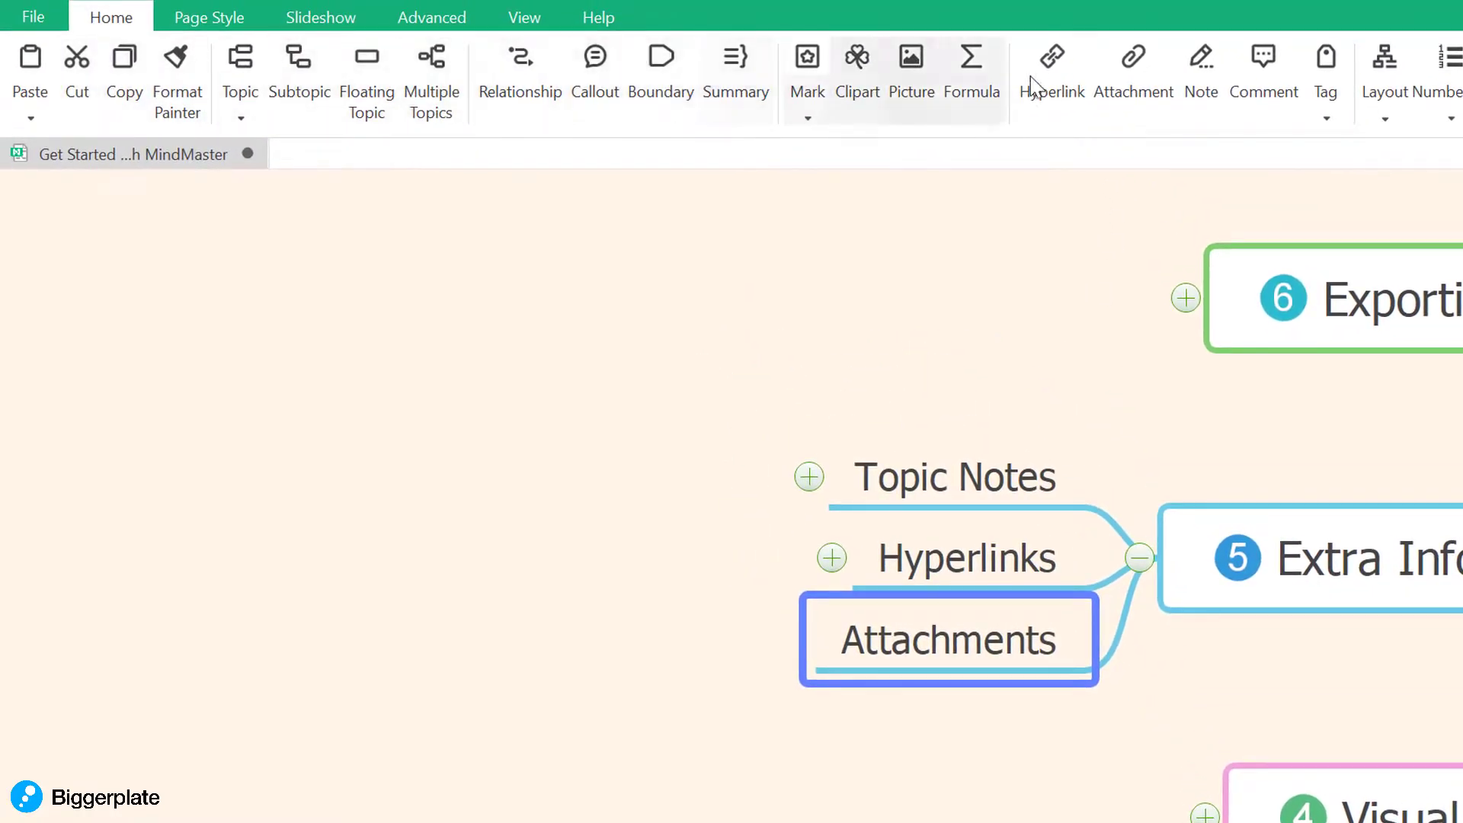
left_click(1134, 61)
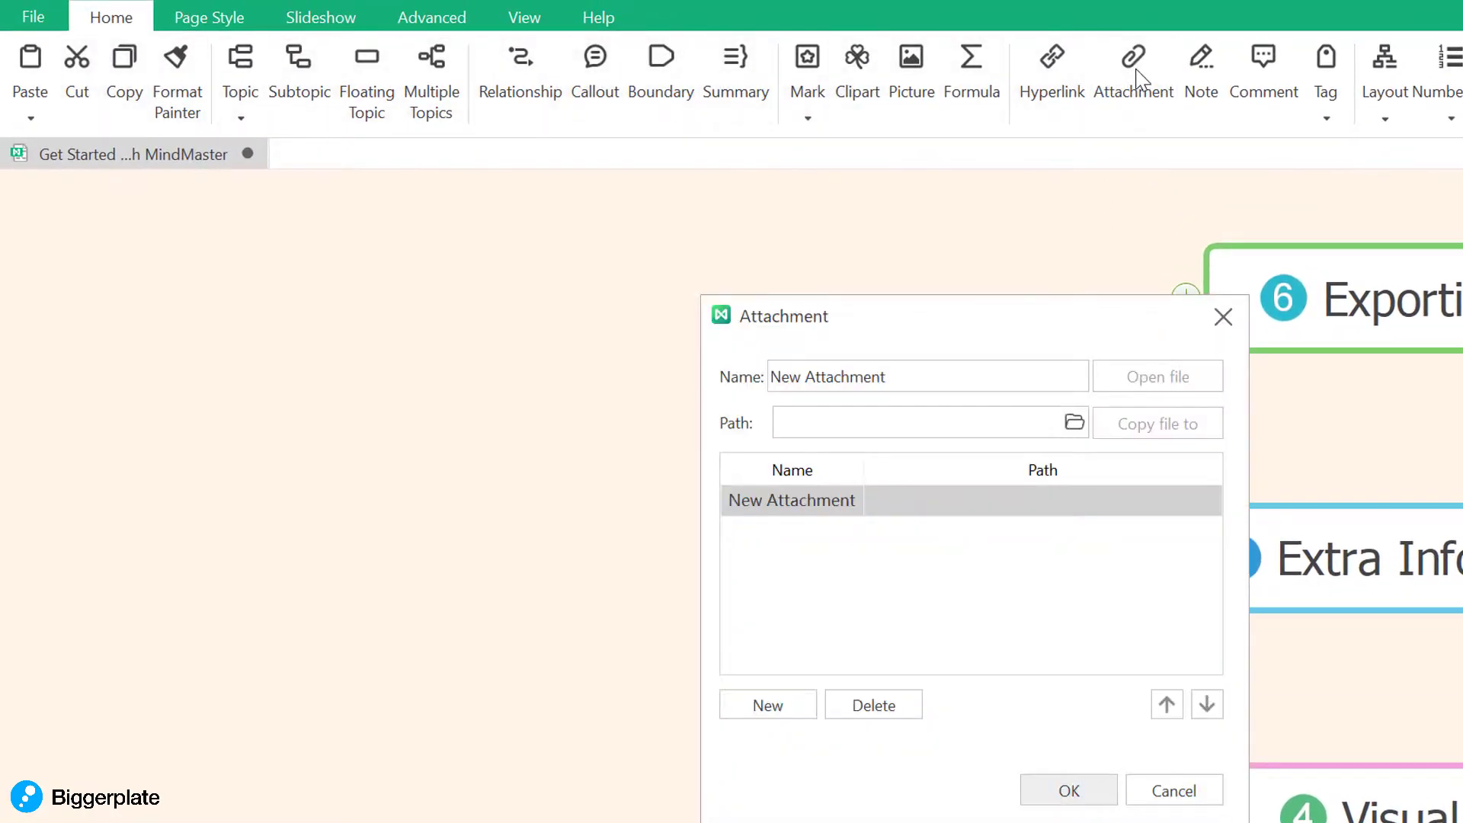
left_click(1074, 424)
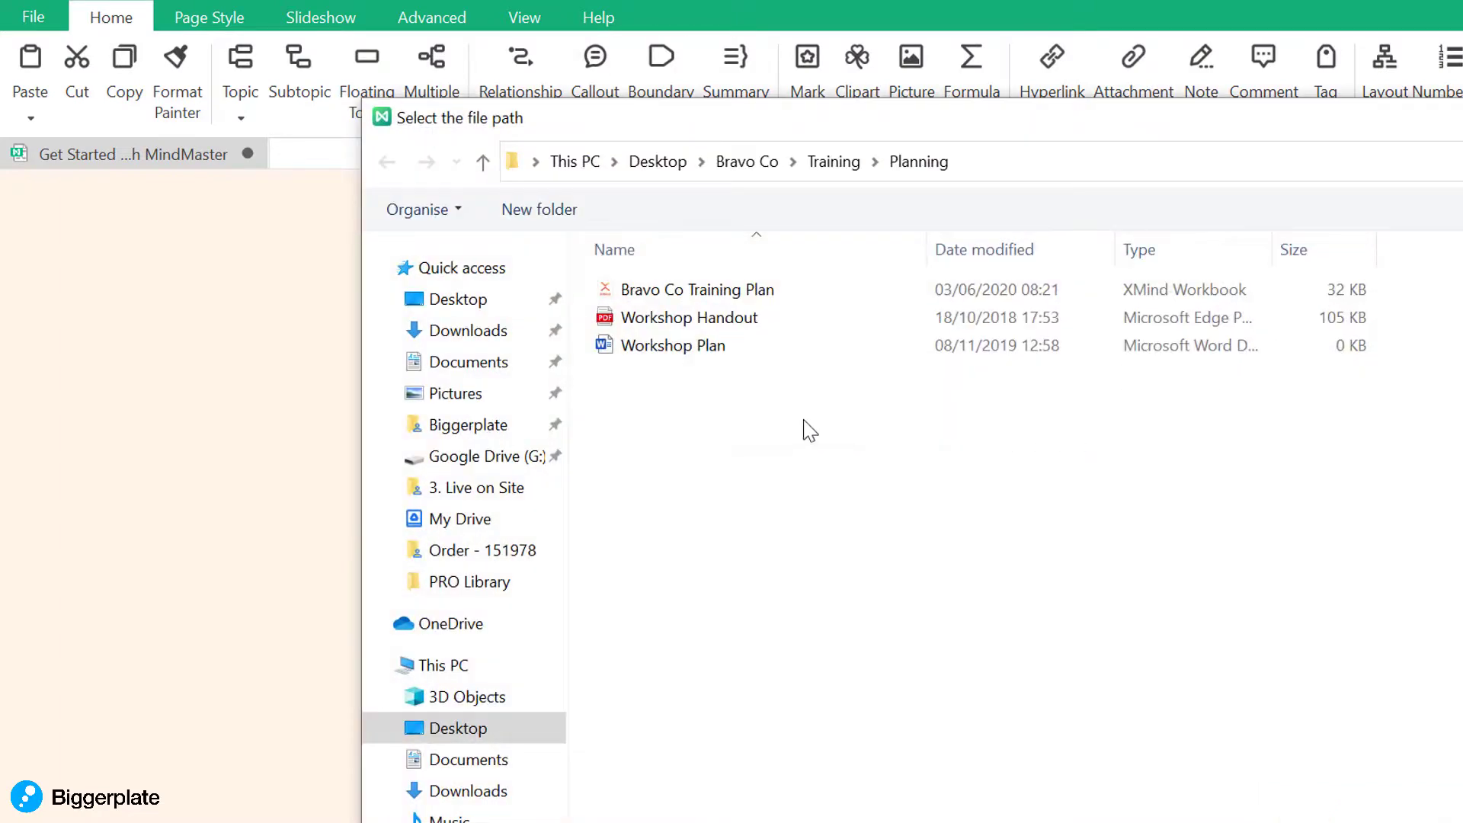
double_click(668, 327)
left_click(1057, 796)
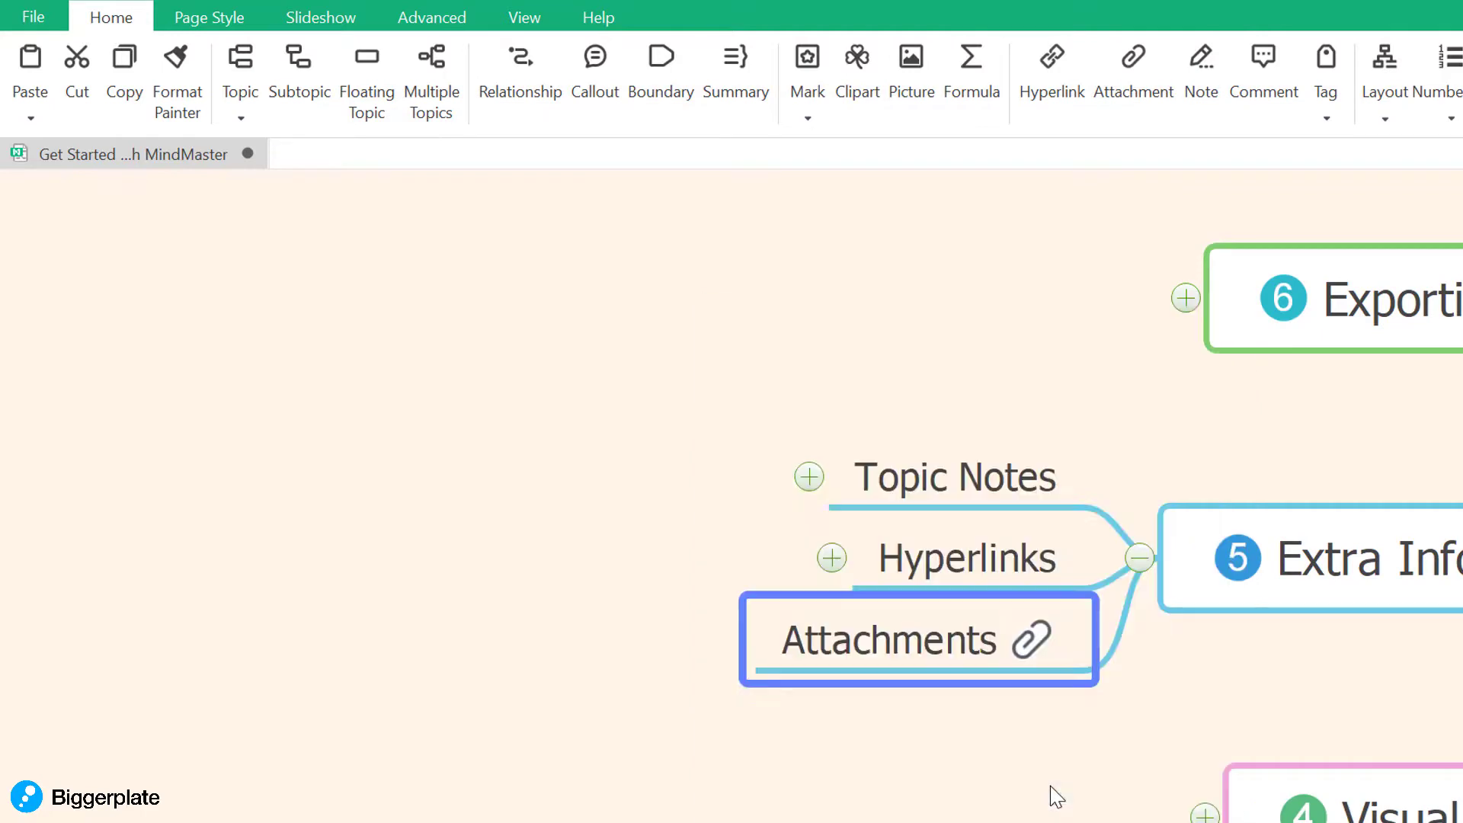
left_click_drag(1136, 685, 629, 561)
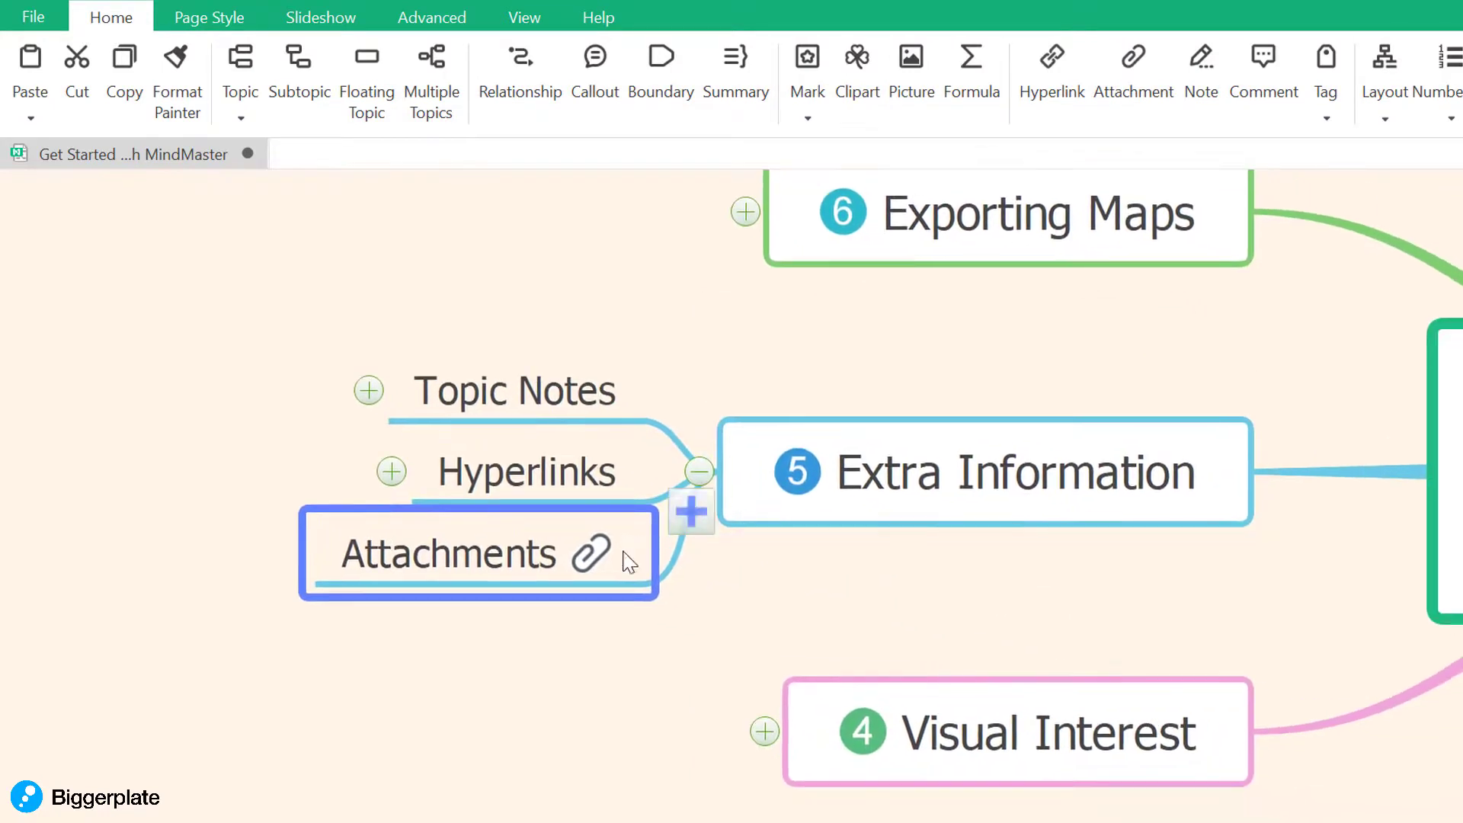
mouse_move(591, 555)
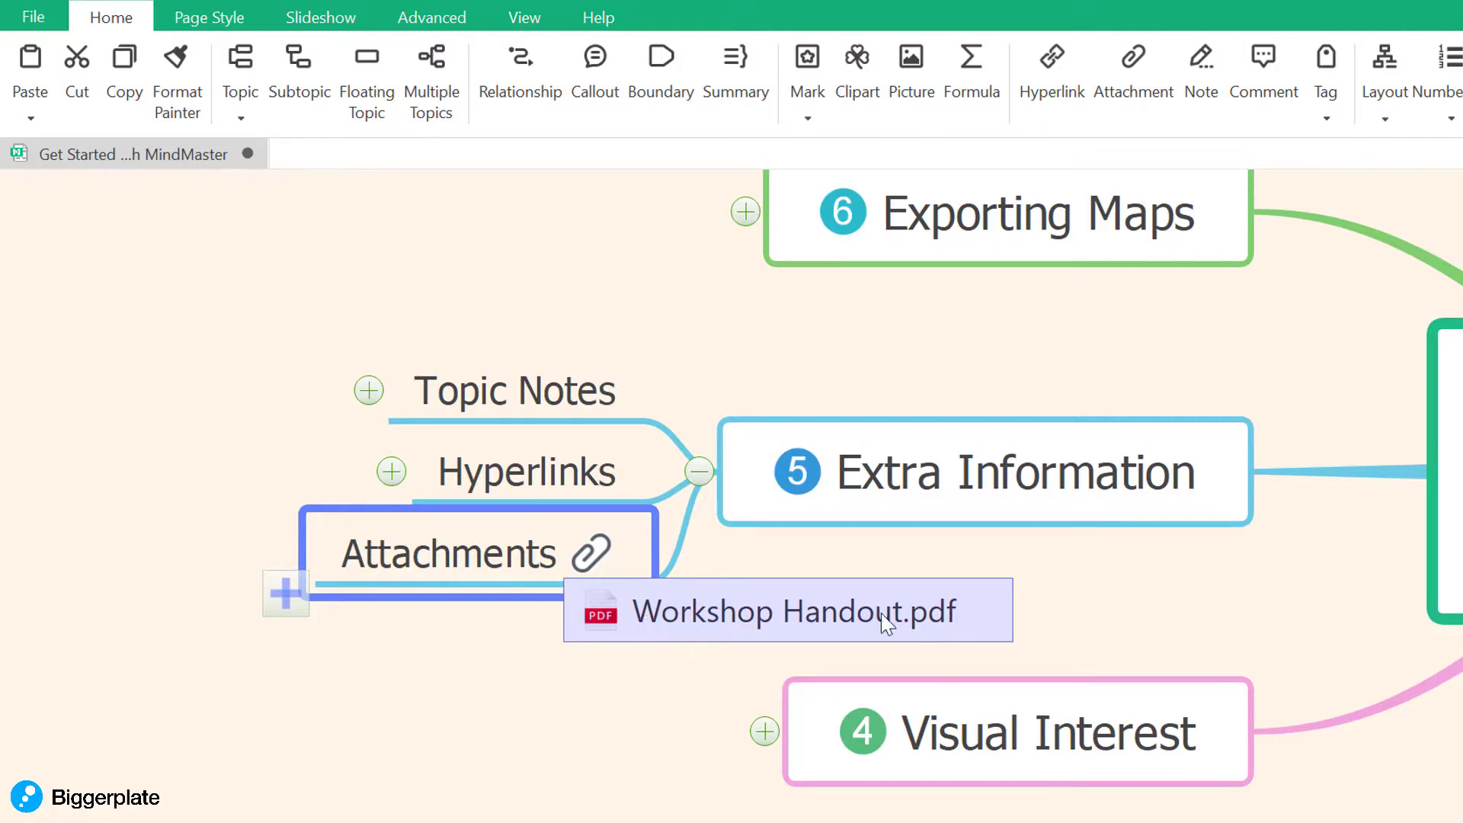
left_click(993, 557)
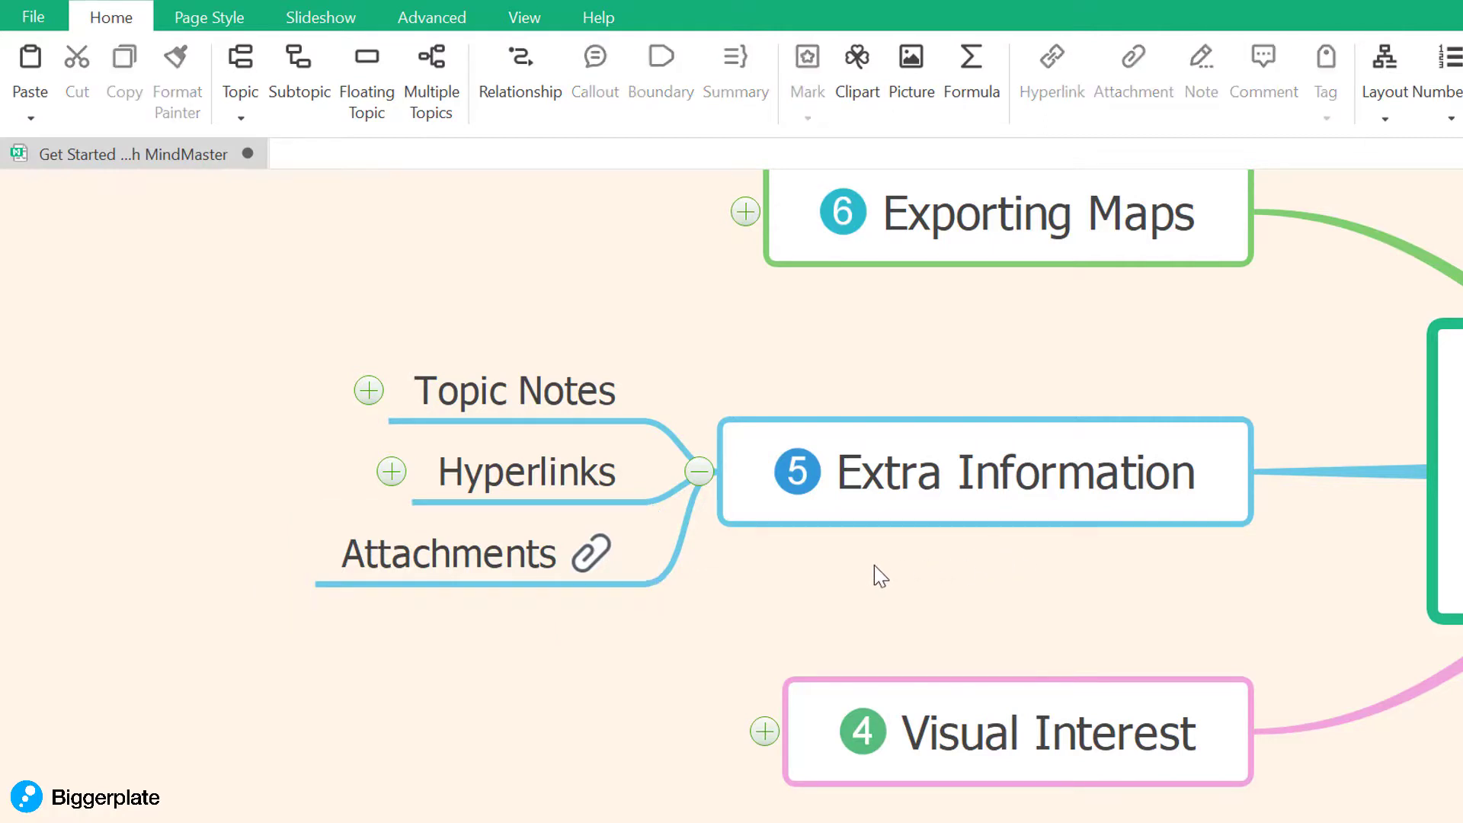
Collapse the Extra Information branch and expand the Exporting Maps branch.
left_click_drag(875, 577, 715, 629)
left_click(727, 610)
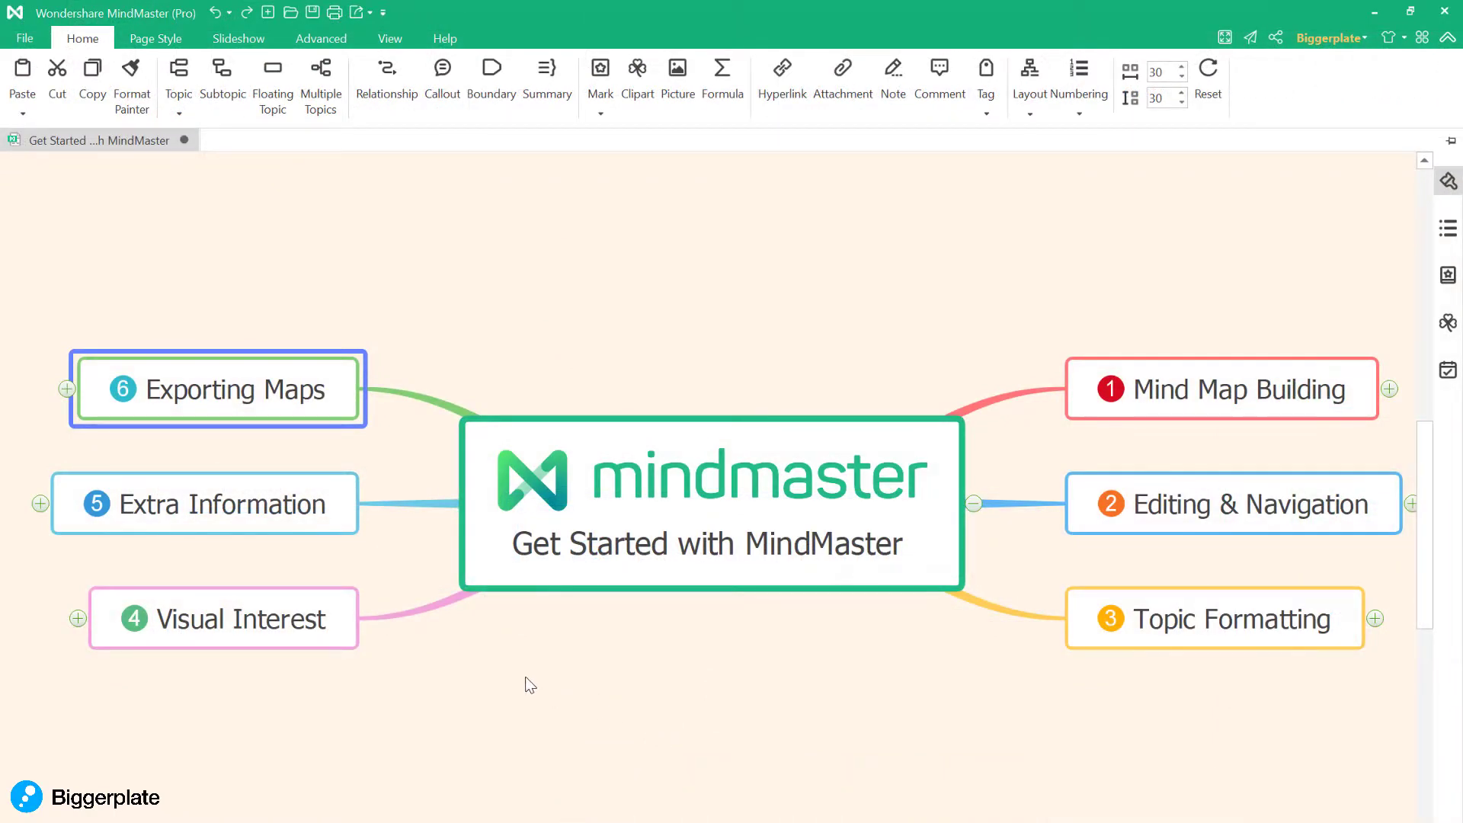
left_click_drag(530, 685, 1045, 697)
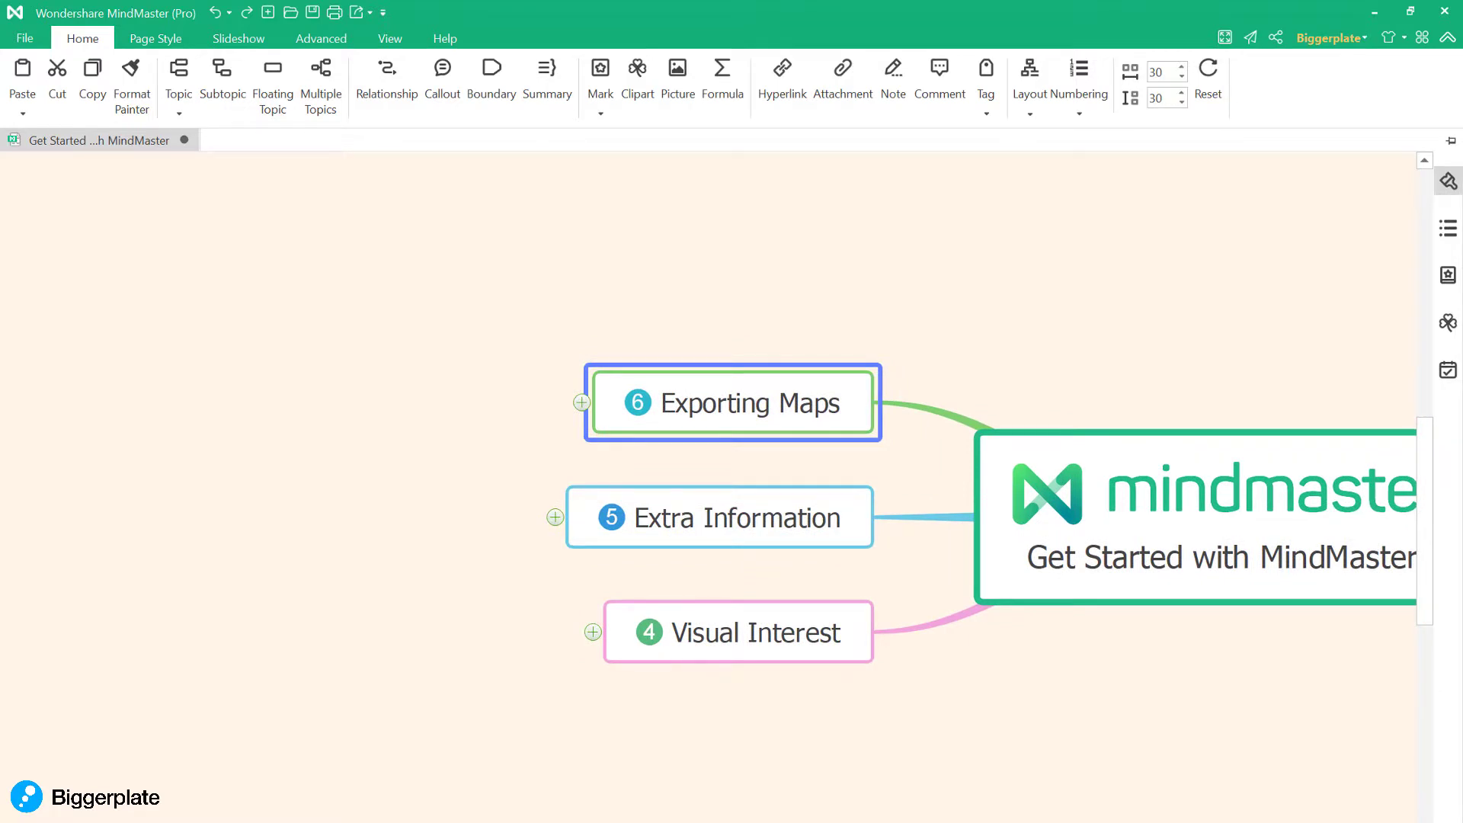
key("ctrl+equal")
key("ctrl+equal")
key("ctrl+equal")
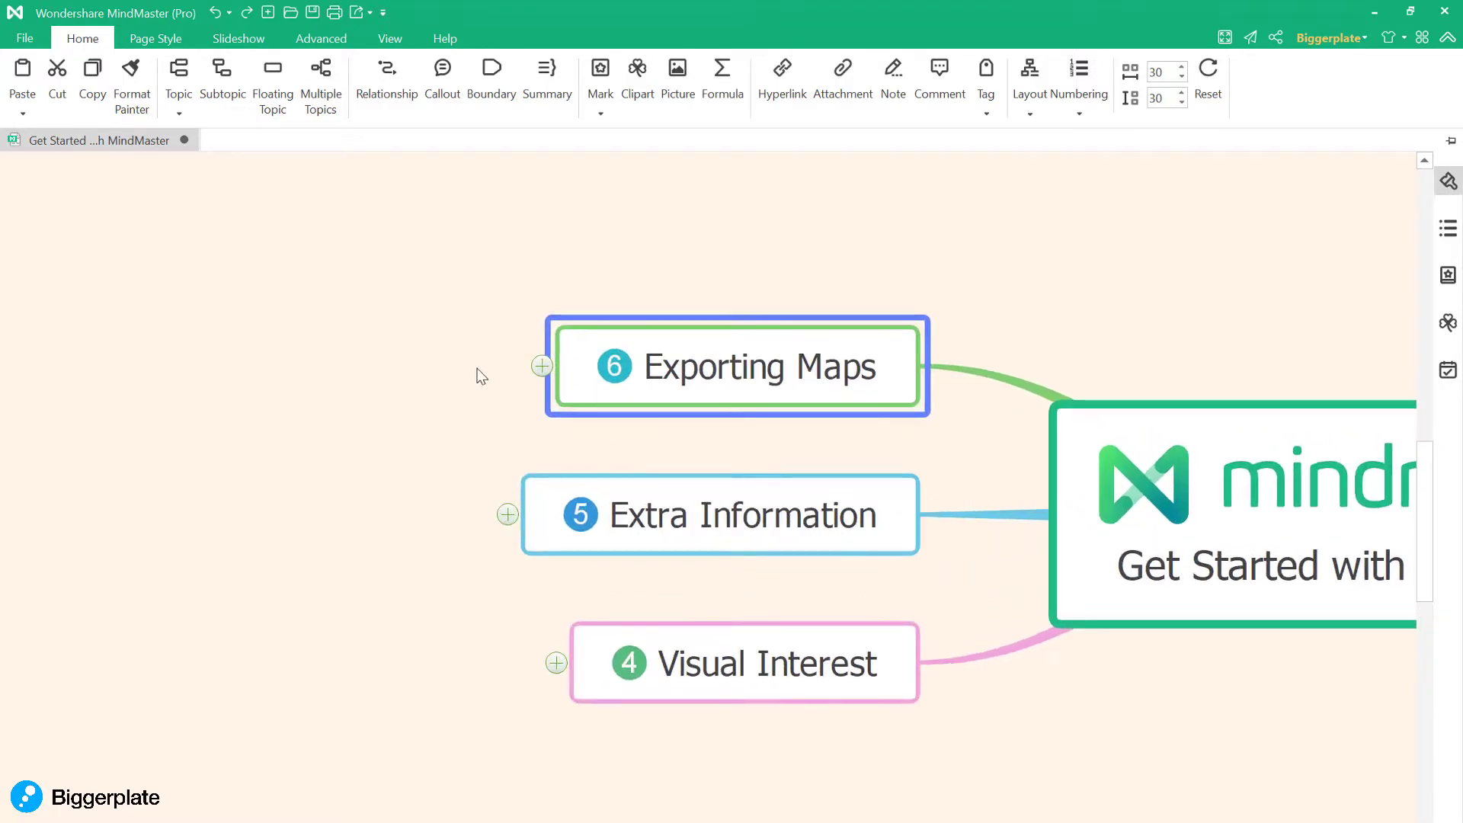
left_click(542, 366)
left_click_drag(333, 483, 510, 506)
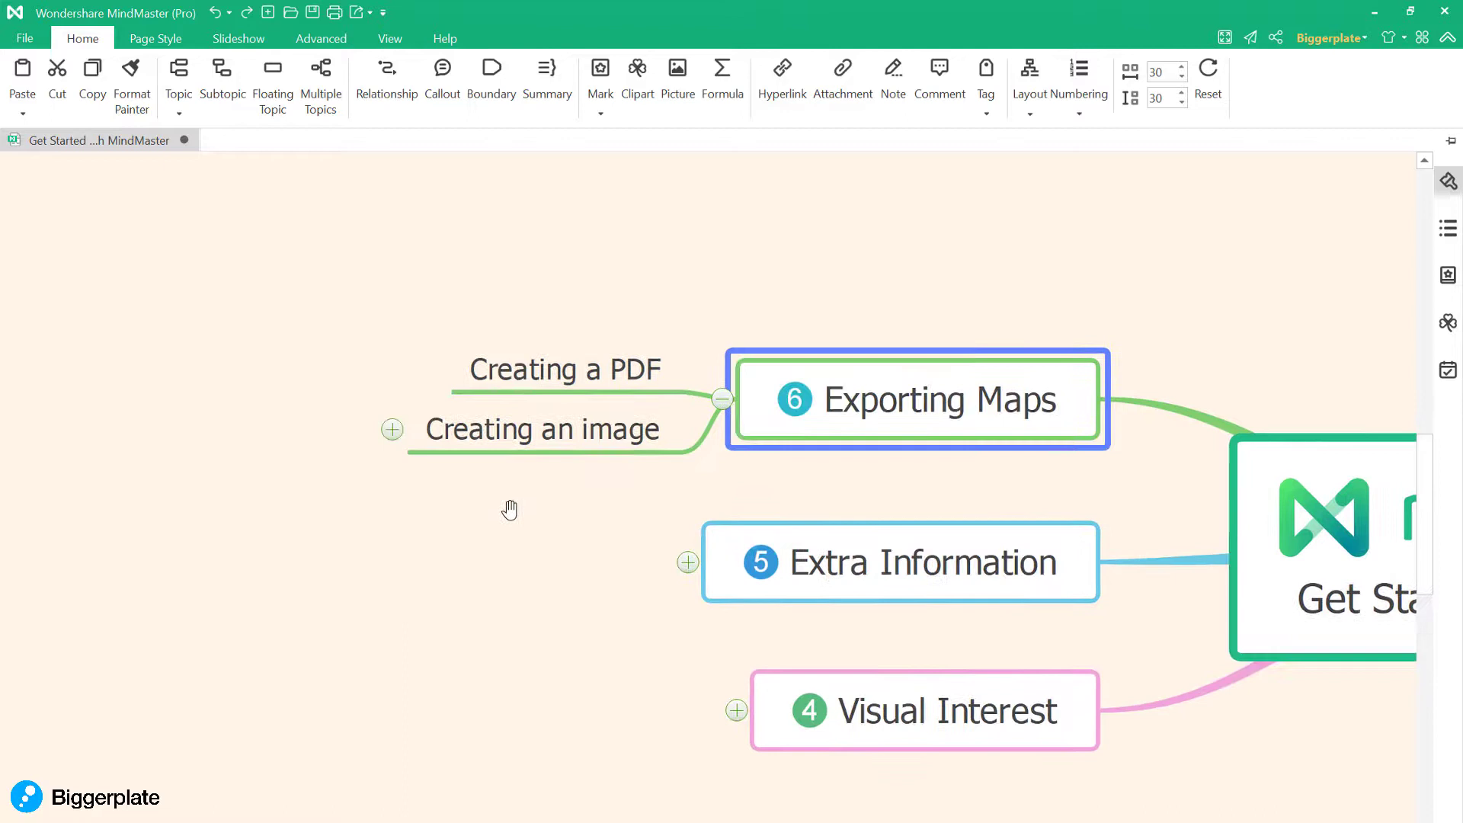
Select the "Creating a PDF" topic and start a PDF export to the Desktop named Get Started with MindMaster, replacing the existing file.
left_click(545, 383)
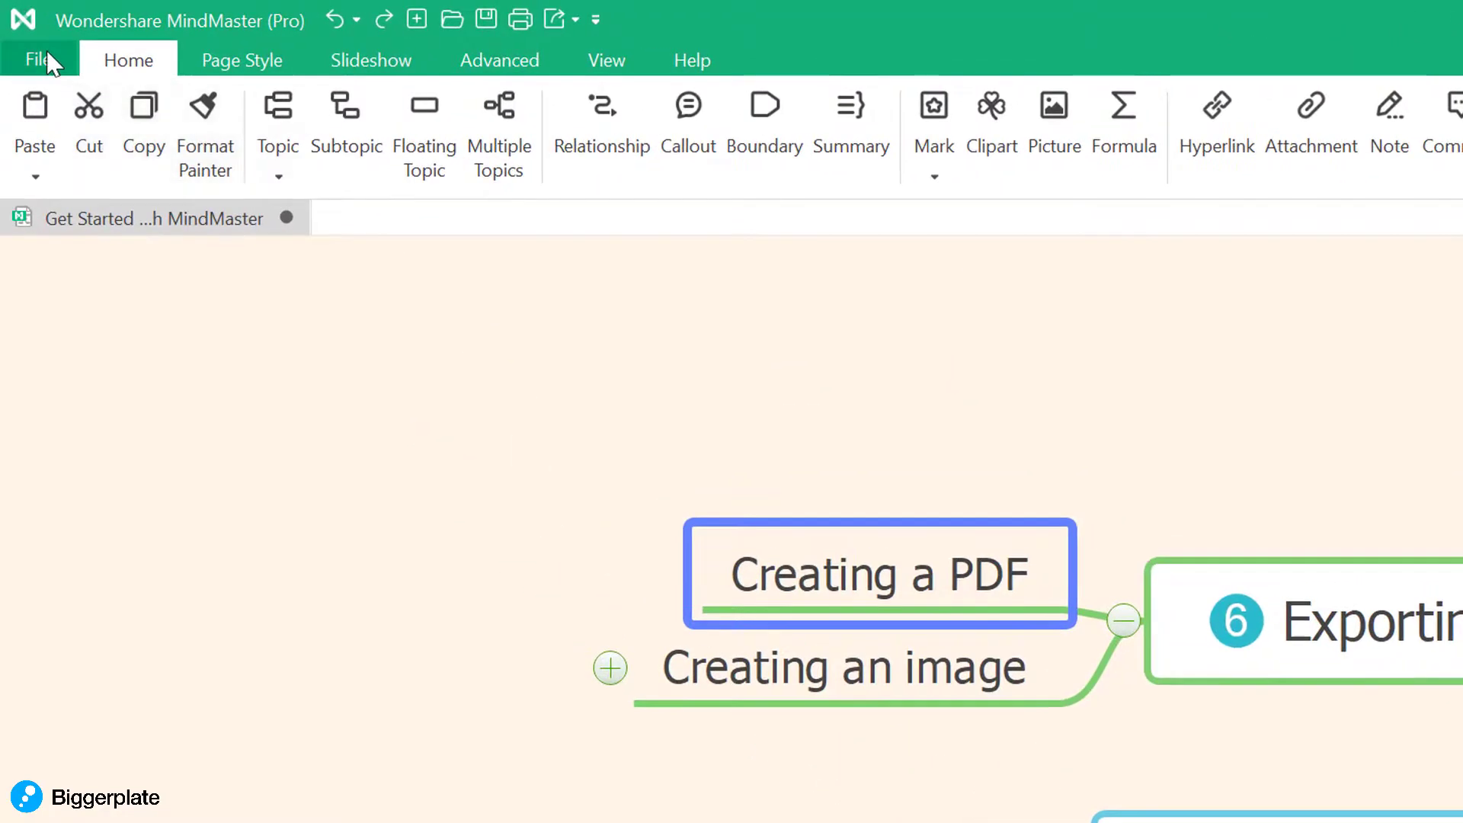
left_click(38, 59)
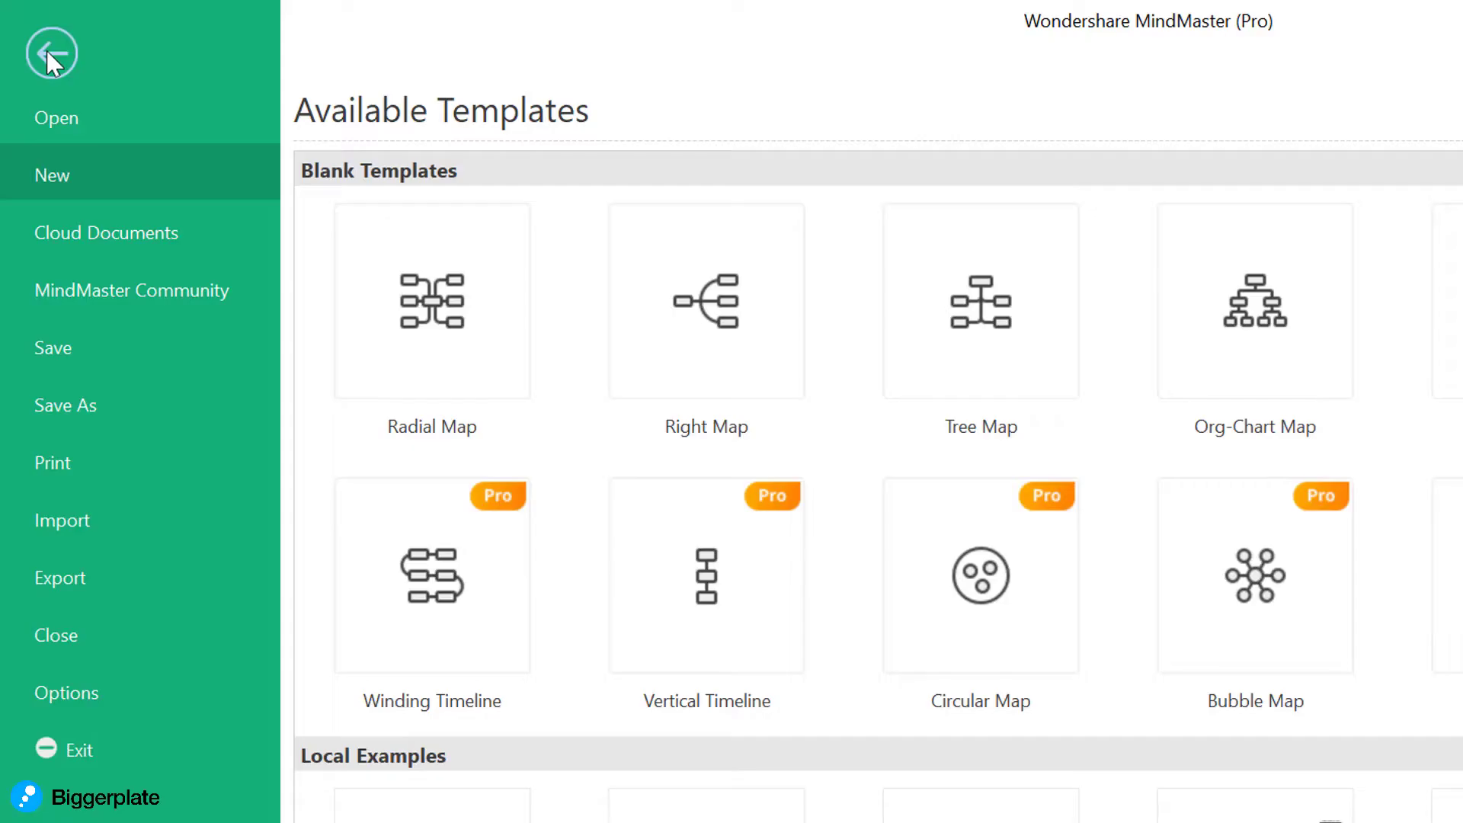
left_click(94, 588)
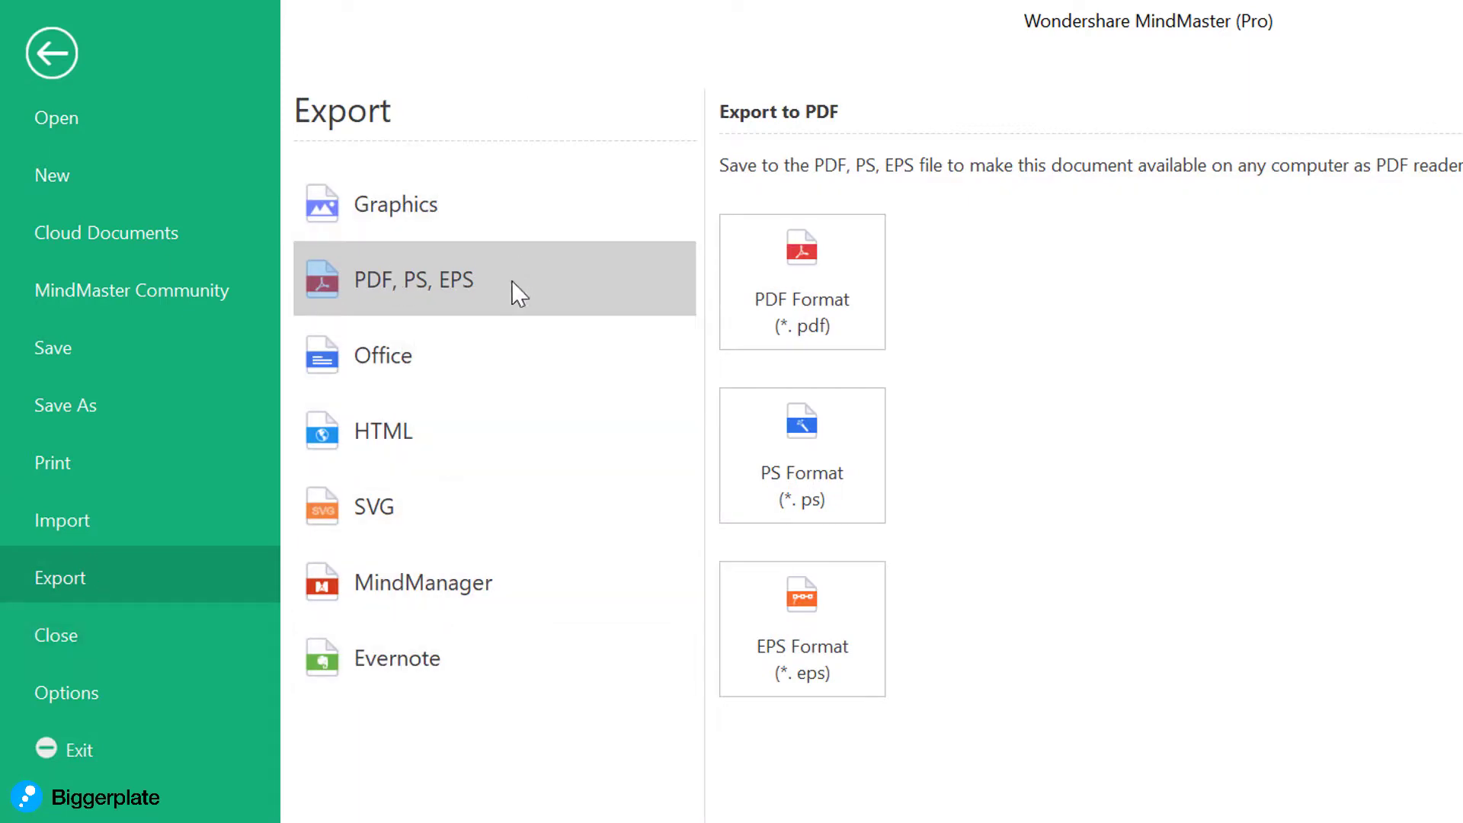
left_click(812, 282)
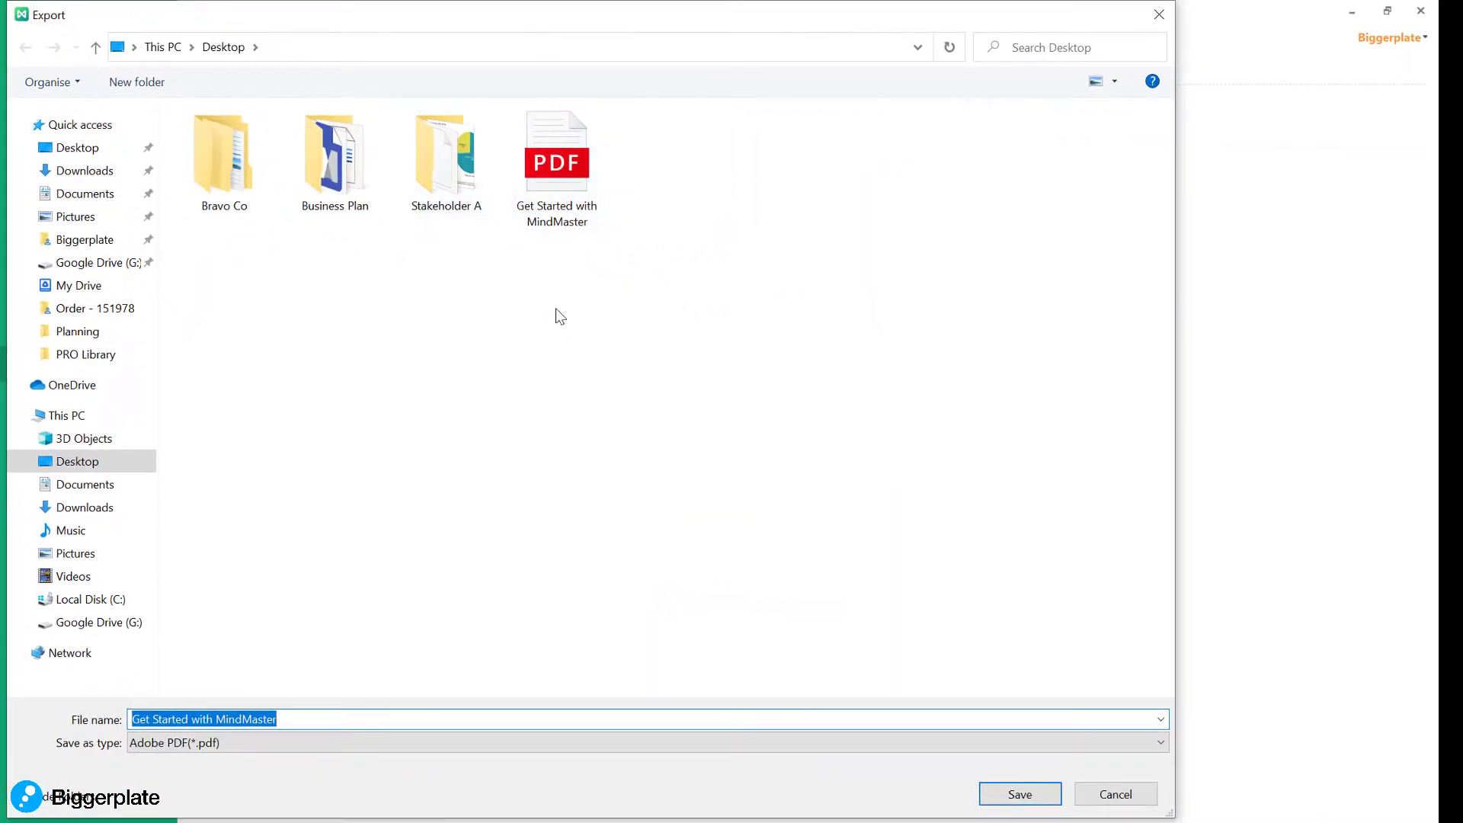
left_click(1020, 794)
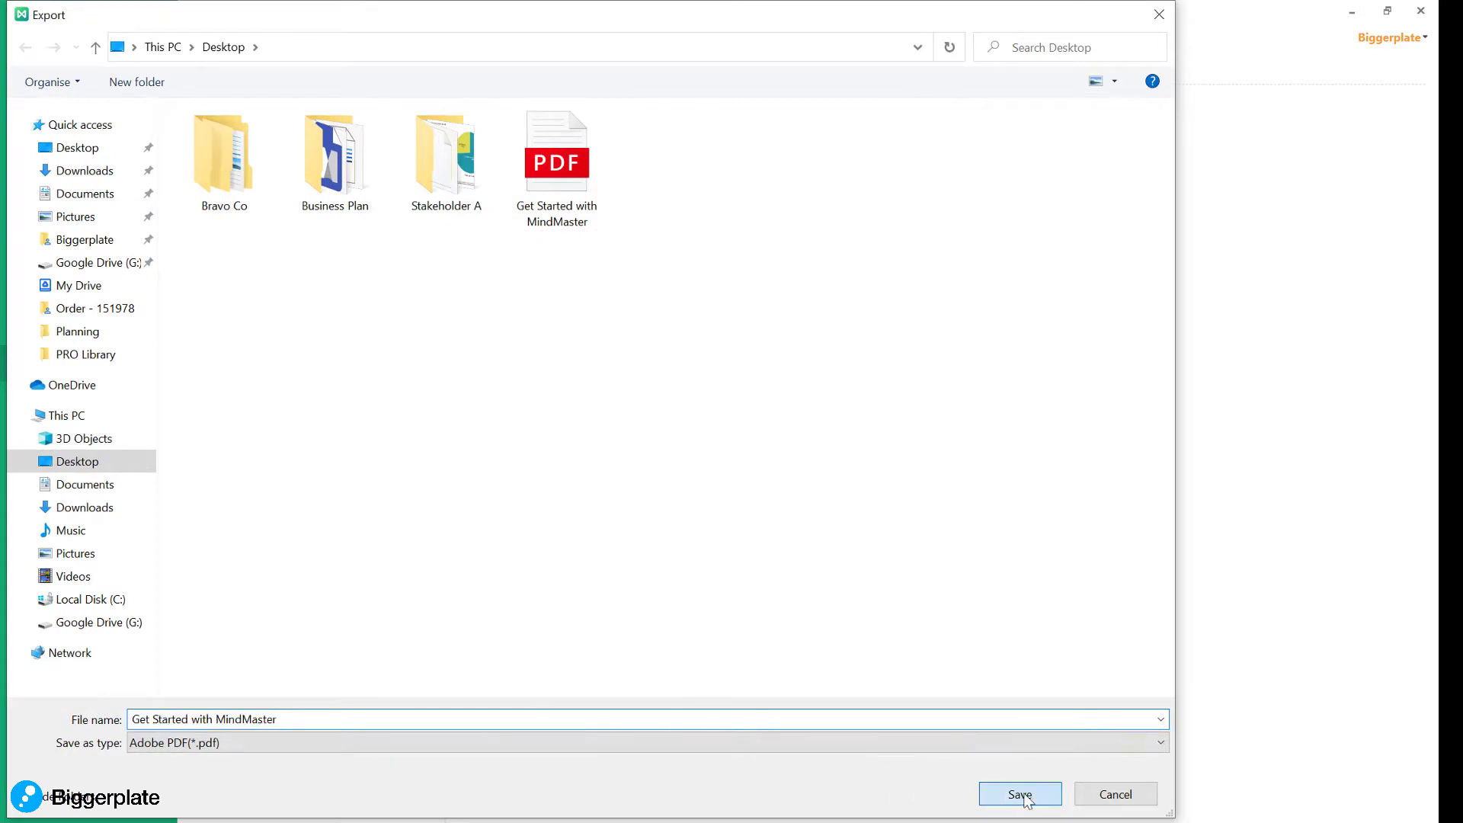
left_click(768, 467)
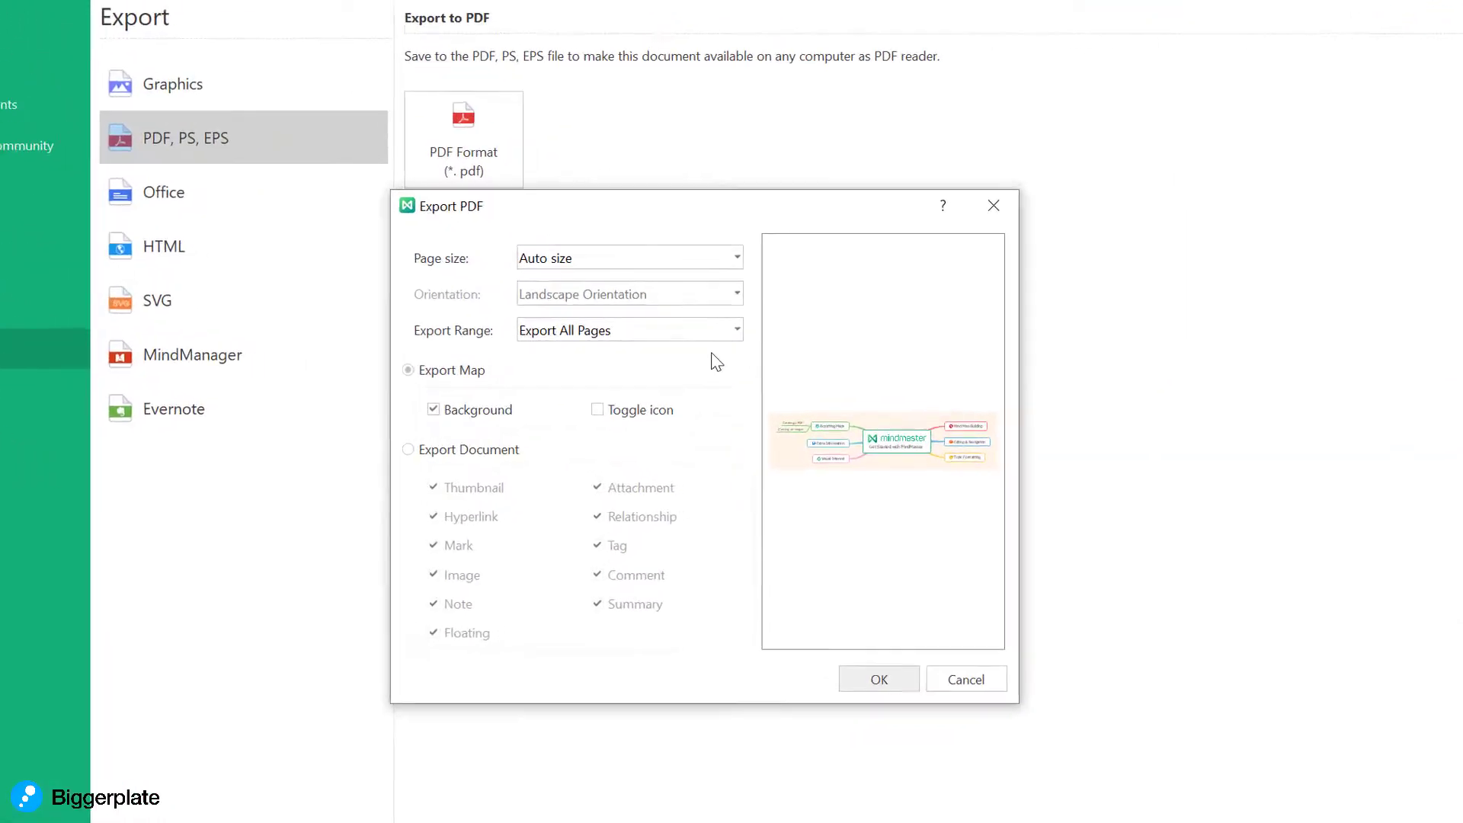
Review the page sizes, keep Auto size, export the map as a PDF, and close the resulting document.
left_click(603, 266)
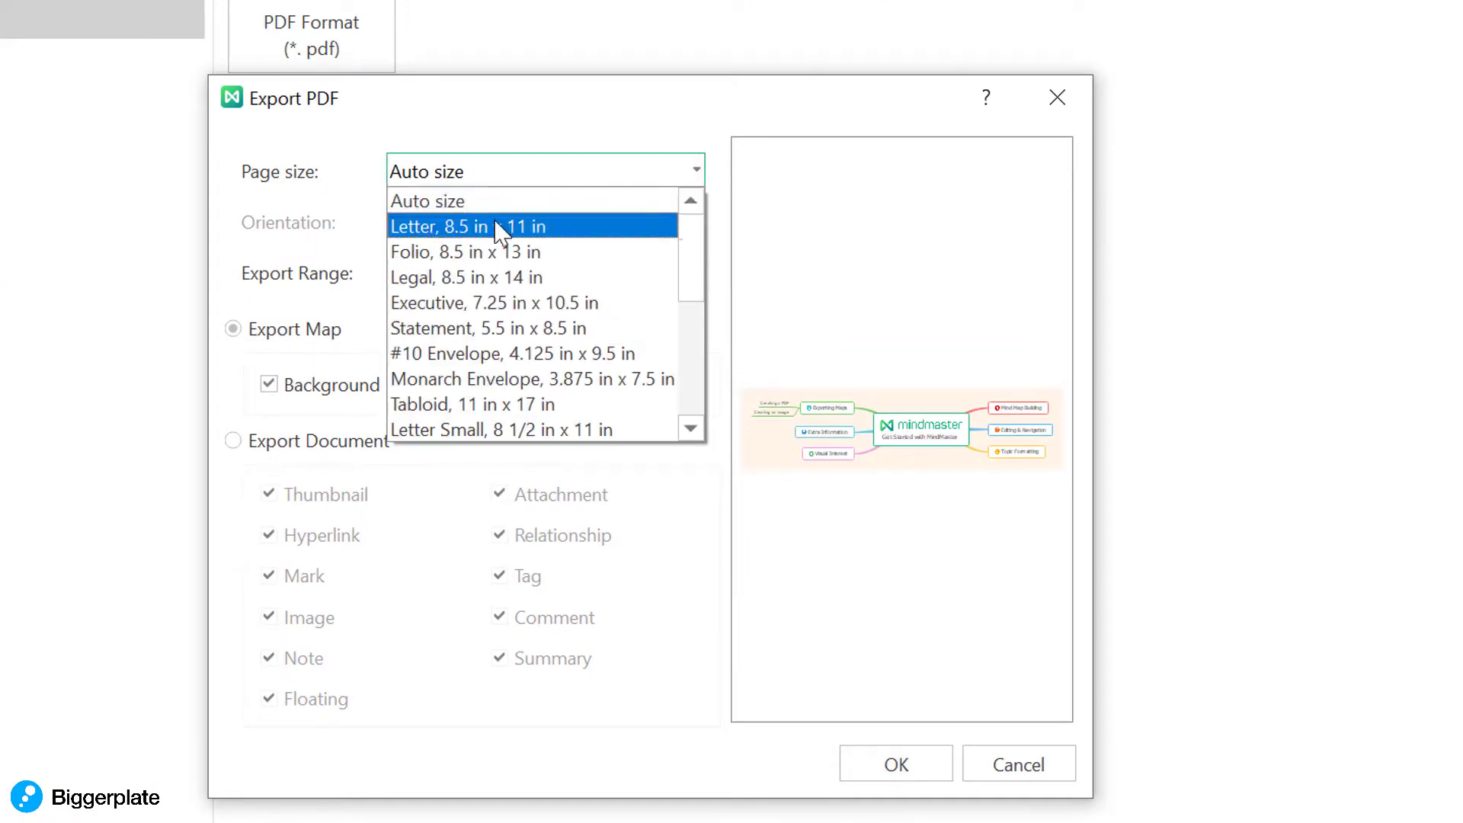
left_click(383, 256)
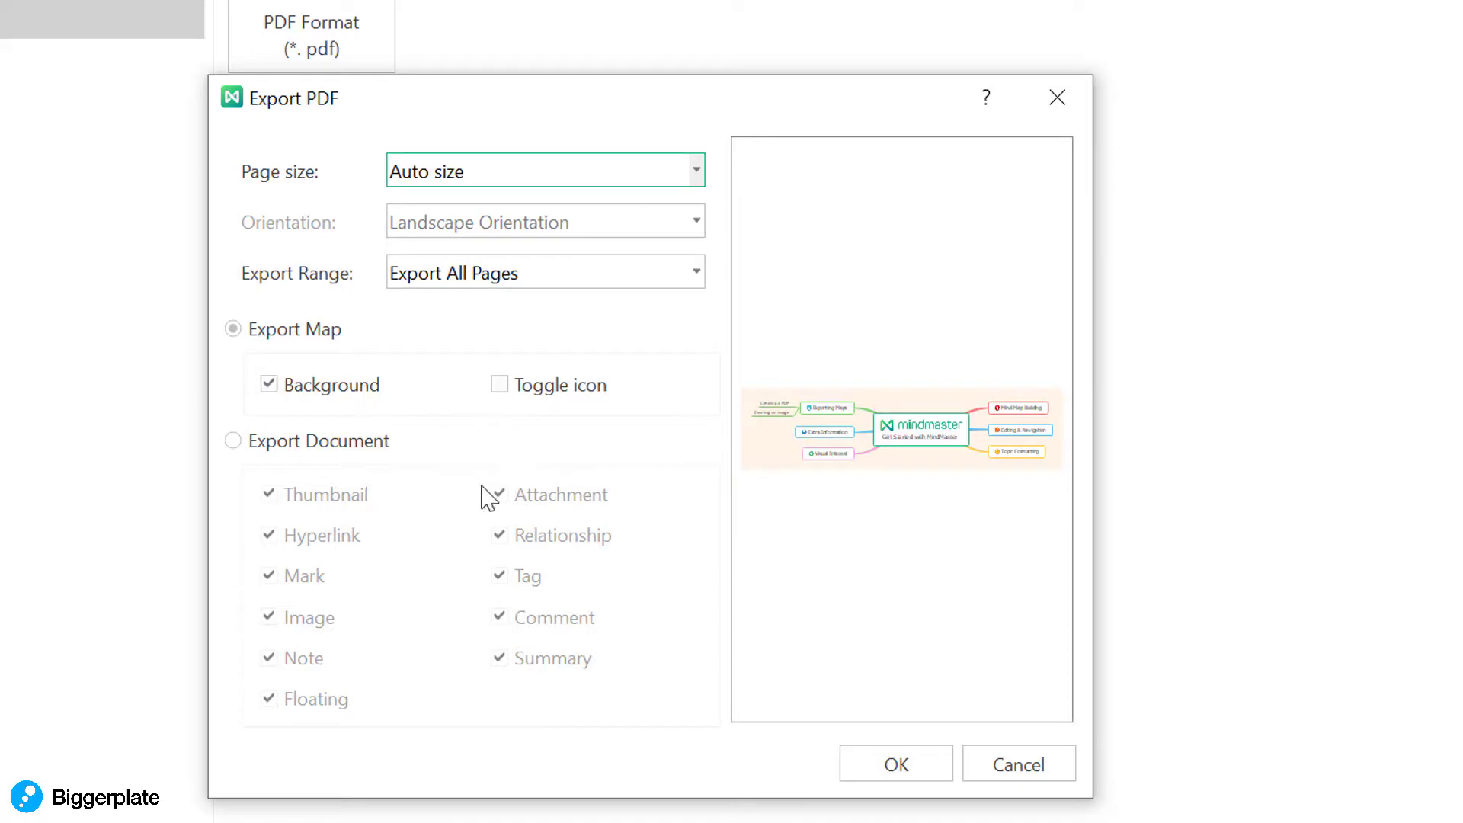
left_click(906, 768)
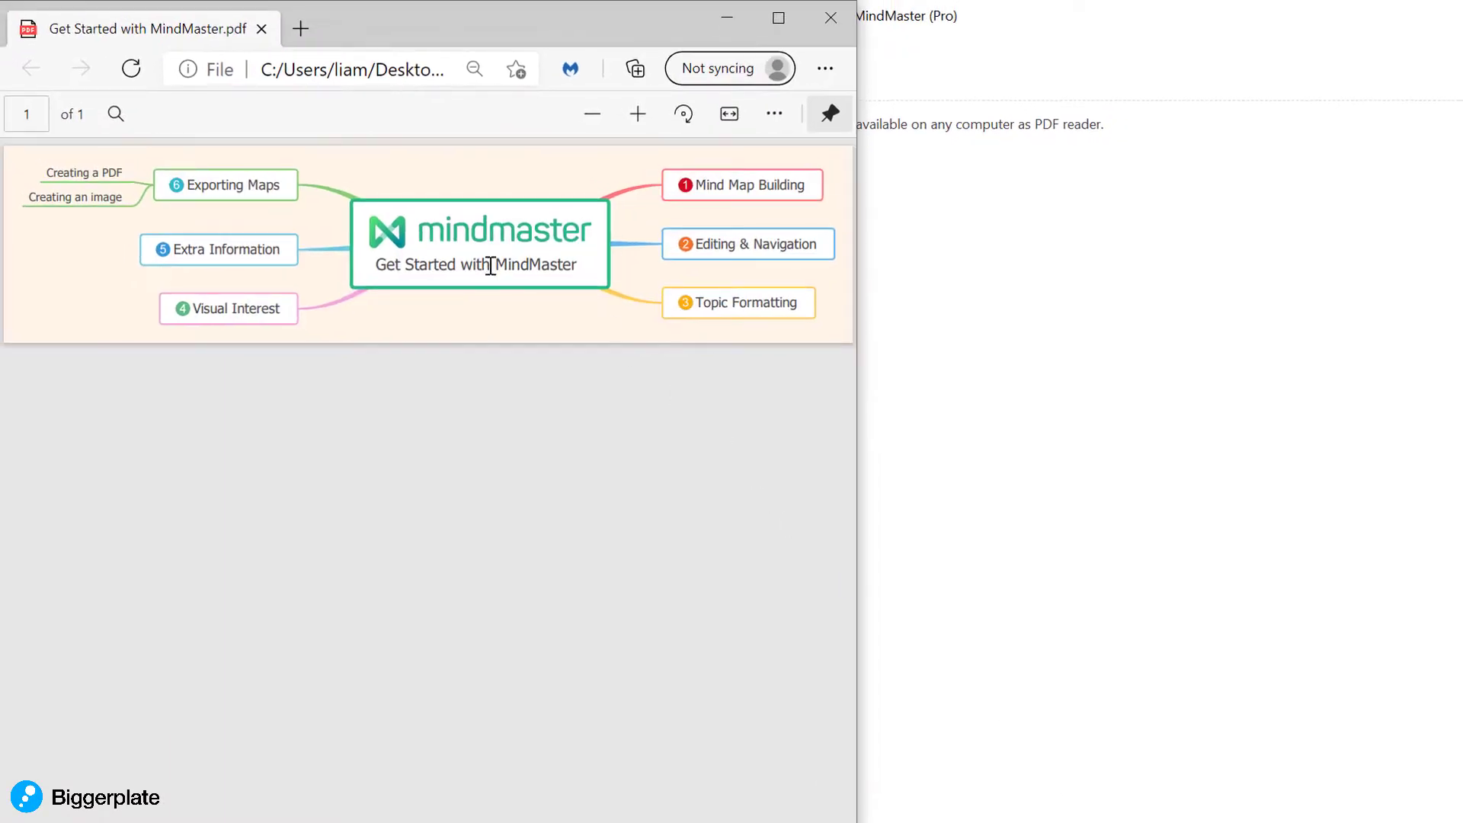
left_click(828, 22)
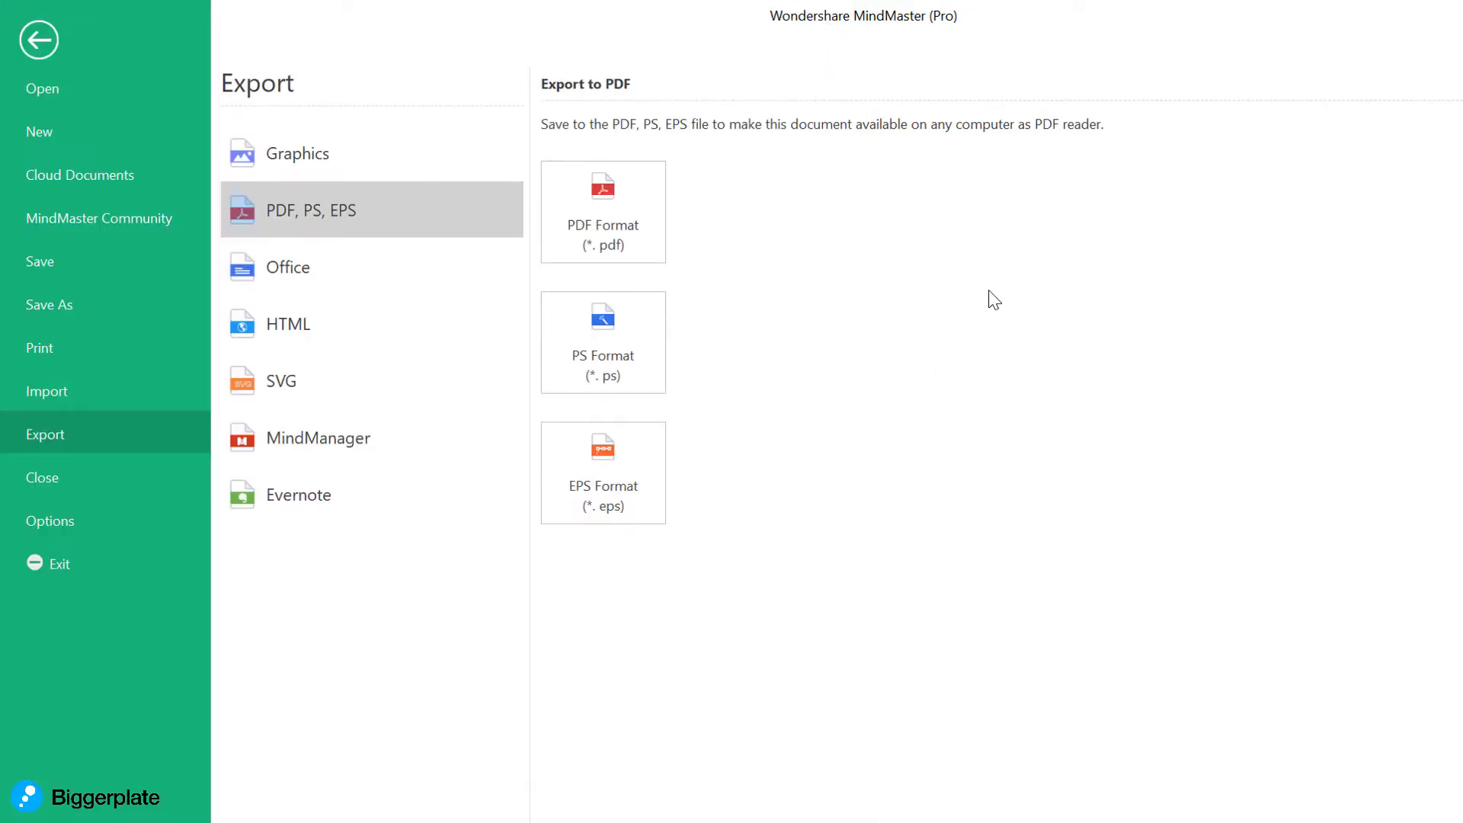
Start a graphics export of the map to the Desktop as a PNG file named Get Started with MindMaster.
left_click(312, 153)
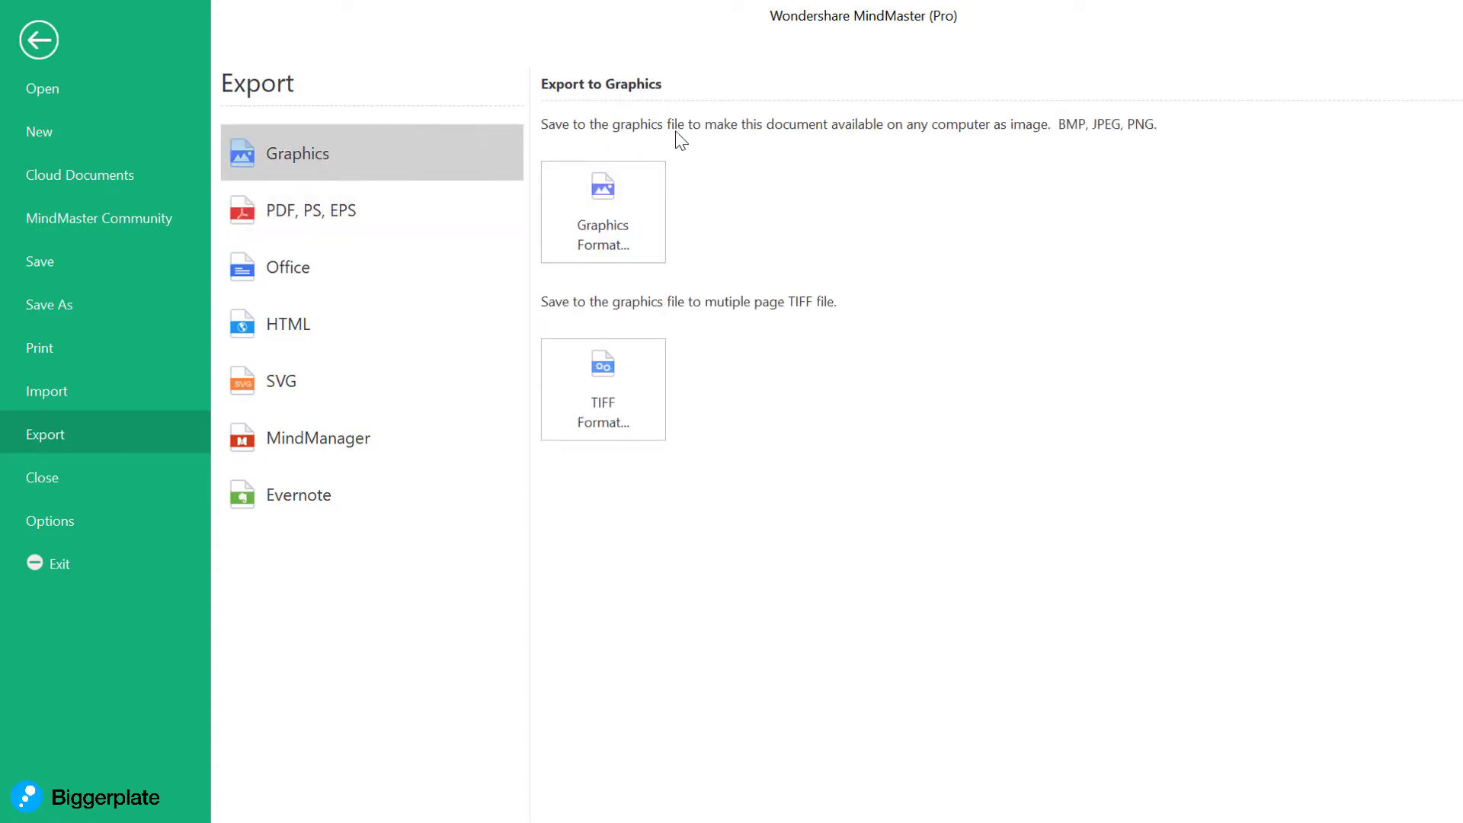
left_click(619, 224)
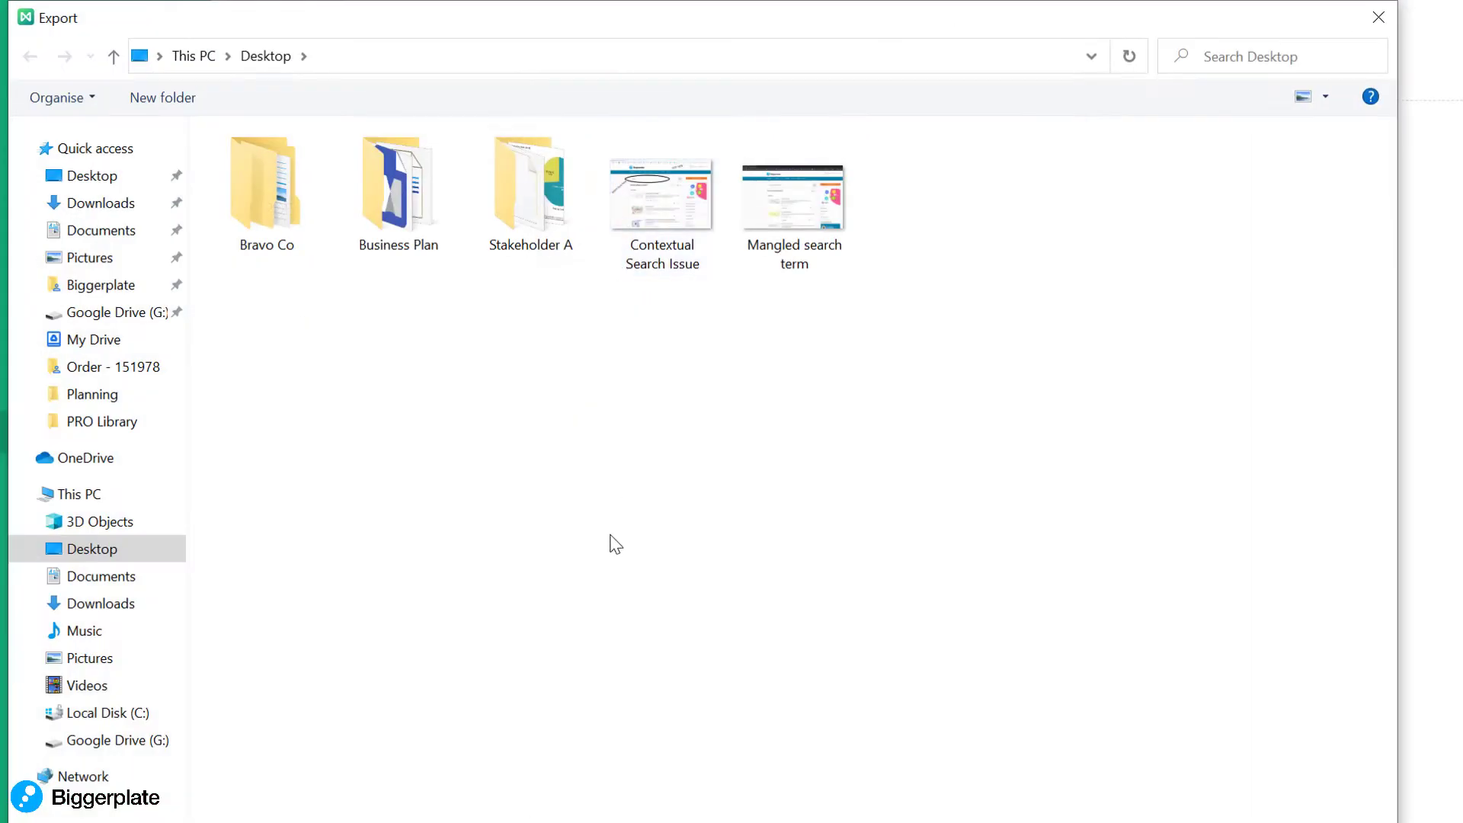
left_click(713, 660)
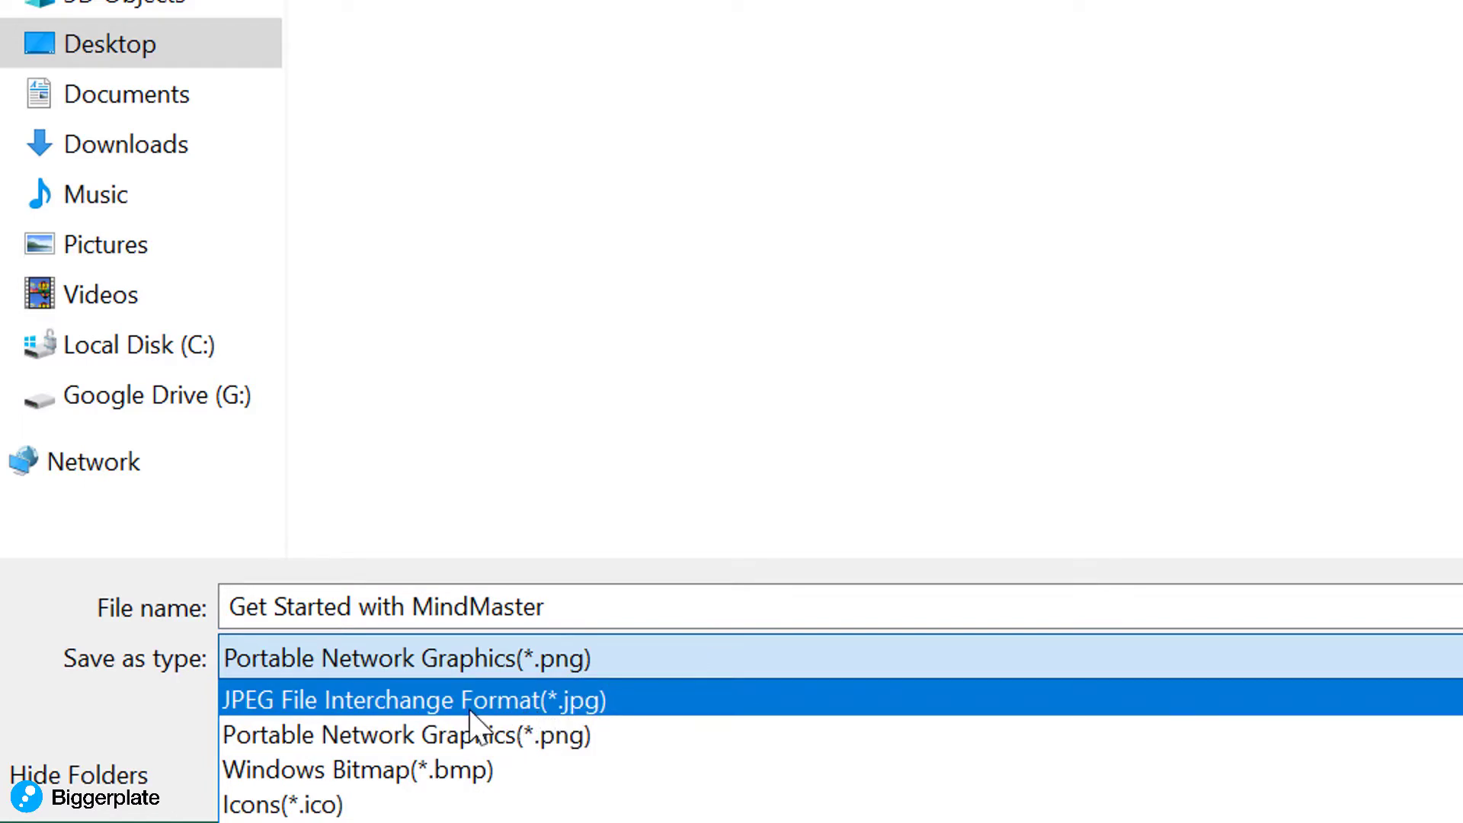
left_click(495, 736)
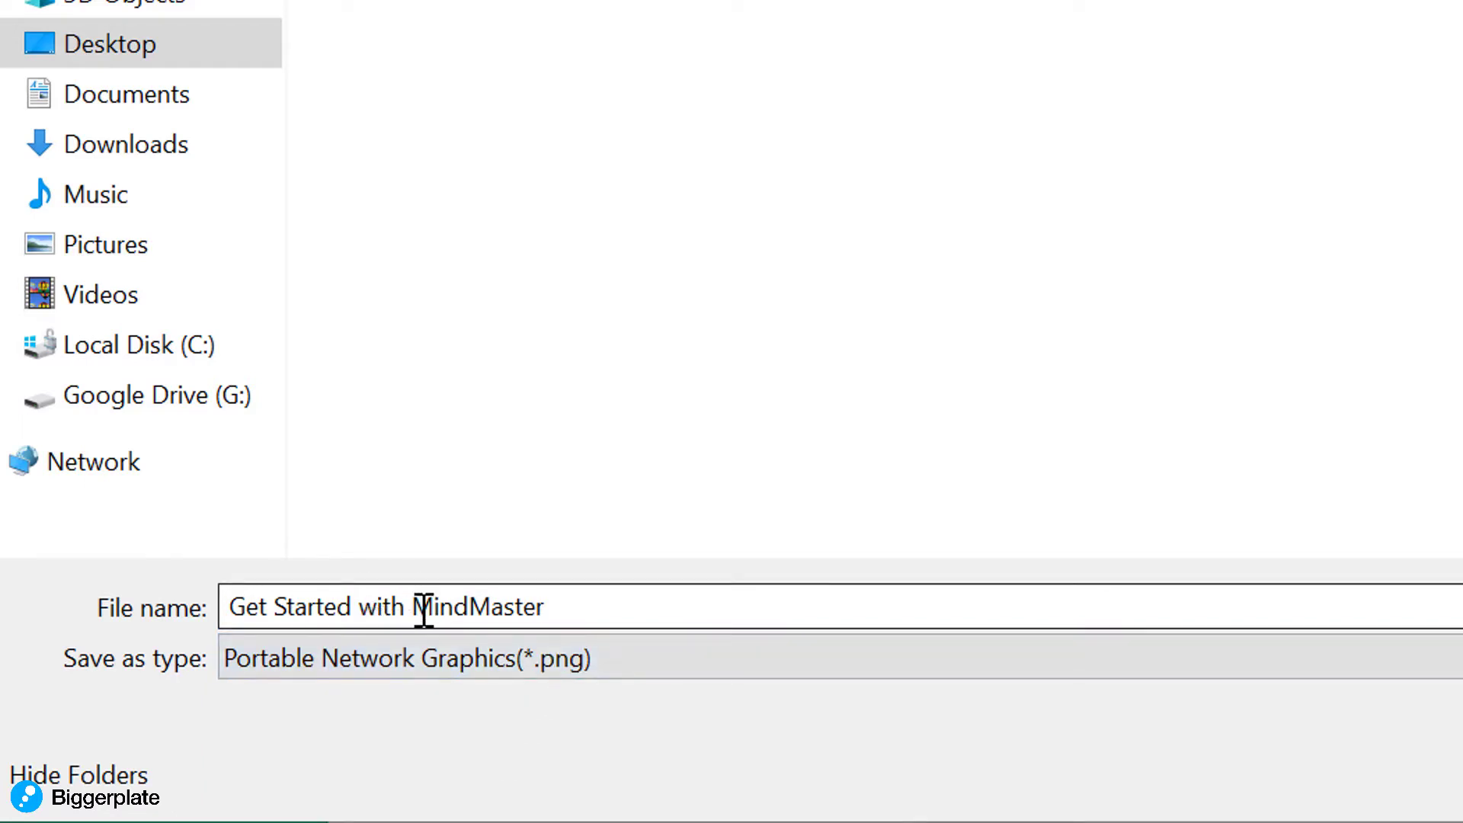
key("shift+Tab")
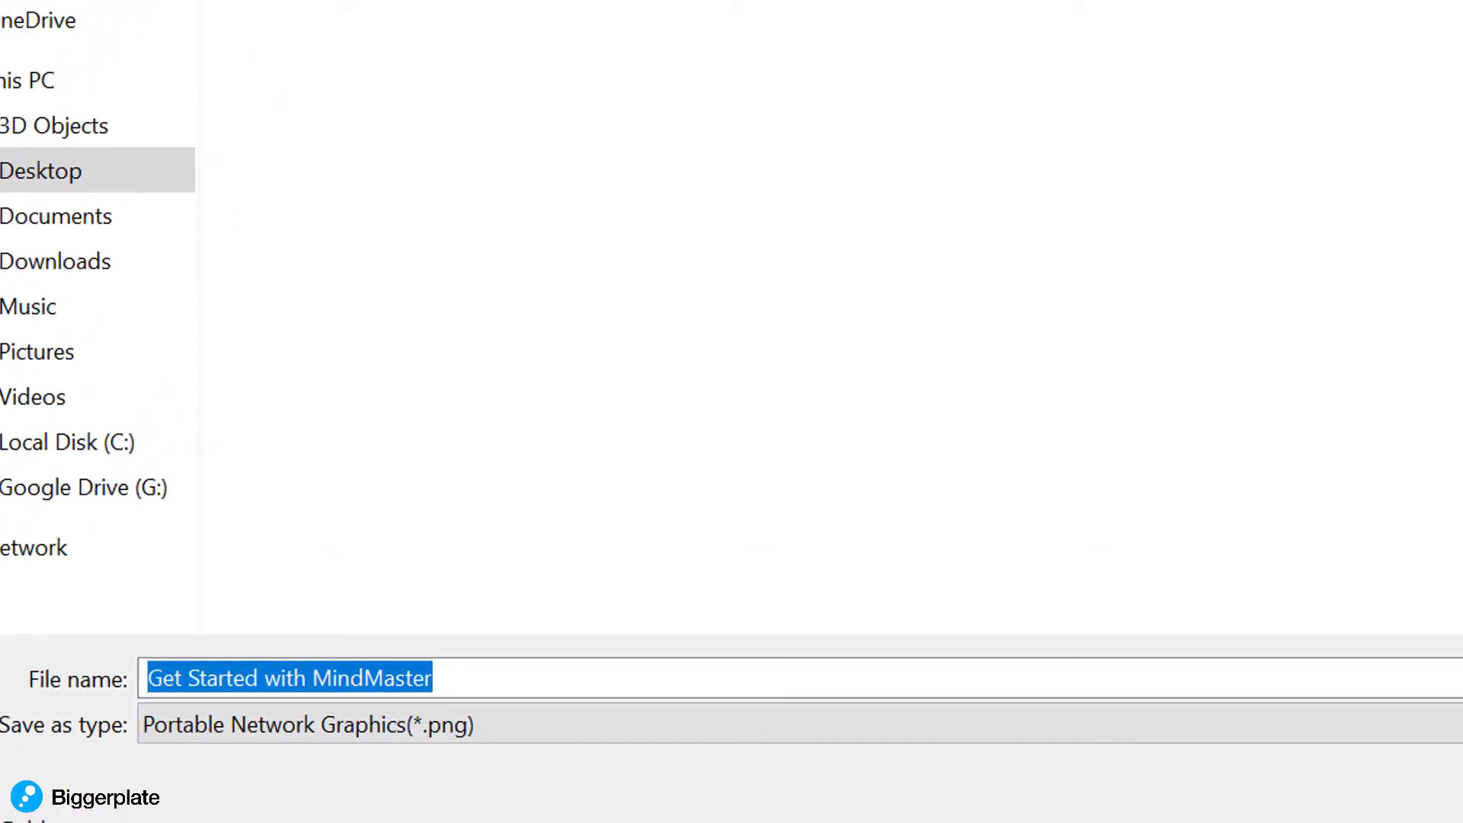
key("Return")
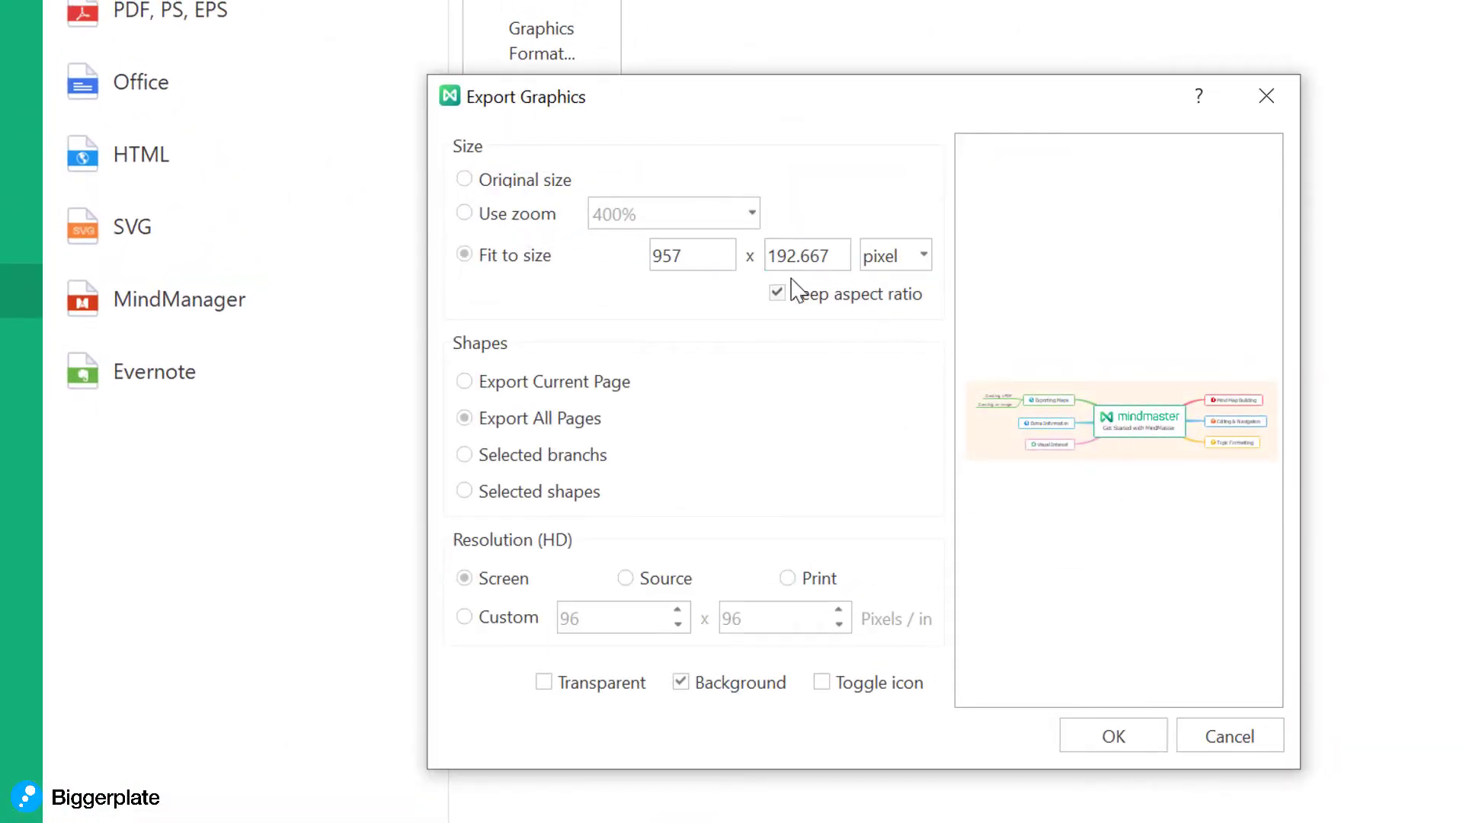
Export the image with Fit to size, all pages and screen resolution kept, and inspect the exported picture up close.
left_click(766, 252)
left_click(1114, 736)
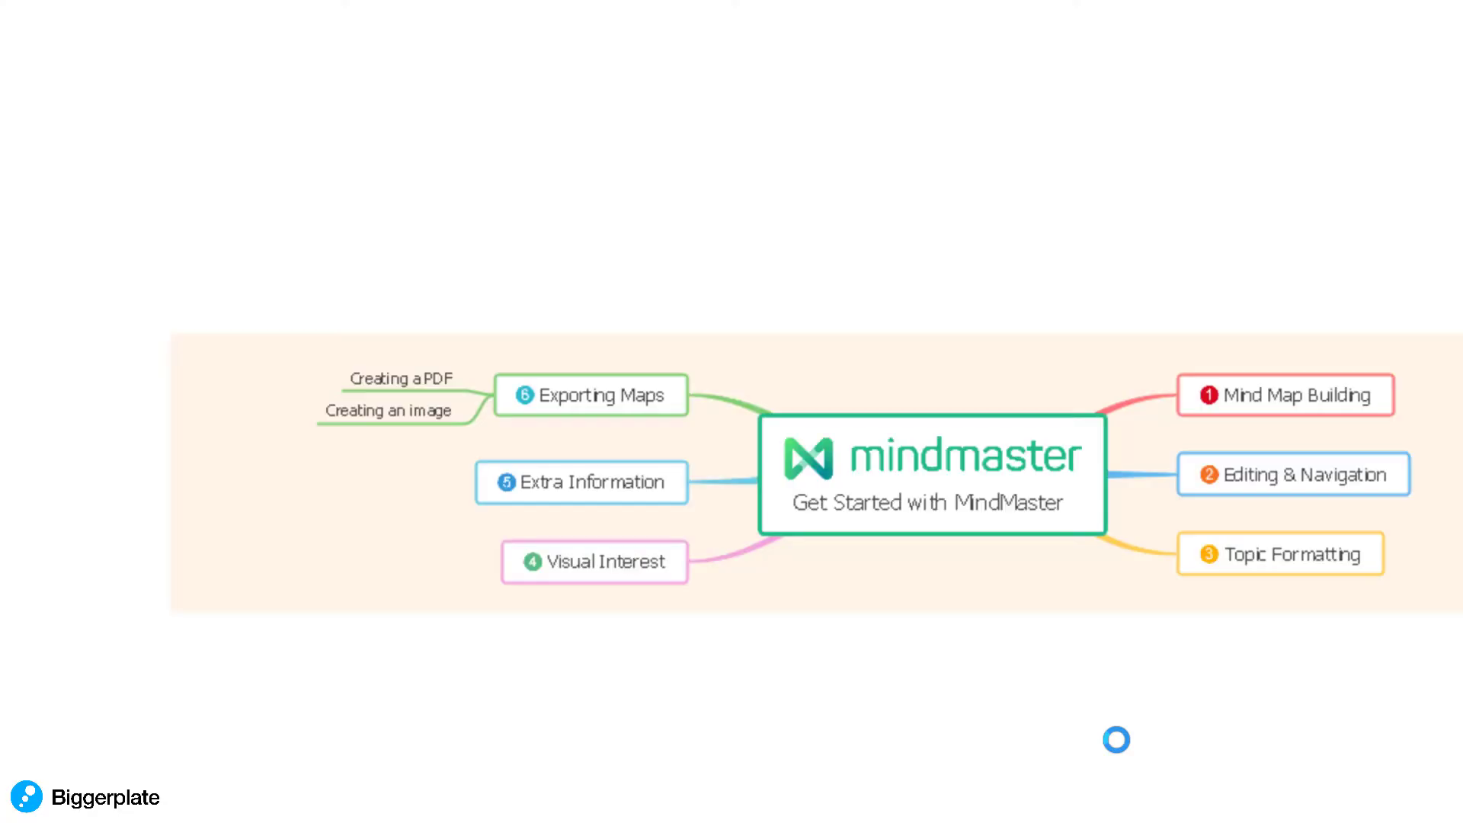
scroll(1359, 667, "up", 3)
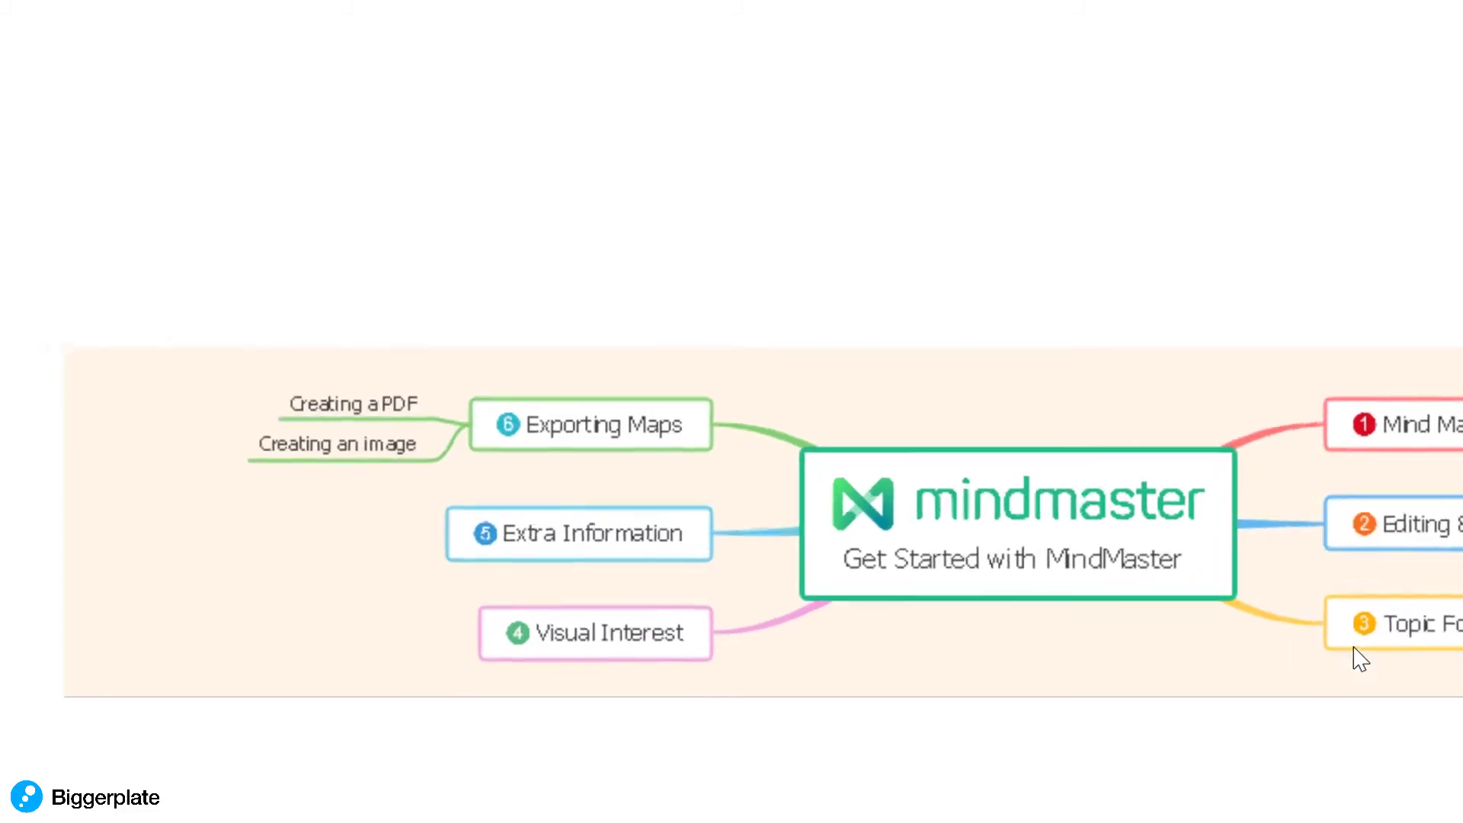
scroll(1360, 659, "down", 3)
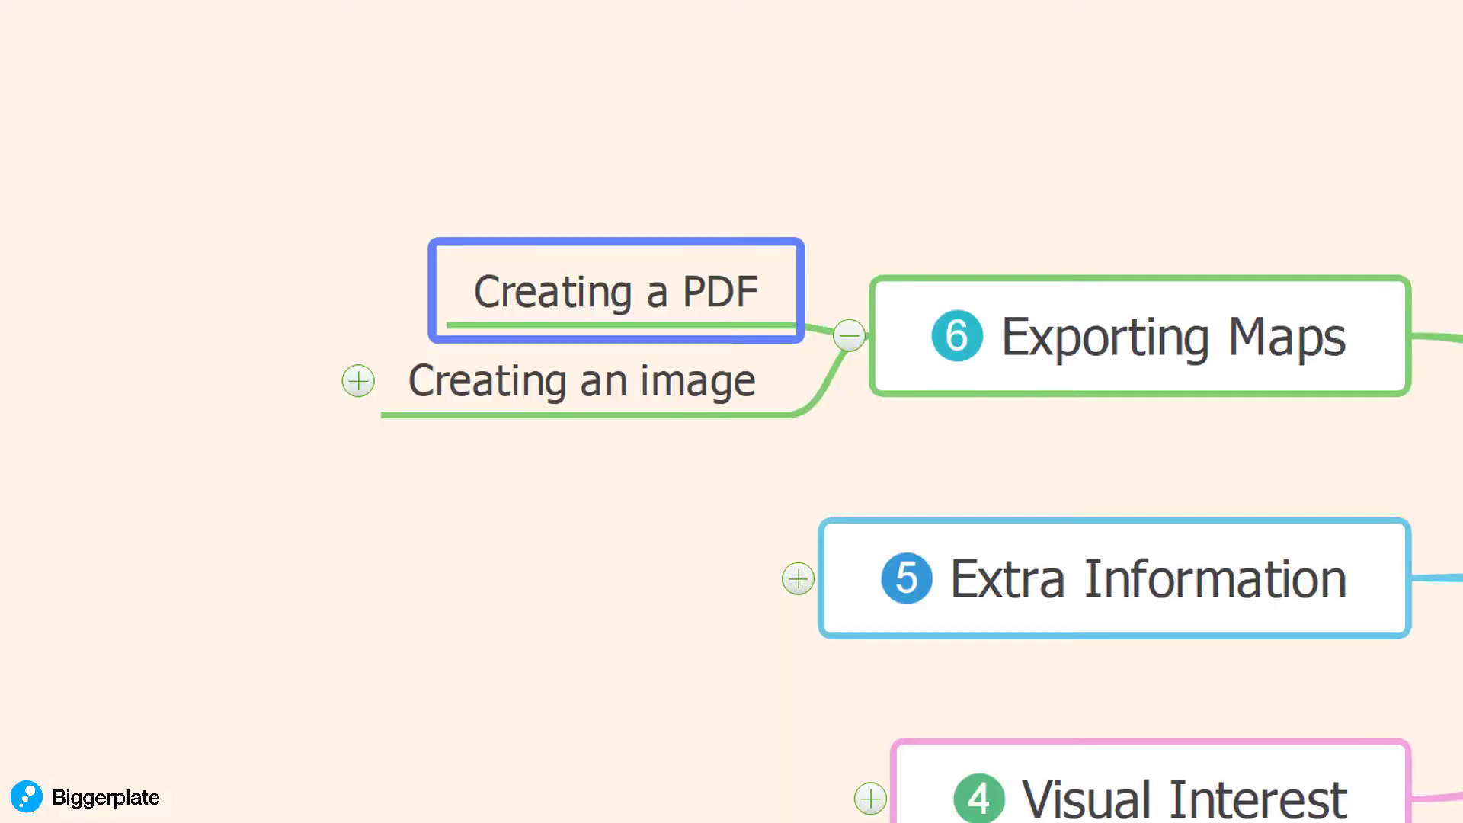
Deselect the "Creating a PDF" topic and expand the "Creating an image" topic under Exporting Maps.
left_click(653, 562)
left_click_drag(653, 562, 461, 495)
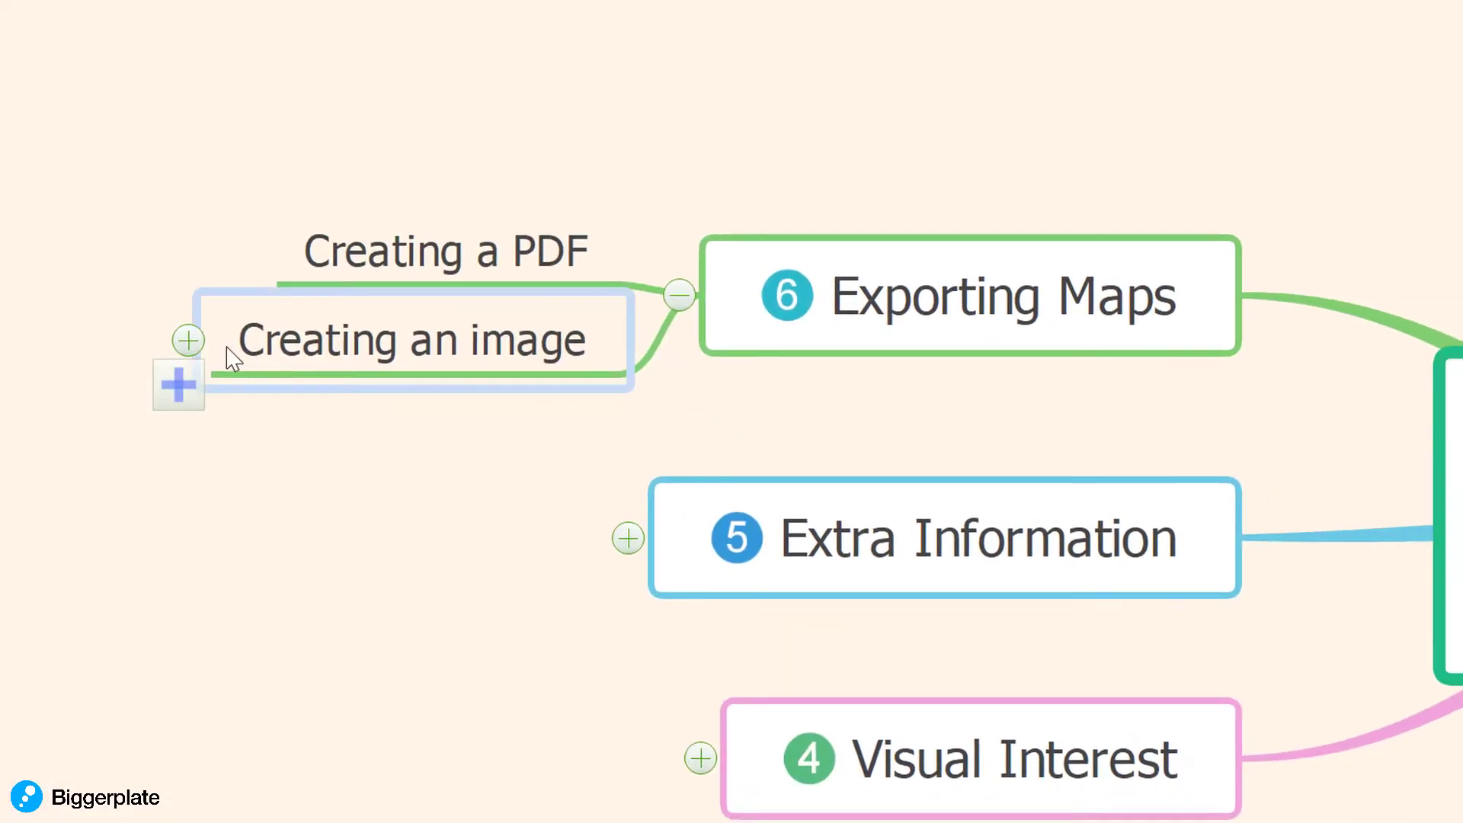
left_click(188, 339)
left_click_drag(887, 421, 780, 372)
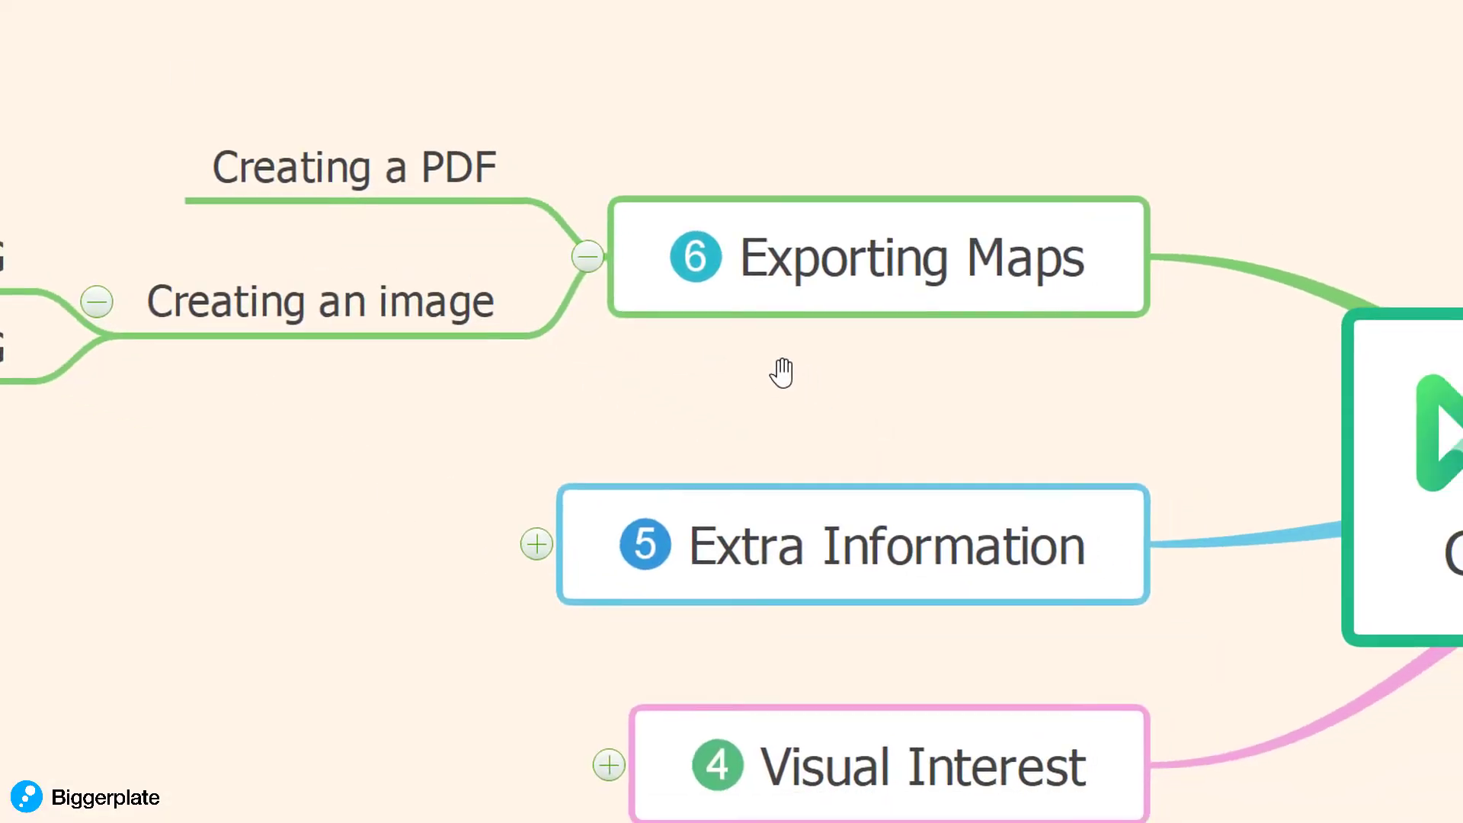